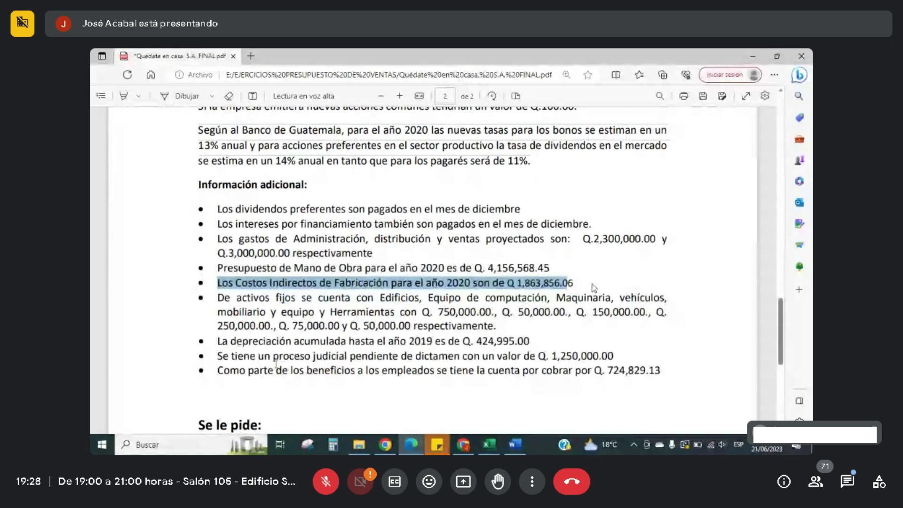
# Step: Read the additional-information items on the pending court case and the employee account receivable in the exercise PDF
pyautogui.moveTo(219, 356); pyautogui.dragTo(610, 357)
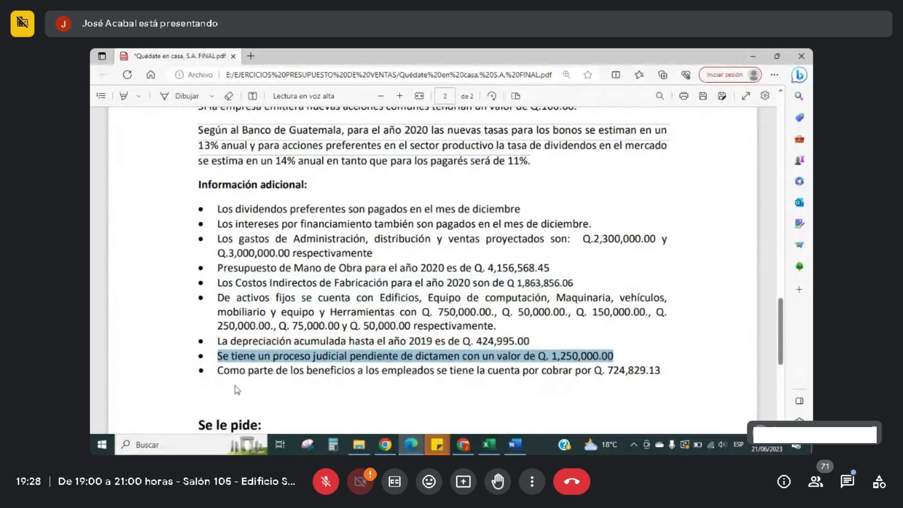
pyautogui.moveTo(217, 371); pyautogui.dragTo(676, 379)
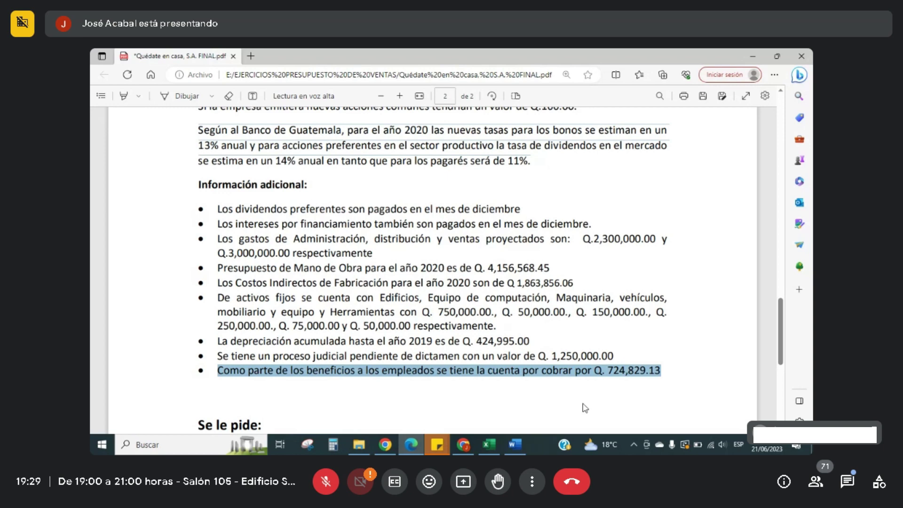
# Step: Switch to the Excel workbook and make the shaded Enero–Diciembre cells of the cash budget white from Saldo through Total Egresos
pyautogui.click(489, 444)
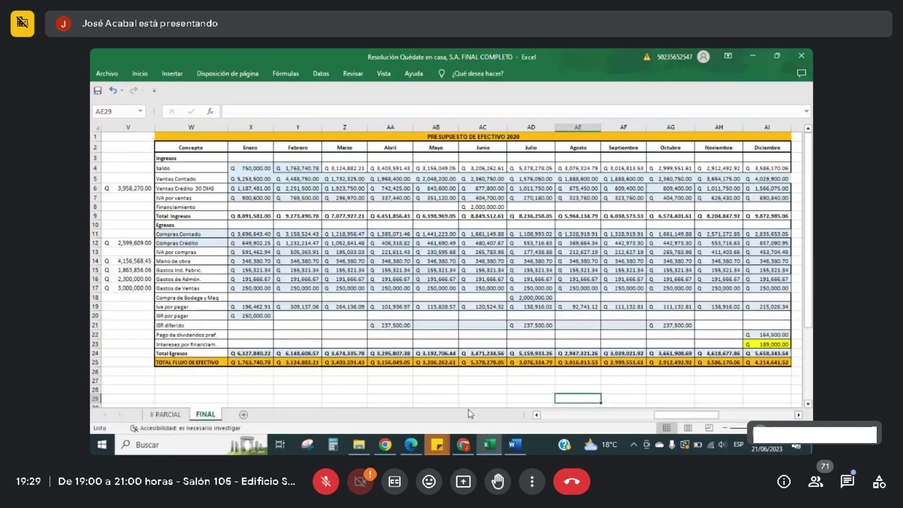
pyautogui.click(470, 405)
pyautogui.click(257, 169)
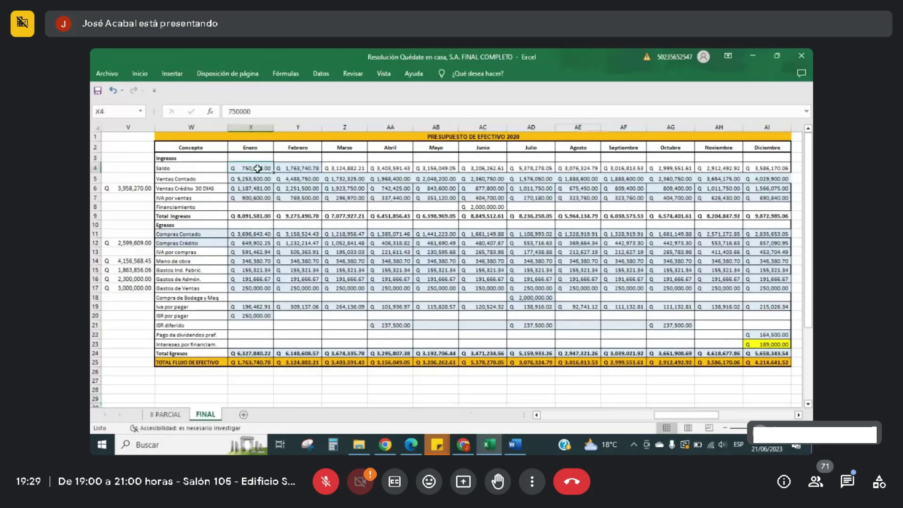
pyautogui.moveTo(257, 168); pyautogui.dragTo(300, 169)
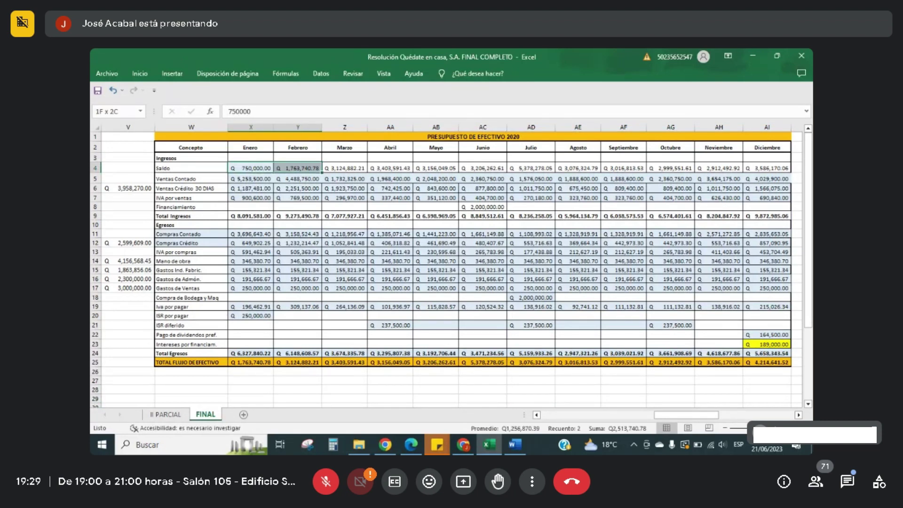
pyautogui.hotkey('shift', 'Right')
pyautogui.hotkey('shift', 'Right')
pyautogui.hotkey('shift', 'Right')
pyautogui.hotkey('shift', 'Right')
pyautogui.hotkey('shift', 'Right')
pyautogui.hotkey('shift', 'Right')
pyautogui.hotkey('shift', 'Right')
pyautogui.hotkey('shift', 'Right')
pyautogui.hotkey('shift', 'Right')
pyautogui.hotkey('shift', 'Right')
pyautogui.hotkey('shift', 'Down')
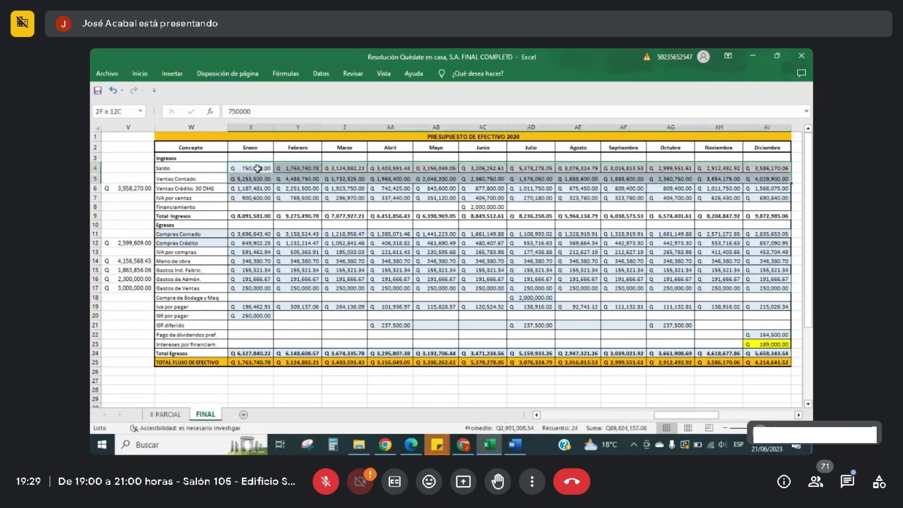
pyautogui.hotkey('shift', 'Down')
pyautogui.hotkey('shift', 'Down')
pyautogui.hotkey('shift', 'Down')
pyautogui.hotkey('shift', 'Down')
pyautogui.hotkey('shift', 'Down')
pyautogui.hotkey('shift', 'Down')
pyautogui.hotkey('shift', 'Down')
pyautogui.hotkey('shift', 'Down')
pyautogui.hotkey('shift', 'Down')
pyautogui.hotkey('shift', 'Down')
pyautogui.hotkey('shift', 'Down')
pyautogui.hotkey('shift', 'Down')
pyautogui.hotkey('shift', 'Down')
pyautogui.hotkey('shift', 'Down')
pyautogui.hotkey('shift', 'Down')
pyautogui.hotkey('shift', 'Down')
pyautogui.hotkey('shift', 'Down')
pyautogui.hotkey('shift', 'Down')
pyautogui.hotkey('shift', 'Down')
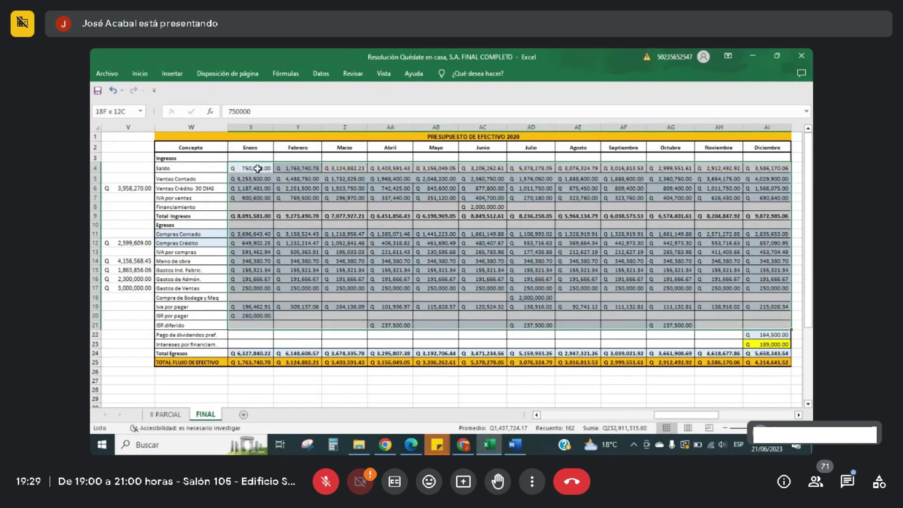
pyautogui.click(140, 74)
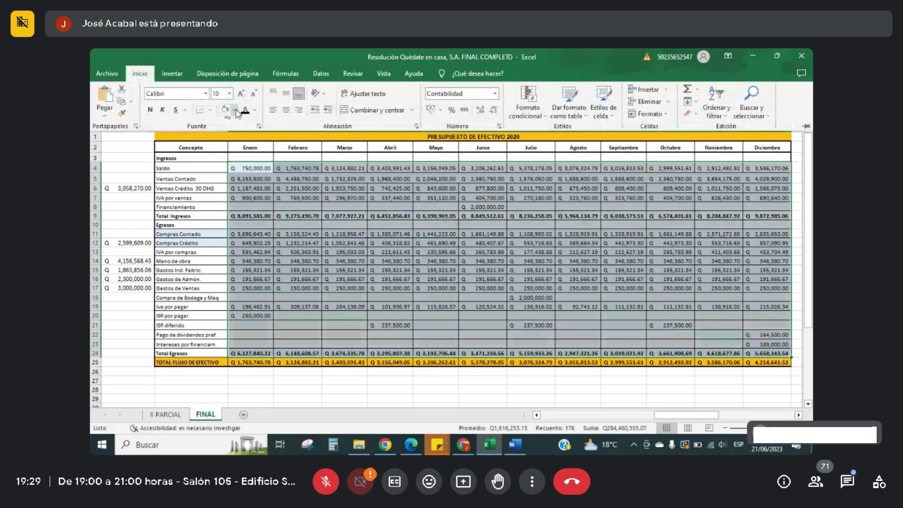
pyautogui.click(234, 110)
pyautogui.click(232, 153)
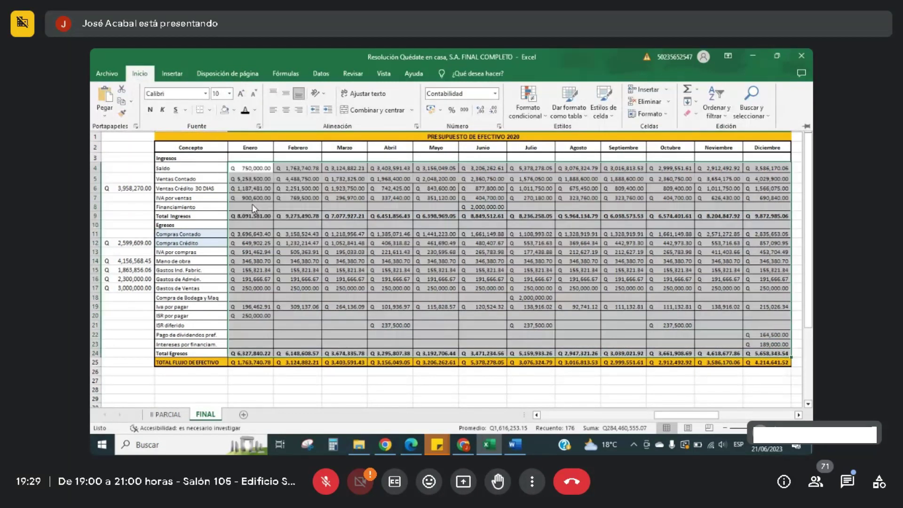
pyautogui.hotkey('ctrl', 'F1')
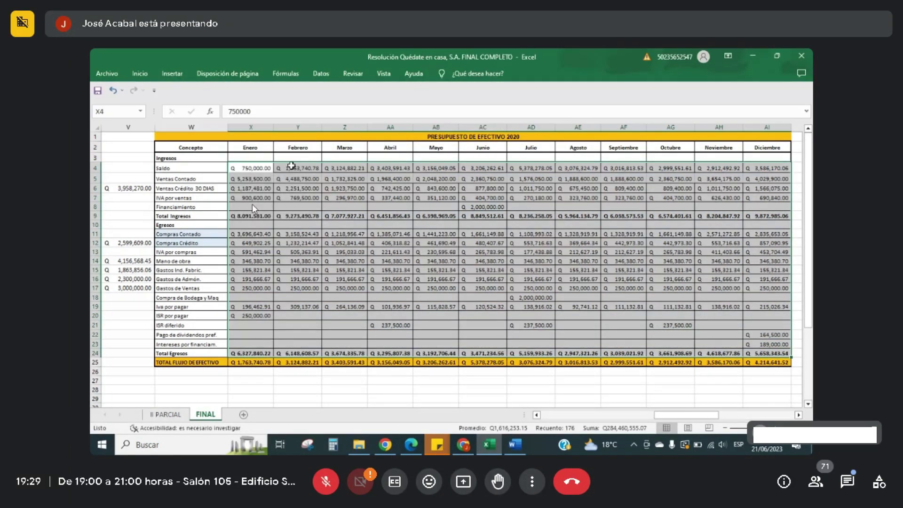
# Step: Hide the Saldo amounts from Febrero to Diciembre by setting their font color to white
pyautogui.moveTo(292, 166); pyautogui.dragTo(436, 168)
pyautogui.hotkey('ctrl', 'shift', 'Right')
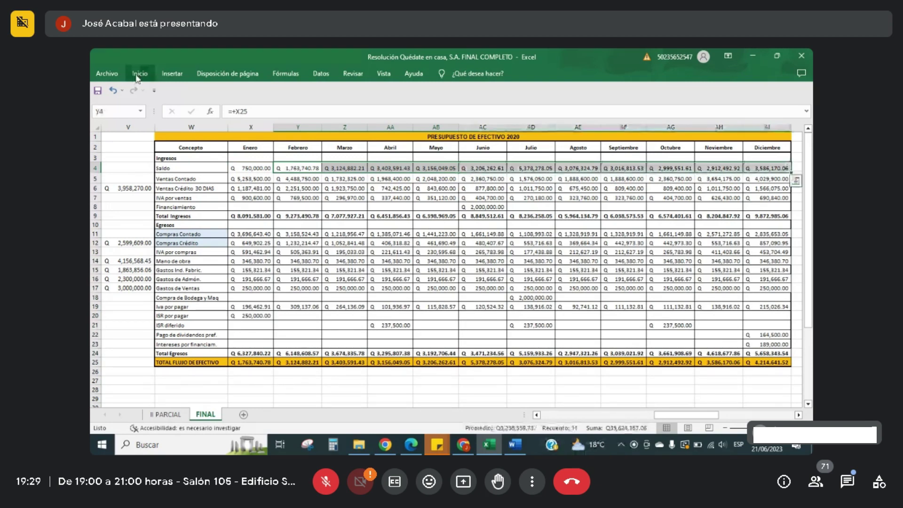
pyautogui.click(138, 75)
pyautogui.click(255, 111)
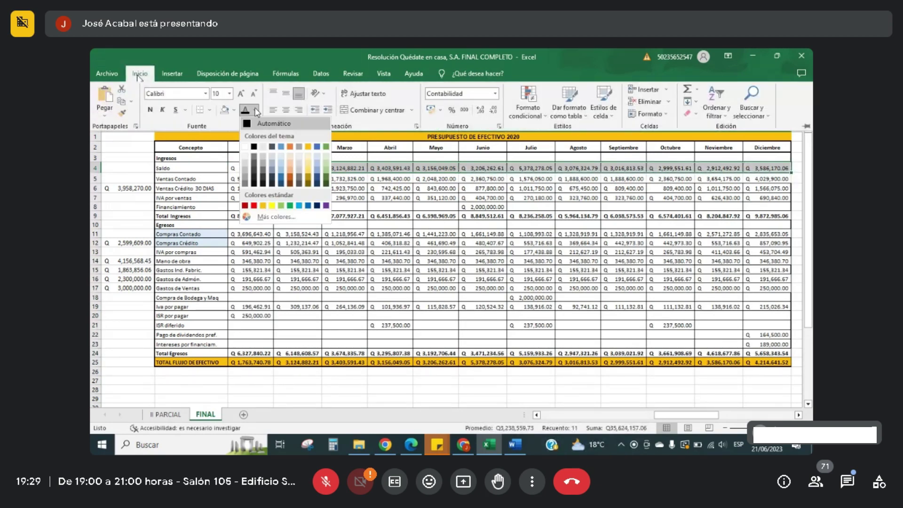
pyautogui.click(245, 147)
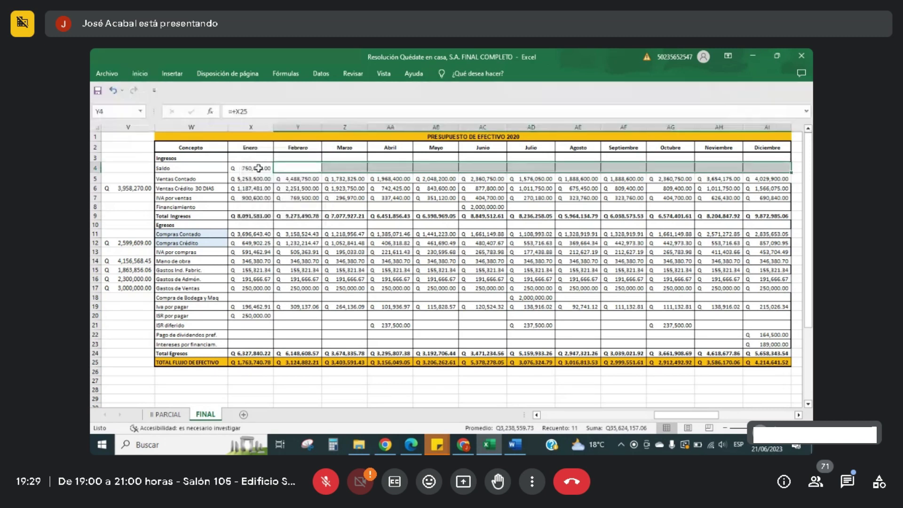
pyautogui.click(266, 188)
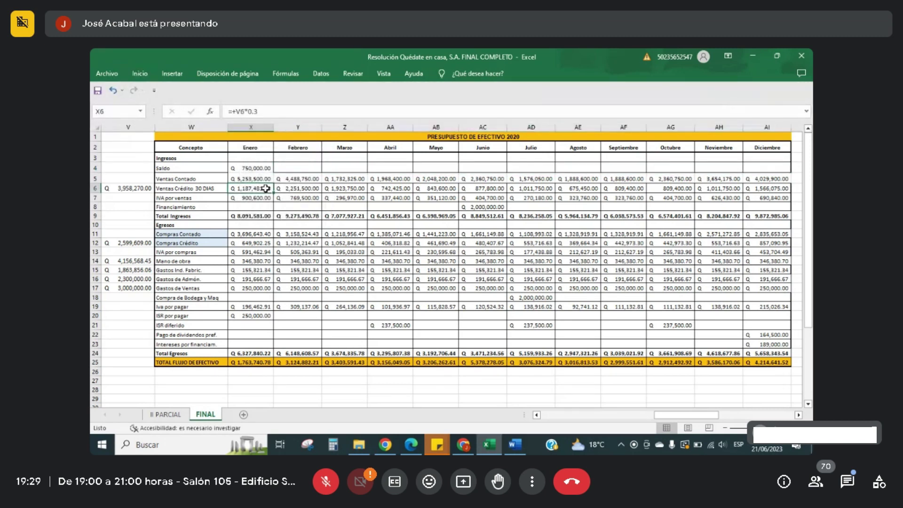
pyautogui.click(324, 169)
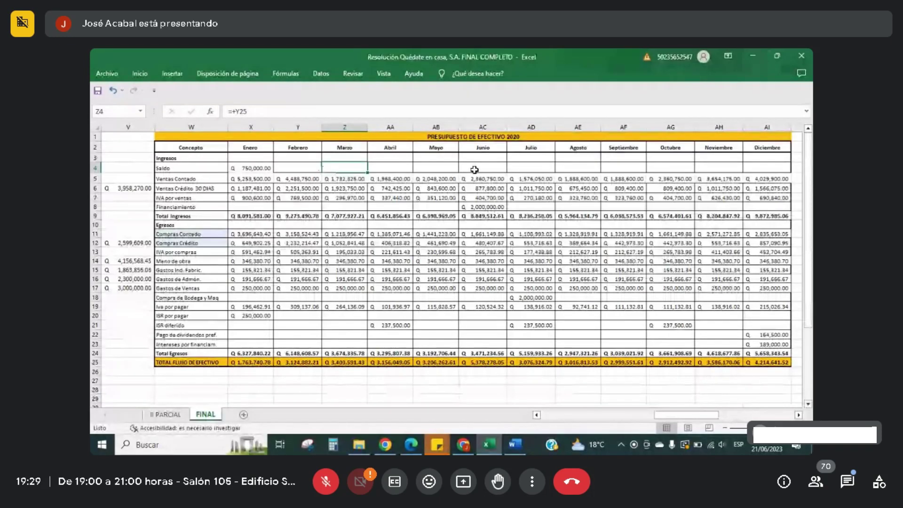
# Step: Review the cash budget's title, the Concepto column and the month headings
pyautogui.click(453, 135)
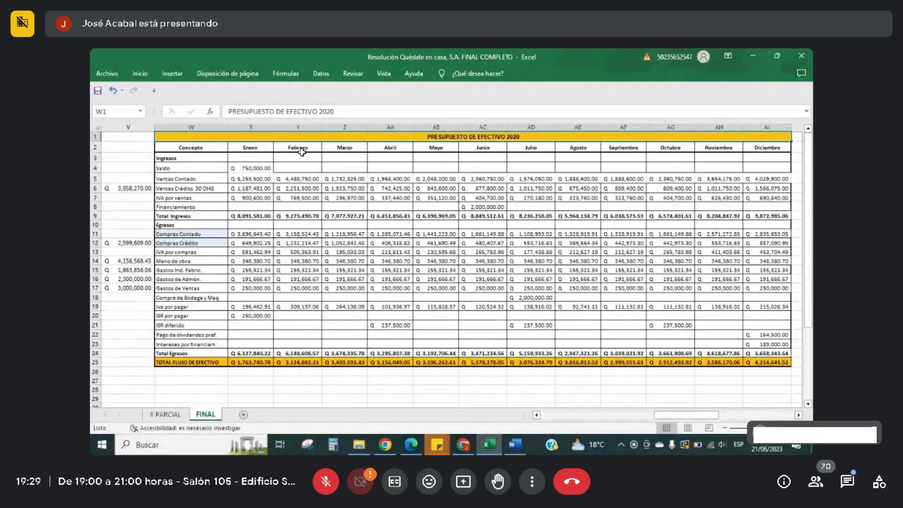
pyautogui.moveTo(198, 147); pyautogui.dragTo(196, 362)
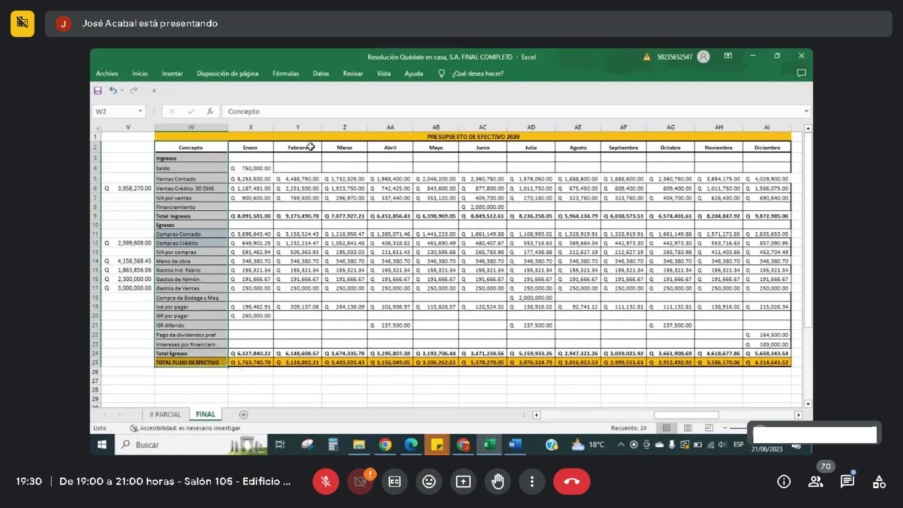
pyautogui.click(266, 148)
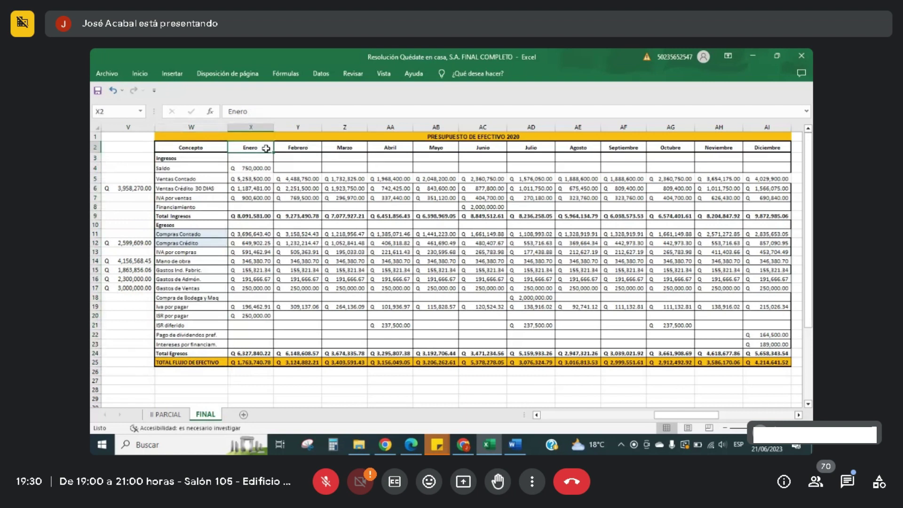
pyautogui.press('Right')
pyautogui.press('Right')
pyautogui.press('Right')
pyautogui.press('Right')
pyautogui.press('Right')
pyautogui.press('Right')
pyautogui.press('Right')
pyautogui.press('Right')
pyautogui.press('Left')
pyautogui.press('Left')
pyautogui.press('Left')
pyautogui.press('Left')
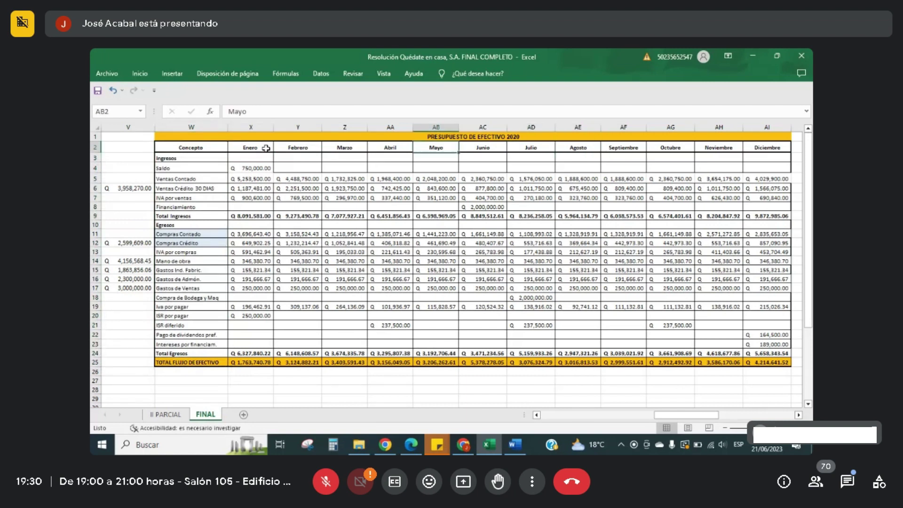
pyautogui.press('Left')
pyautogui.press('Left')
pyautogui.press('Left')
pyautogui.press('Left')
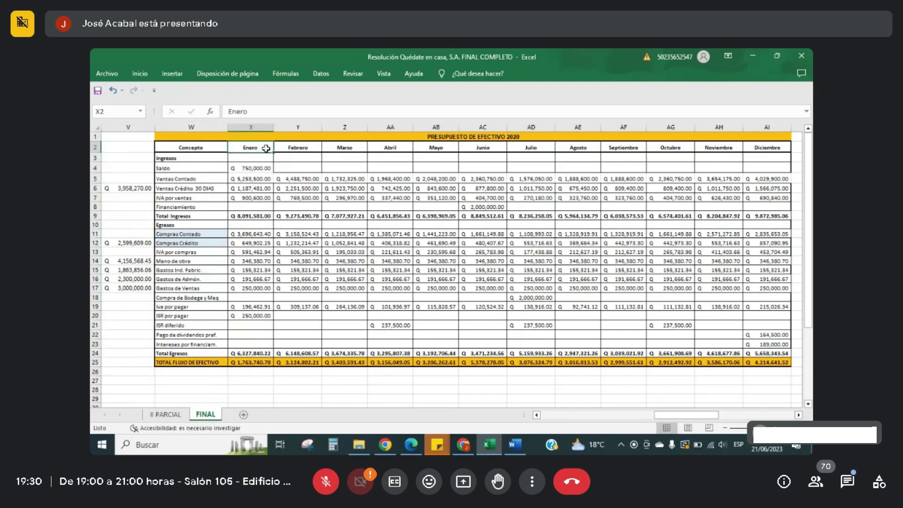
pyautogui.press('Right')
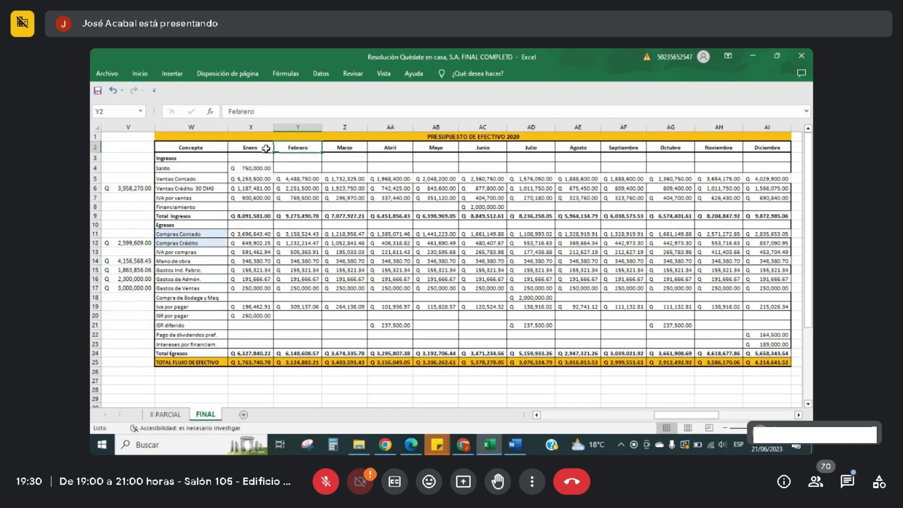
# Step: Look along the Ingresos row across the months and examine the opening Saldo for Enero
pyautogui.press('Down')
pyautogui.press('Right')
pyautogui.press('Right')
pyautogui.press('Right')
pyautogui.press('Right')
pyautogui.press('Right')
pyautogui.press('Right')
pyautogui.press('Right')
pyautogui.press('Right')
pyautogui.press('Right')
pyautogui.press('Left')
pyautogui.press('Left')
pyautogui.press('Left')
pyautogui.press('Left')
pyautogui.press('Left')
pyautogui.press('Left')
pyautogui.press('Left')
pyautogui.press('Left')
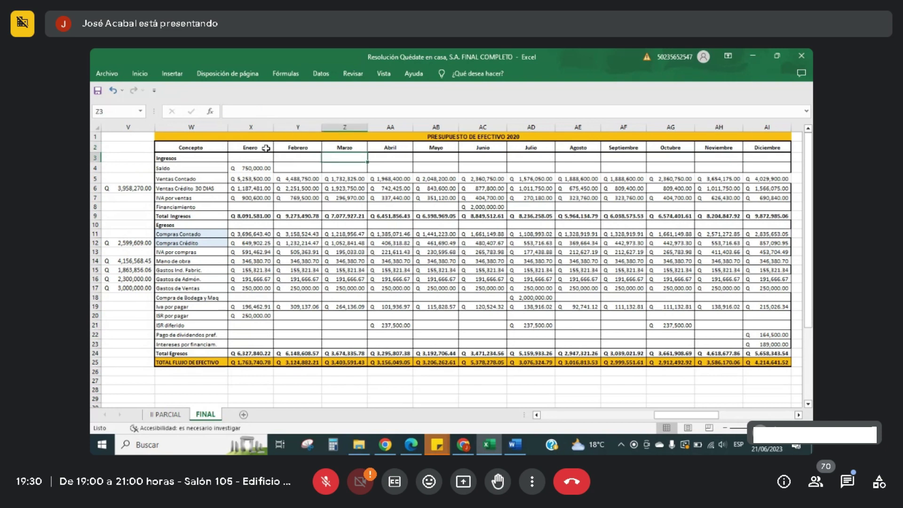
pyautogui.press('Down')
pyautogui.press('Left')
pyautogui.press('Left')
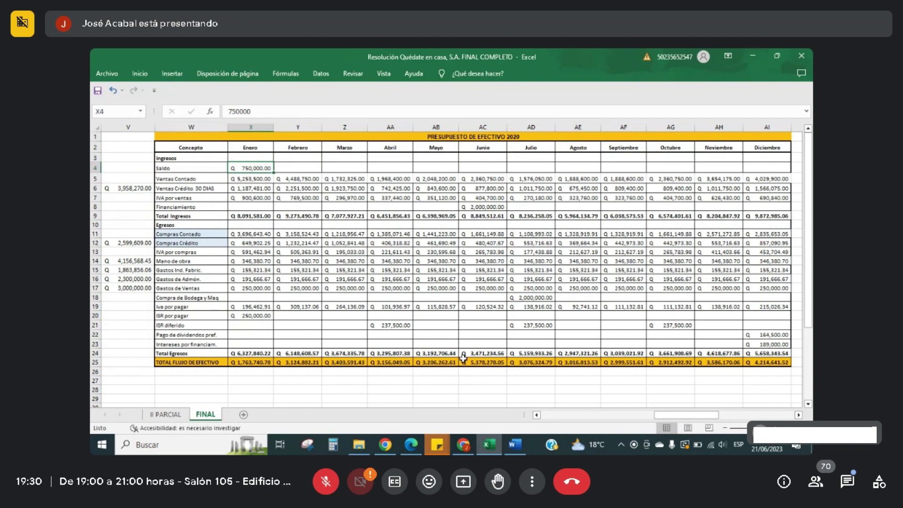
# Step: Switch to the exercise PDF in Edge and highlight the cash balance at 31 December 2019 in the Gerente Financiero paragraph
pyautogui.click(411, 444)
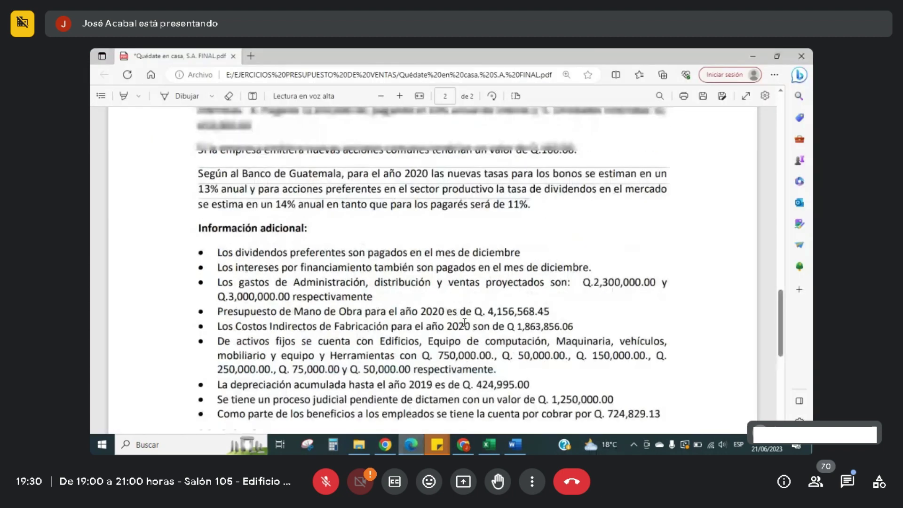
pyautogui.scroll(5, 464, 323)
pyautogui.scroll(-4, 464, 323)
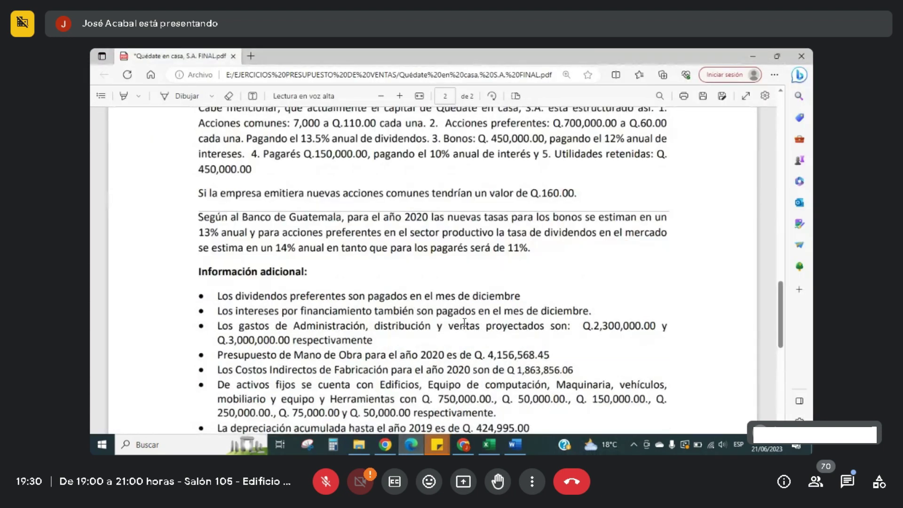
pyautogui.scroll(5, 465, 322)
pyautogui.scroll(3, 464, 322)
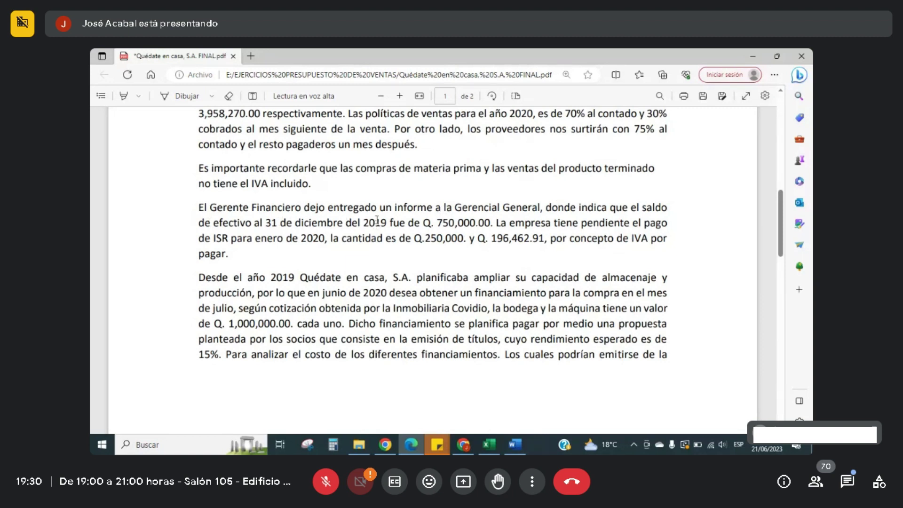
pyautogui.moveTo(491, 223); pyautogui.dragTo(433, 225)
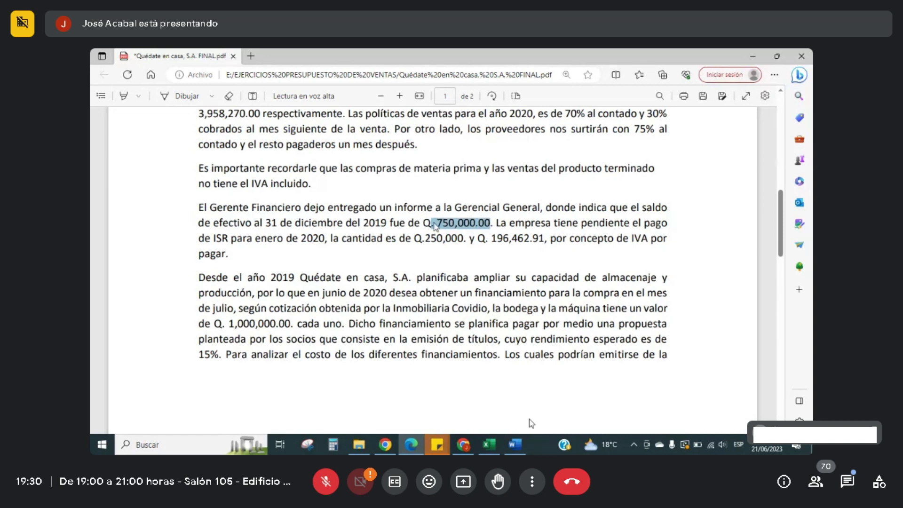
# Step: Return to the Excel cash budget and select the Ventas Contado amounts from Enero to Diciembre for review
pyautogui.click(492, 444)
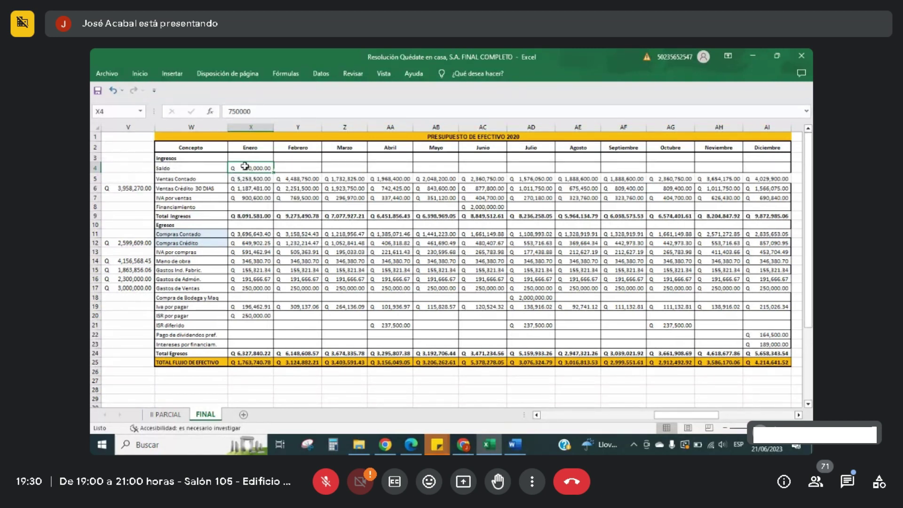
pyautogui.click(206, 179)
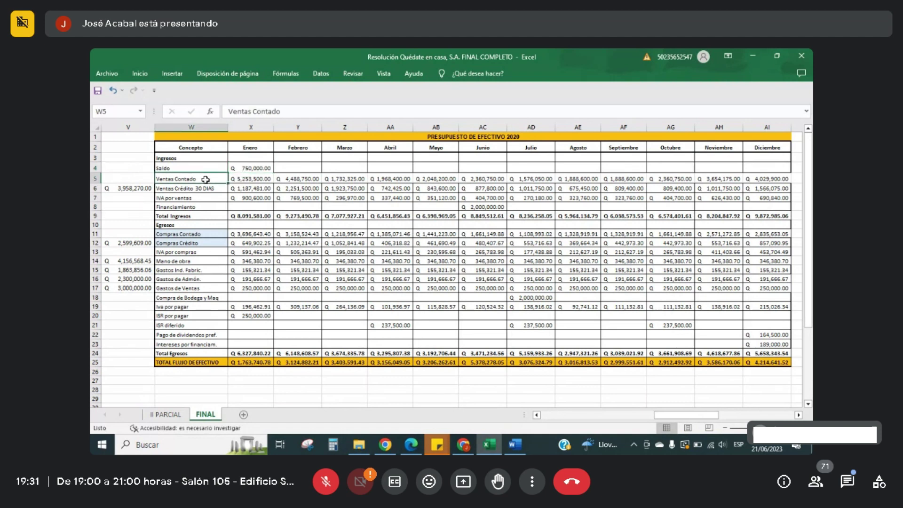
pyautogui.click(244, 178)
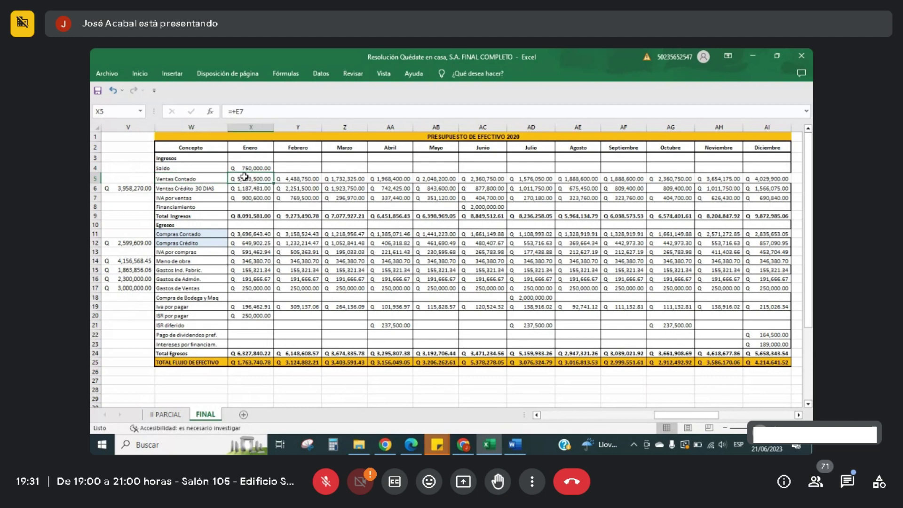
pyautogui.hotkey('shift', 'Right')
pyautogui.hotkey('shift', 'Right')
pyautogui.hotkey('shift', 'Right')
pyautogui.hotkey('shift', 'Right')
pyautogui.hotkey('shift', 'Right')
pyautogui.hotkey('shift', 'Right')
pyautogui.hotkey('shift', 'Right')
pyautogui.hotkey('shift', 'Right')
pyautogui.hotkey('shift', 'Right')
pyautogui.hotkey('shift', 'Right')
pyautogui.hotkey('shift', 'Right')
pyautogui.hotkey('shift', 'Right')
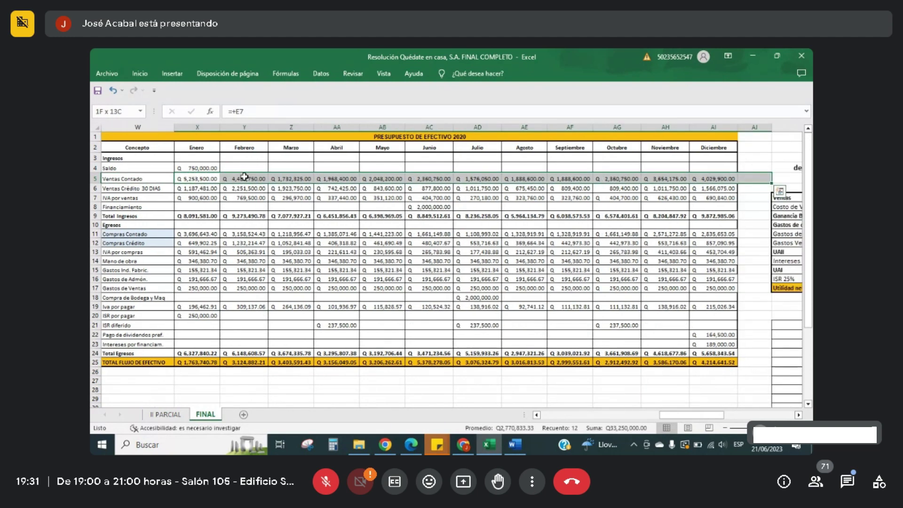
# Step: Go to the Cédula de Ventas and select the 70% Contado amounts from enero to diciembre to trace the cash sales' source
pyautogui.hotkey('ctrl', 'Left')
pyautogui.press('Home')
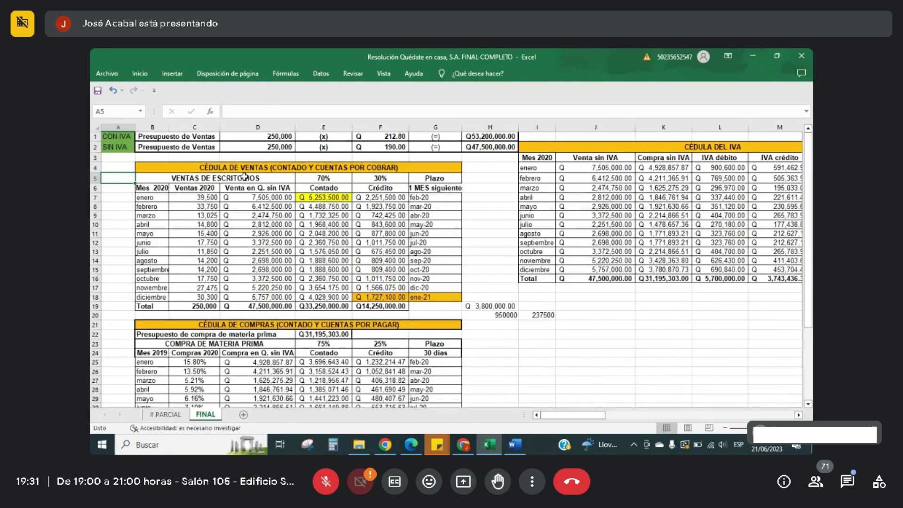
pyautogui.press('Right')
pyautogui.press('Right')
pyautogui.press('Down')
pyautogui.press('Down')
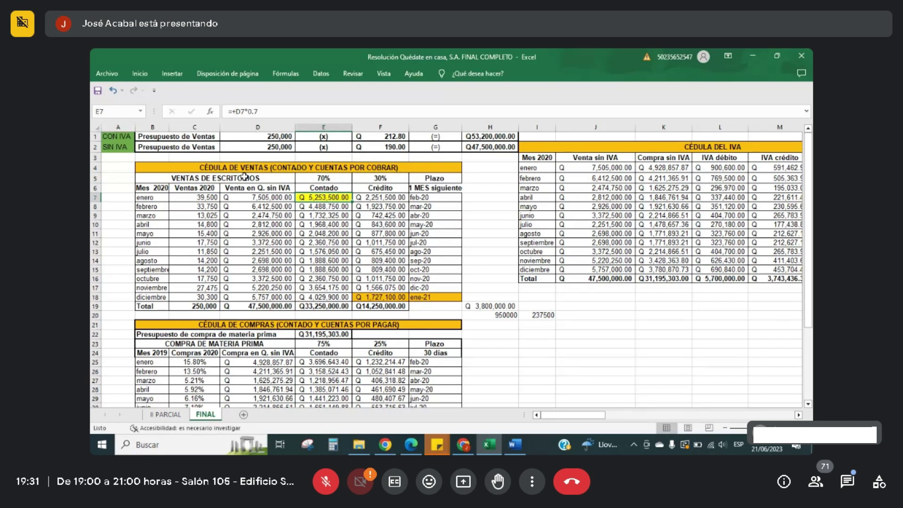
pyautogui.hotkey('shift', 'Down')
pyautogui.hotkey('shift', 'Down')
pyautogui.hotkey('shift', 'Down')
pyautogui.hotkey('shift', 'Down')
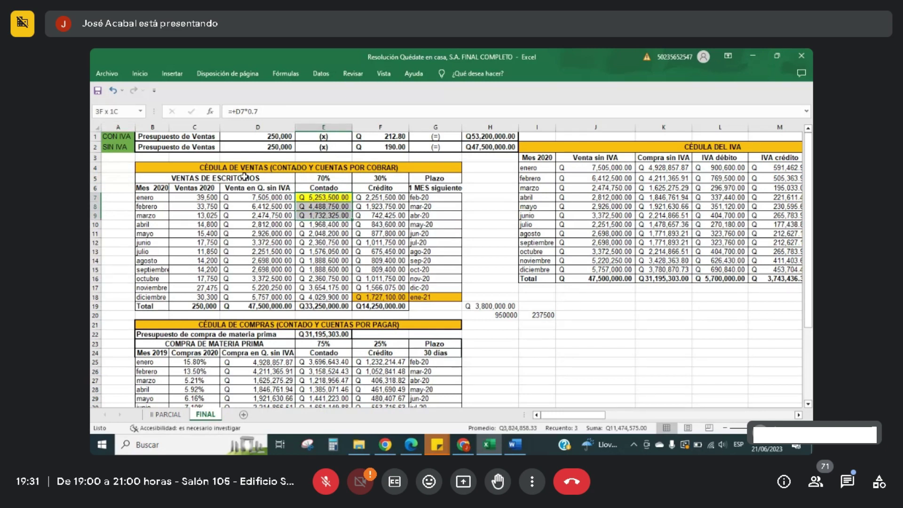
pyautogui.hotkey('shift', 'Down')
pyautogui.hotkey('shift', 'Down')
pyautogui.hotkey('shift', 'Down')
pyautogui.hotkey('shift', 'Down')
pyautogui.hotkey('shift', 'Down')
pyautogui.hotkey('shift', 'Down')
pyautogui.hotkey('shift', 'Down')
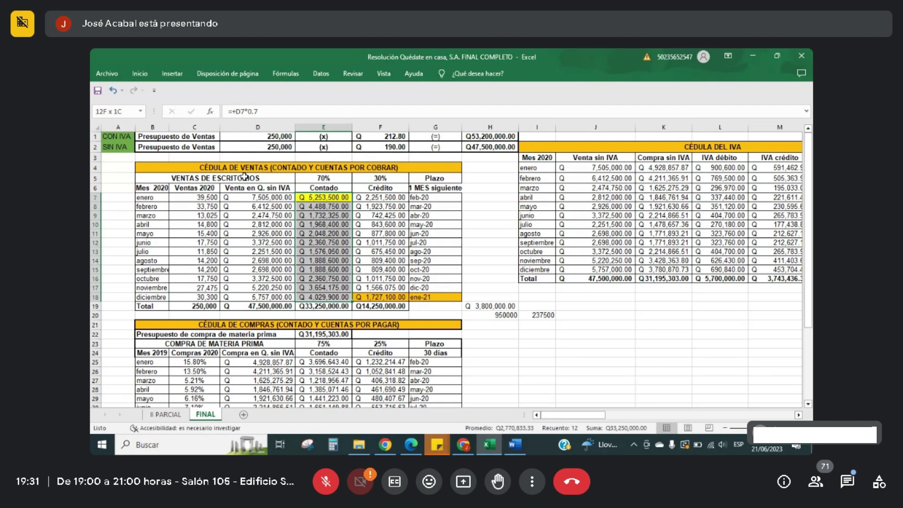
# Step: Copy the 70% Contado amounts from the Cédula de Ventas and return to Enero's Ventas Contado in the cash budget
pyautogui.hotkey('ctrl', 'c')
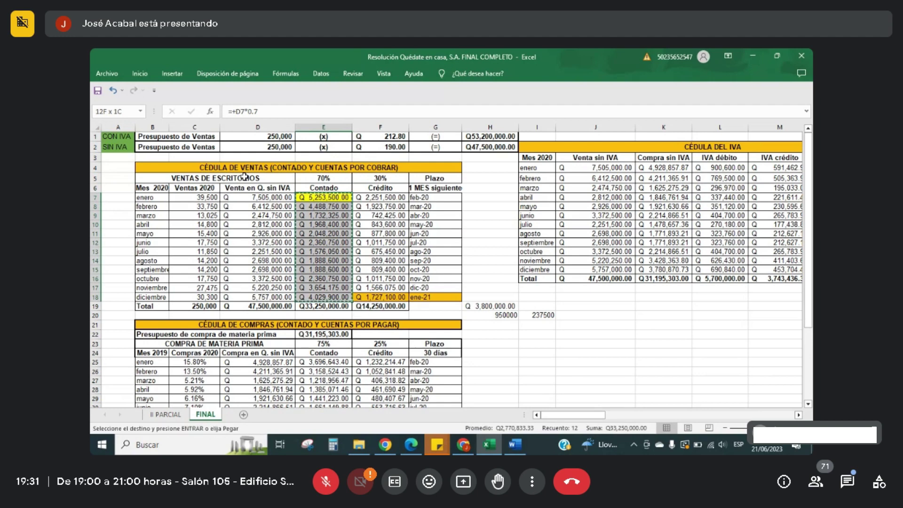
pyautogui.press('Right')
pyautogui.press('Right')
pyautogui.press('Right')
pyautogui.press('Right')
pyautogui.press('Right')
pyautogui.press('Right')
pyautogui.press('Right')
pyautogui.press('Right')
pyautogui.press('Right')
pyautogui.press('Right')
pyautogui.press('Right')
pyautogui.press('Right')
pyautogui.press('Right')
pyautogui.press('Right')
pyautogui.press('Right')
pyautogui.press('Right')
pyautogui.press('Right')
pyautogui.press('Right')
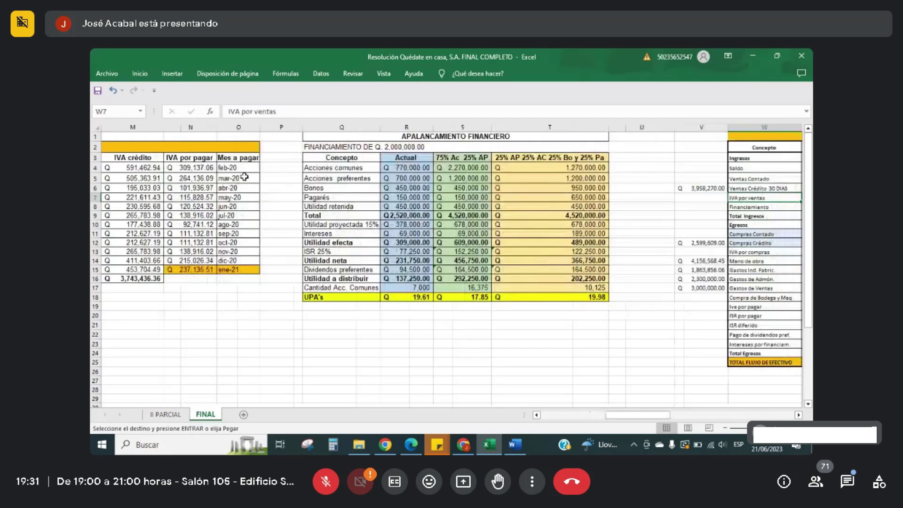
pyautogui.press('Right')
pyautogui.press('Right')
pyautogui.press('Right')
pyautogui.press('Right')
pyautogui.press('Right')
pyautogui.press('Right')
pyautogui.press('Right')
pyautogui.press('Right')
pyautogui.press('Right')
pyautogui.press('Right')
pyautogui.press('Right')
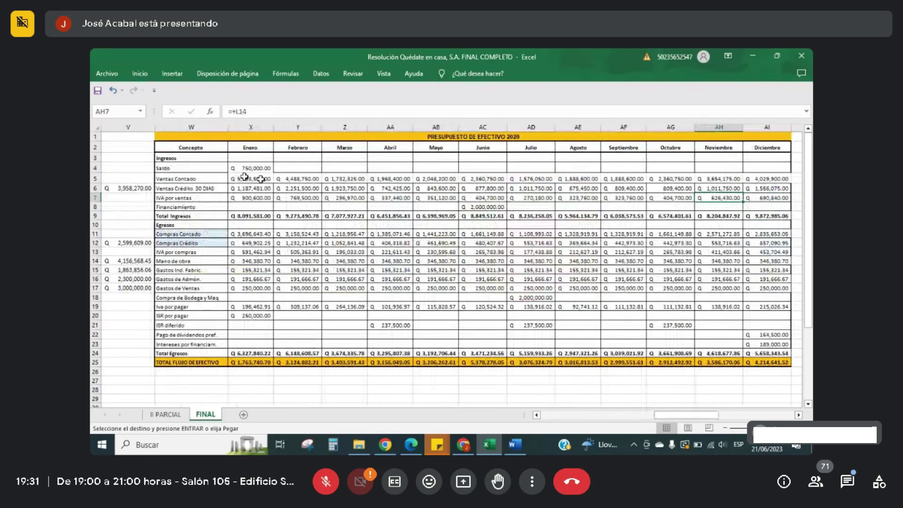
pyautogui.click(261, 178)
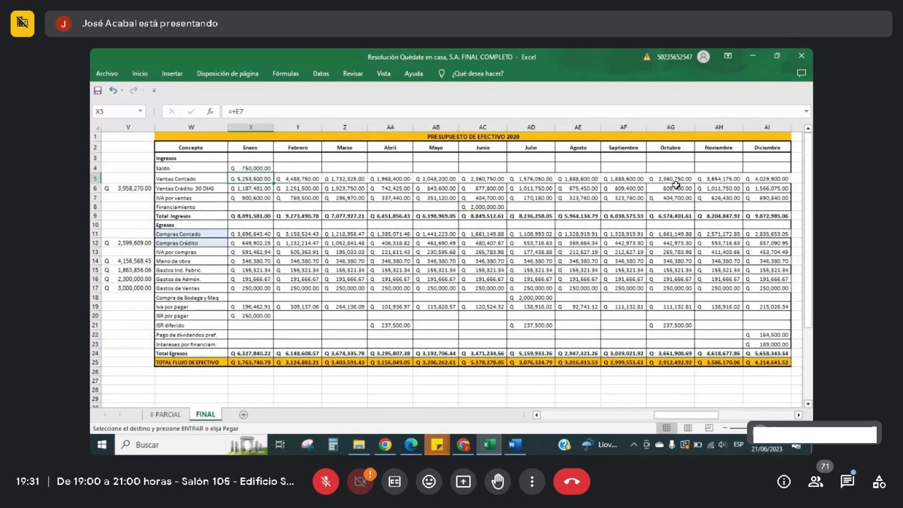
# Step: Shade the Ventas Contado amounts from Enero to Diciembre in the cash budget with a light blue fill
pyautogui.moveTo(263, 179); pyautogui.dragTo(779, 181)
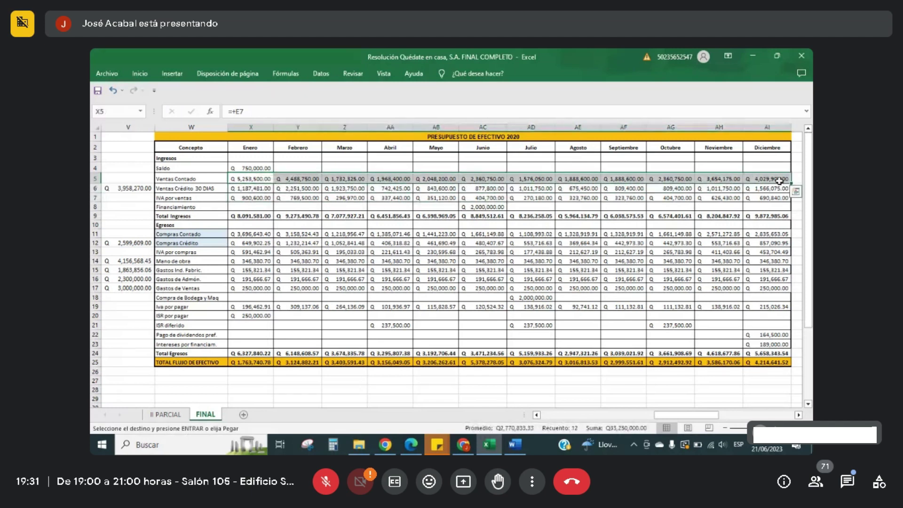
pyautogui.click(138, 73)
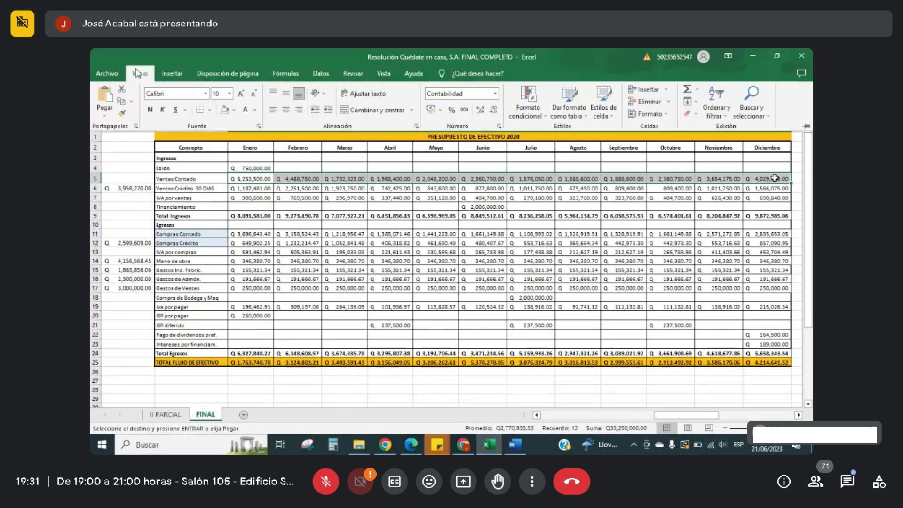
pyautogui.click(234, 111)
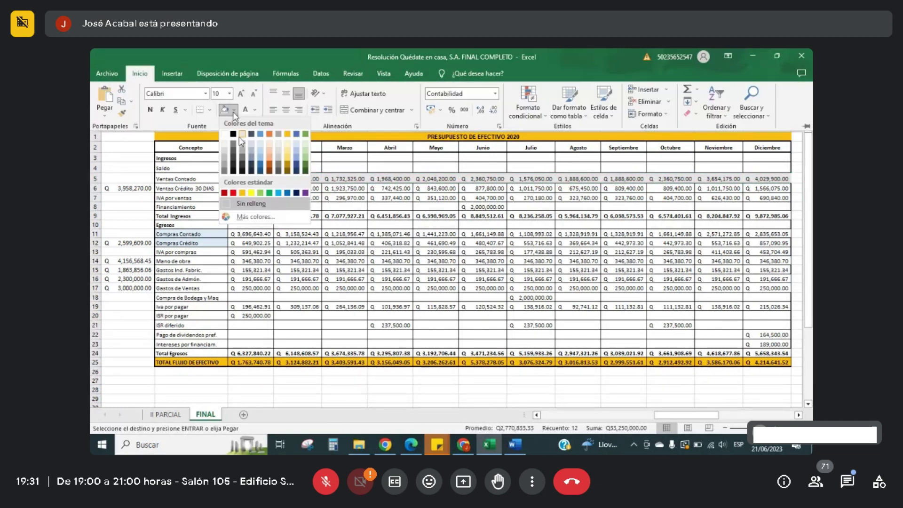
pyautogui.click(262, 157)
pyautogui.click(256, 193)
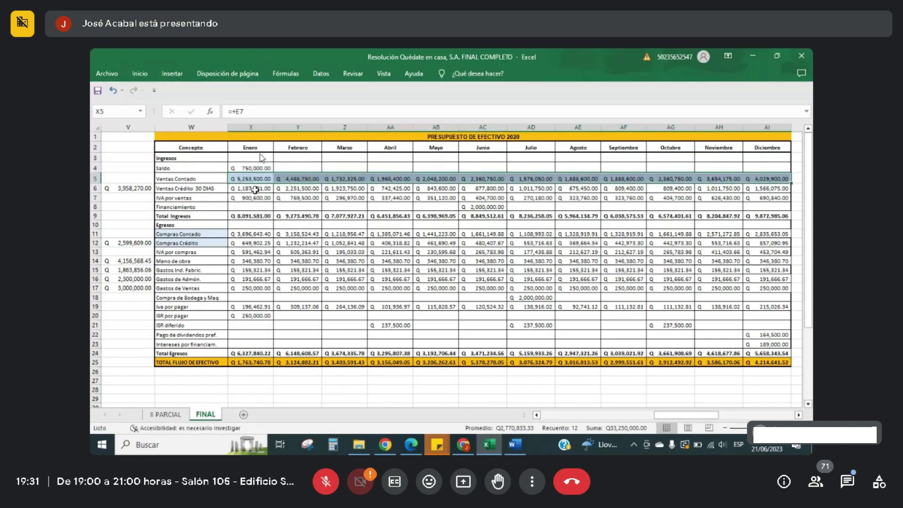
pyautogui.click(256, 190)
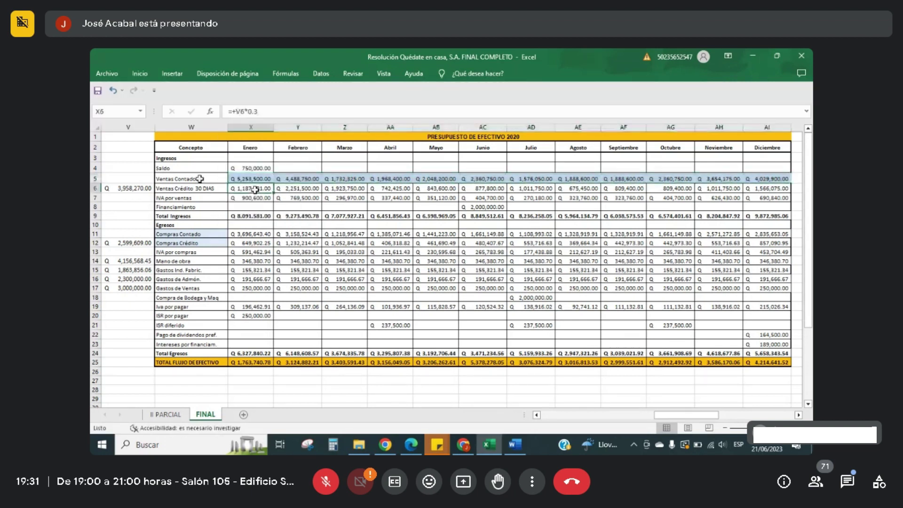
# Step: Switch to the Google Meet call in Chrome to check its chat messages, and return to the Excel cash budget
pyautogui.click(463, 443)
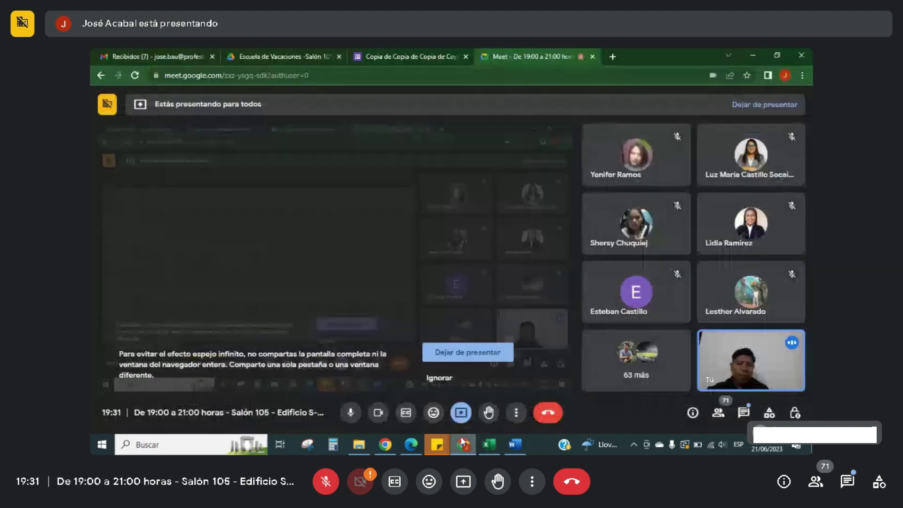
pyautogui.click(742, 413)
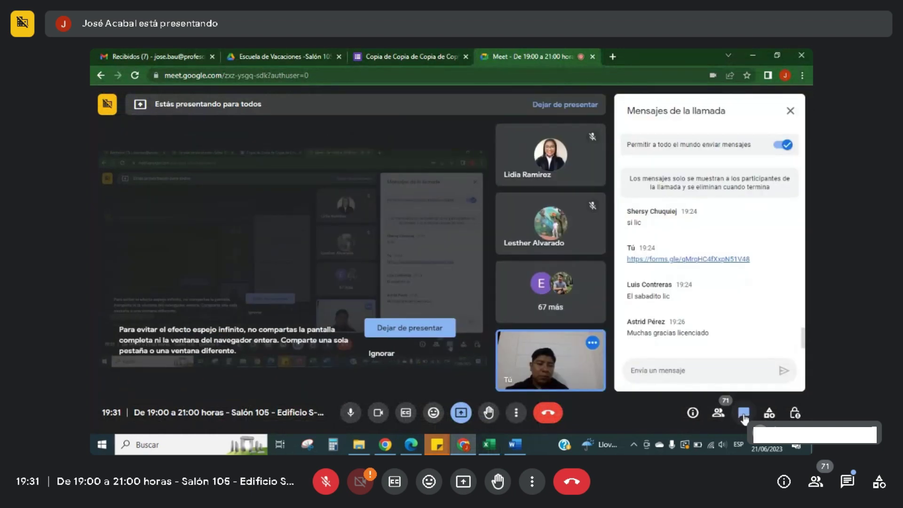
pyautogui.click(743, 414)
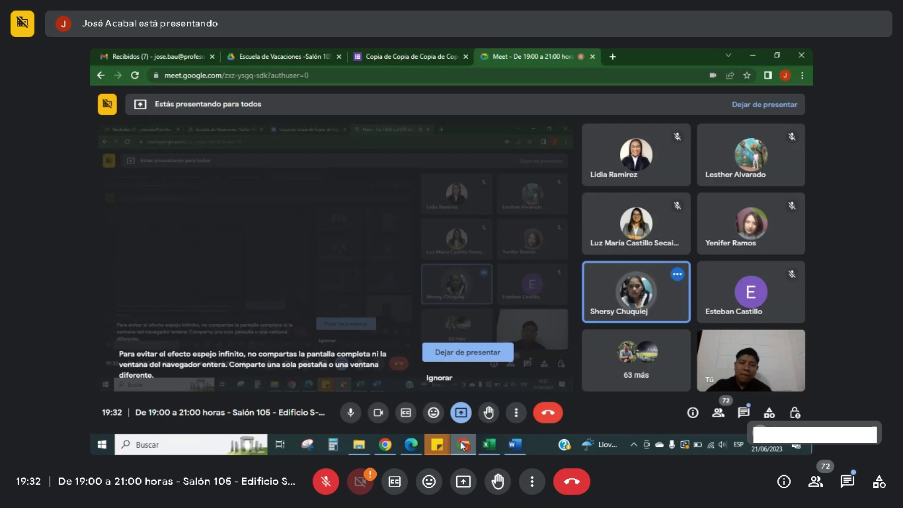
pyautogui.click(463, 445)
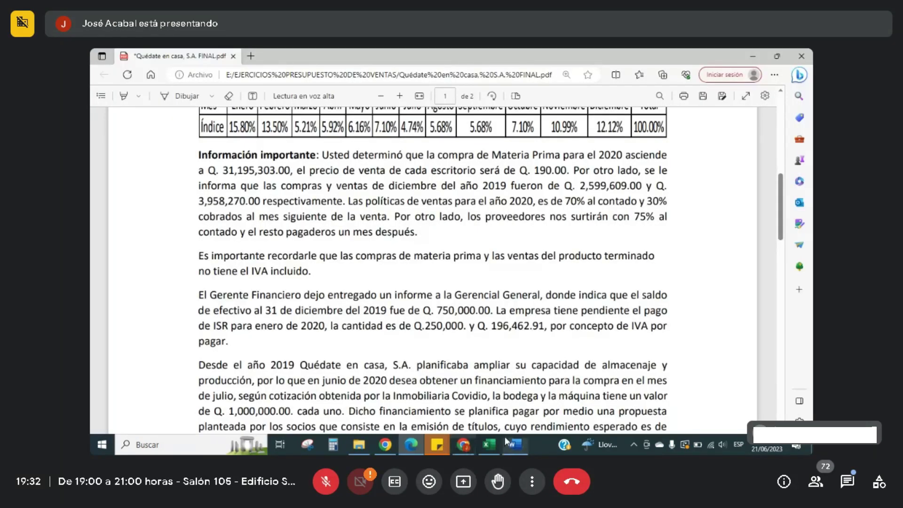
pyautogui.click(490, 444)
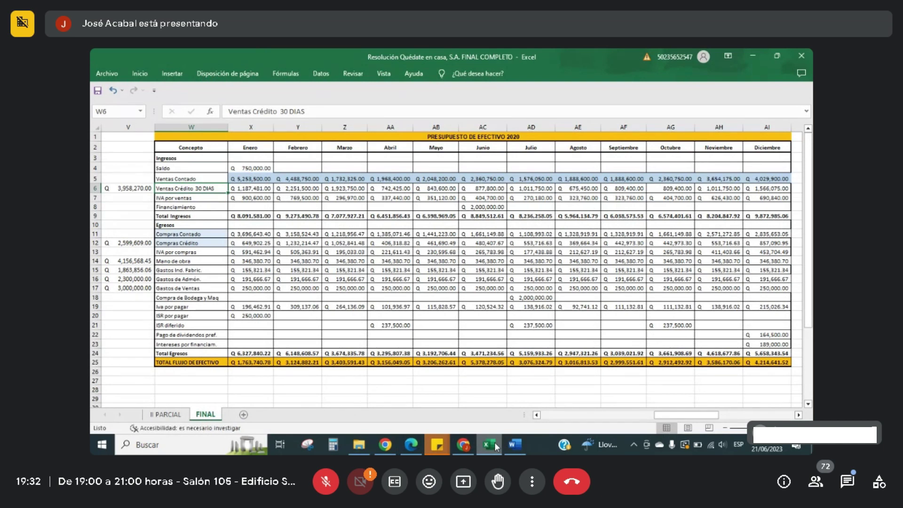
# Step: Trace Enero's Ventas Contado back to the Cédula de Ventas and select its Contado amounts from enero to diciembre
pyautogui.click(257, 181)
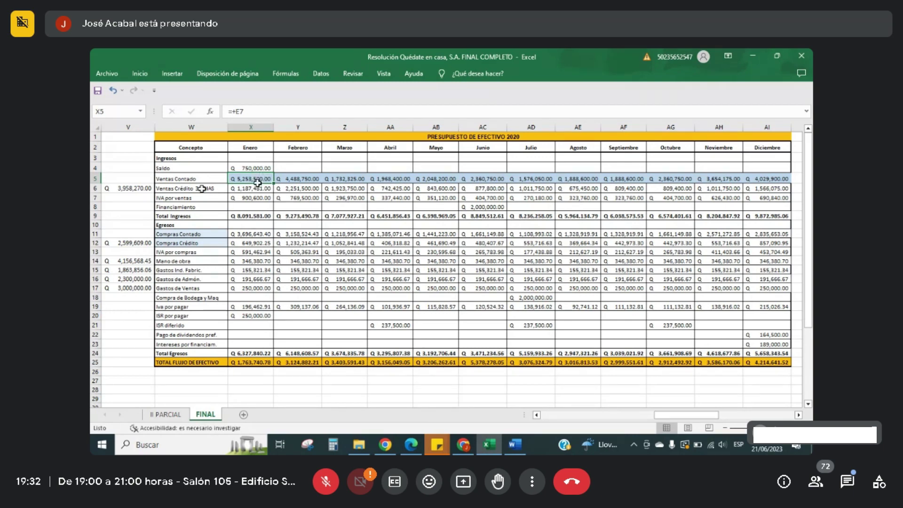
pyautogui.press('Left')
pyautogui.press('Left')
pyautogui.press('Left')
pyautogui.press('Left')
pyautogui.press('Left')
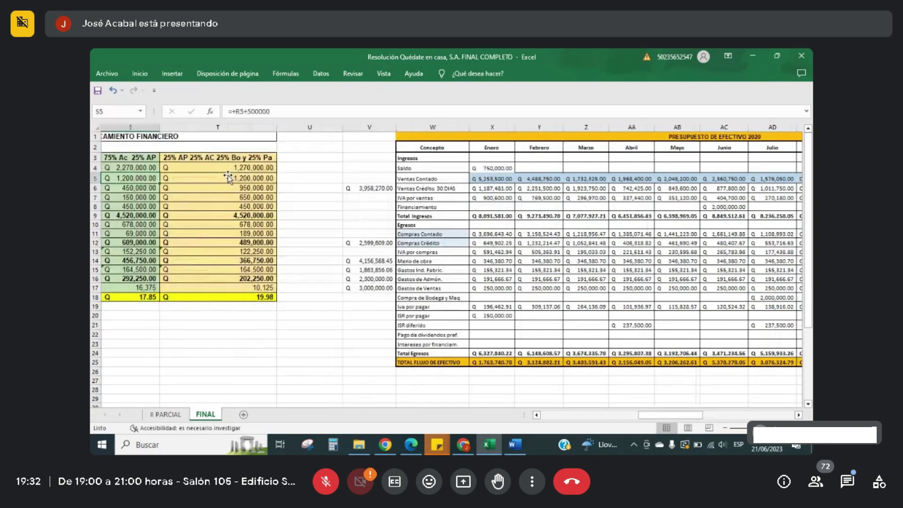
pyautogui.press('Left')
pyautogui.press('Left')
pyautogui.press('Left')
pyautogui.press('Left')
pyautogui.press('Left')
pyautogui.press('Left')
pyautogui.press('Left')
pyautogui.press('Left')
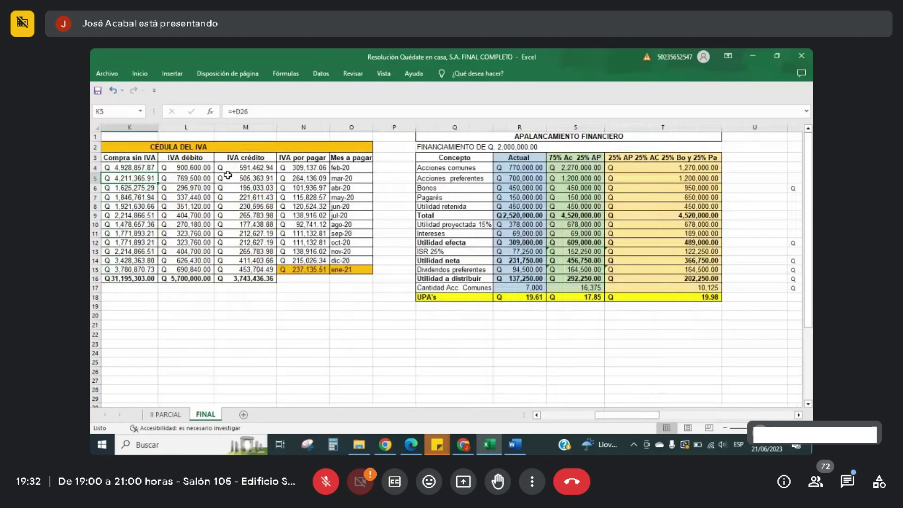
pyautogui.press('Left')
pyautogui.press('Left')
pyautogui.press('Left')
pyautogui.press('Left')
pyautogui.press('Left')
pyautogui.press('Left')
pyautogui.press('Left')
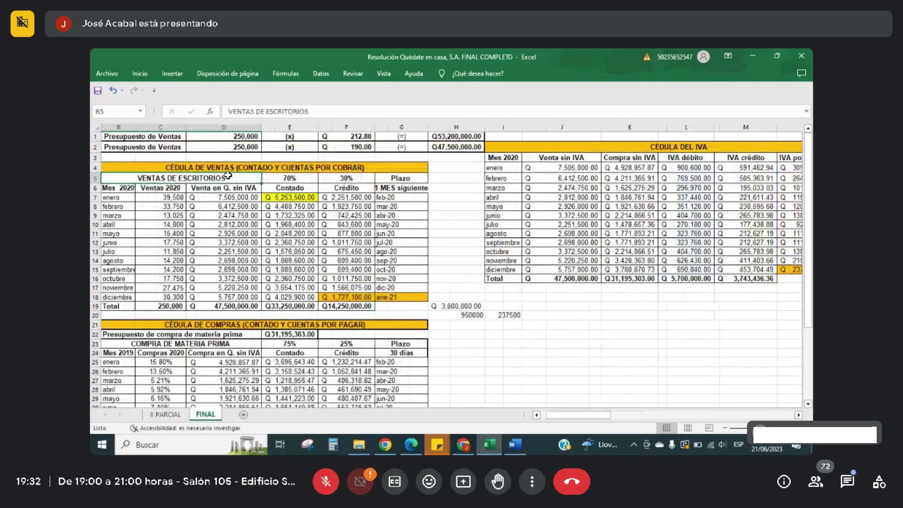
pyautogui.press('Left')
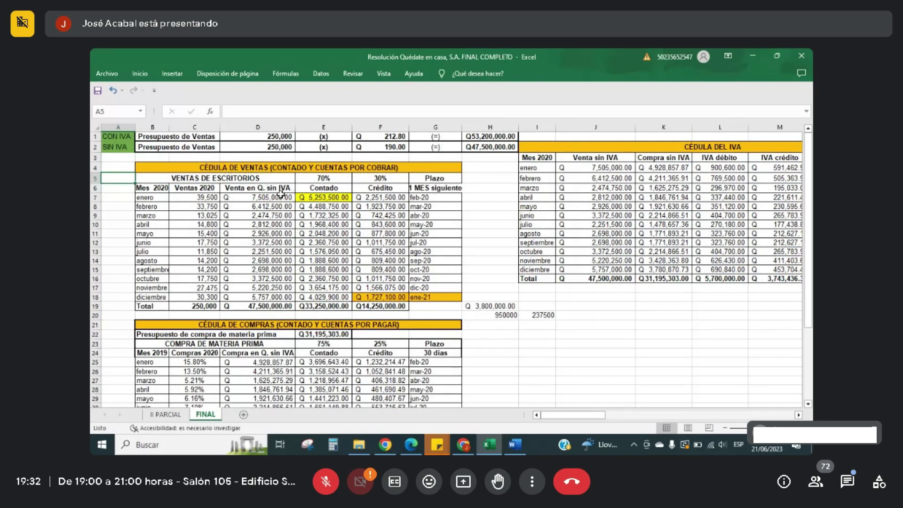
pyautogui.click(330, 196)
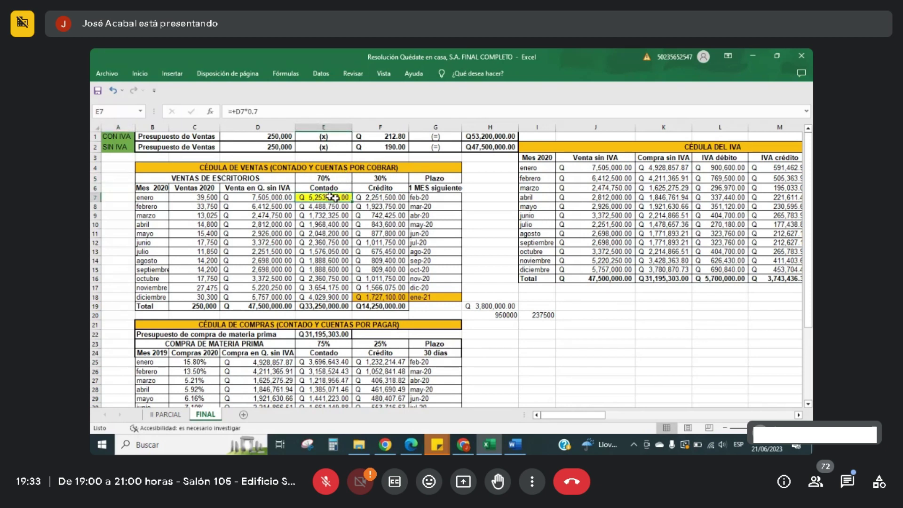
pyautogui.moveTo(333, 197); pyautogui.dragTo(331, 299)
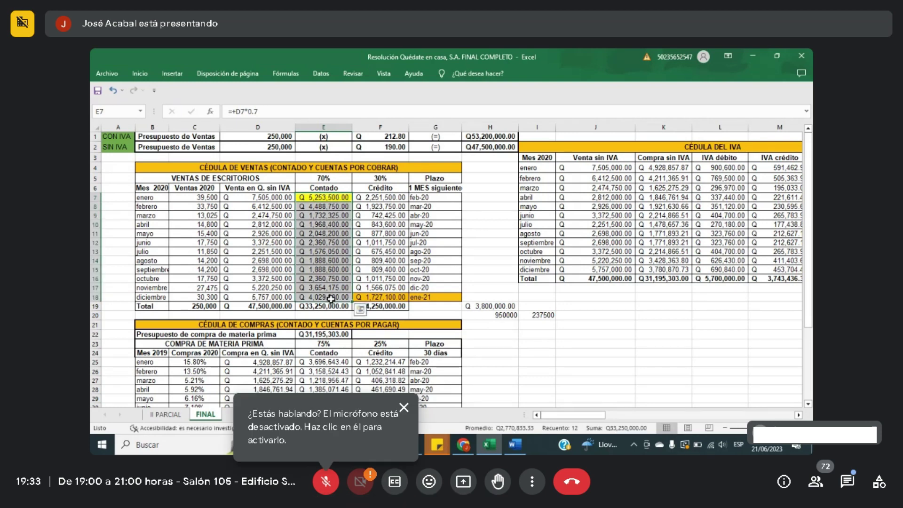
# Step: Return to the cash budget and examine the Ventas Contado formulas for Enero and Febrero
pyautogui.hotkey('ctrl', 'z')
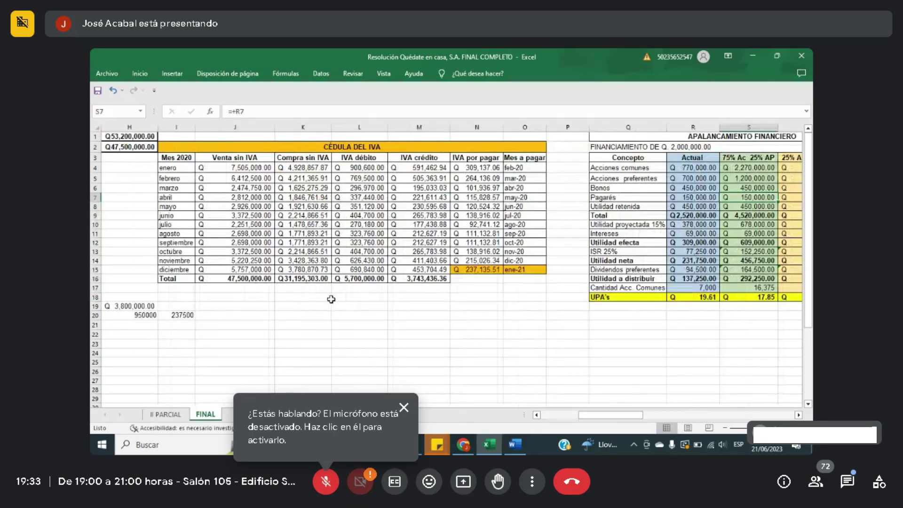
pyautogui.hotkey('ctrl', 'z')
pyautogui.hotkey('ctrl', 'z')
pyautogui.hotkey('ctrl', 'z')
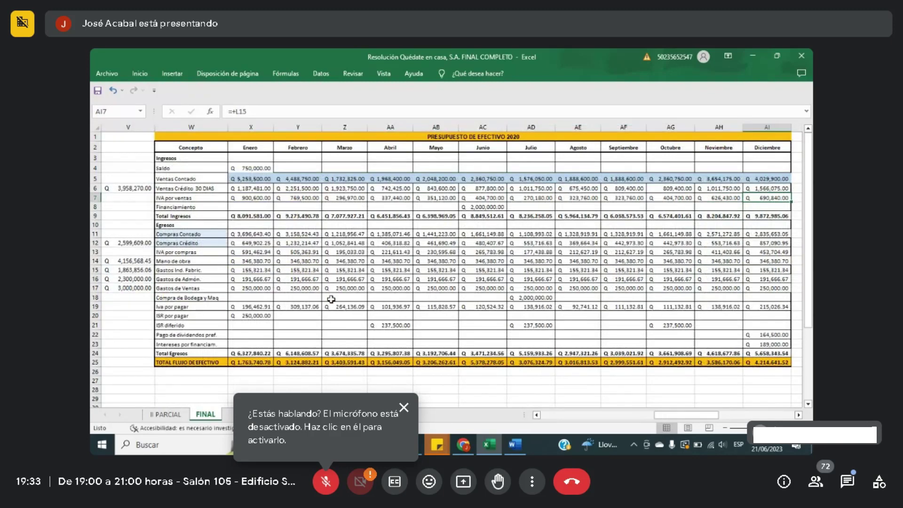
pyautogui.click(245, 180)
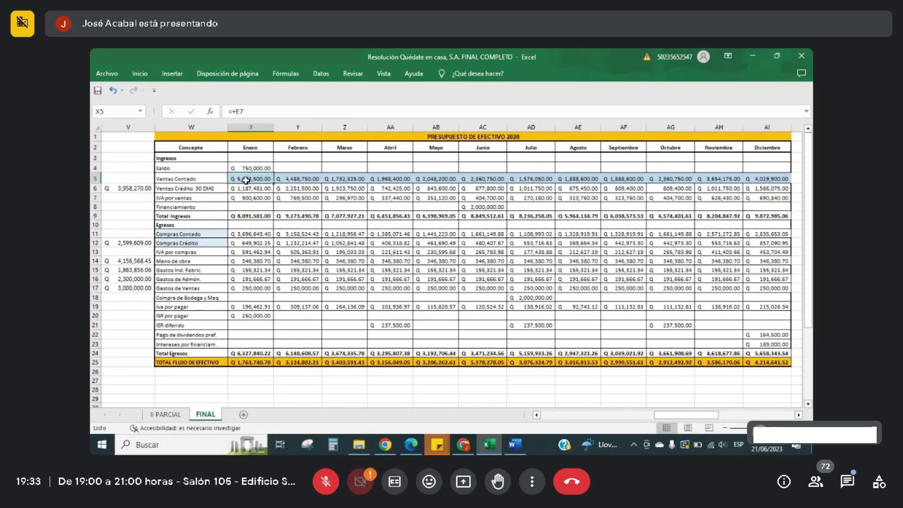
pyautogui.click(285, 179)
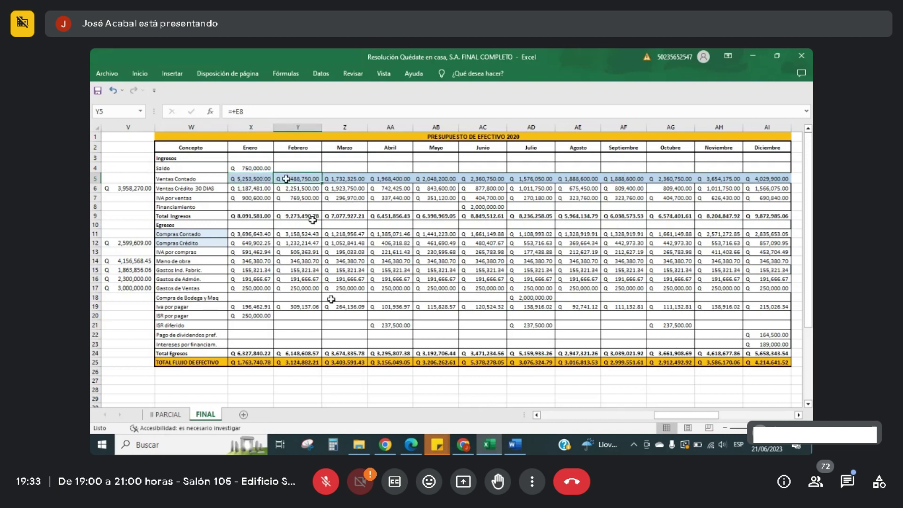
# Step: Examine the Ventas Crédito 30 DIAS line, its base sales amount beside the table and Enero's formula
pyautogui.click(198, 190)
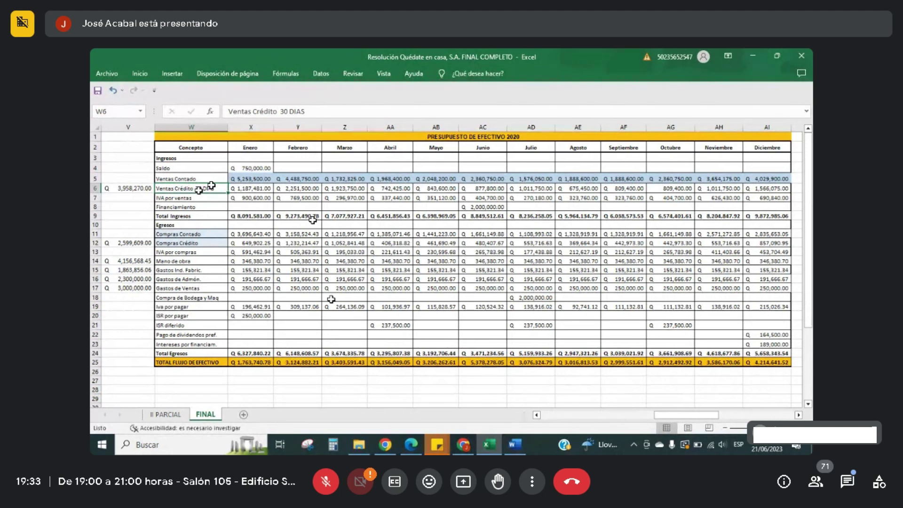
pyautogui.click(137, 187)
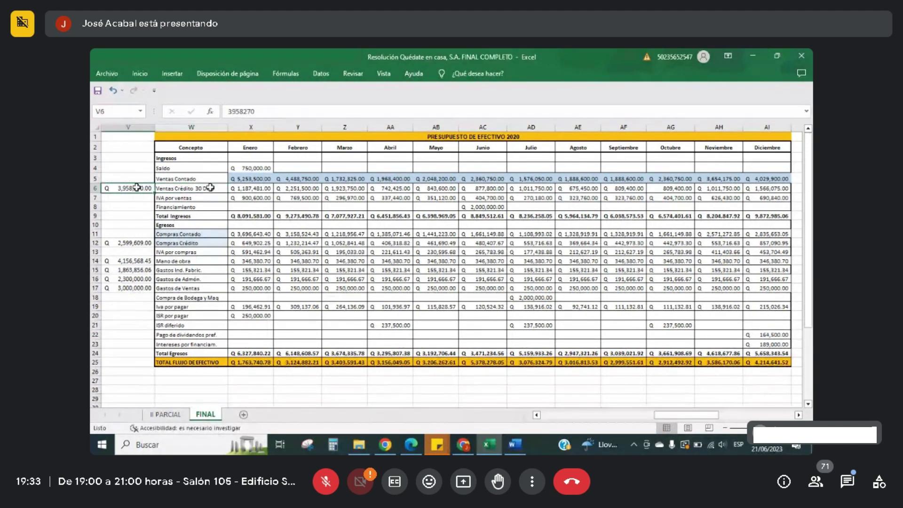
pyautogui.click(245, 189)
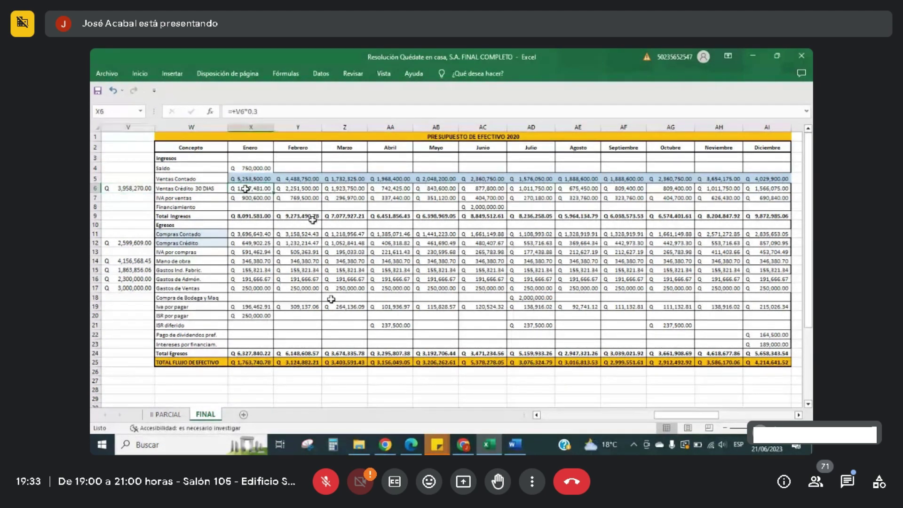
# Step: Go to the Cédula de Ventas and examine the enero row across to its Plazo for credit collection
pyautogui.press('Left')
pyautogui.press('Left')
pyautogui.press('Left')
pyautogui.press('Left')
pyautogui.press('Left')
pyautogui.press('Left')
pyautogui.press('Left')
pyautogui.press('Left')
pyautogui.press('Left')
pyautogui.press('Left')
pyautogui.press('Left')
pyautogui.press('Left')
pyautogui.press('Left')
pyautogui.press('Left')
pyautogui.press('Left')
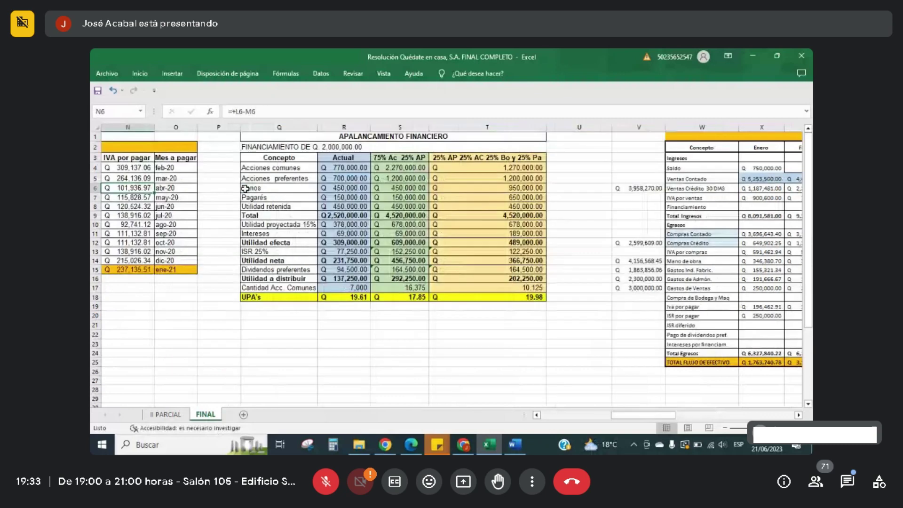
pyautogui.press('Left')
pyautogui.press('Left')
pyautogui.press('Left')
pyautogui.press('Left')
pyautogui.press('Left')
pyautogui.press('Left')
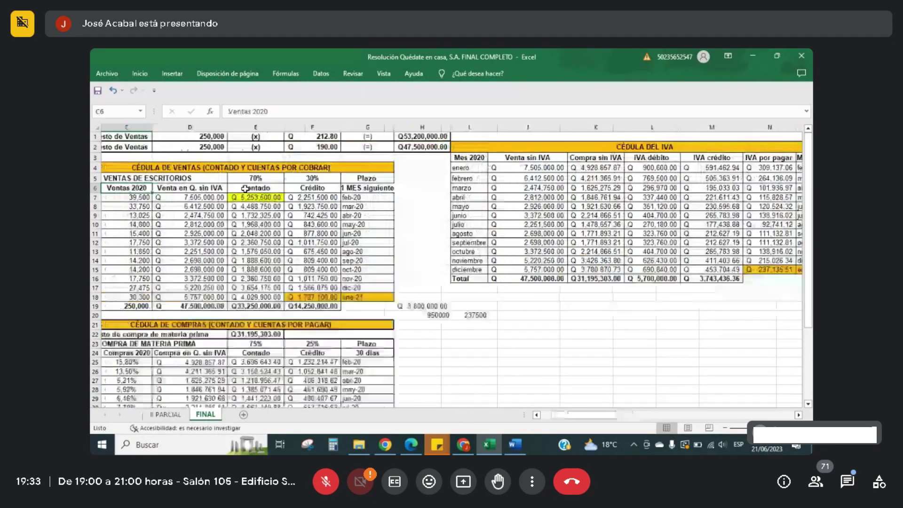
pyautogui.press('Down')
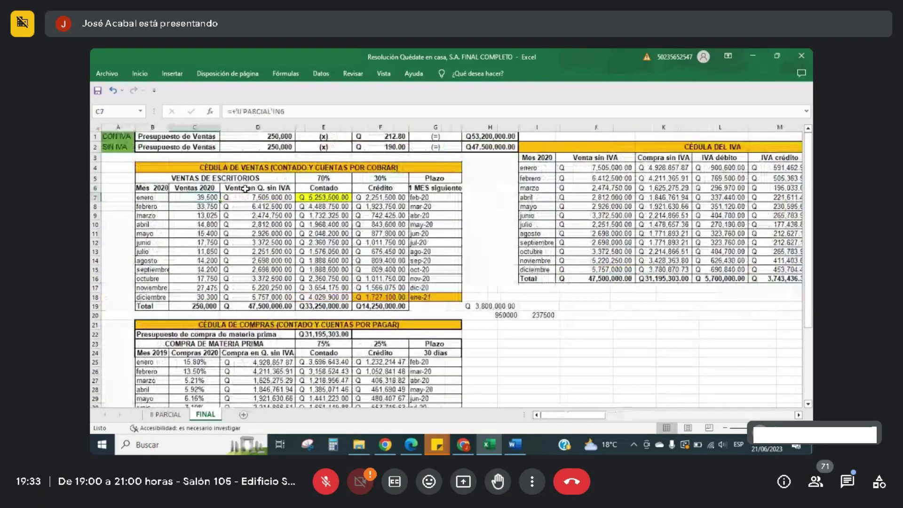
pyautogui.press('Right')
pyautogui.press('Right')
pyautogui.press('Right')
pyautogui.press('Right')
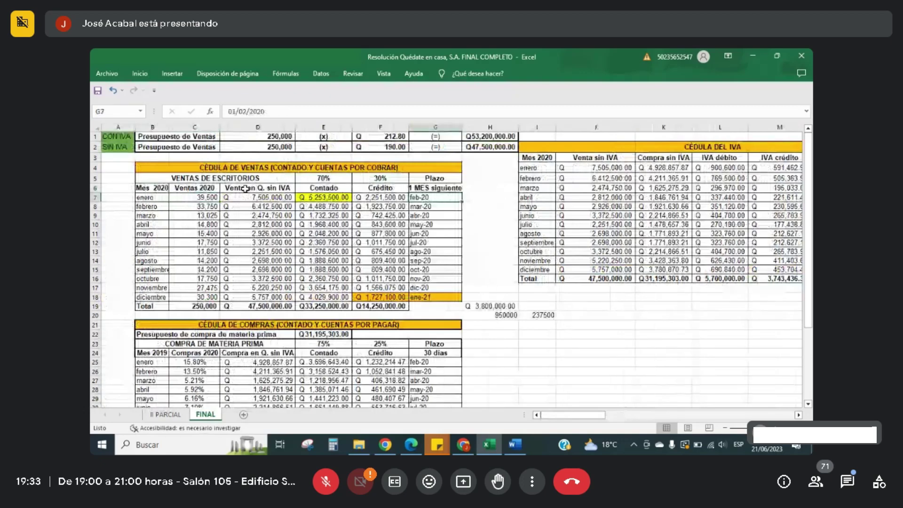
# Step: Return to the cash budget and select Enero's Ventas Crédito 30 DIAS amount to review its formula
pyautogui.press('Right')
pyautogui.press('Right')
pyautogui.press('Right')
pyautogui.press('Right')
pyautogui.press('Right')
pyautogui.press('Right')
pyautogui.press('Right')
pyautogui.press('Right')
pyautogui.press('Right')
pyautogui.press('Right')
pyautogui.press('Right')
pyautogui.press('Right')
pyautogui.press('Right')
pyautogui.press('Right')
pyautogui.press('Right')
pyautogui.press('Right')
pyautogui.press('Right')
pyautogui.press('Right')
pyautogui.press('Right')
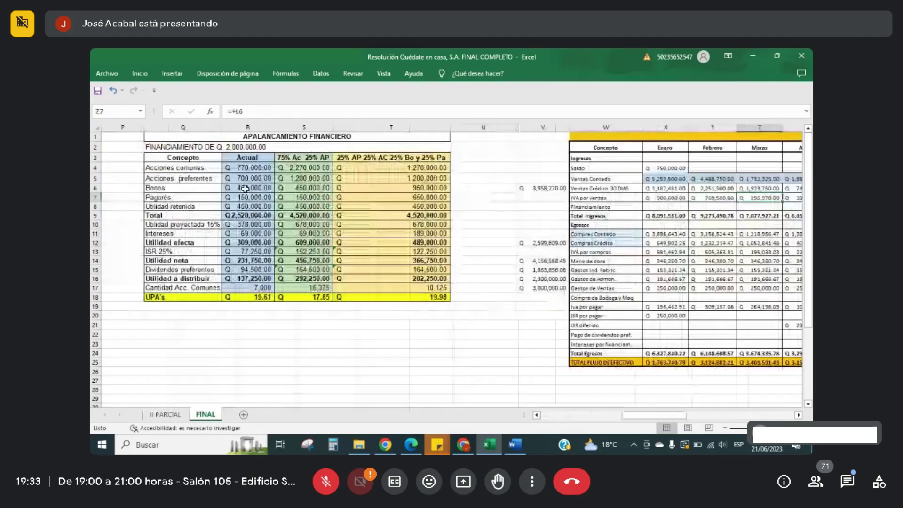
pyautogui.press('Right')
pyautogui.press('Right')
pyautogui.press('Right')
pyautogui.press('Right')
pyautogui.press('Right')
pyautogui.press('Right')
pyautogui.press('Right')
pyautogui.hscroll(1, 245, 188)
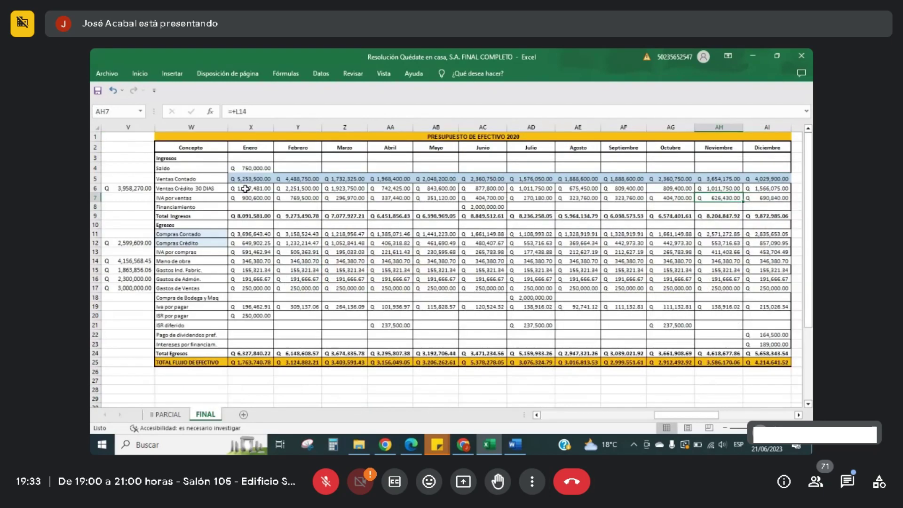
pyautogui.click(245, 188)
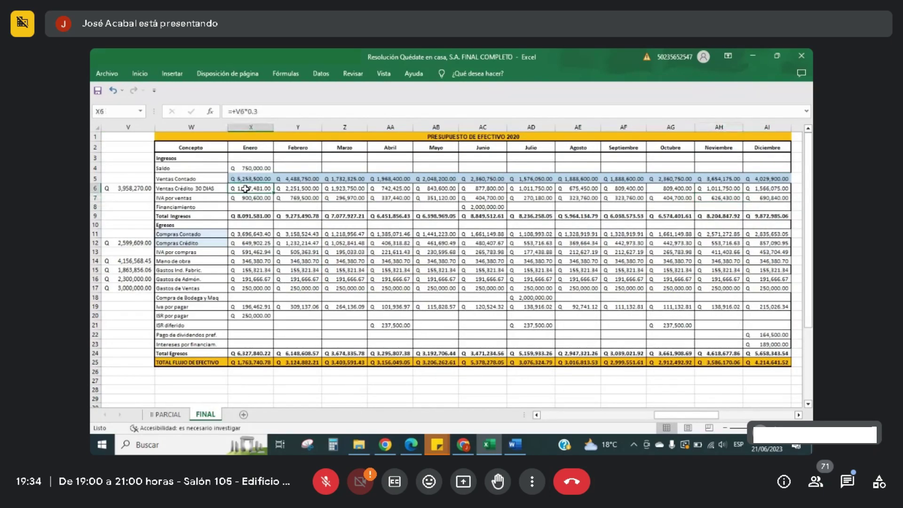
# Step: Check Febrero's Ventas Crédito 30 DIAS formula and mark the December 2019 sales amount in the exercise statement PDF
pyautogui.click(288, 186)
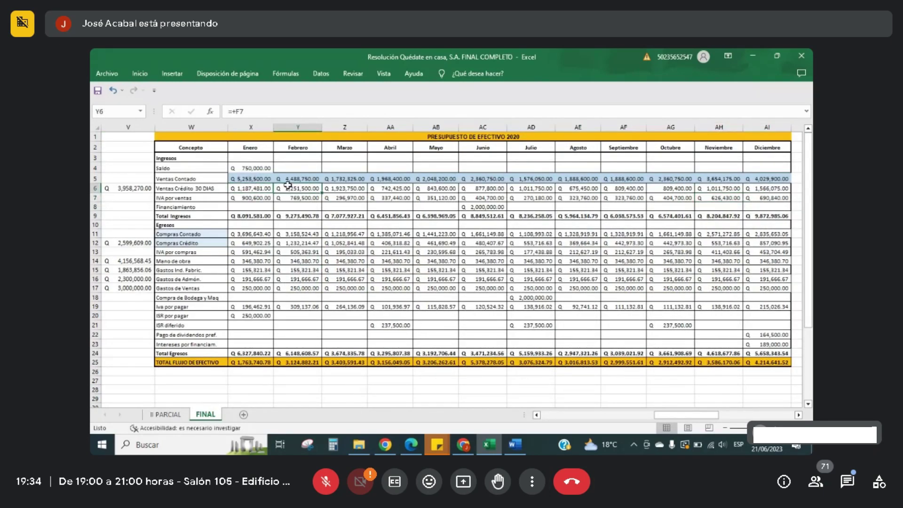
pyautogui.hotkey('alt', 'Tab')
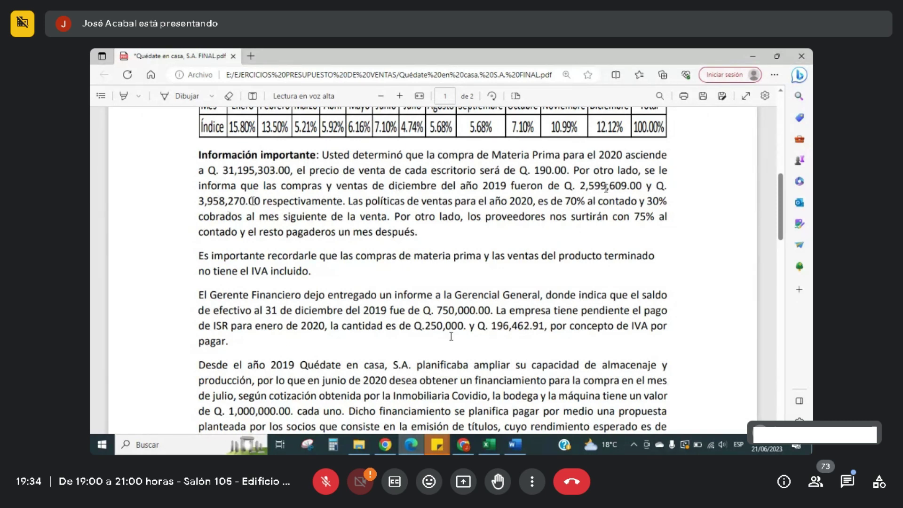
pyautogui.moveTo(259, 202); pyautogui.dragTo(204, 201)
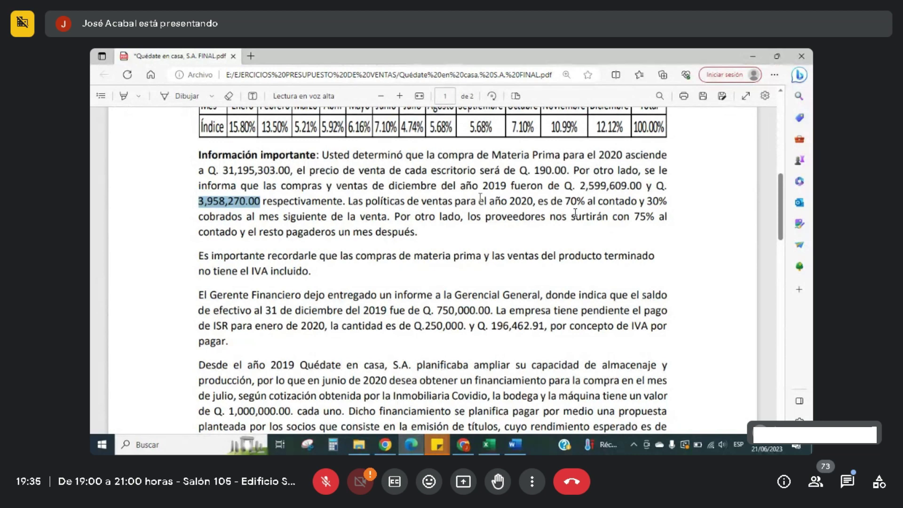
# Step: Back in the Excel cash budget, check the base sales amount and shade Enero's Ventas Crédito 30 DIAS cell light blue
pyautogui.click(492, 447)
pyautogui.click(120, 184)
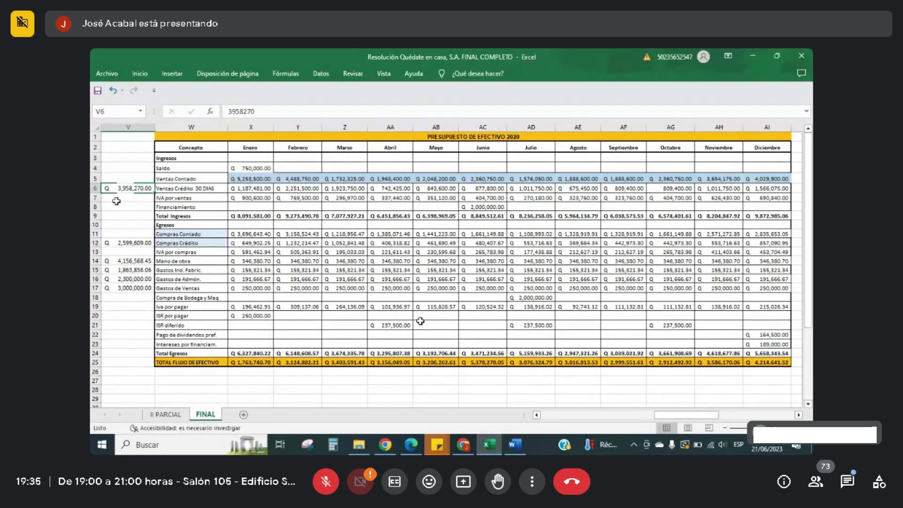
pyautogui.click(244, 189)
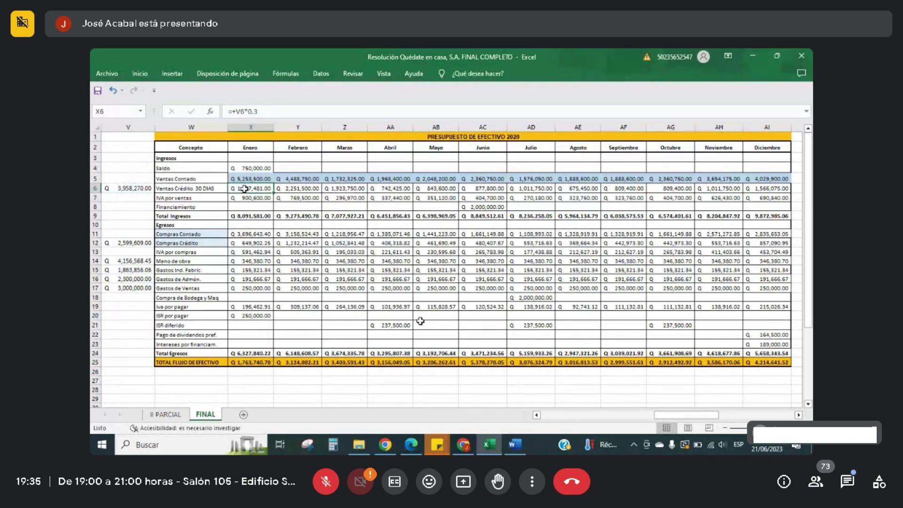
pyautogui.click(139, 74)
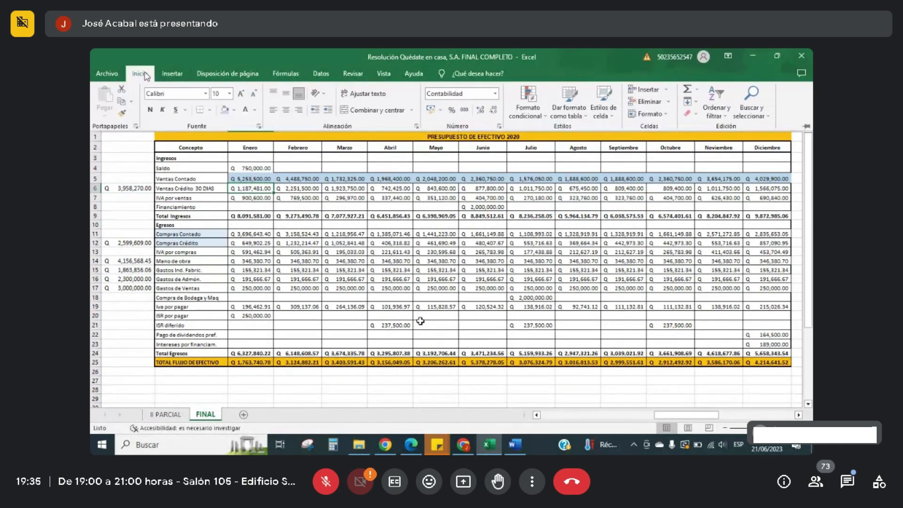
pyautogui.click(227, 112)
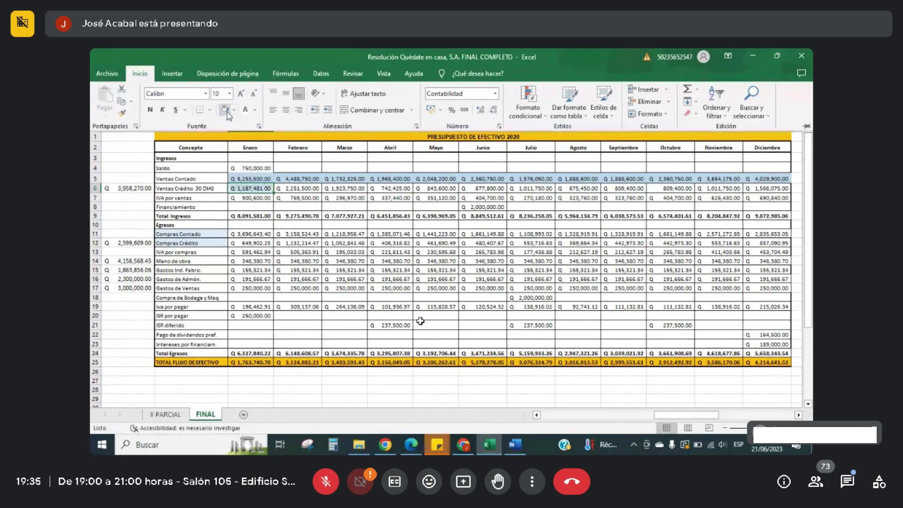
pyautogui.click(266, 241)
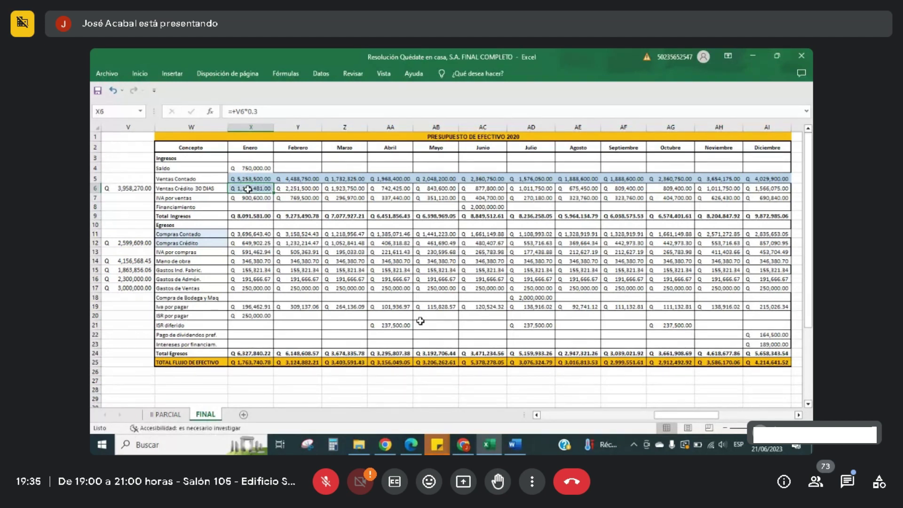
# Step: Go to the exercise statement PDF and examine the word "respectivamente" following the December 2019 purchases and sales amounts
pyautogui.click(462, 443)
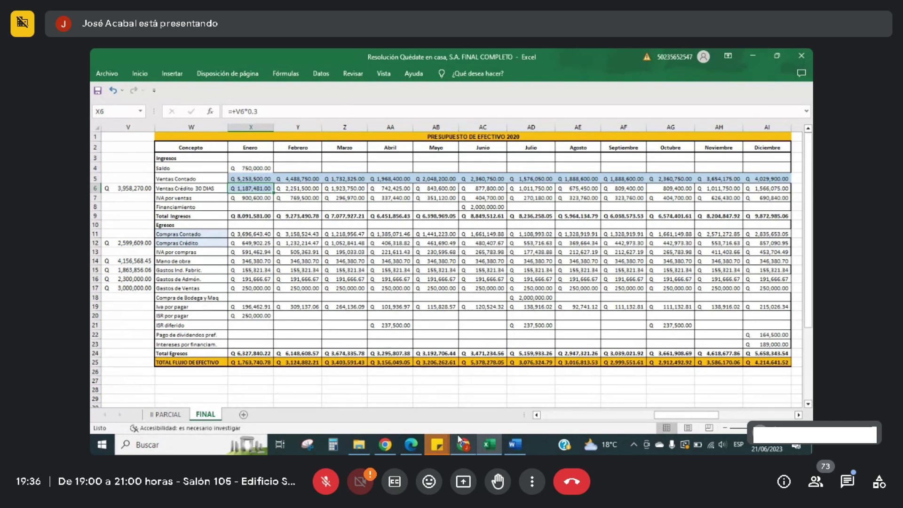
pyautogui.click(410, 447)
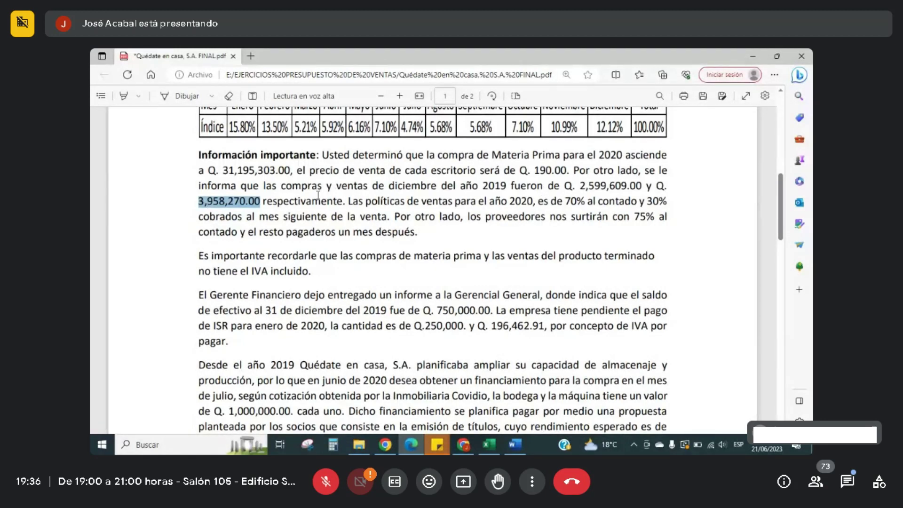
pyautogui.moveTo(343, 200); pyautogui.dragTo(266, 203)
pyautogui.click(266, 204)
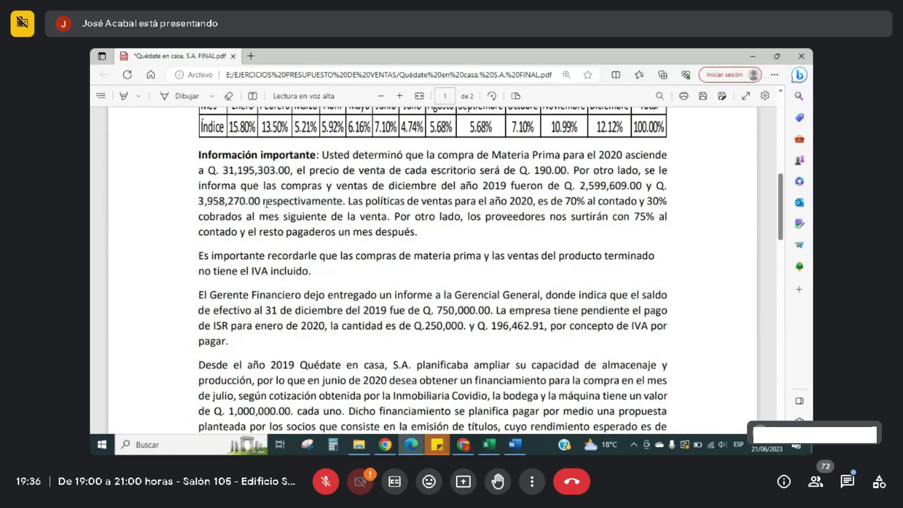
pyautogui.moveTo(264, 203); pyautogui.dragTo(349, 209)
pyautogui.click(335, 204)
pyautogui.moveTo(343, 203); pyautogui.dragTo(321, 203)
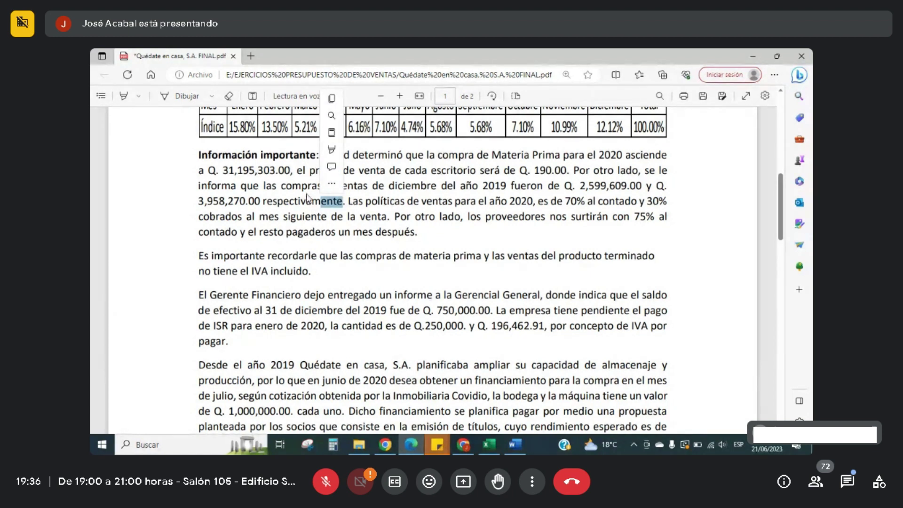
pyautogui.click(306, 197)
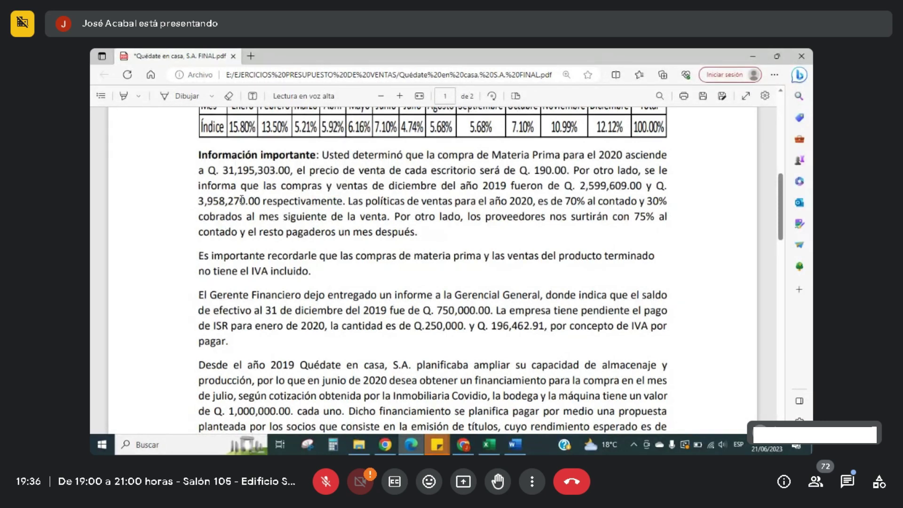
# Step: Return to the Excel cash budget and trace Enero's Ventas Crédito 30 DIAS formula to the base sales amount beside the table
pyautogui.click(488, 445)
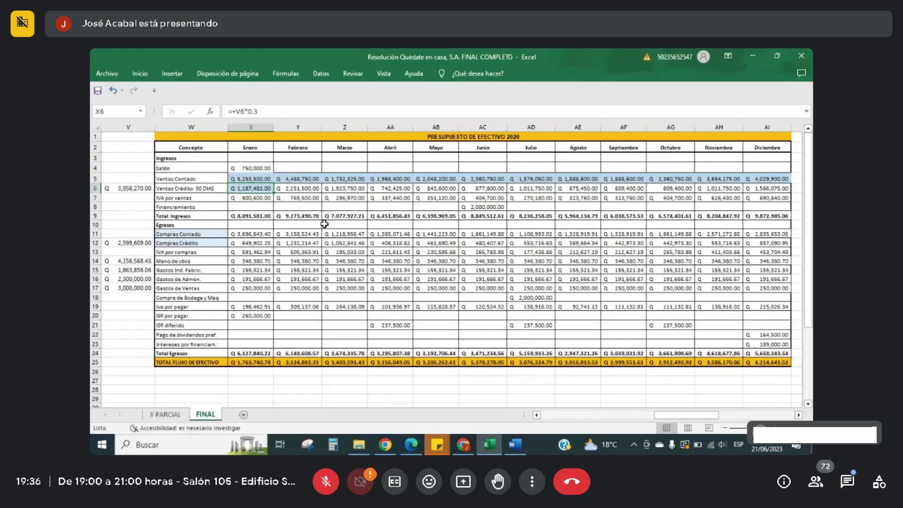
pyautogui.click(149, 188)
pyautogui.click(234, 188)
# Step: Switch to Google Meet to read the participants' call messages and return to the cash budget in Excel
pyautogui.click(463, 444)
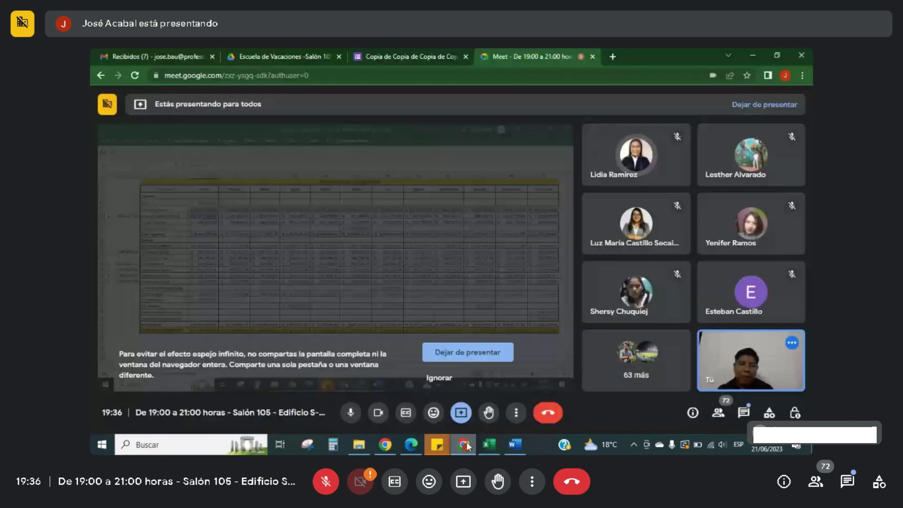
pyautogui.click(744, 414)
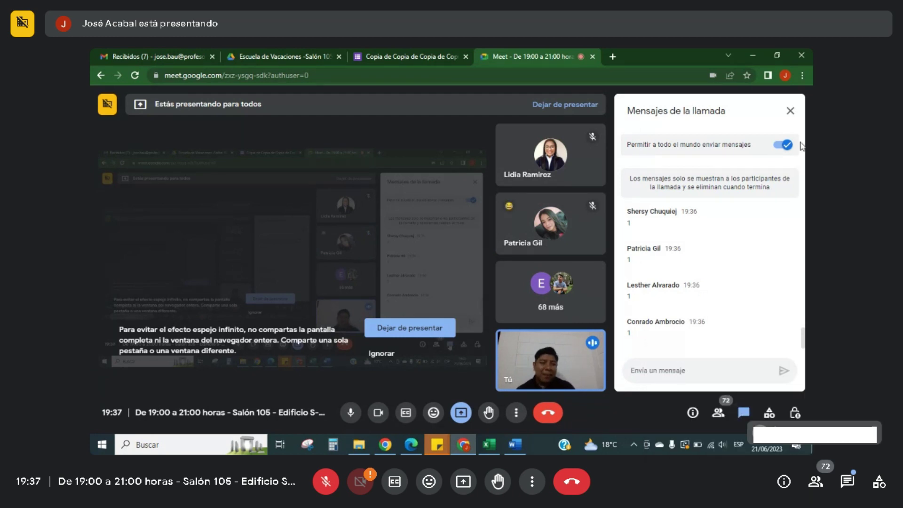
pyautogui.click(784, 115)
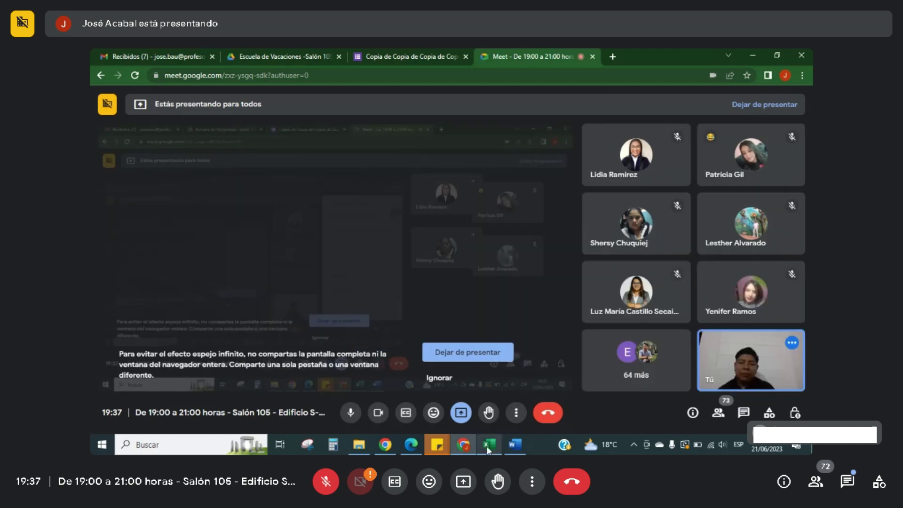
pyautogui.click(489, 447)
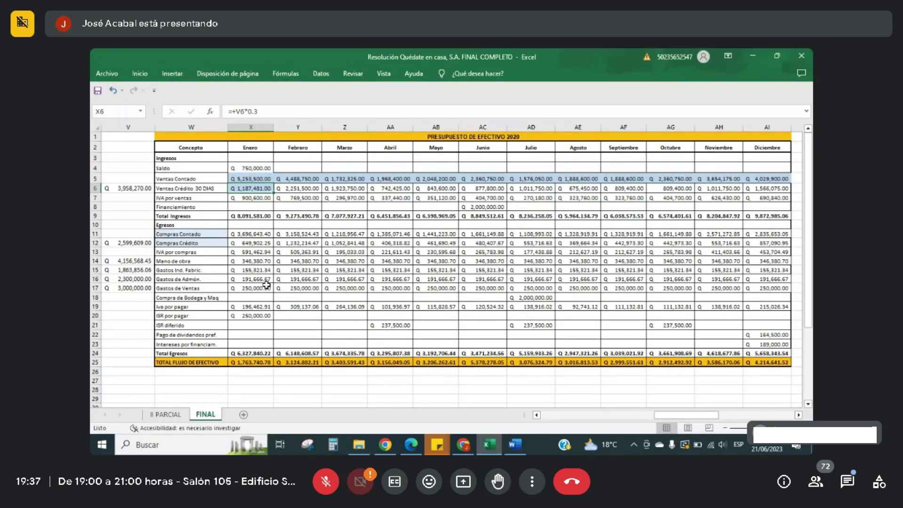
# Step: Below the cash budget, enter "50% CONTADO" in W27 and "25% CREDITO 30 DIAS" in X27 as an alternative sales policy
pyautogui.click(213, 380)
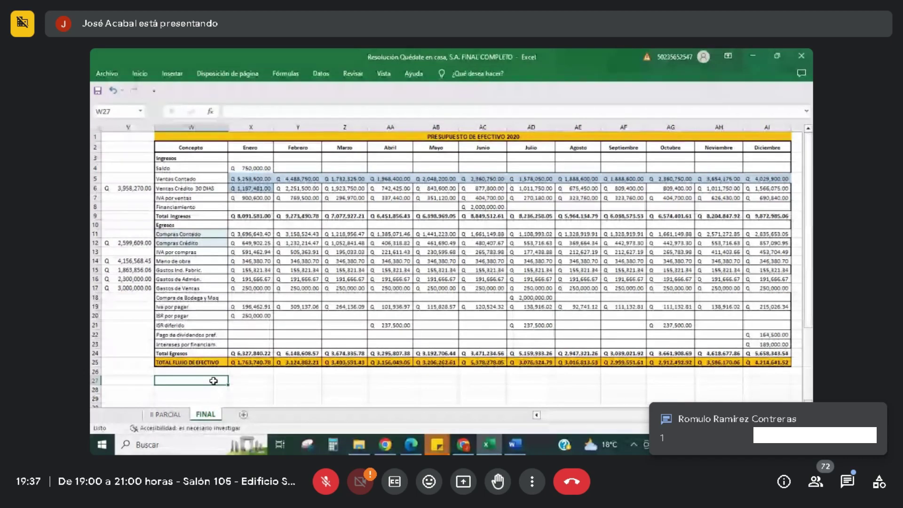
pyautogui.write('50')
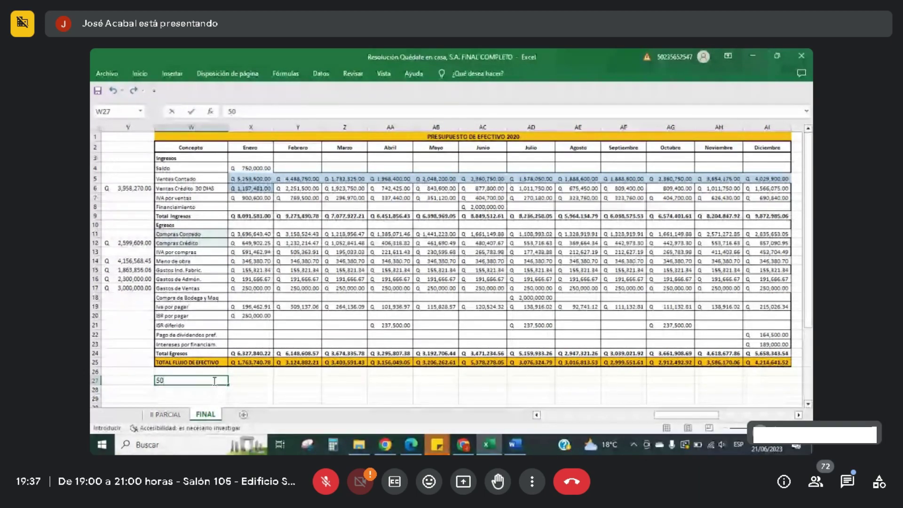
pyautogui.write('%')
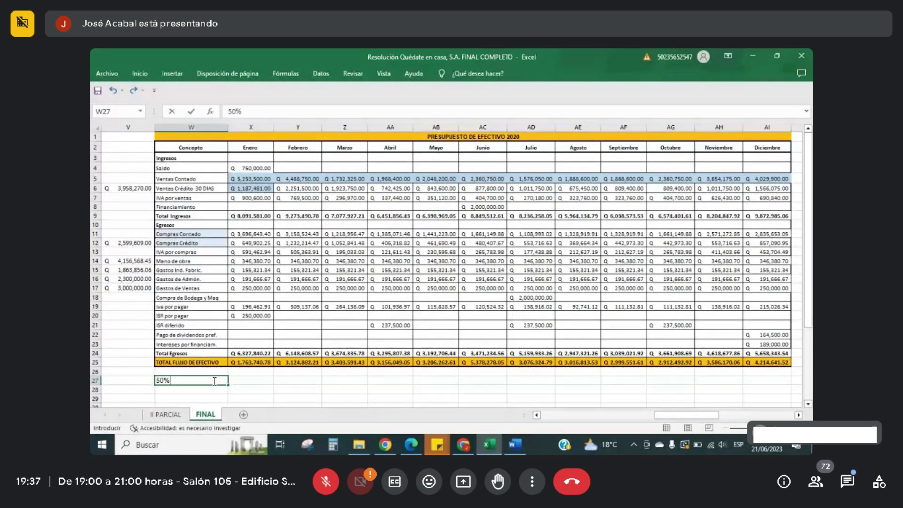
pyautogui.write(' CONTADO')
pyautogui.press('Tab')
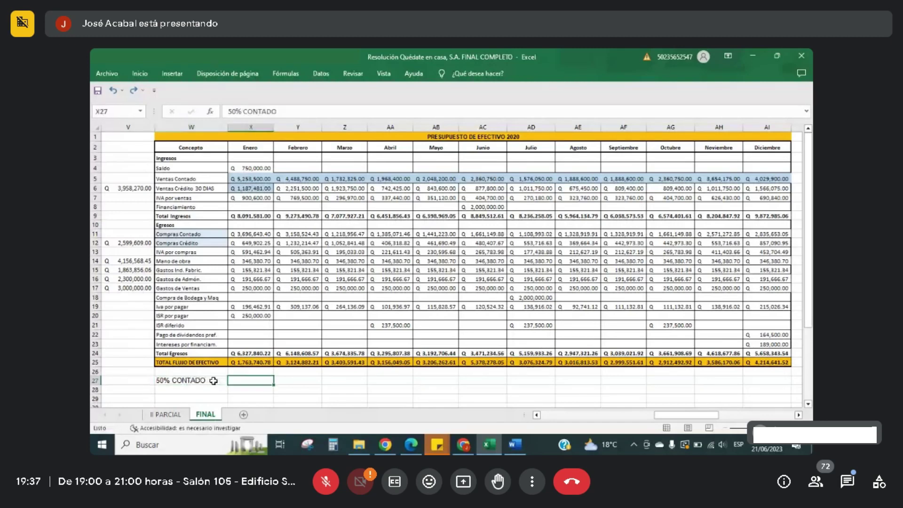
pyautogui.write('25%')
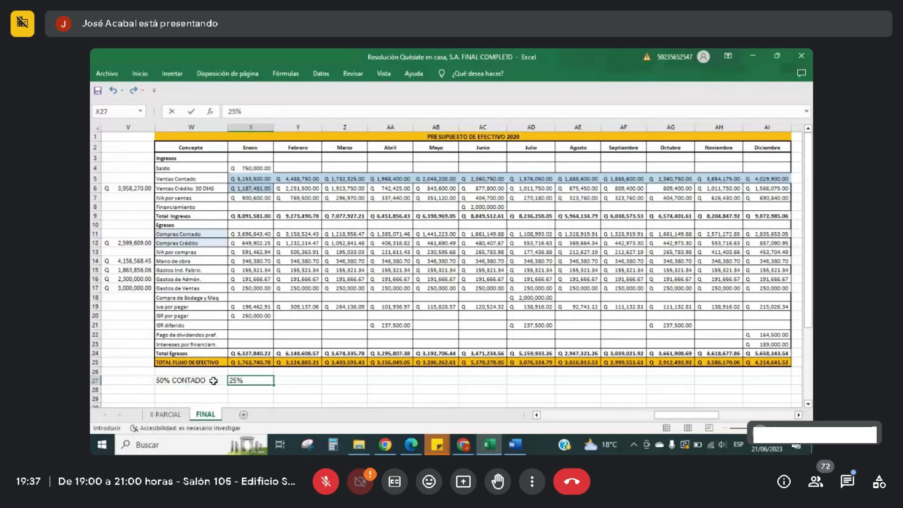
pyautogui.write(' CREDITO 30 DIA')
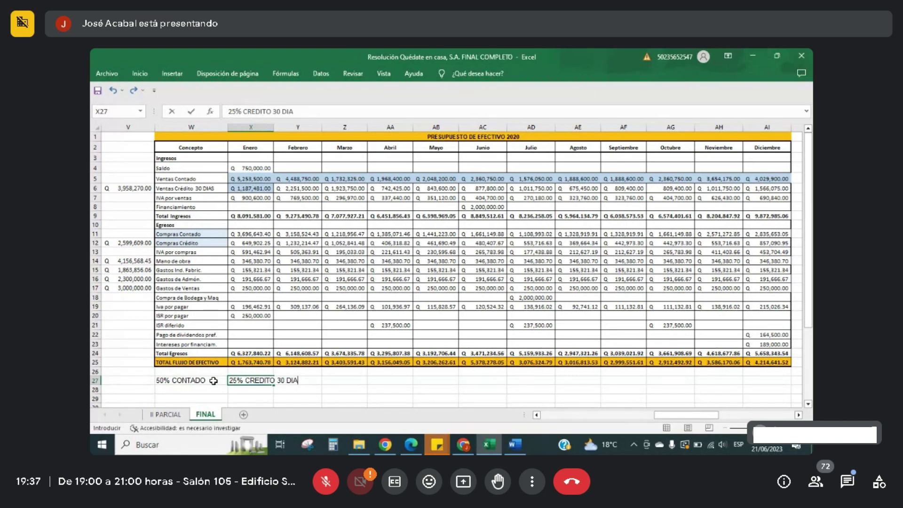
pyautogui.write('S')
pyautogui.press('Tab')
# Step: Complete the example sales policy by entering "25% CREDITO 60 DIAS" in Z27
pyautogui.press('Tab')
pyautogui.write('25')
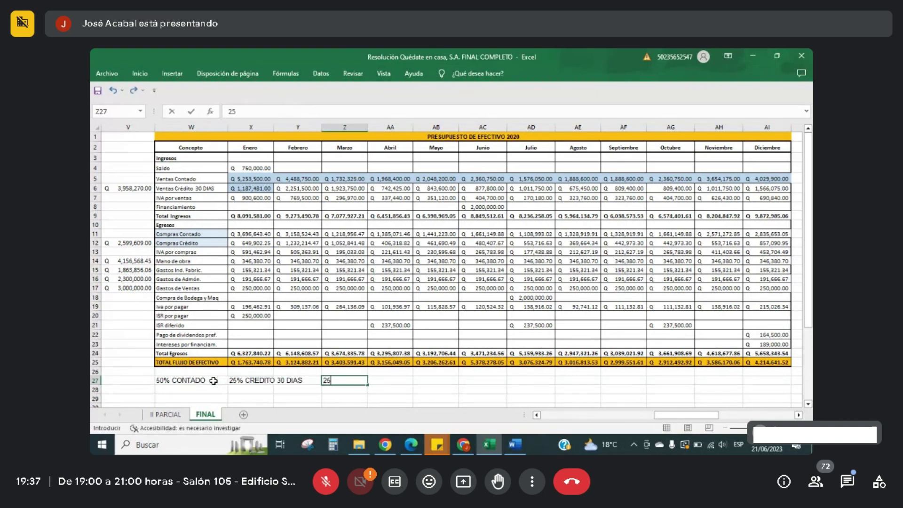
pyautogui.write('% CREDITO ')
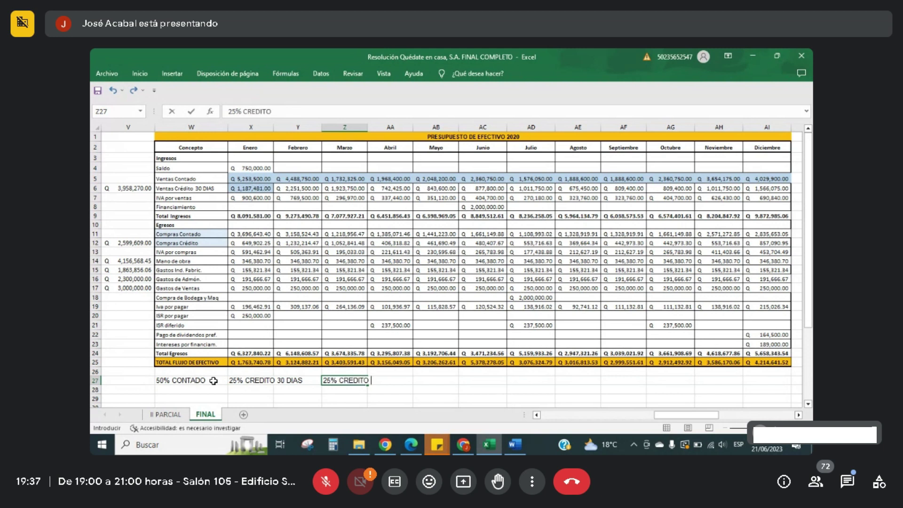
pyautogui.write('60 DIAS')
pyautogui.press('Return')
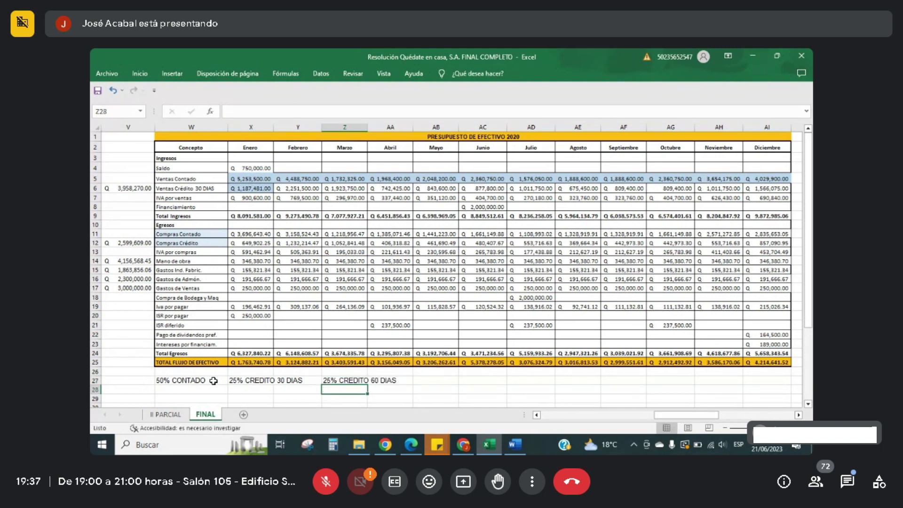
# Step: Select the base sales amount in V6, check Google Meet for new call messages and return to Excel
pyautogui.click(140, 192)
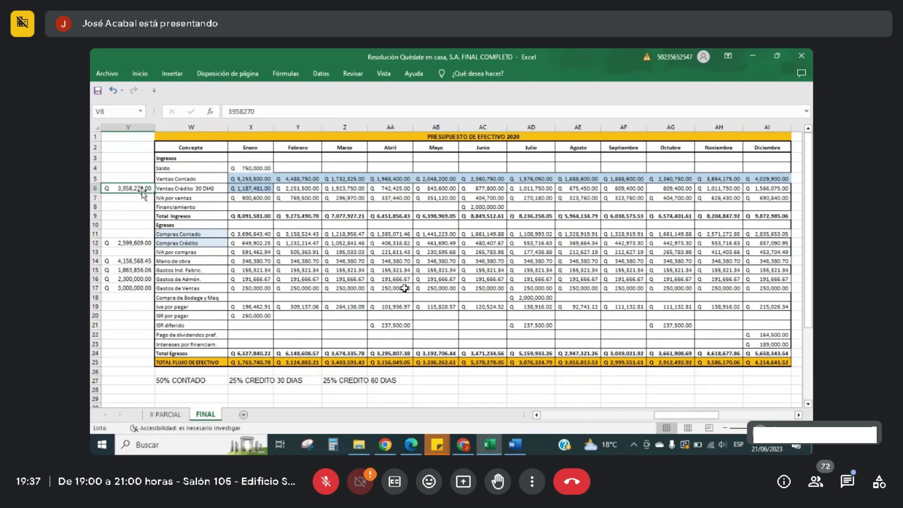
pyautogui.click(463, 444)
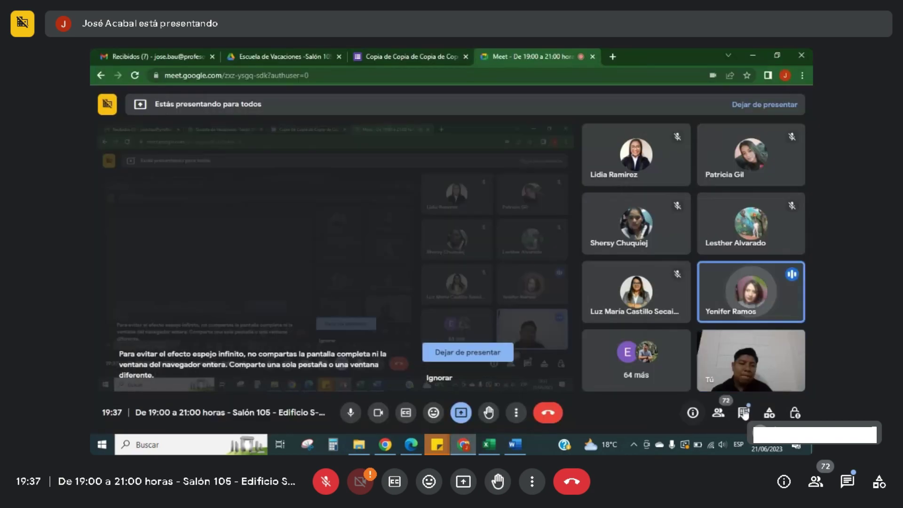
pyautogui.click(742, 413)
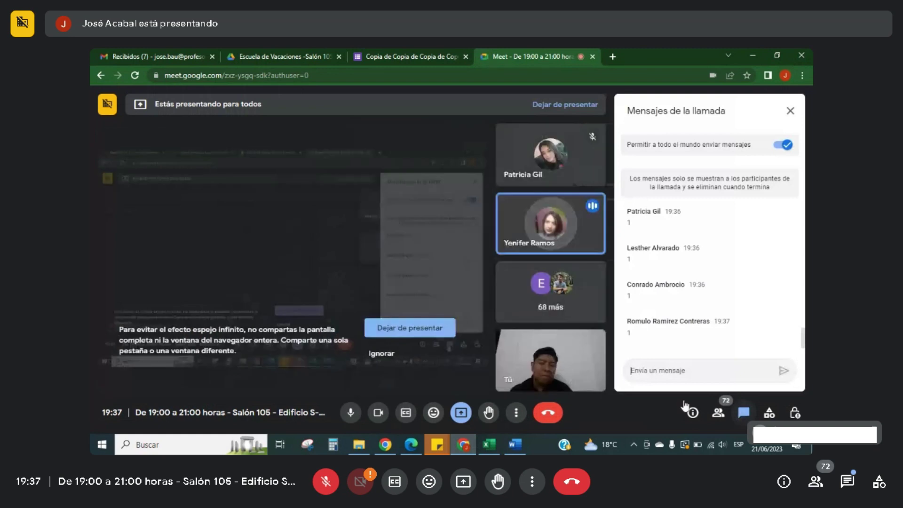
pyautogui.click(473, 448)
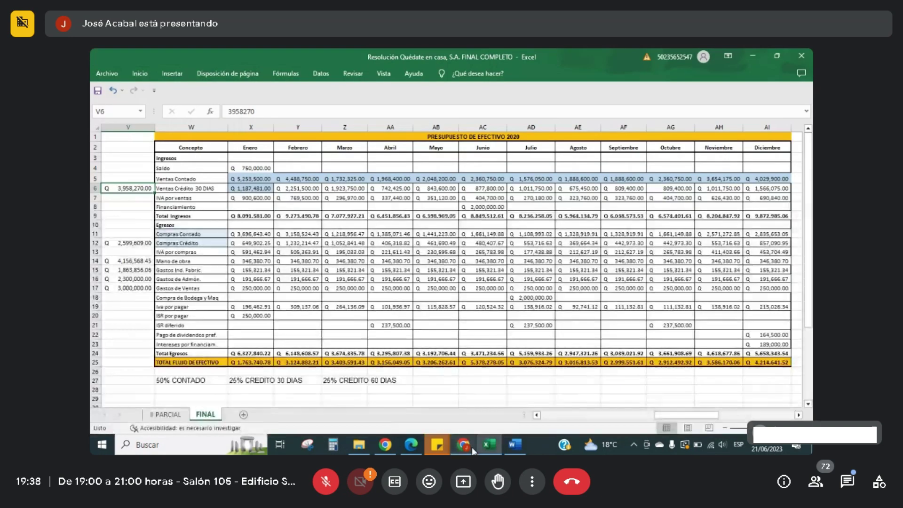
# Step: Review the example credit policy in row 27 against the Ventas Crédito 30 DIAS formulas for Enero and Febrero
pyautogui.click(416, 390)
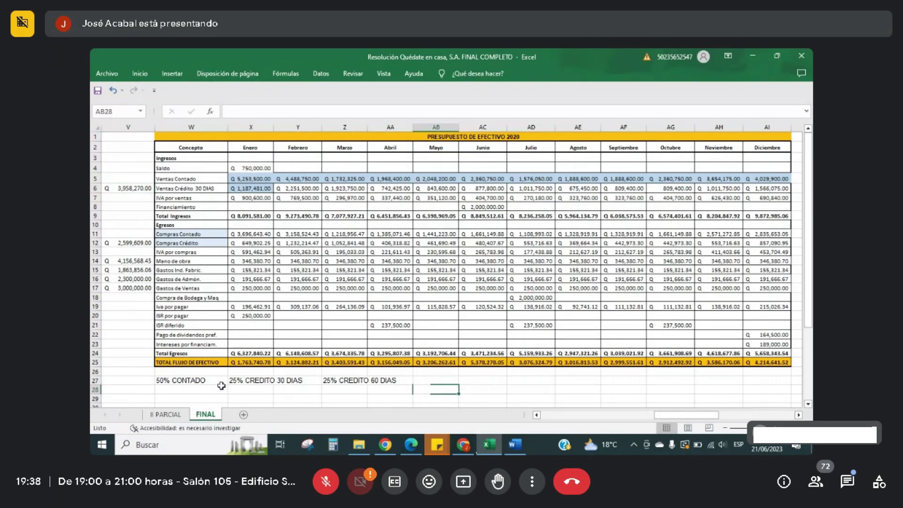
pyautogui.click(447, 379)
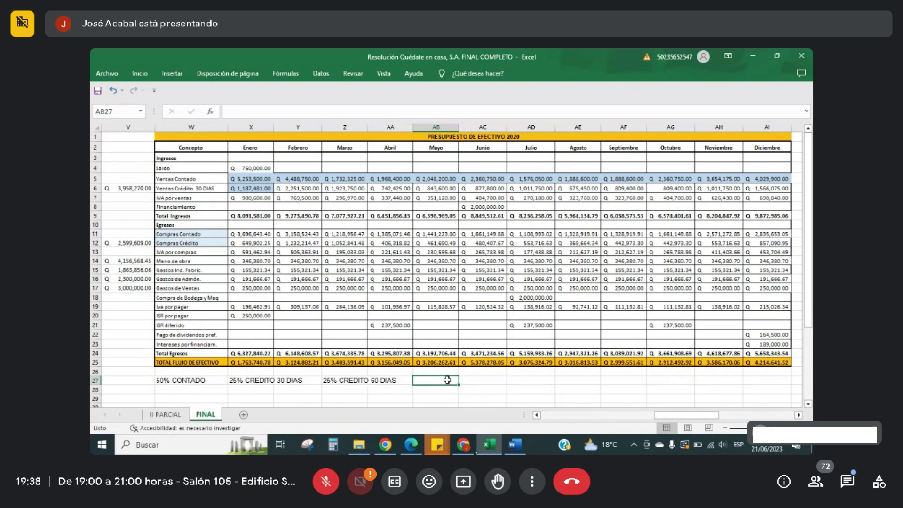
pyautogui.click(289, 381)
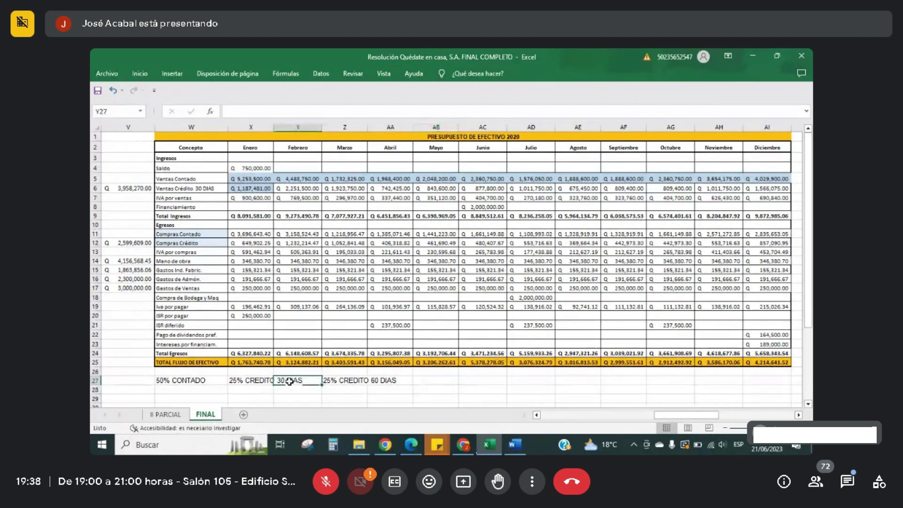
pyautogui.click(248, 188)
pyautogui.click(296, 189)
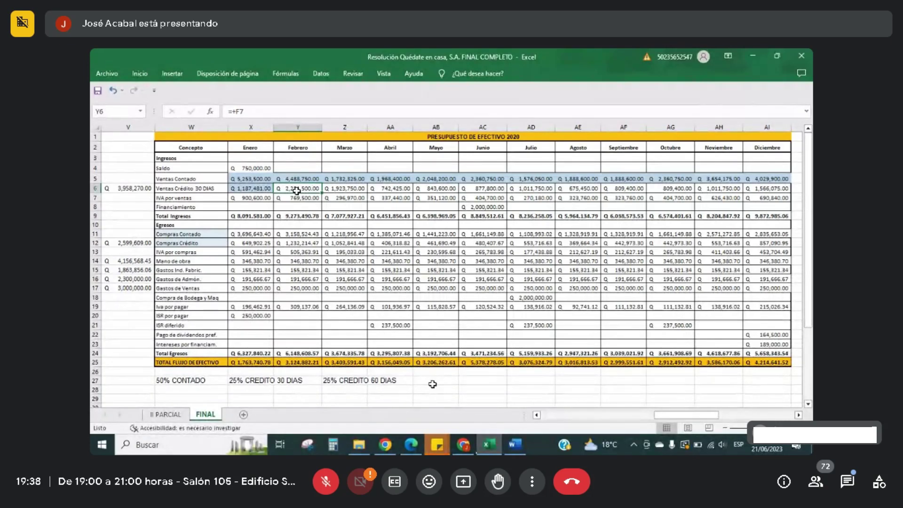
# Step: Check Google Meet for new call messages and return to the cash budget in Excel
pyautogui.click(462, 446)
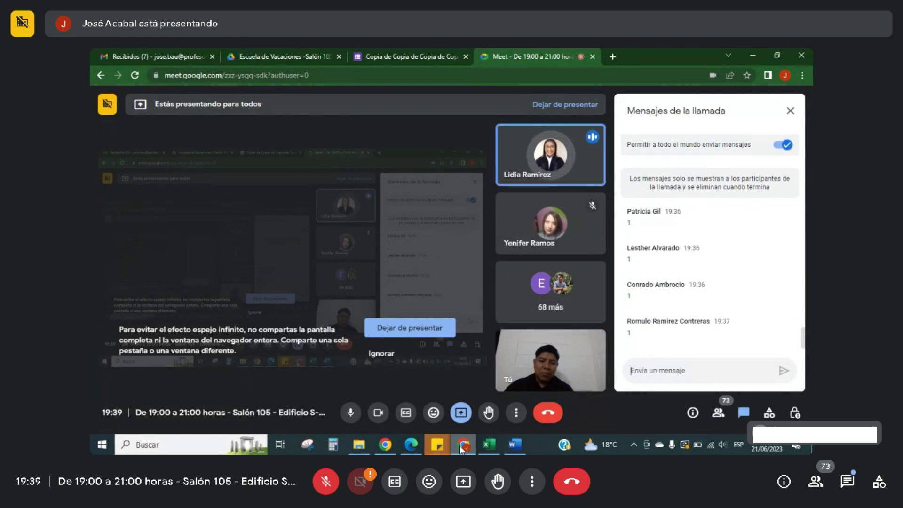
pyautogui.click(460, 446)
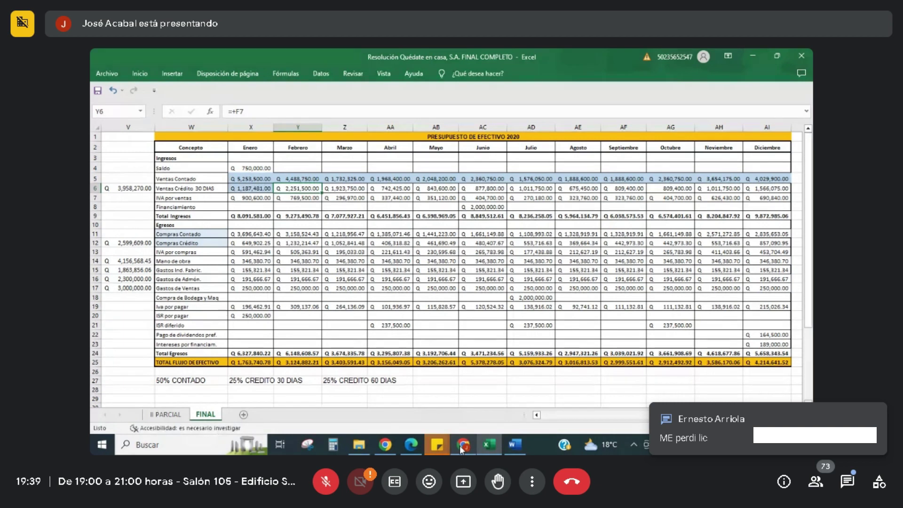
# Step: Insert a blank budget row from W7 to AI7 above IVA por ventas, moving the existing cells down
pyautogui.moveTo(199, 201); pyautogui.dragTo(252, 197)
pyautogui.hotkey('shift', 'Right')
pyautogui.hotkey('shift', 'Right')
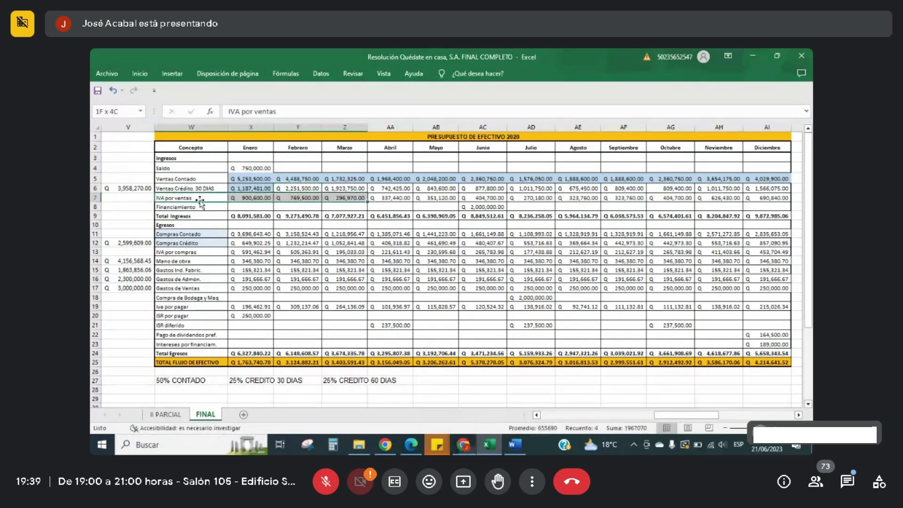
pyautogui.hotkey('shift', 'Right')
pyautogui.hotkey('shift', 'Right')
pyautogui.hotkey('shift', 'Right')
pyautogui.hotkey('shift', 'Right')
pyautogui.hotkey('shift', 'Right')
pyautogui.hotkey('shift', 'Right')
pyautogui.hotkey('shift', 'Right')
pyautogui.hotkey('shift', 'Right')
pyautogui.hotkey('shift', 'Right')
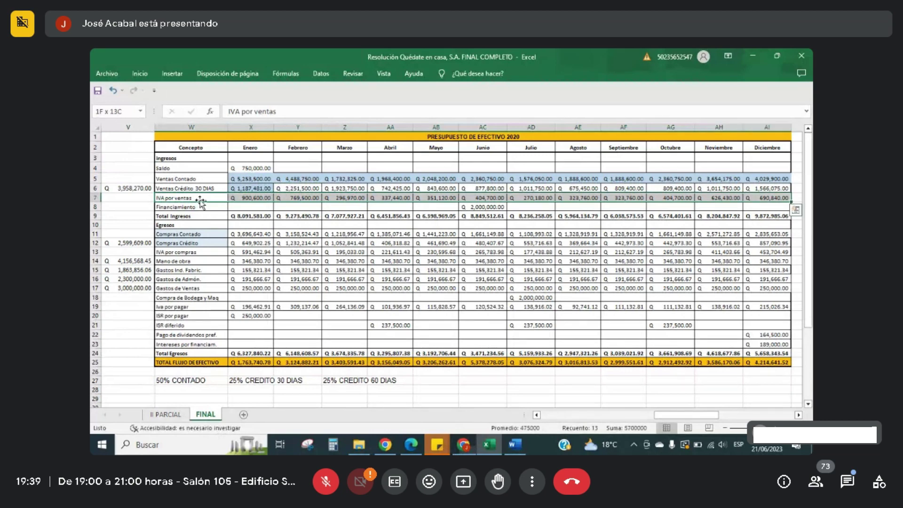
pyautogui.hotkey('ctrl', '+')
pyautogui.press('Return')
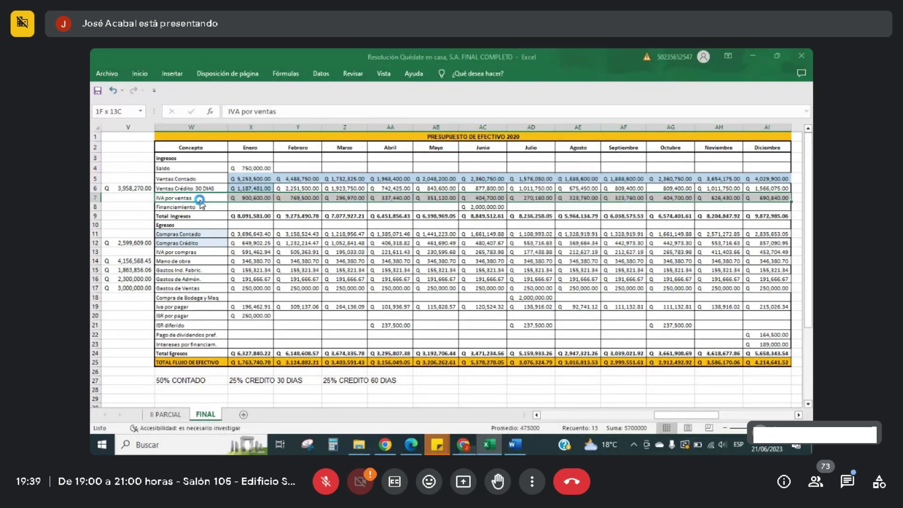
# Step: Copy the Ventas Crédito 30 DIAS label into W7 and change it to "Ventas Crédito 60 DIAS"
pyautogui.click(200, 200)
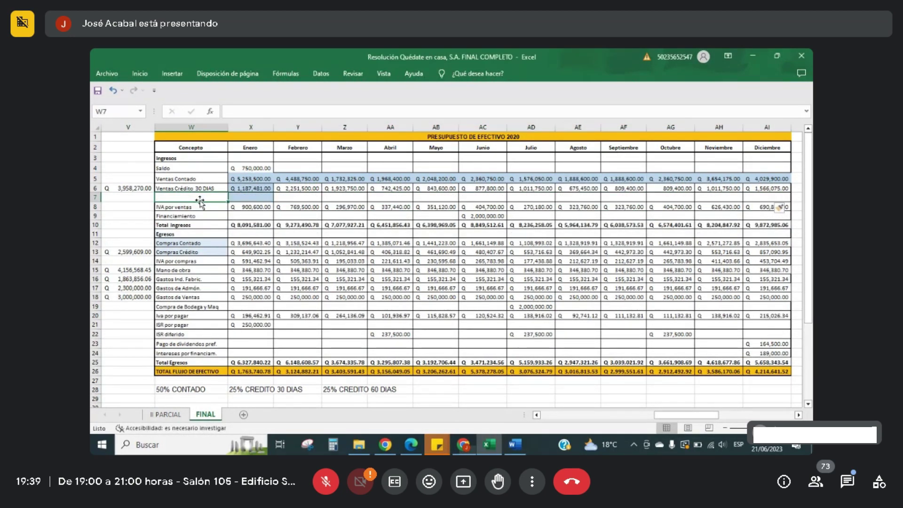
pyautogui.press('Up')
pyautogui.hotkey('ctrl', 'c')
pyautogui.click(200, 198)
pyautogui.press('Return')
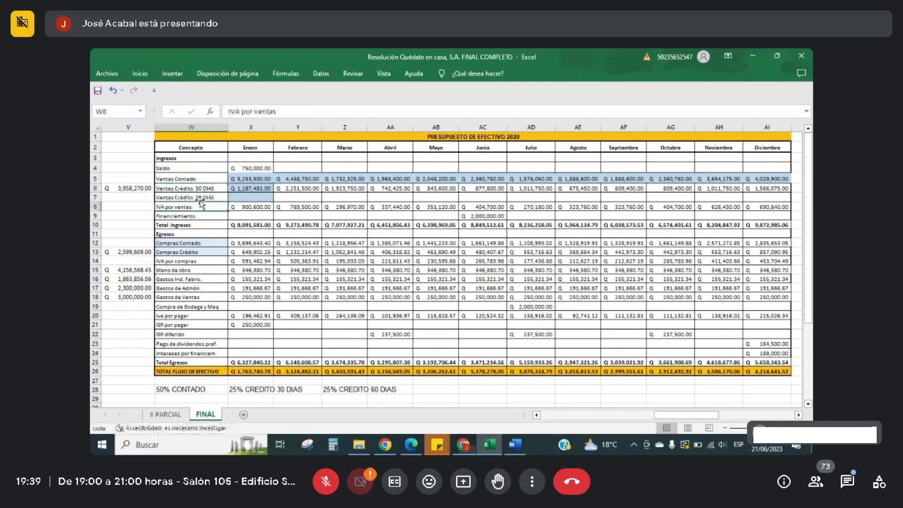
pyautogui.doubleClick(201, 200)
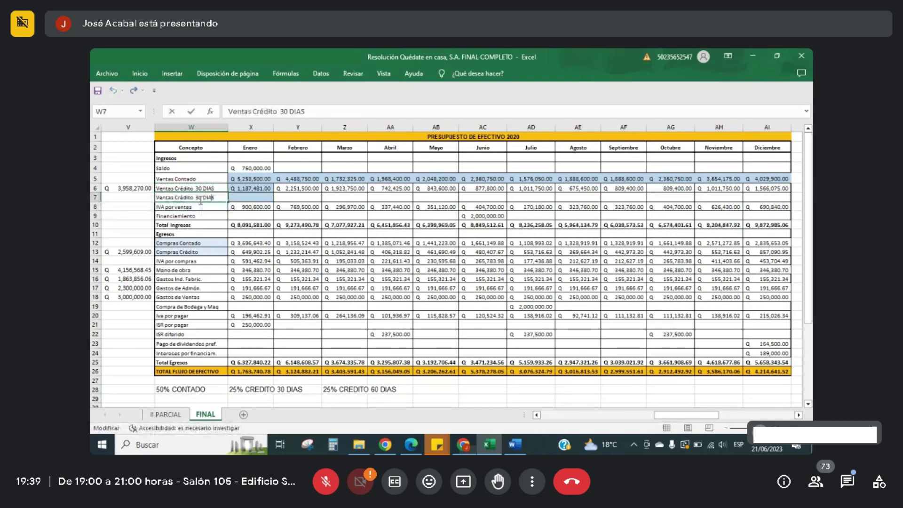
pyautogui.press('BackSpace')
pyautogui.press('BackSpace')
pyautogui.write('60')
pyautogui.press('Return')
pyautogui.press('Down')
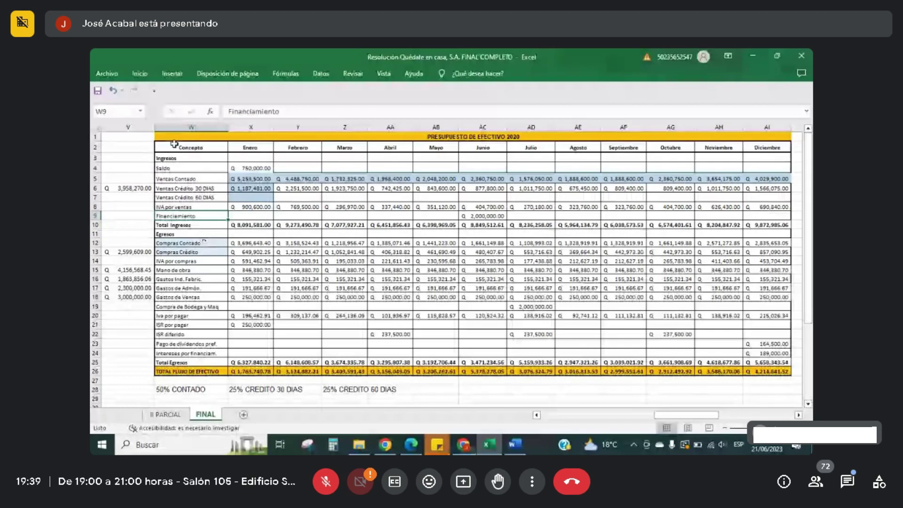
# Step: Point out the empty Febrero cell for Ventas Crédito 60 DIAS, check the Google Meet messages and return to Excel
pyautogui.click(305, 206)
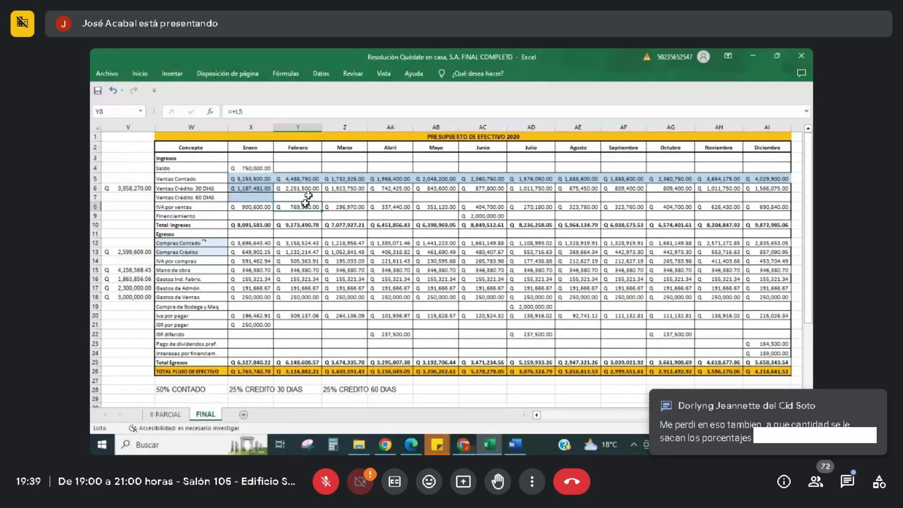
pyautogui.click(308, 195)
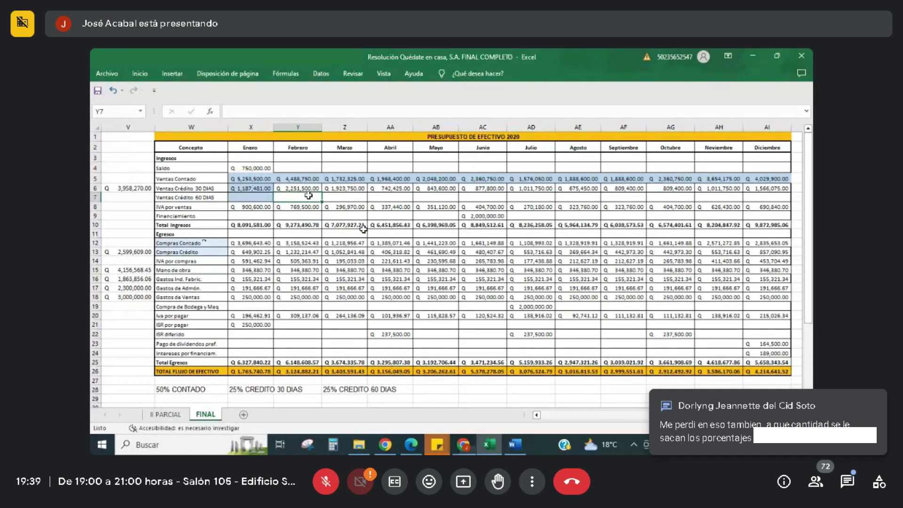
pyautogui.click(460, 447)
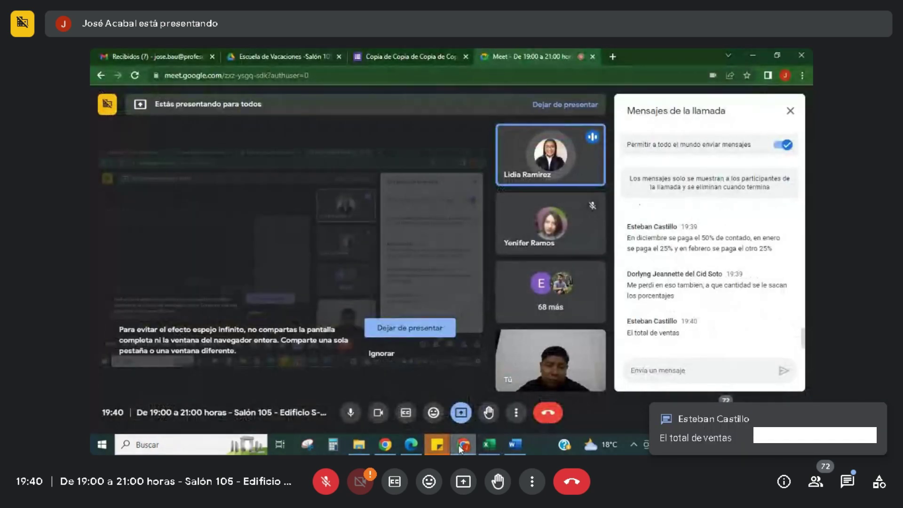
pyautogui.click(460, 447)
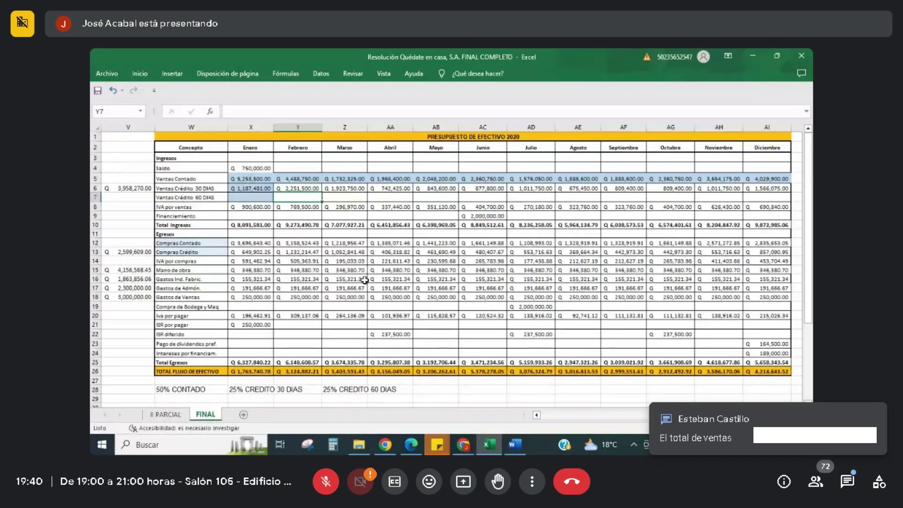
# Step: Point out the Ventas Crédito 30 DIAS label and the 60-day credit term in row 28, checking the Google Meet chat for questions
pyautogui.click(211, 188)
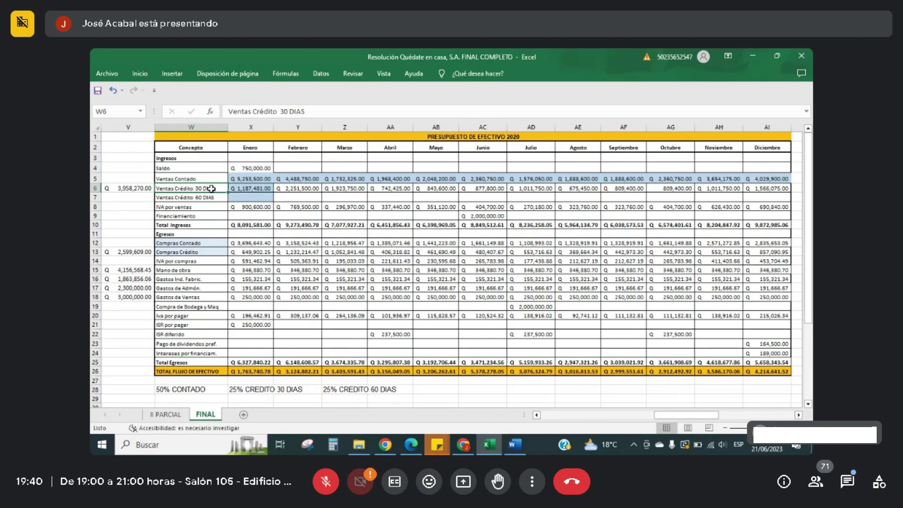
pyautogui.click(462, 447)
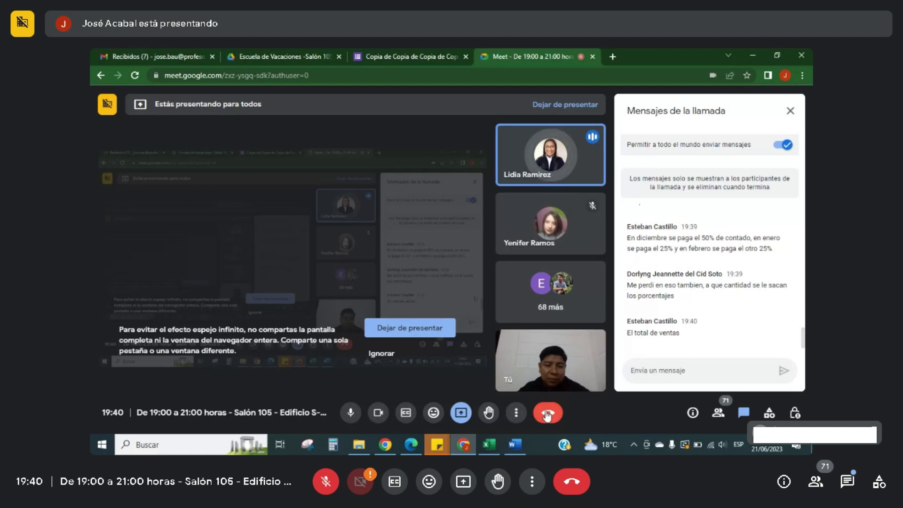
pyautogui.click(489, 444)
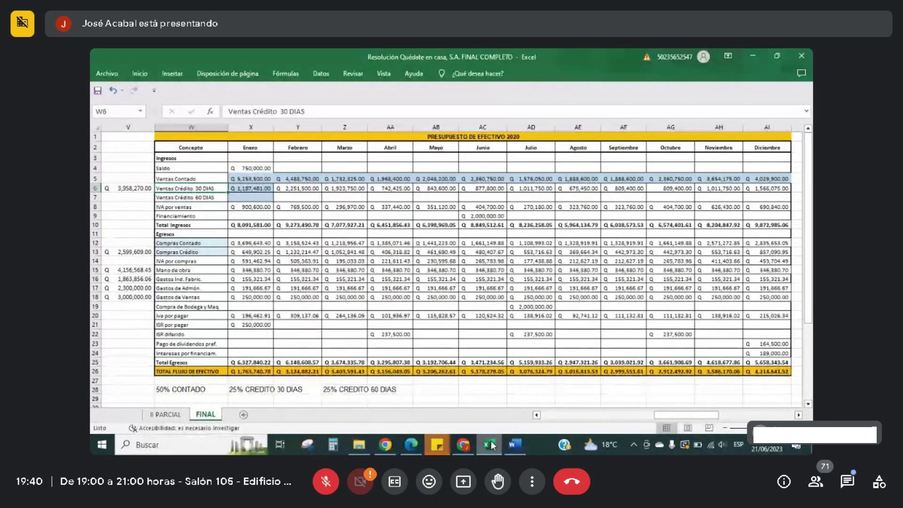
pyautogui.click(406, 388)
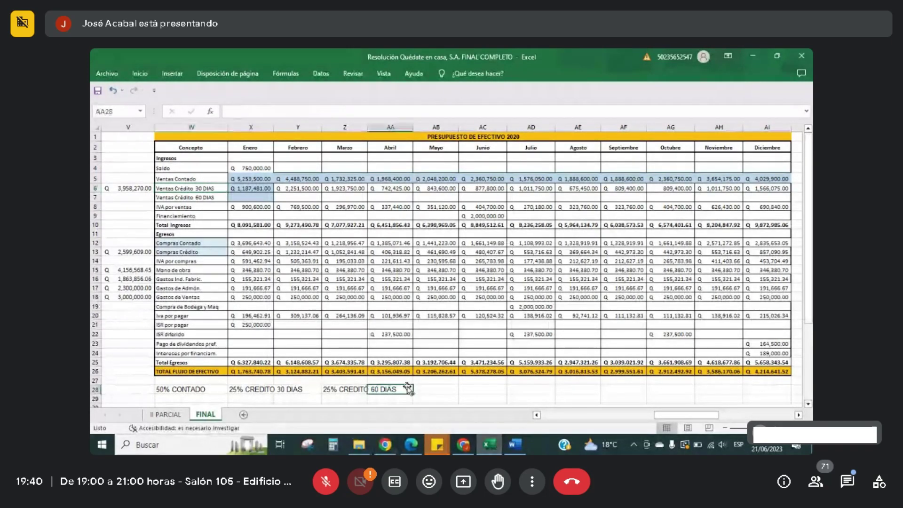
pyautogui.click(461, 447)
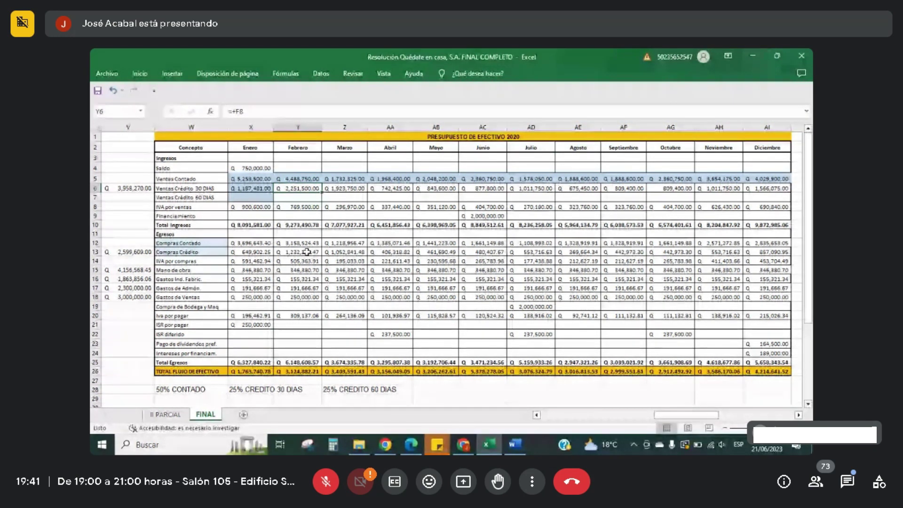
# Step: Trace the Ventas Crédito 30 DIAS formulas for Enero and Febrero back to base sales in V6 and the 30-day term in row 28
pyautogui.click(126, 190)
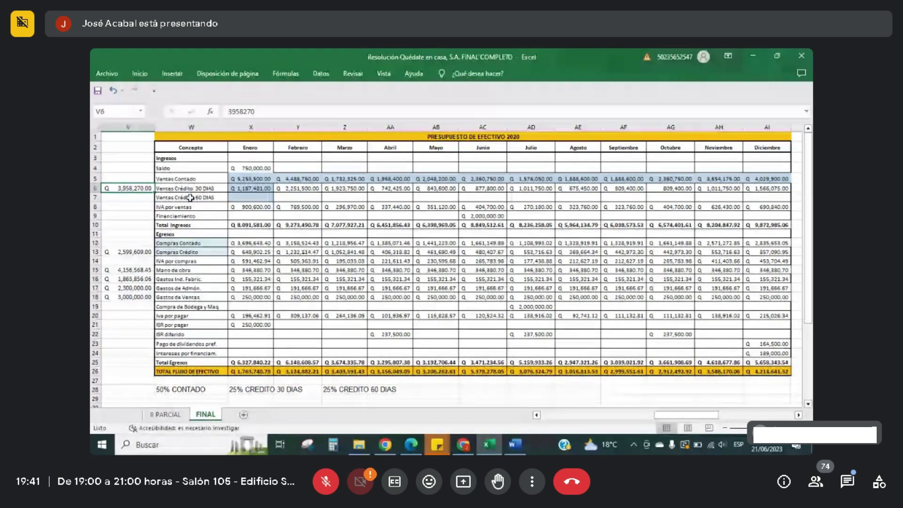
pyautogui.click(248, 188)
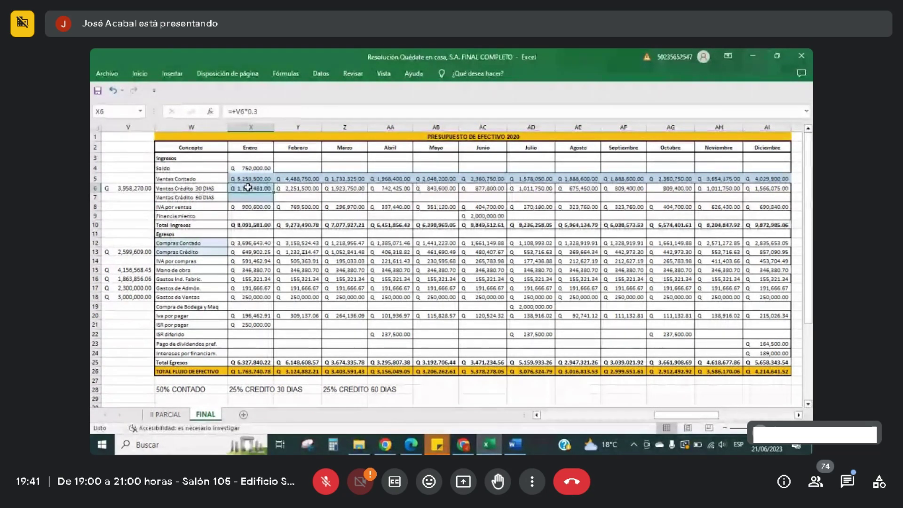
pyautogui.click(135, 189)
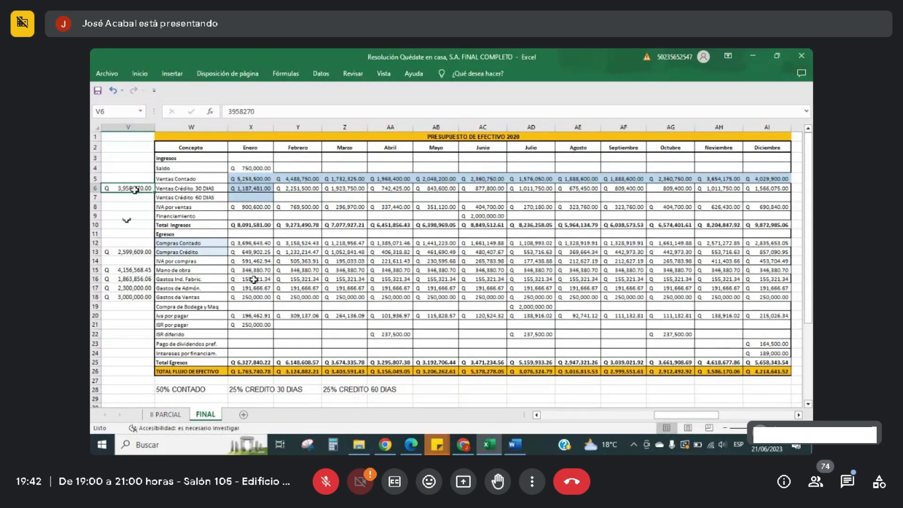
pyautogui.click(297, 392)
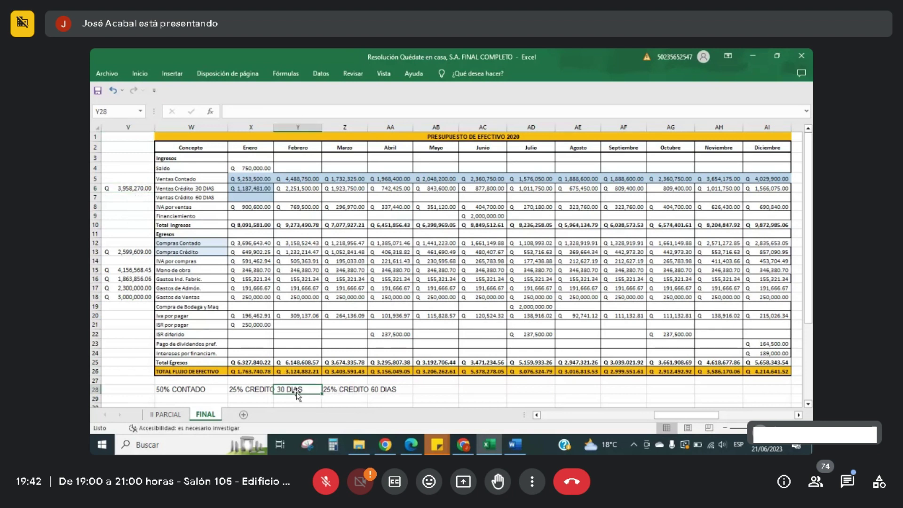
pyautogui.click(262, 188)
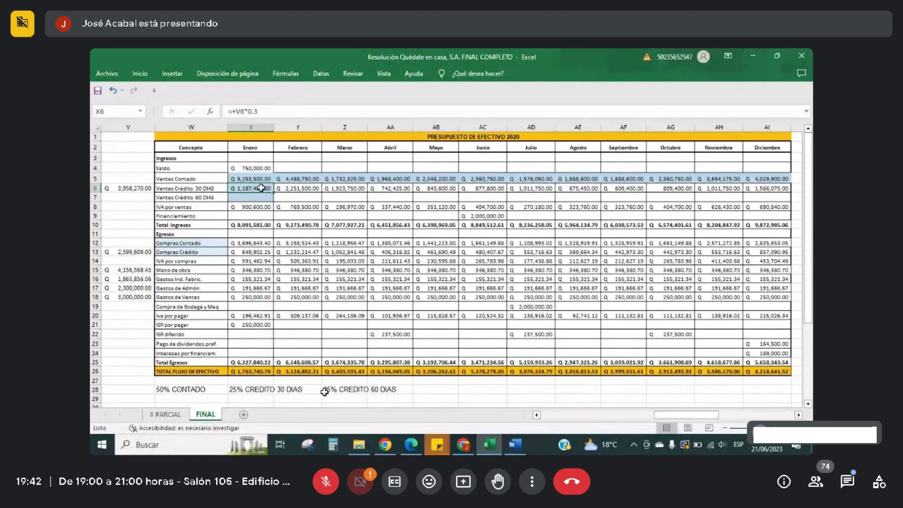
pyautogui.click(140, 186)
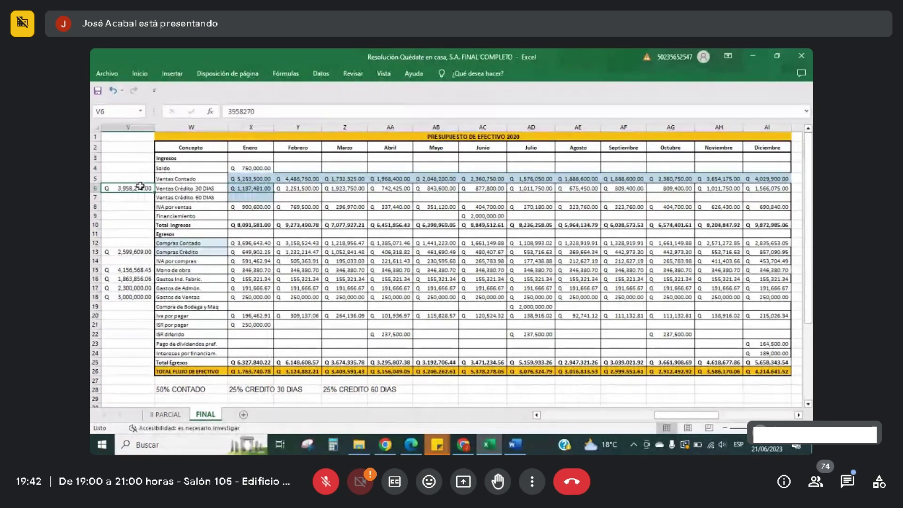
pyautogui.click(294, 189)
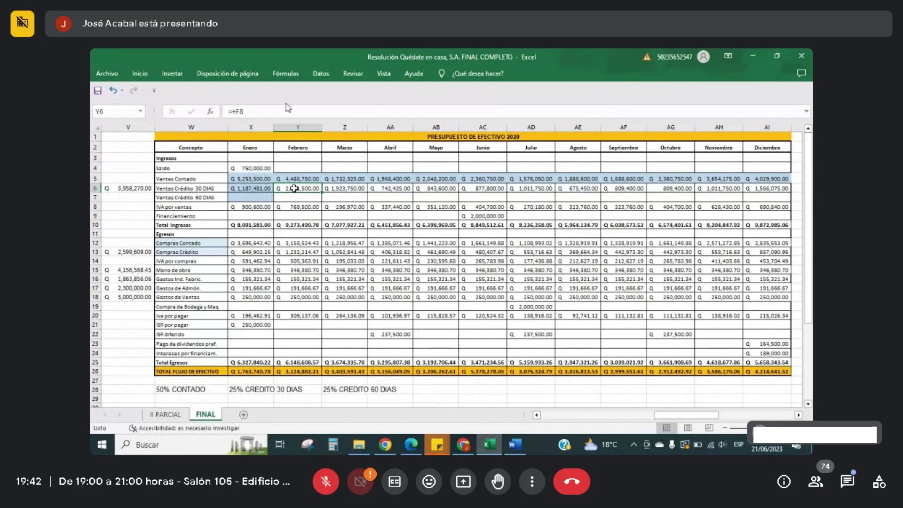
# Step: Compare the Enero heading and the Febrero and Marzo credit collections with the 30-day and 60-day terms in row 28
pyautogui.click(249, 148)
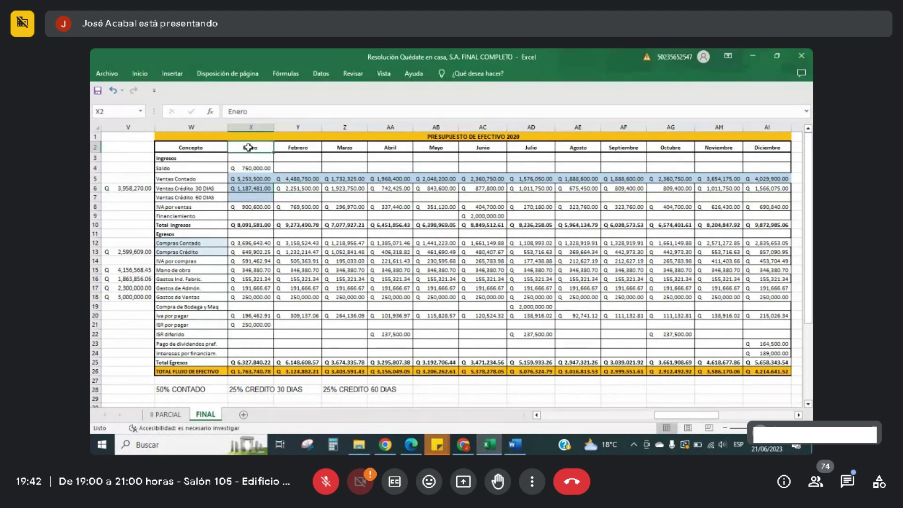
pyautogui.click(252, 388)
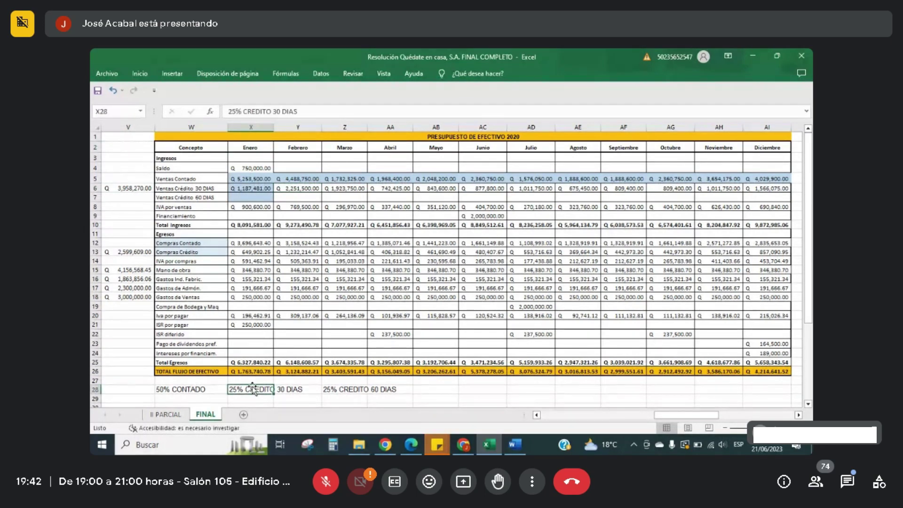
pyautogui.click(249, 149)
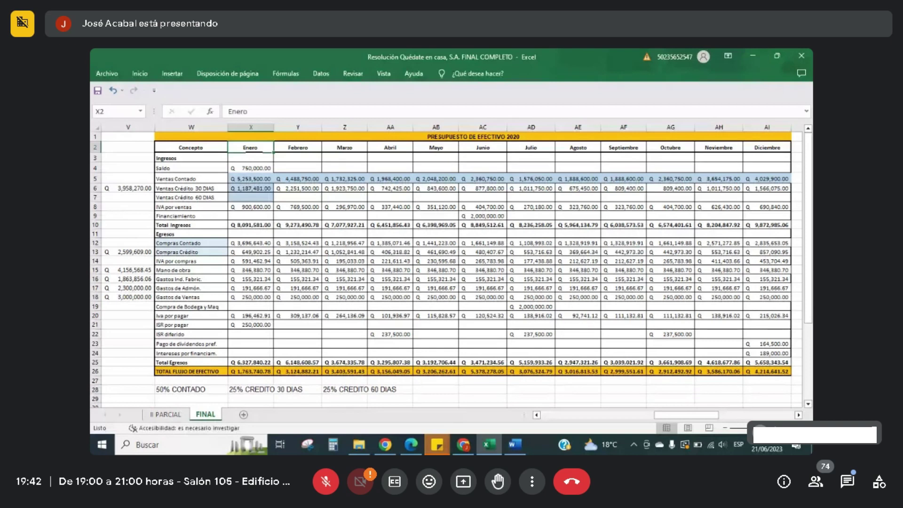
pyautogui.click(287, 189)
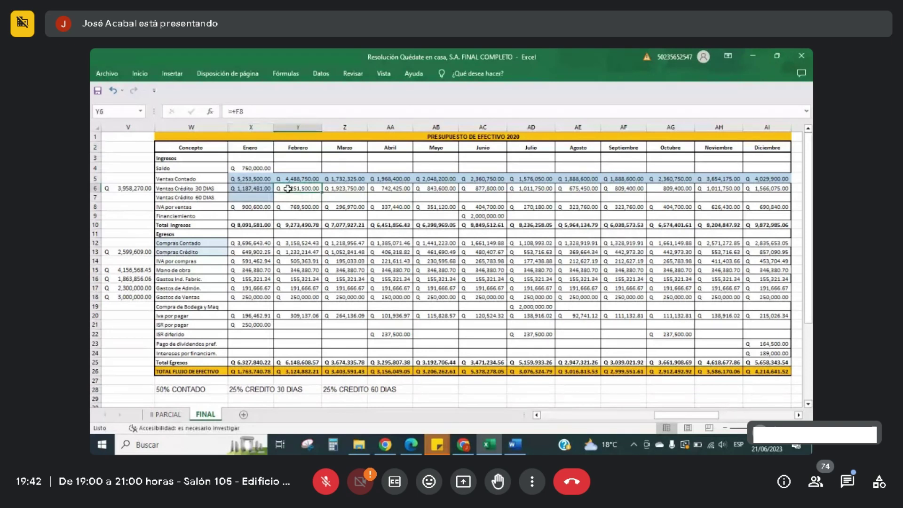
pyautogui.click(333, 188)
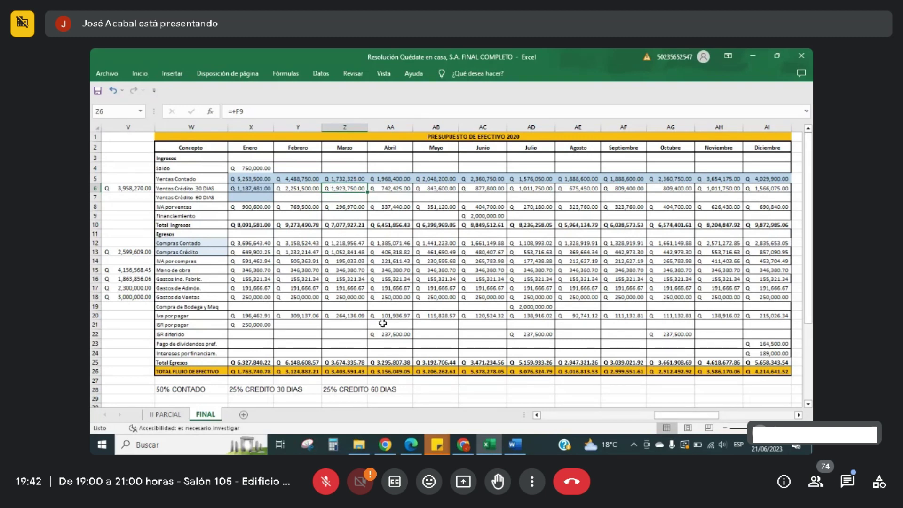
pyautogui.click(347, 389)
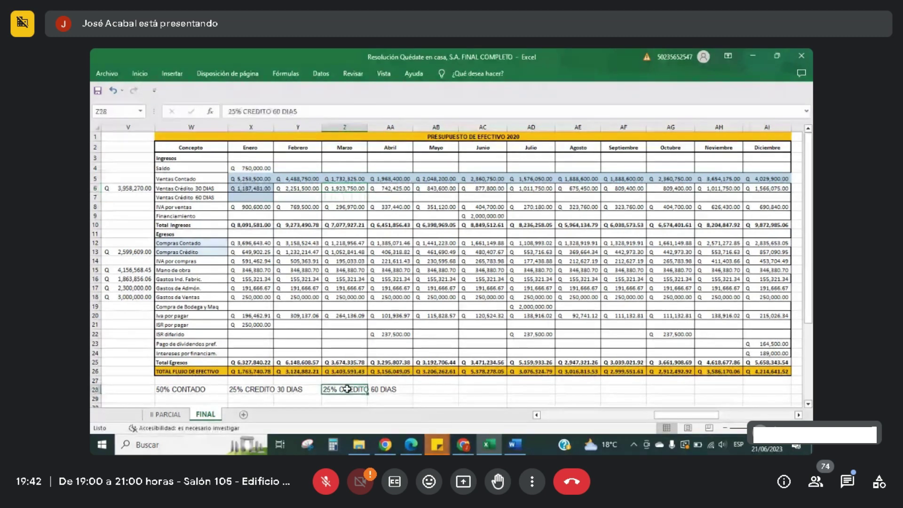
# Step: Review the Ventas Crédito 30 DIAS cells for Enero, Febrero and Marzo against the 25% 30-day term in row 28
pyautogui.click(267, 188)
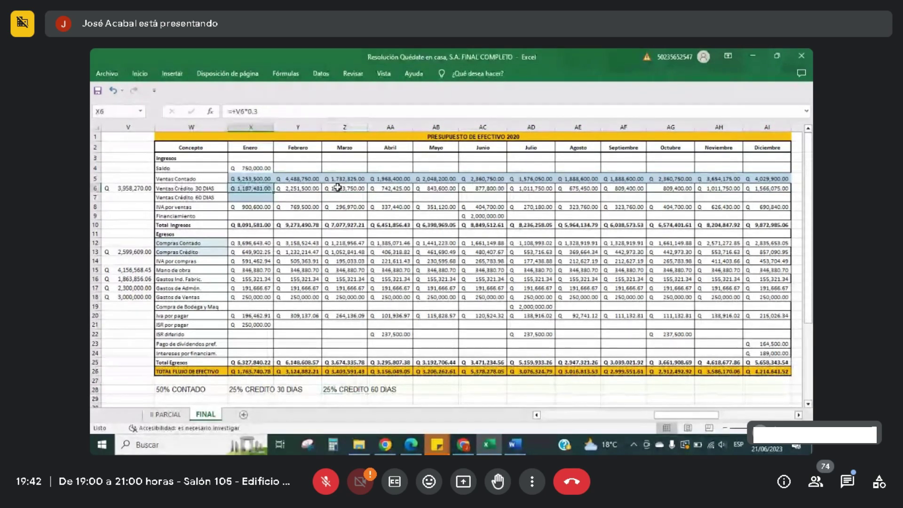
pyautogui.click(334, 189)
pyautogui.click(297, 187)
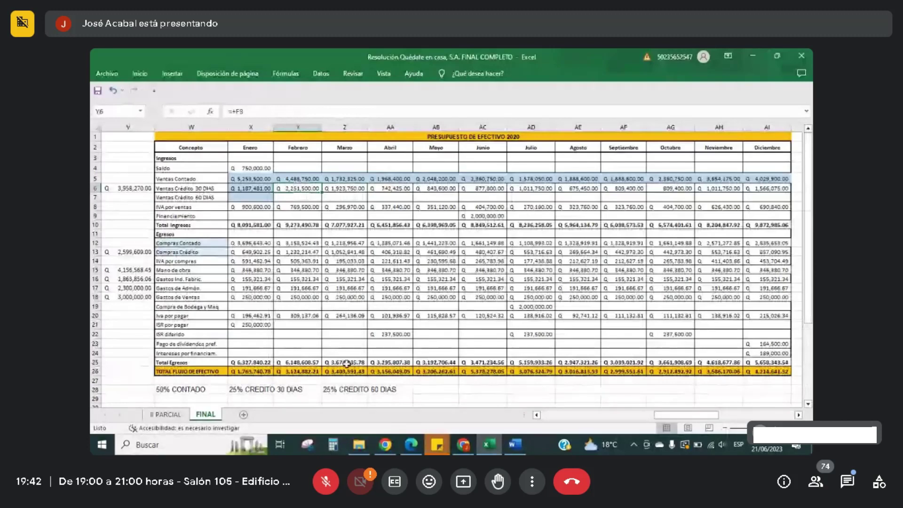
pyautogui.click(286, 391)
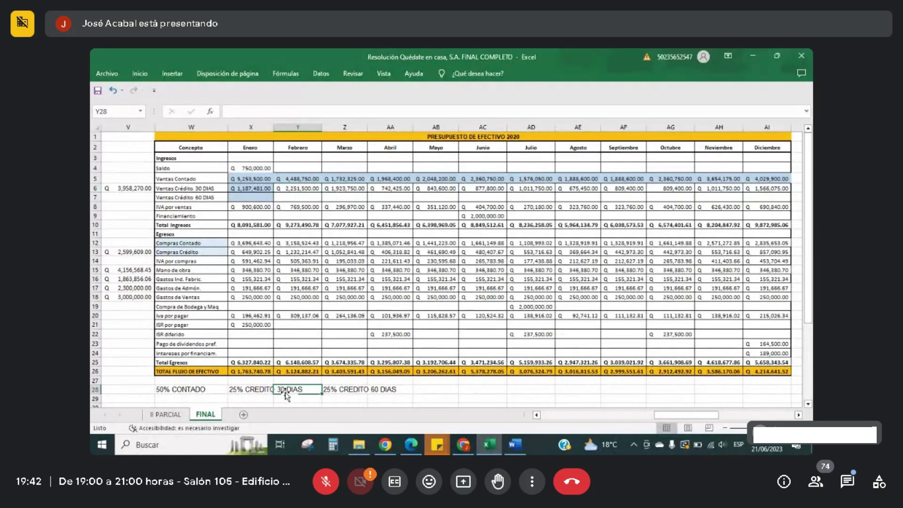
pyautogui.click(255, 188)
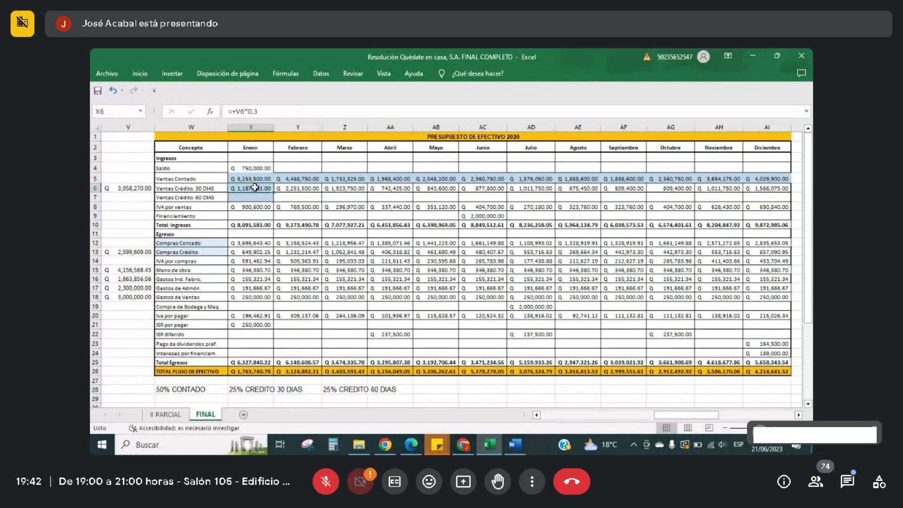
# Step: Review the Ventas Crédito 30 DIAS formulas for Febrero, Abril, Mayo and Junio
pyautogui.click(313, 188)
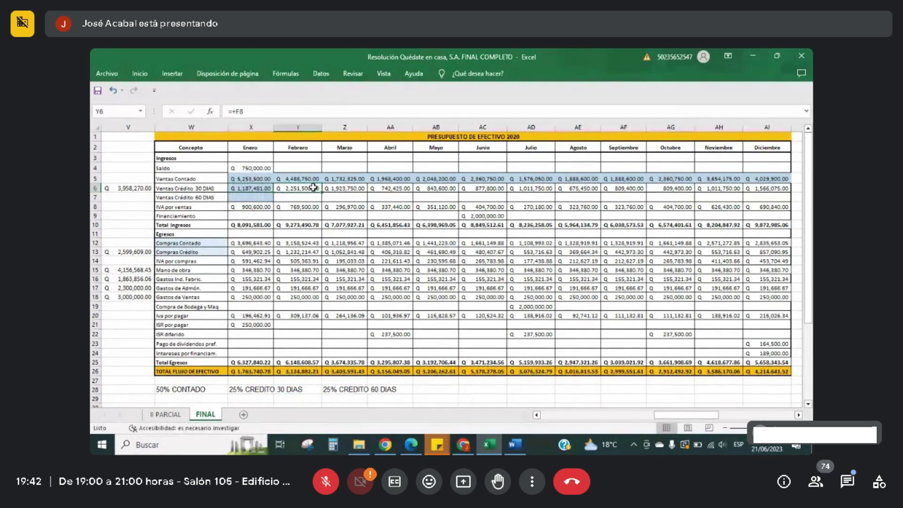
pyautogui.click(392, 188)
pyautogui.click(443, 188)
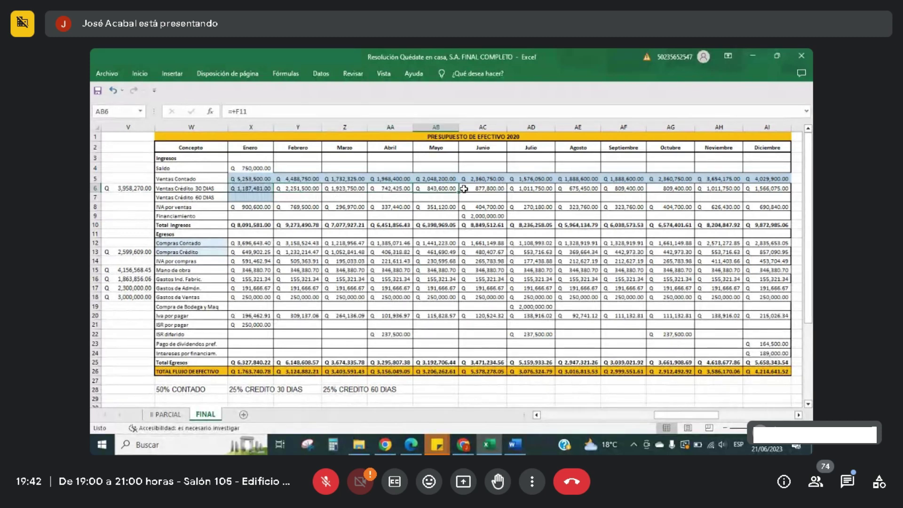
pyautogui.click(464, 189)
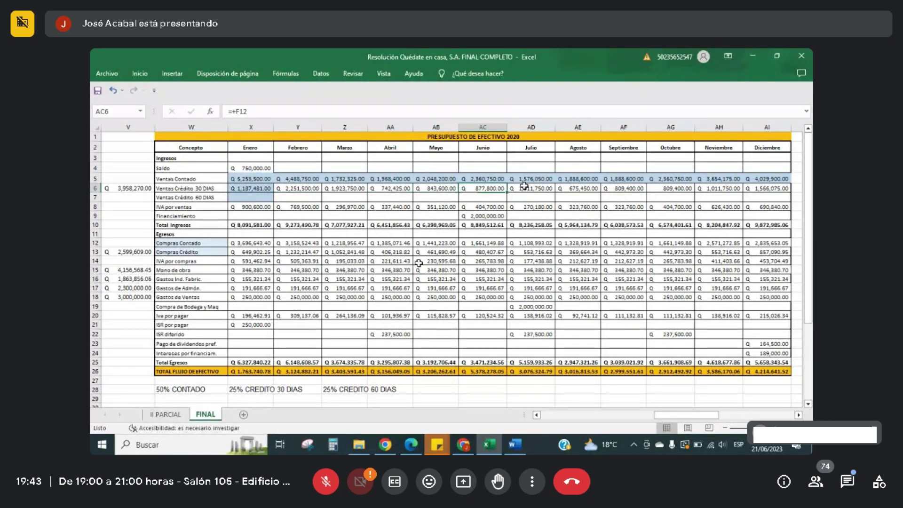
pyautogui.click(465, 445)
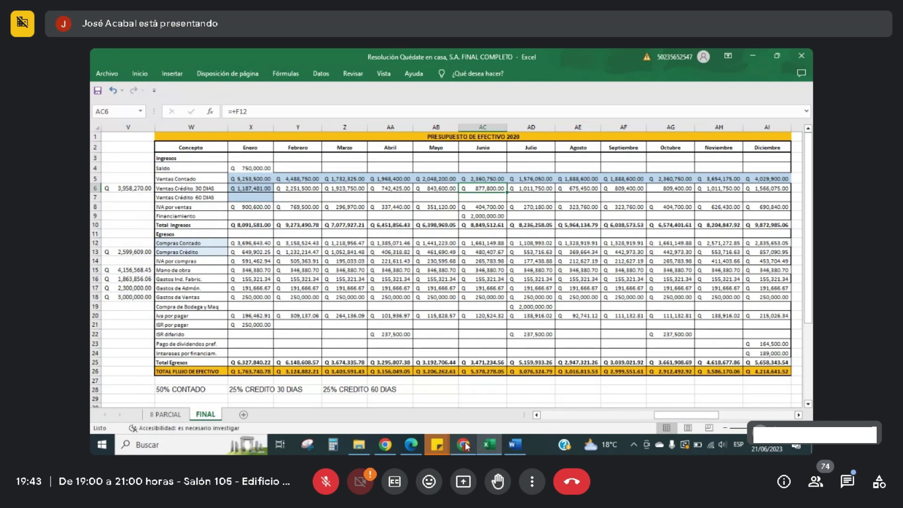
# Step: Compare the empty Ventas Crédito 60 DIAS cells for Enero and Febrero with the 30-day collections and the base sales in V6
pyautogui.click(257, 196)
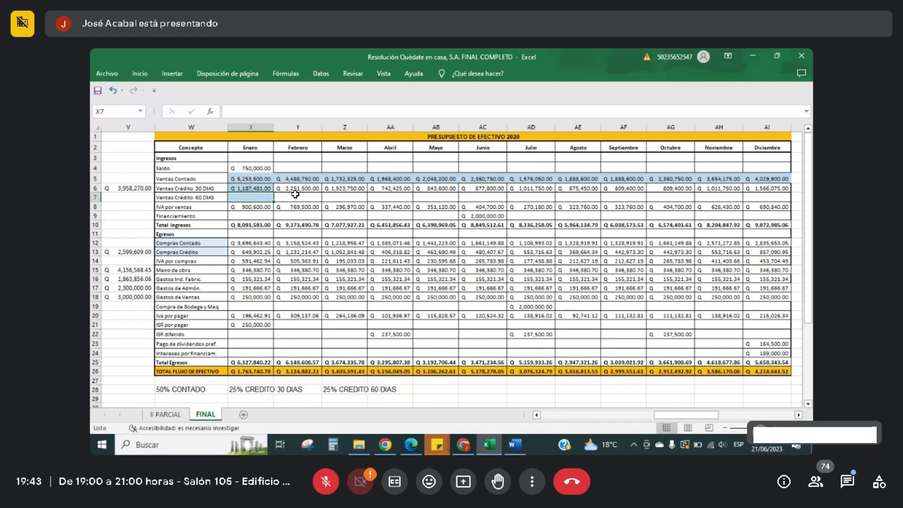
pyautogui.click(248, 188)
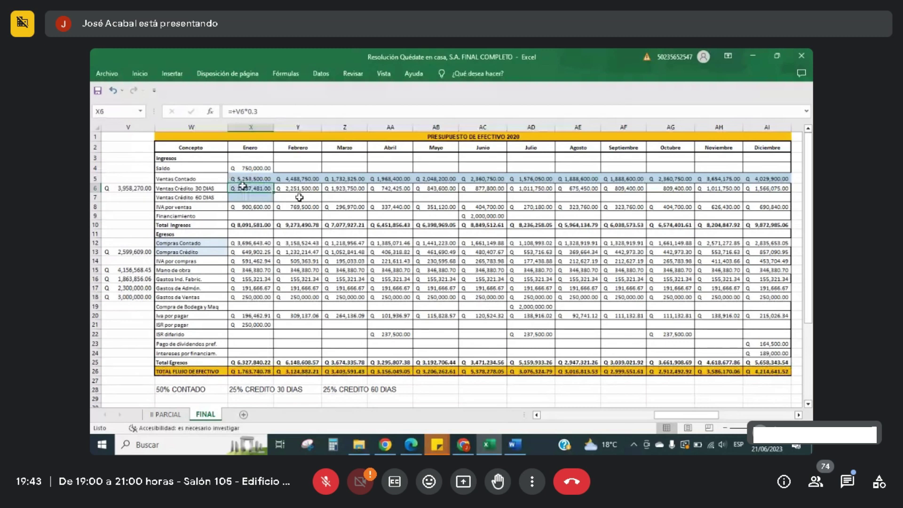
pyautogui.click(310, 187)
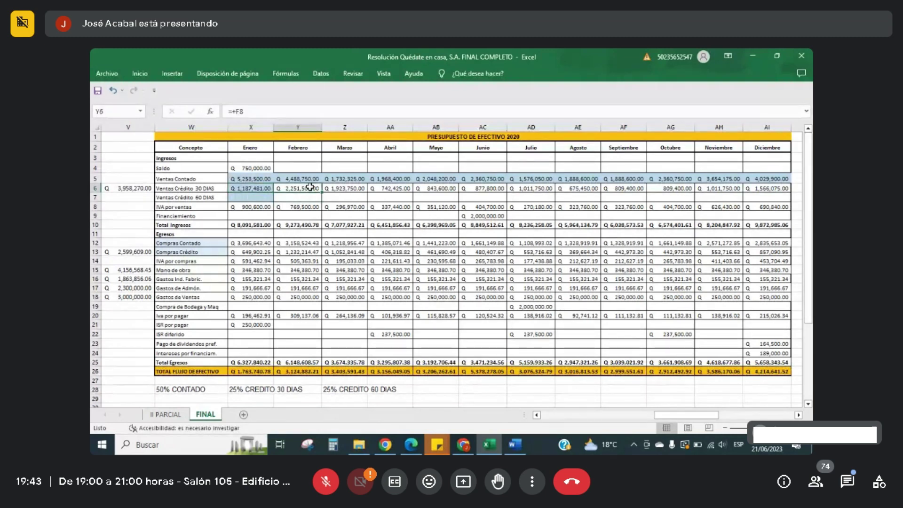
pyautogui.click(254, 190)
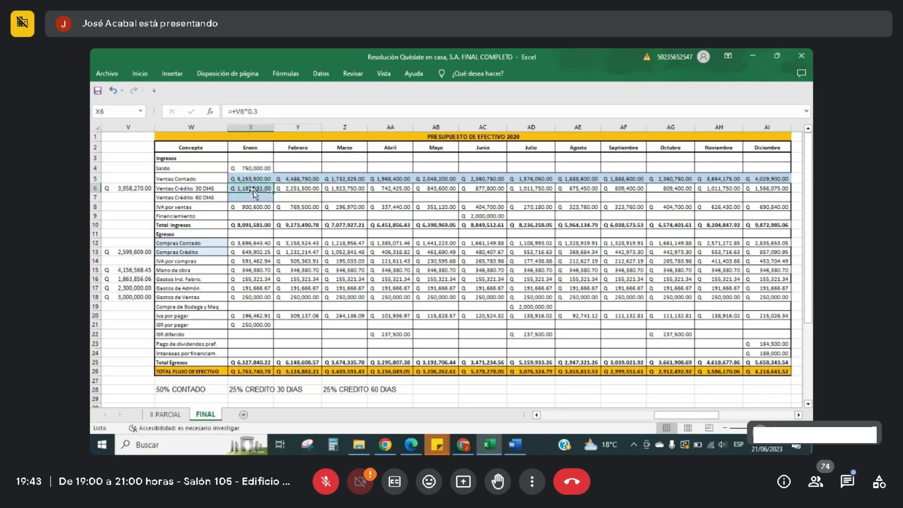
pyautogui.click(294, 197)
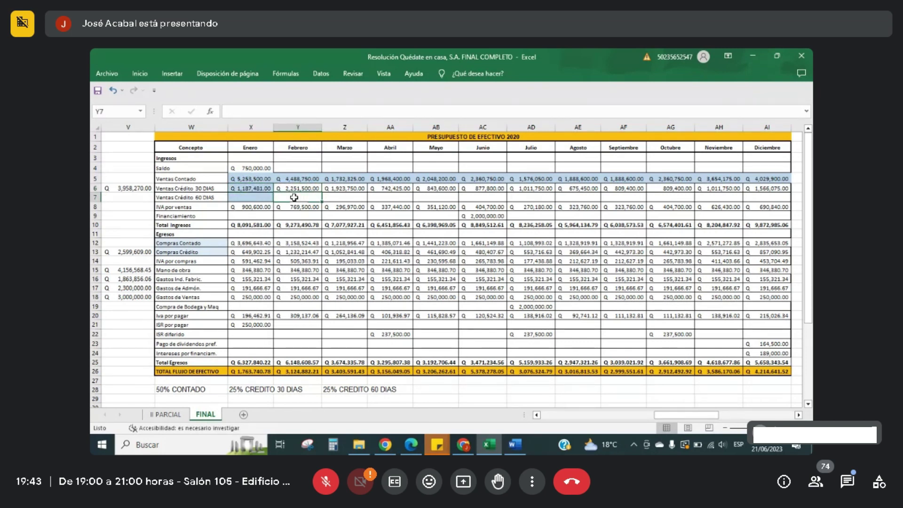
pyautogui.click(141, 188)
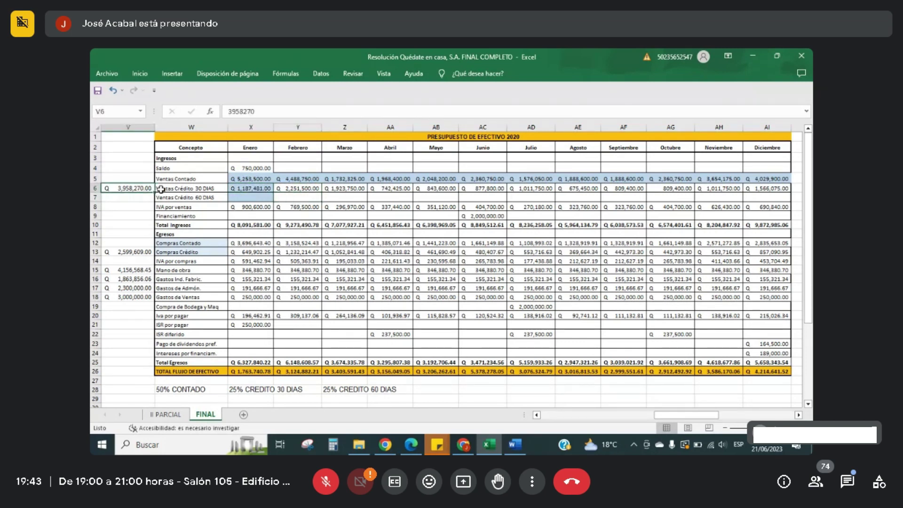
# Step: Relate the 30-day credit collections for Febrero, Marzo and Abril to the 60-day cells for Marzo and Abril
pyautogui.click(349, 188)
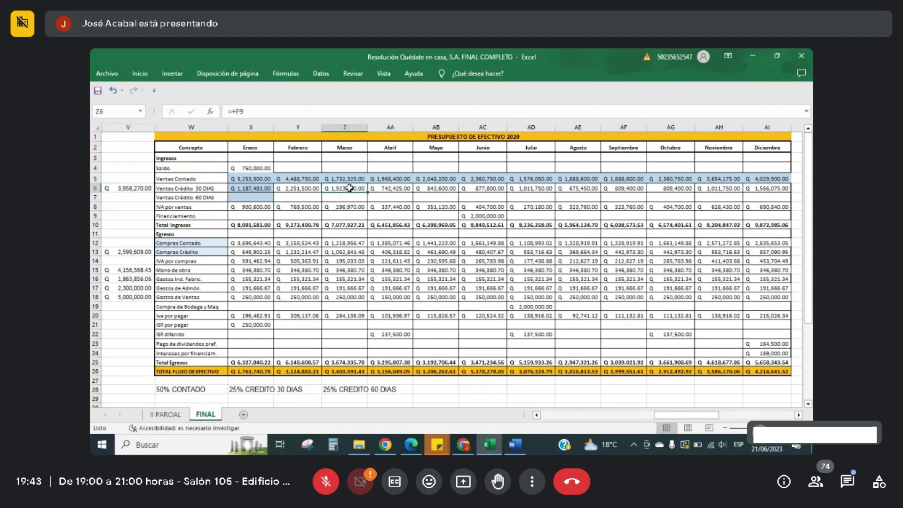
pyautogui.click(305, 189)
pyautogui.click(339, 197)
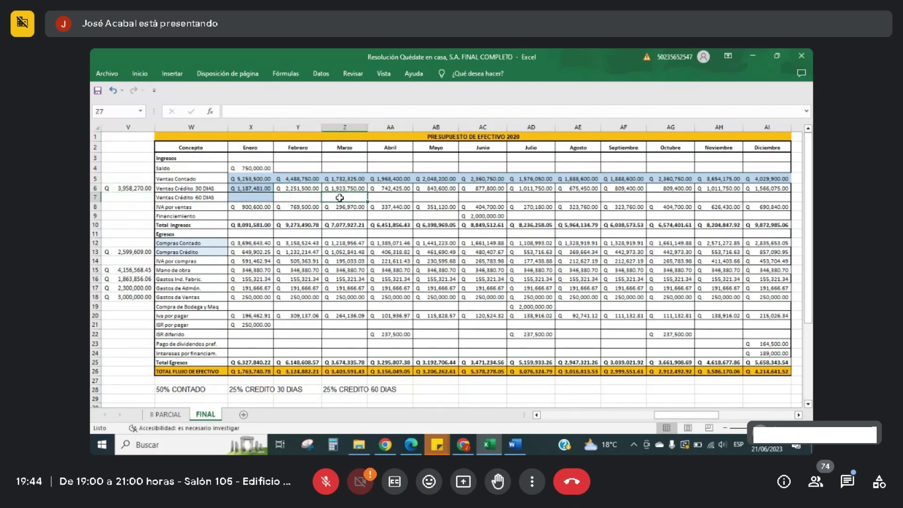
pyautogui.click(256, 156)
pyautogui.click(372, 191)
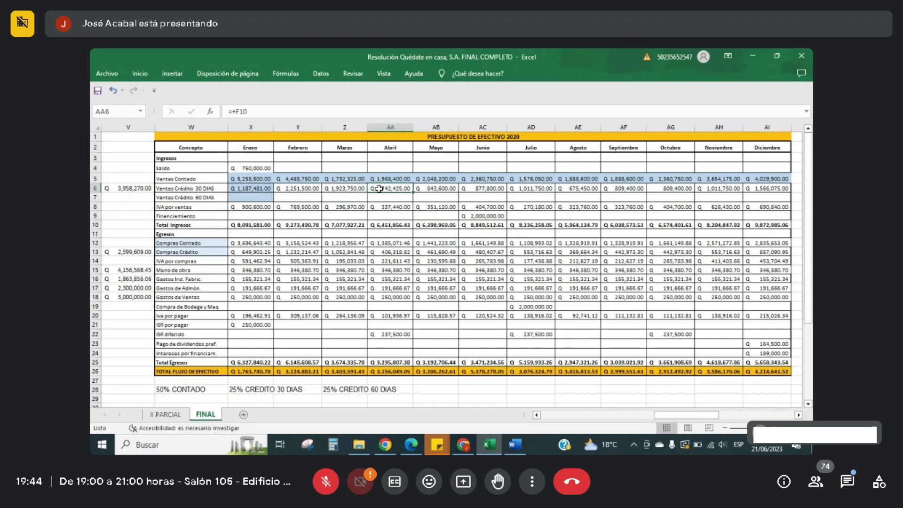
pyautogui.click(354, 189)
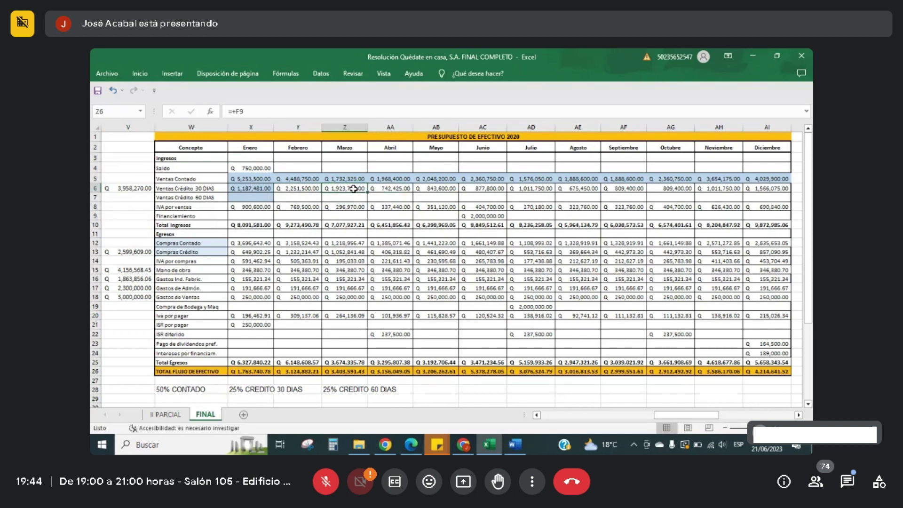
pyautogui.click(399, 196)
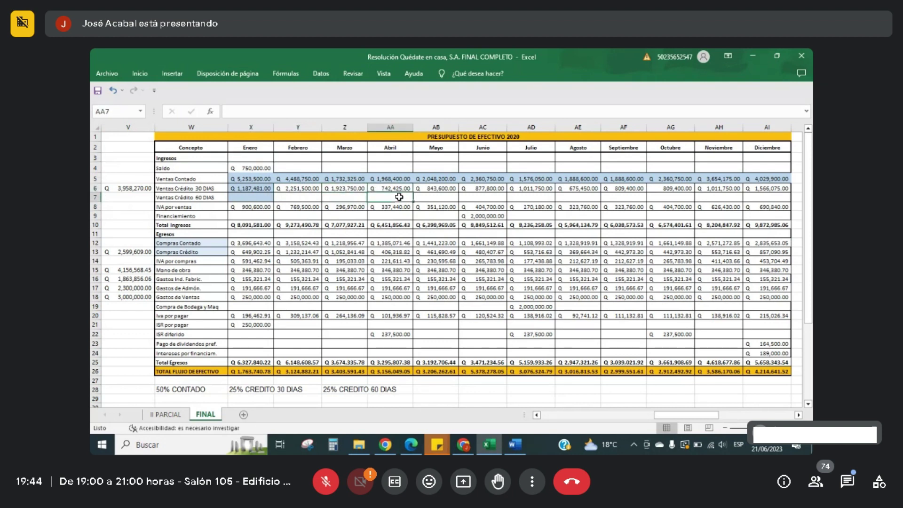
# Step: Point out the Febrero and Marzo 30-day collections, check the Google Meet chat for questions, and return to the Excel workbook
pyautogui.click(314, 190)
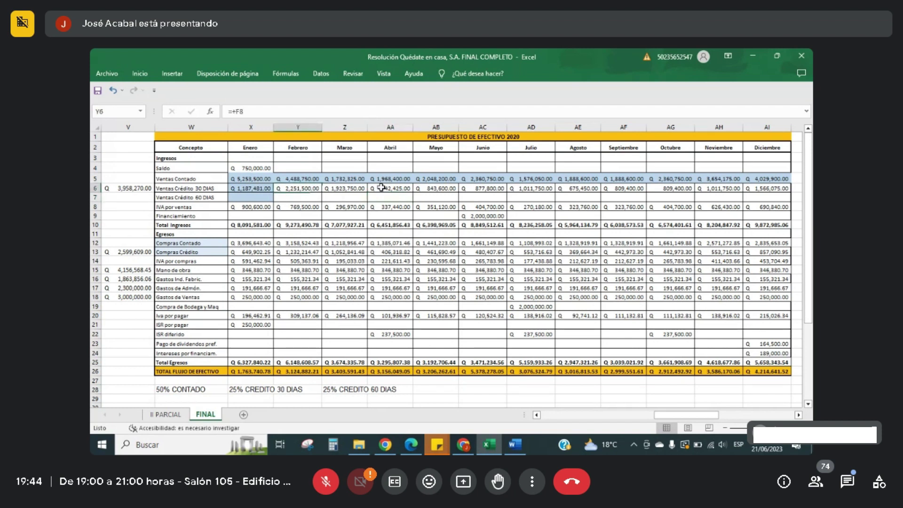
pyautogui.click(347, 189)
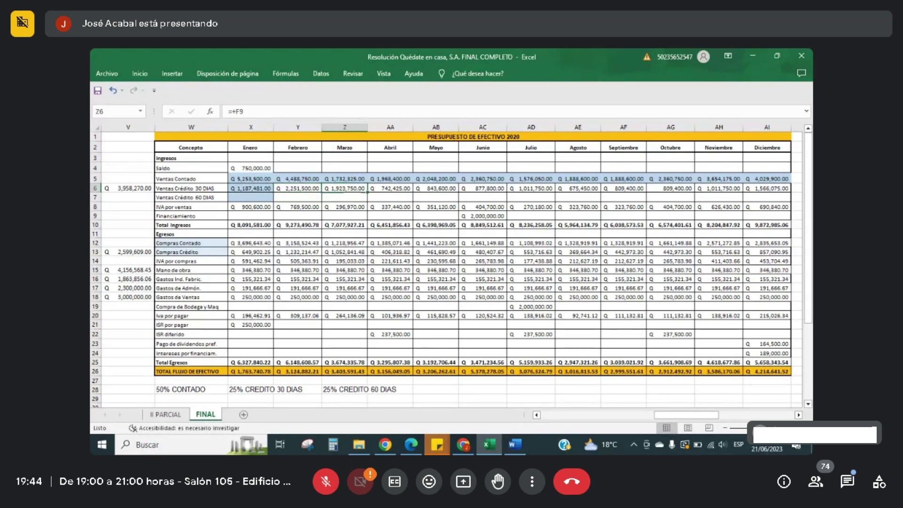
pyautogui.click(459, 443)
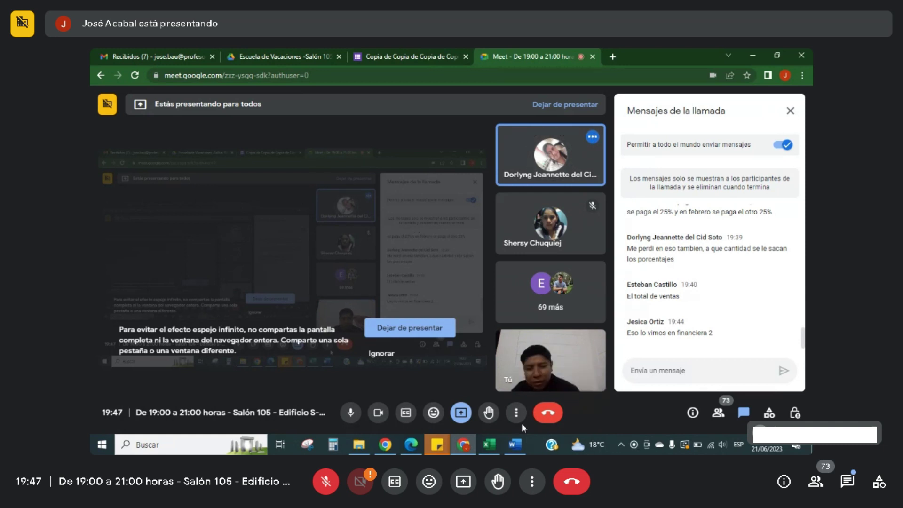
pyautogui.click(491, 444)
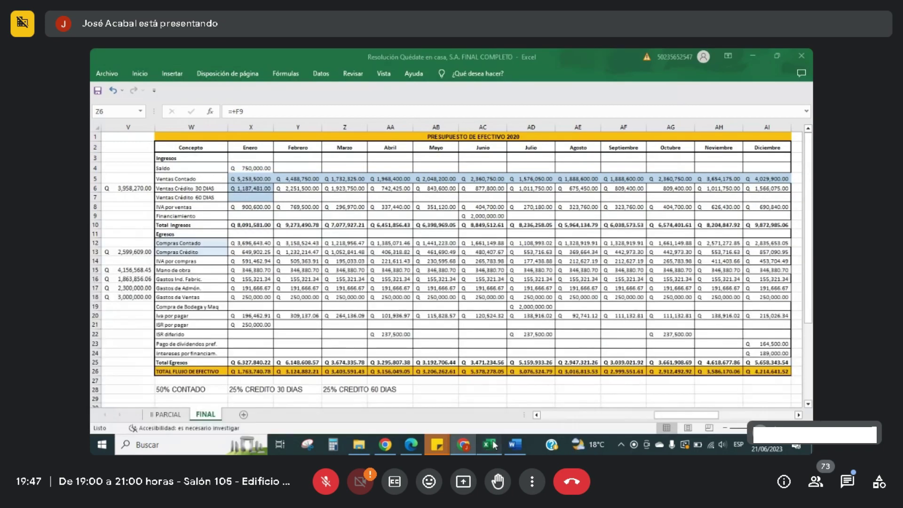
# Step: Enter 1 in each of cells AB31, AC31 and AD31 below the cash budget as an example row
pyautogui.click(448, 395)
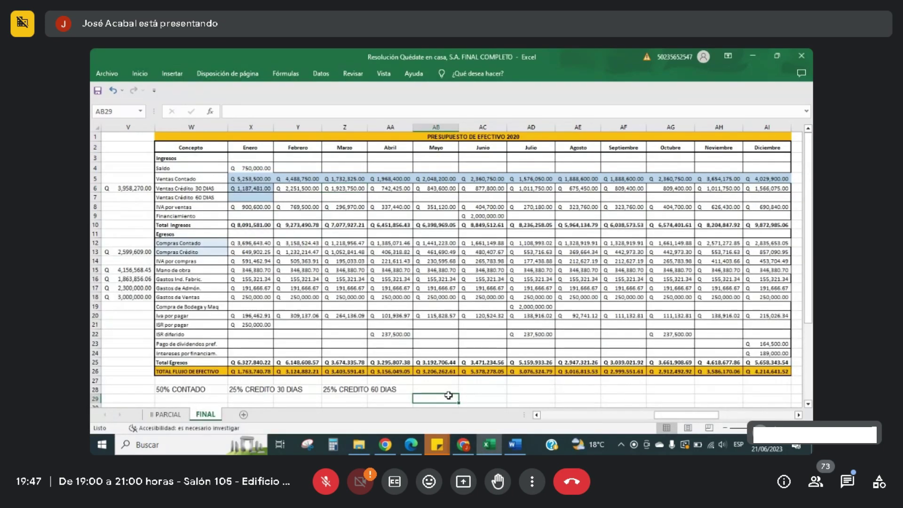
pyautogui.scroll(-1, 448, 395)
pyautogui.click(448, 396)
pyautogui.press('Up')
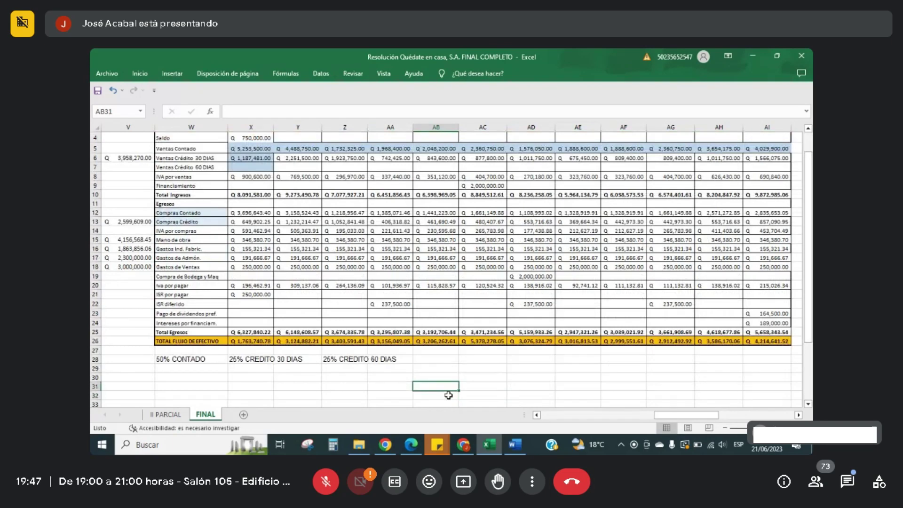
pyautogui.write('1')
pyautogui.press('Tab')
pyautogui.write('1')
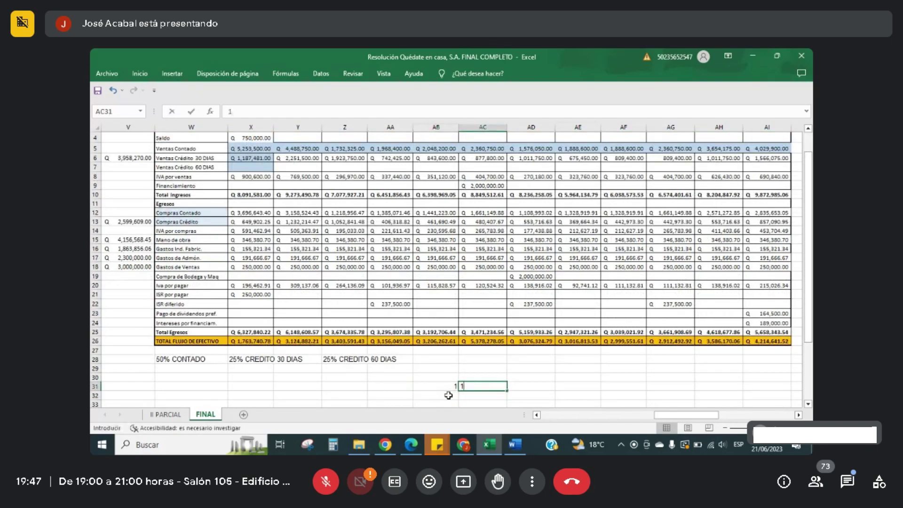
pyautogui.press('Tab')
pyautogui.write('1')
pyautogui.press('Return')
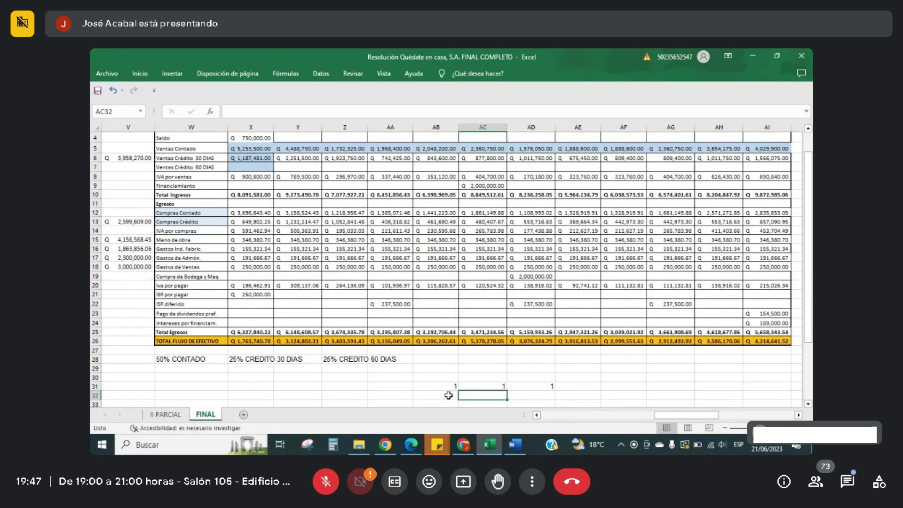
pyautogui.click(449, 396)
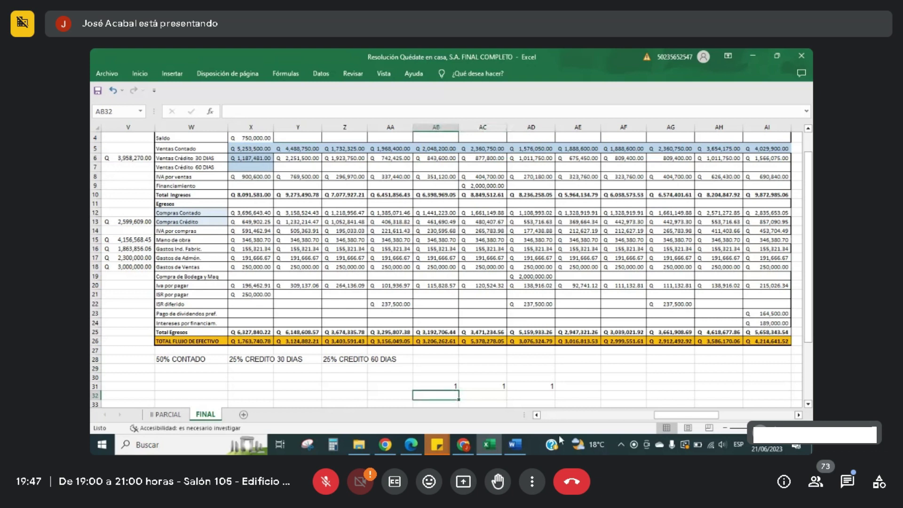
# Step: Label the three example columns MES in cells AB30, AC30 and AD30
pyautogui.click(451, 378)
pyautogui.write('MES')
pyautogui.press('Tab')
pyautogui.write('MES')
pyautogui.press('Tab')
pyautogui.write('MES')
pyautogui.press('Down')
pyautogui.press('Down')
pyautogui.press('Down')
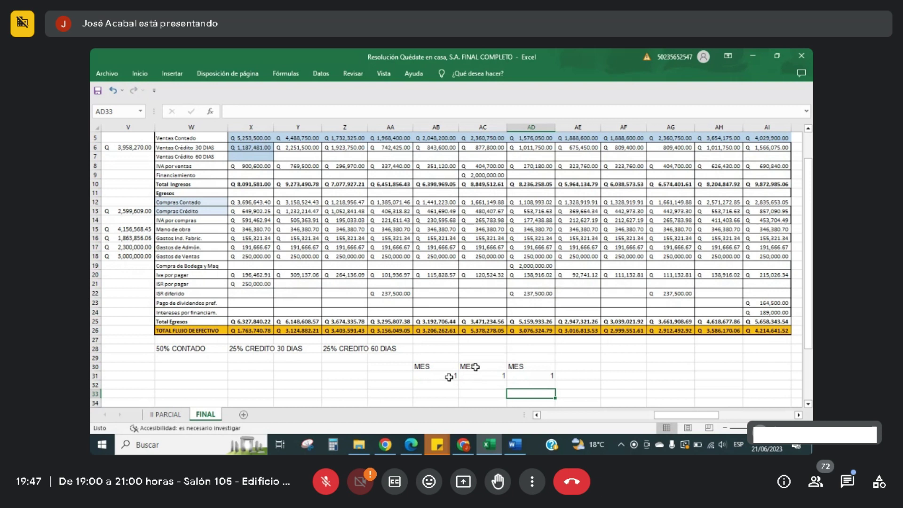
# Step: Point out the example months in AB30:AD31, from the first MES column to the third
pyautogui.click(449, 377)
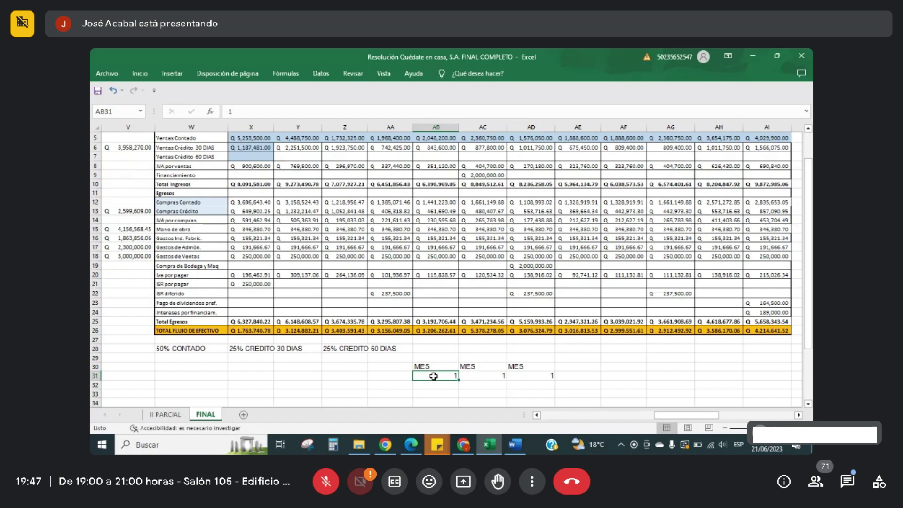
pyautogui.click(481, 369)
pyautogui.click(520, 368)
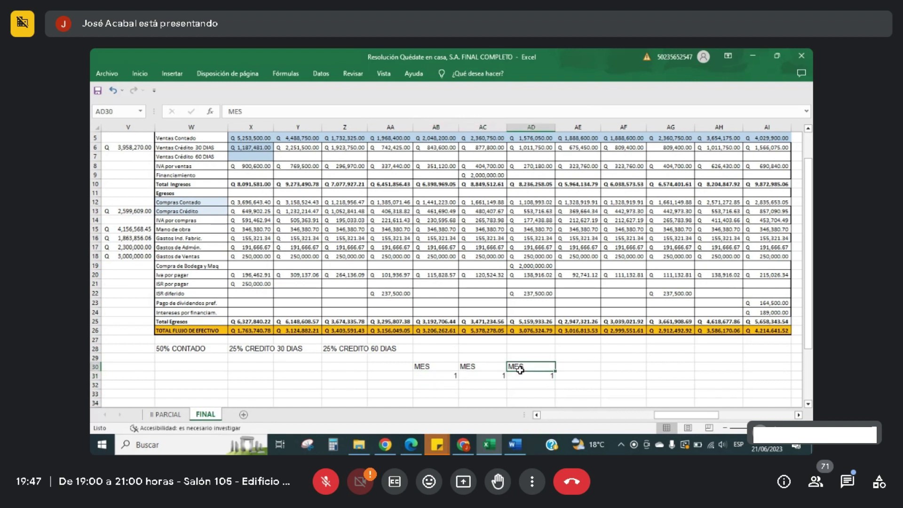
pyautogui.click(521, 375)
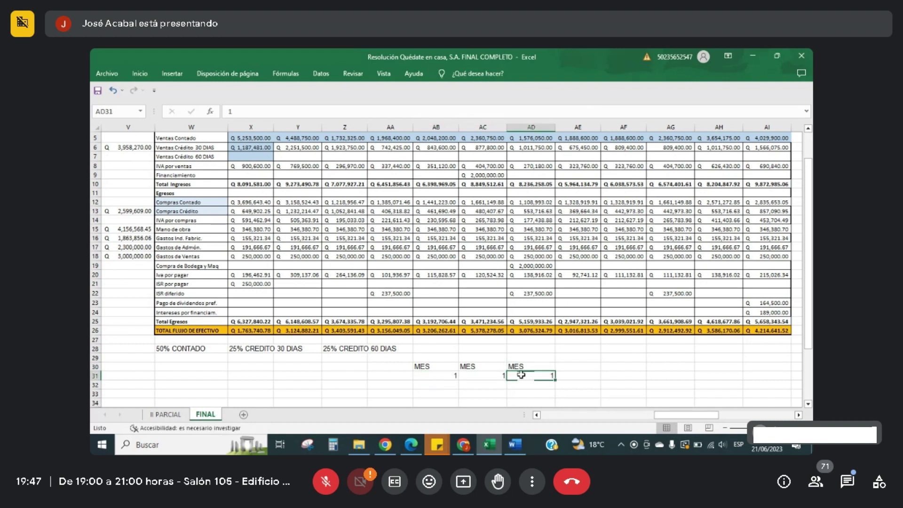
pyautogui.click(432, 375)
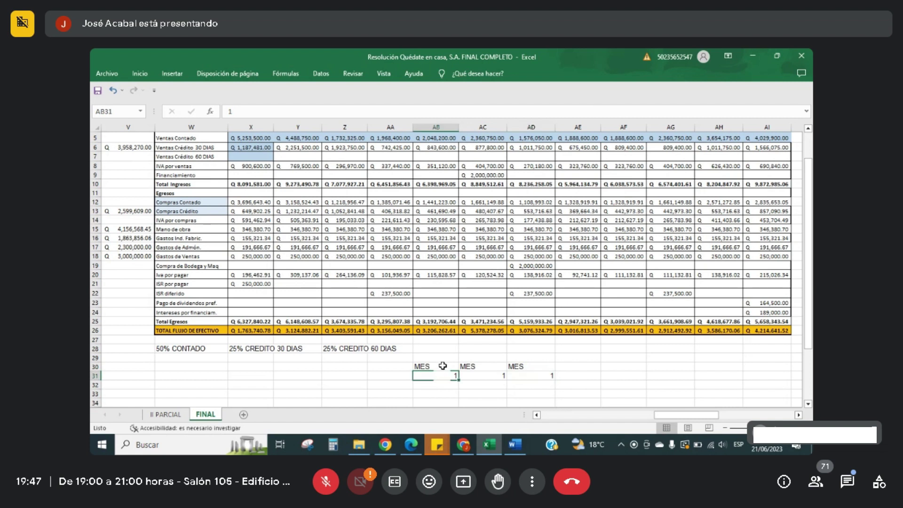
# Step: Add a second example row shifted one month over, with 1 in each of cells AC32, AD32 and AE32
pyautogui.click(478, 385)
pyautogui.moveTo(516, 442)
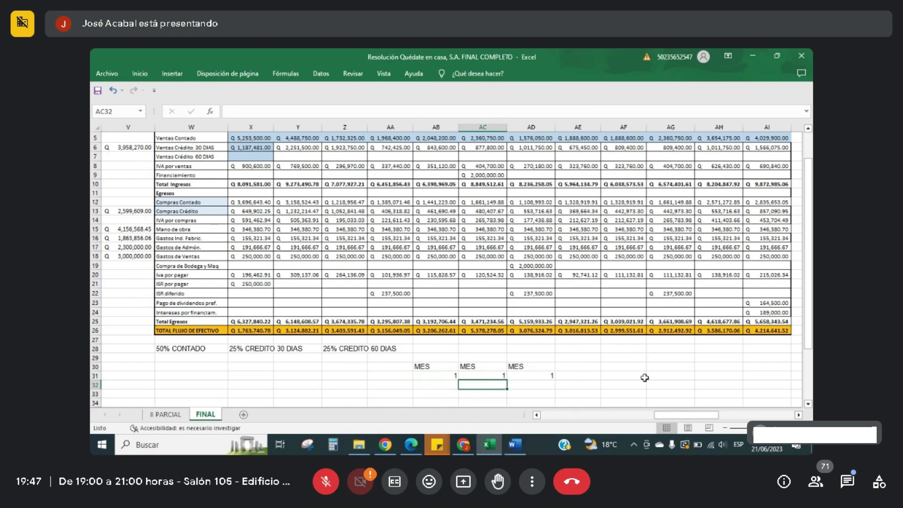
pyautogui.write('1')
pyautogui.press('Tab')
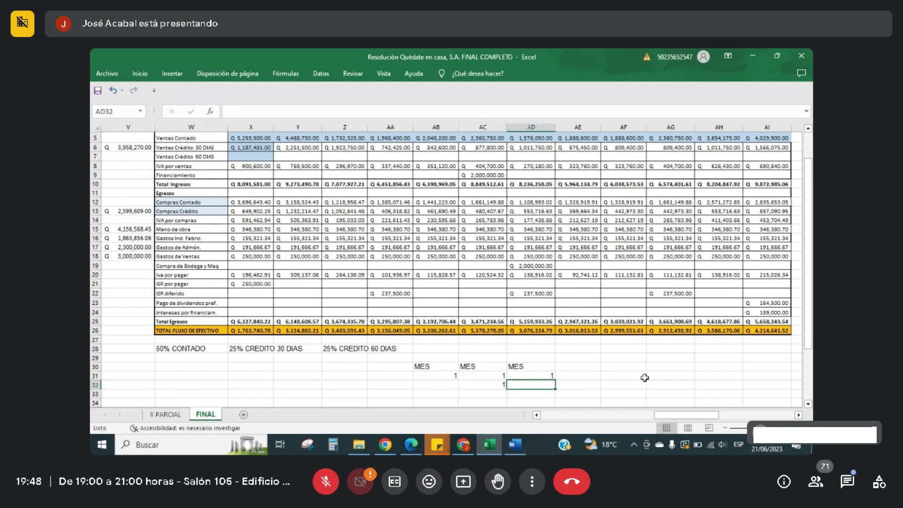
pyautogui.write('1')
pyautogui.press('Tab')
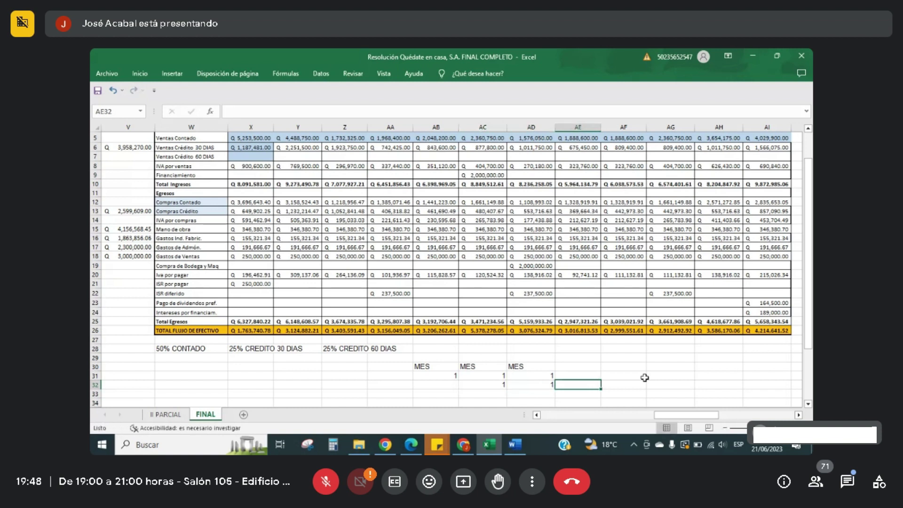
pyautogui.write('1')
pyautogui.press('Return')
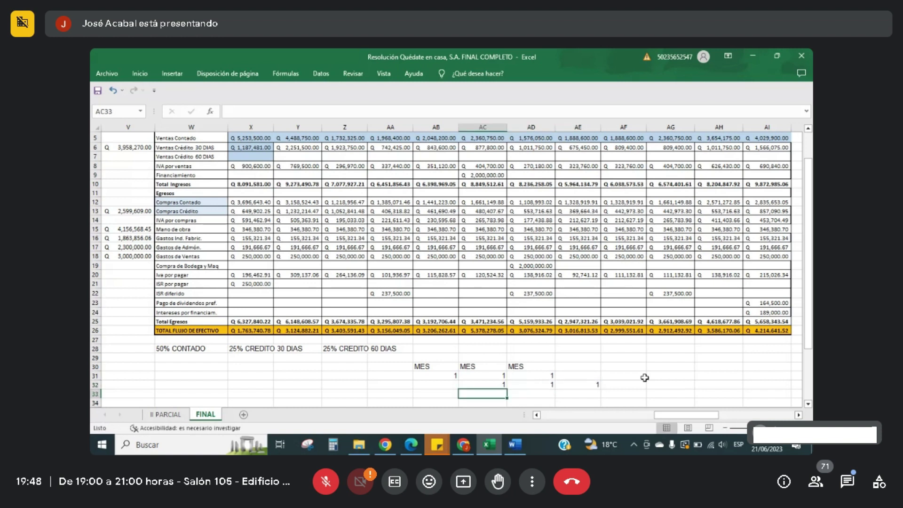
# Step: Label cell AB34 CONTADO below the example rows and enter 2 in AC34 as the second month's total
pyautogui.press('Down')
pyautogui.press('Left')
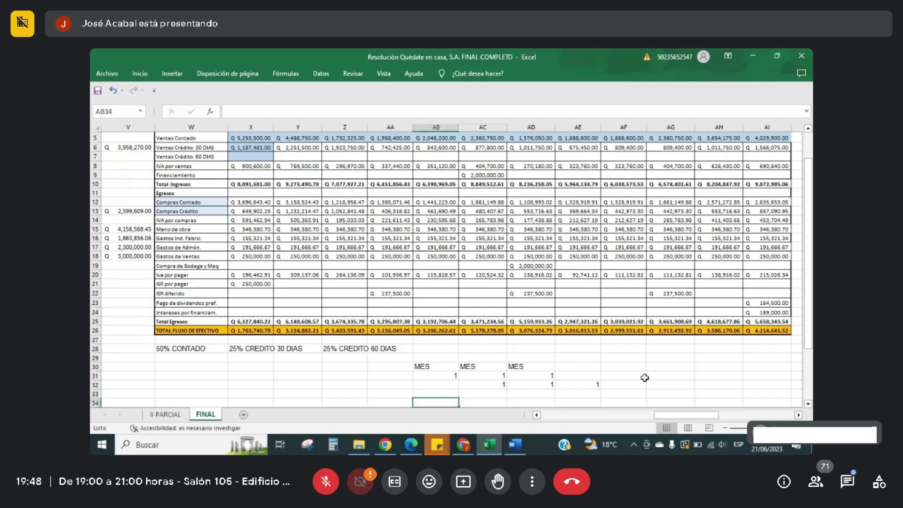
pyautogui.write('CONTADO')
pyautogui.press('Tab')
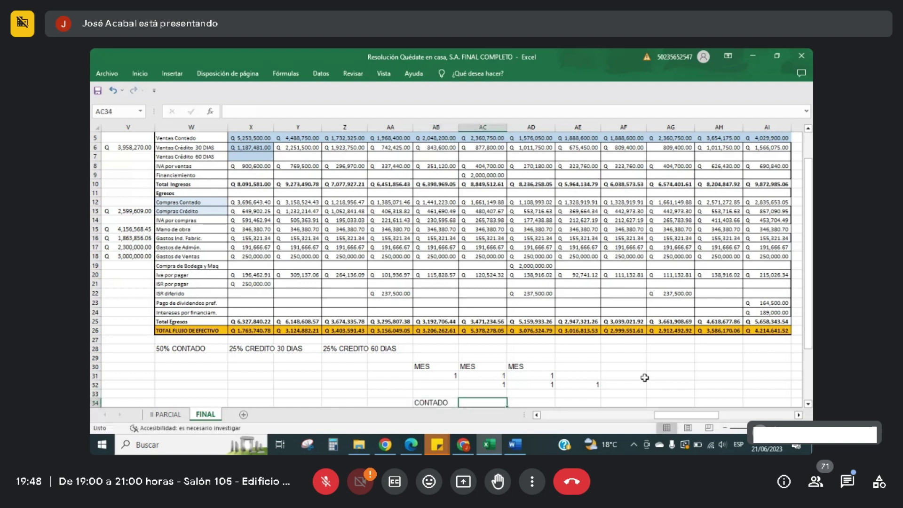
pyautogui.click(495, 384)
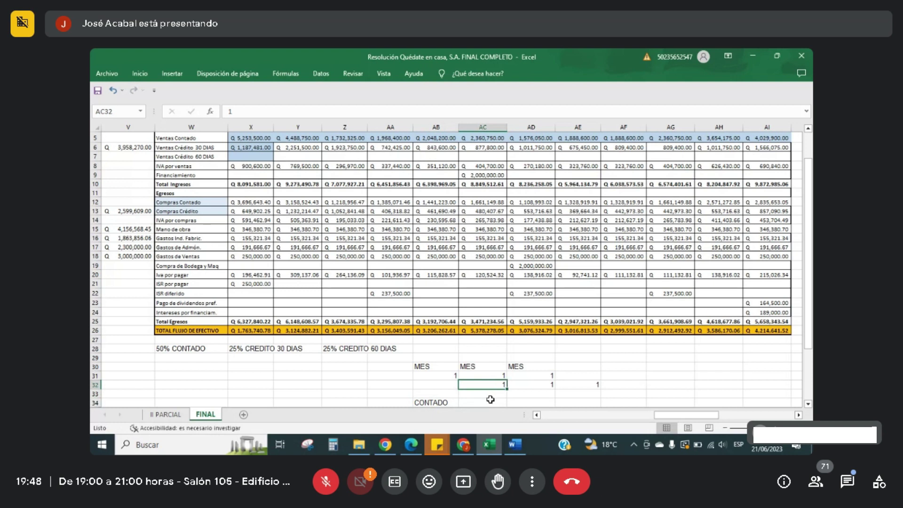
pyautogui.press('Up')
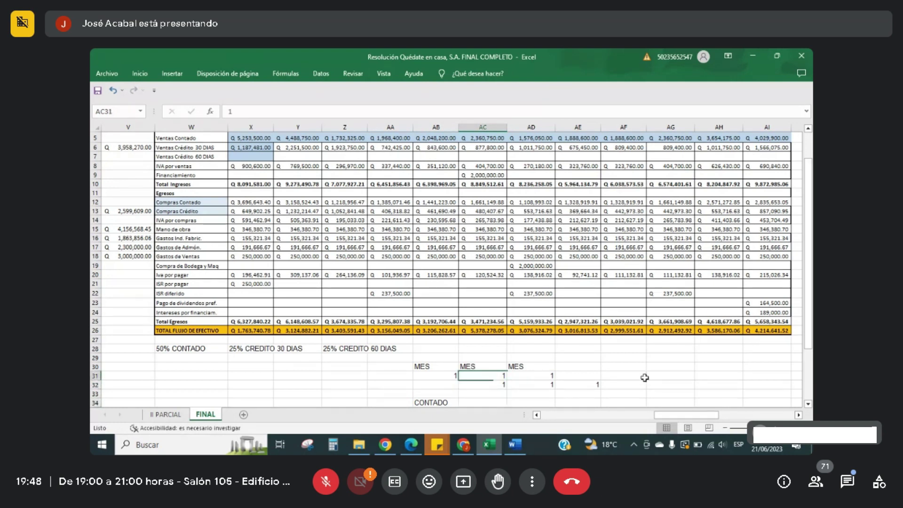
pyautogui.click(489, 399)
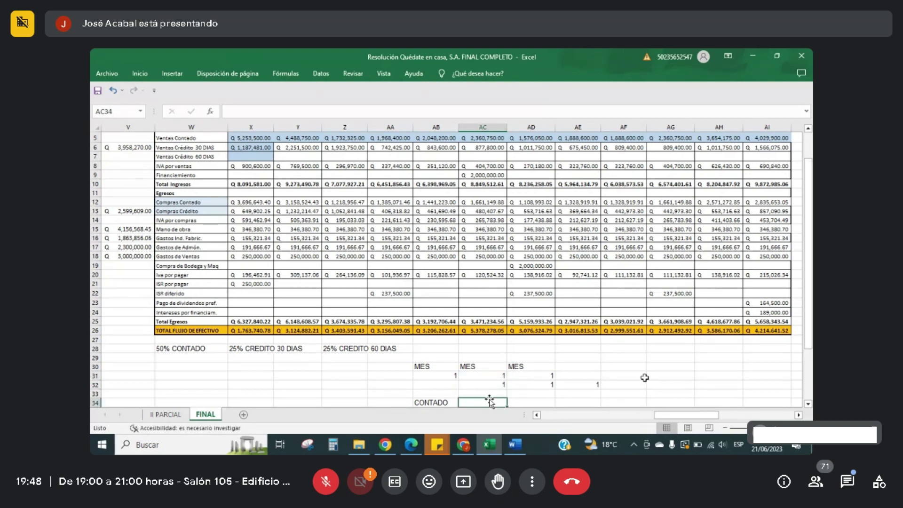
pyautogui.write('2')
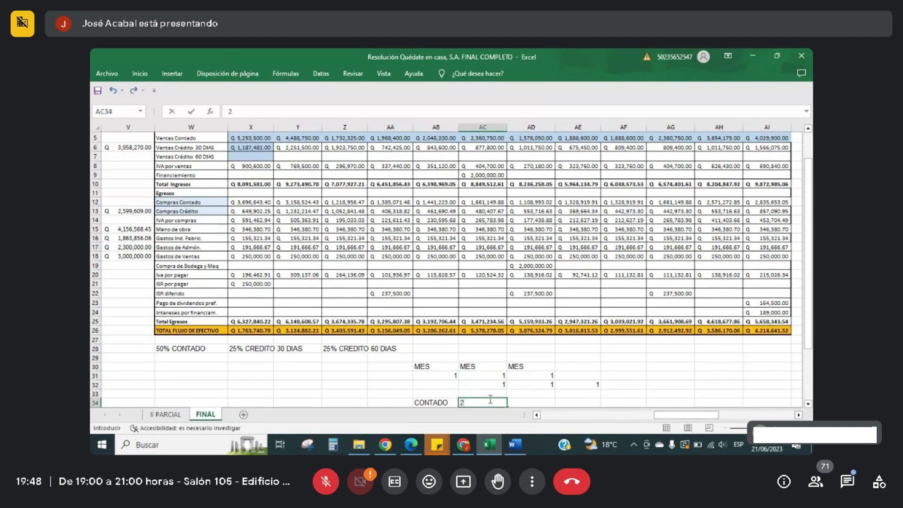
pyautogui.press('Tab')
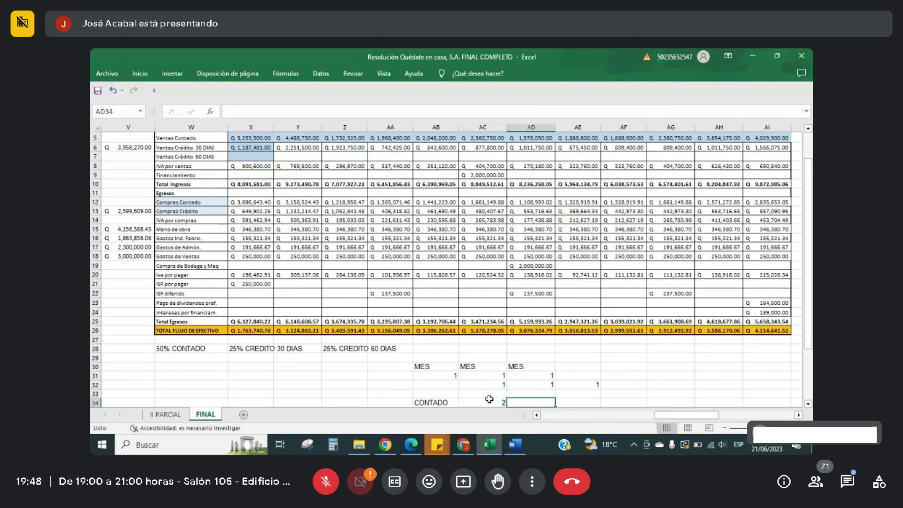
# Step: Point out the paired example values under the second and third MES columns and enter 2 in AD34 as the third month's total
pyautogui.moveTo(501, 387); pyautogui.dragTo(502, 387)
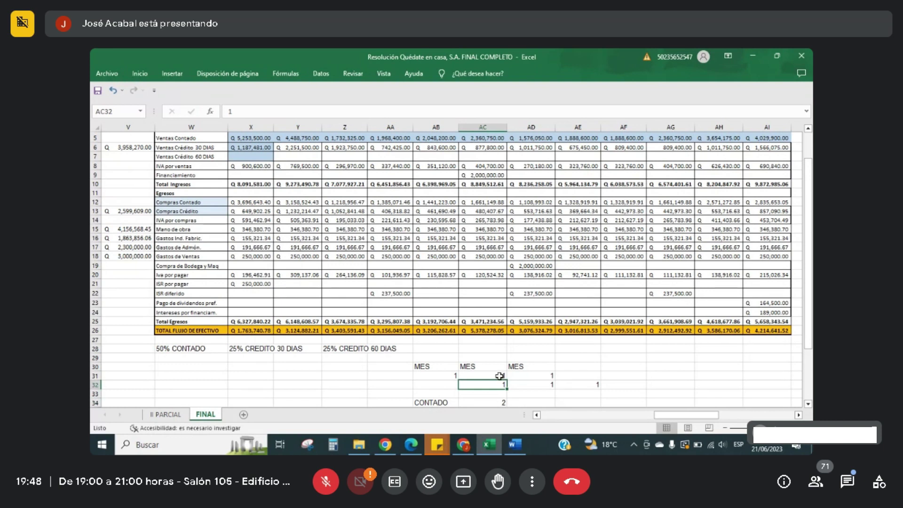
pyautogui.click(500, 374)
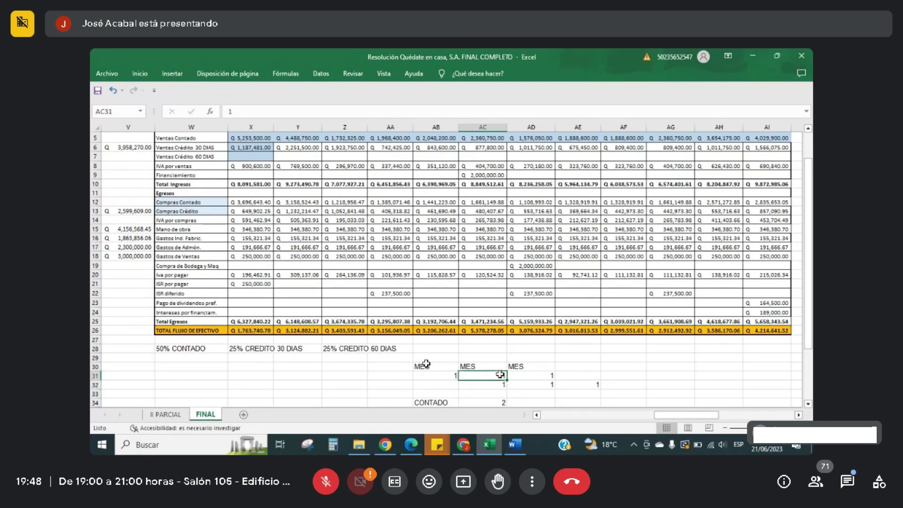
pyautogui.click(534, 403)
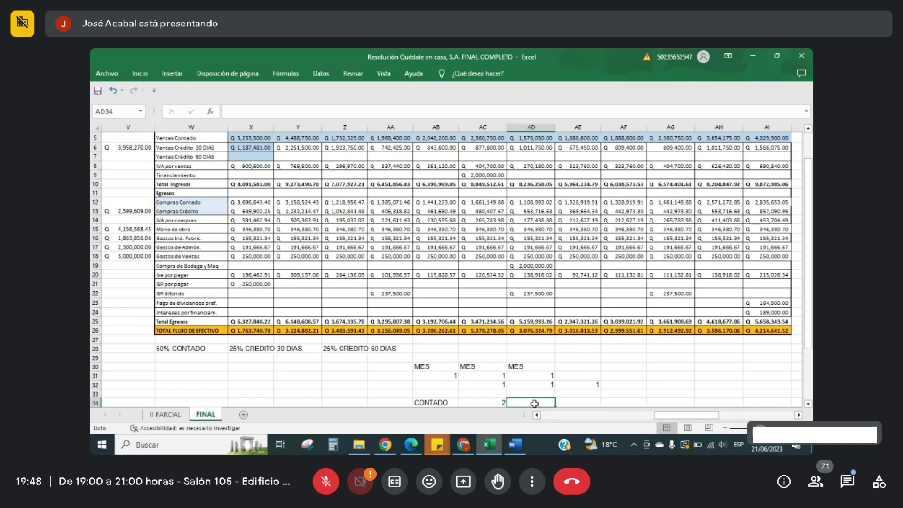
pyautogui.click(552, 385)
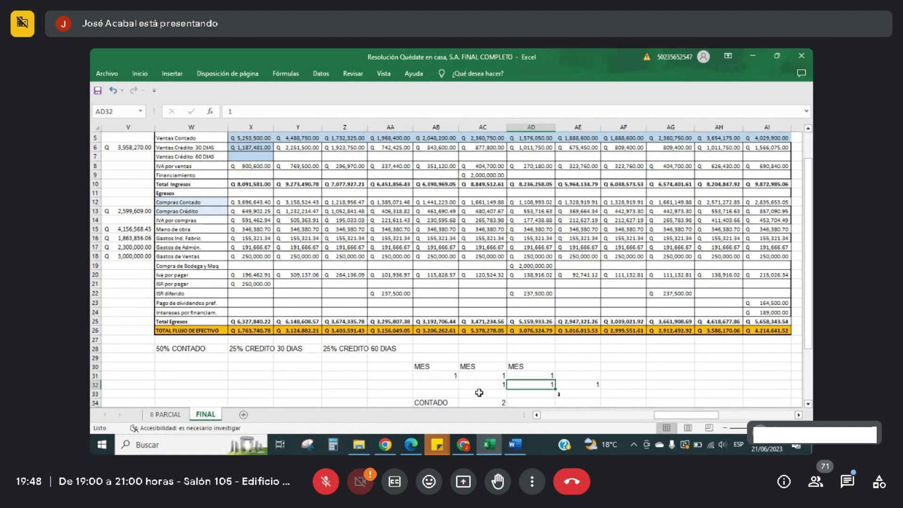
pyautogui.click(543, 375)
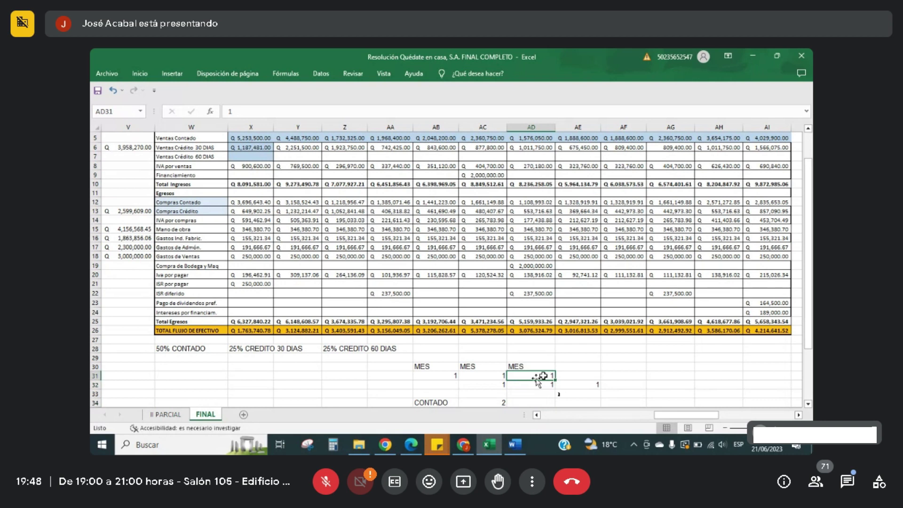
pyautogui.click(536, 402)
pyautogui.write('2')
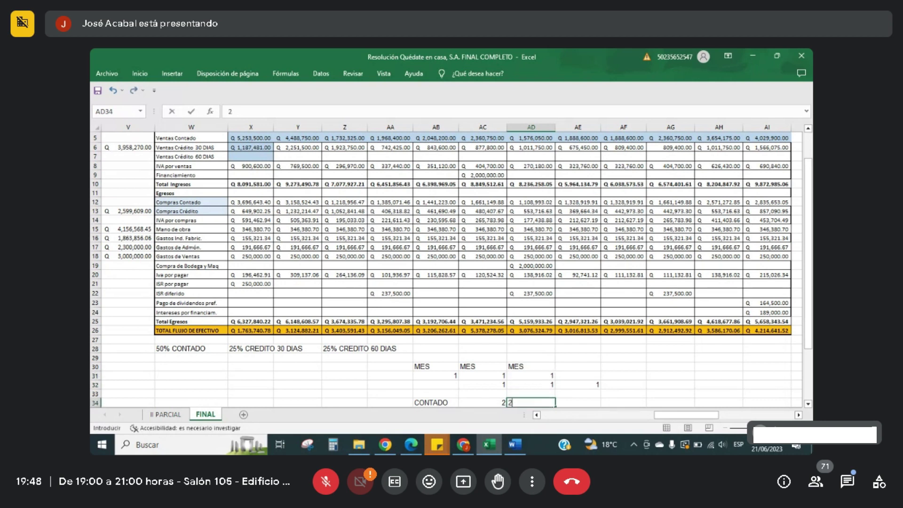
pyautogui.click(539, 400)
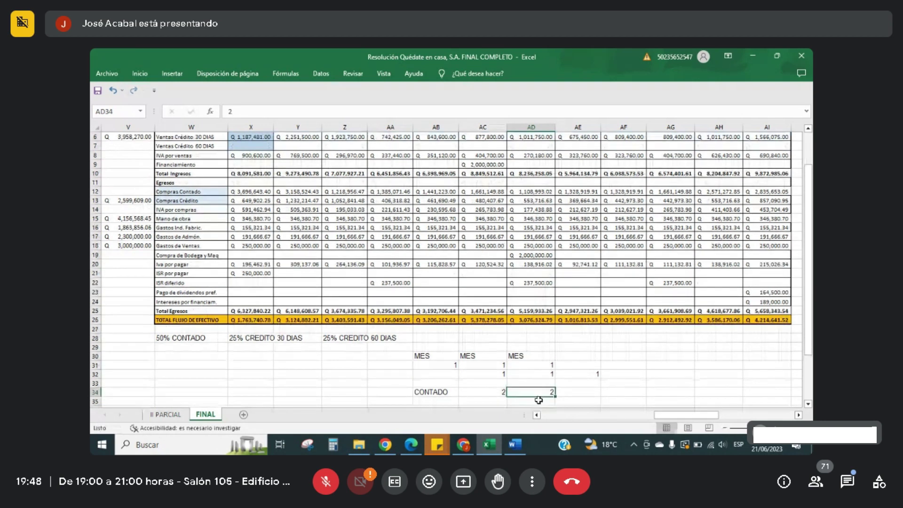
# Step: Enter 1 in AE34 as the last month's total and go back over the CONTADO row to its label
pyautogui.press('Right')
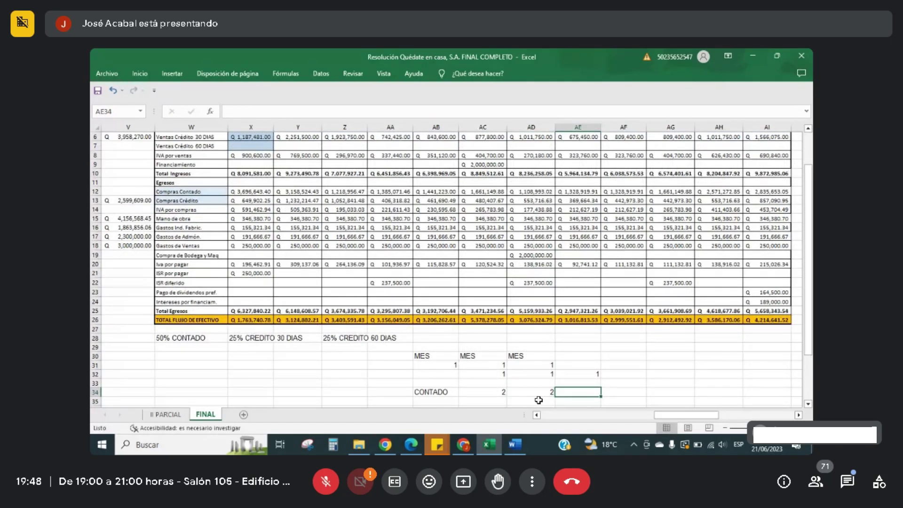
pyautogui.write('1')
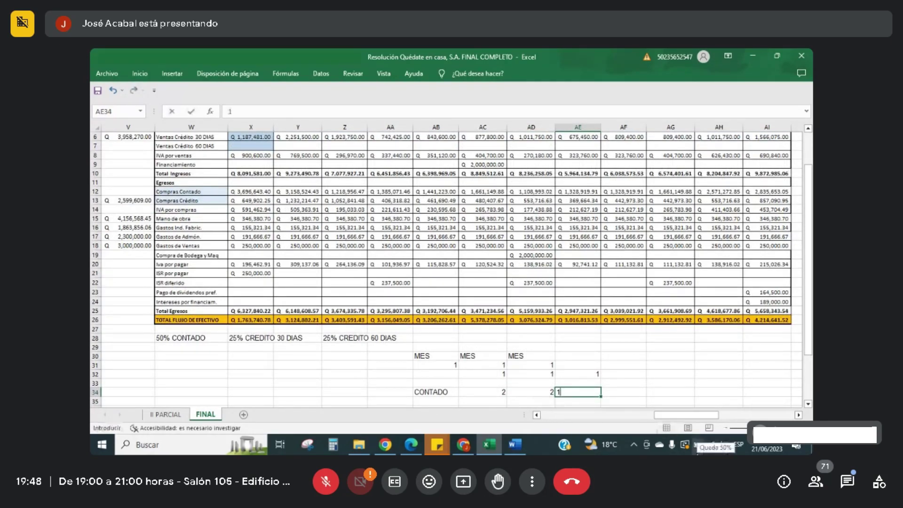
pyautogui.press('Left')
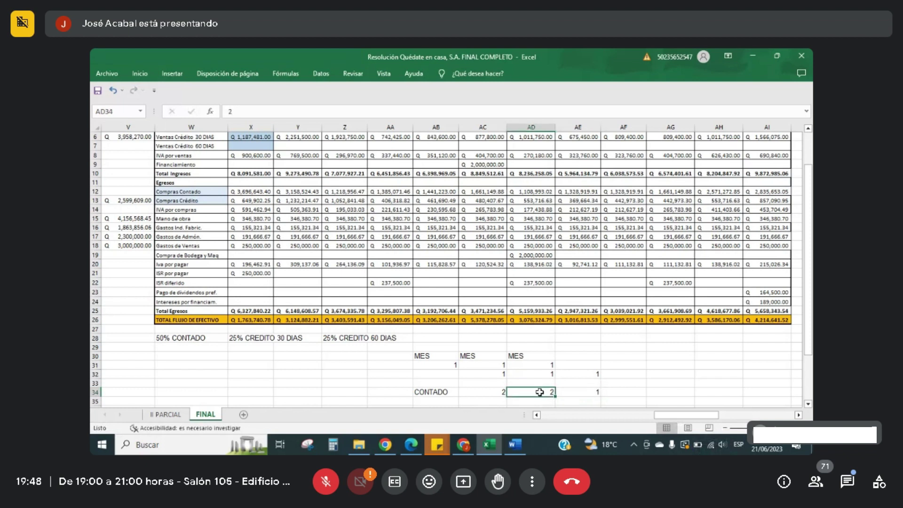
pyautogui.click(461, 393)
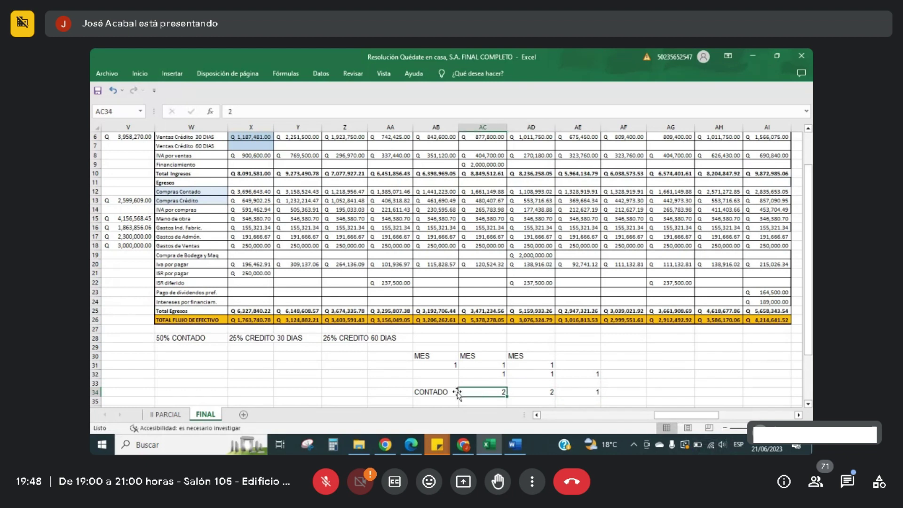
pyautogui.click(444, 393)
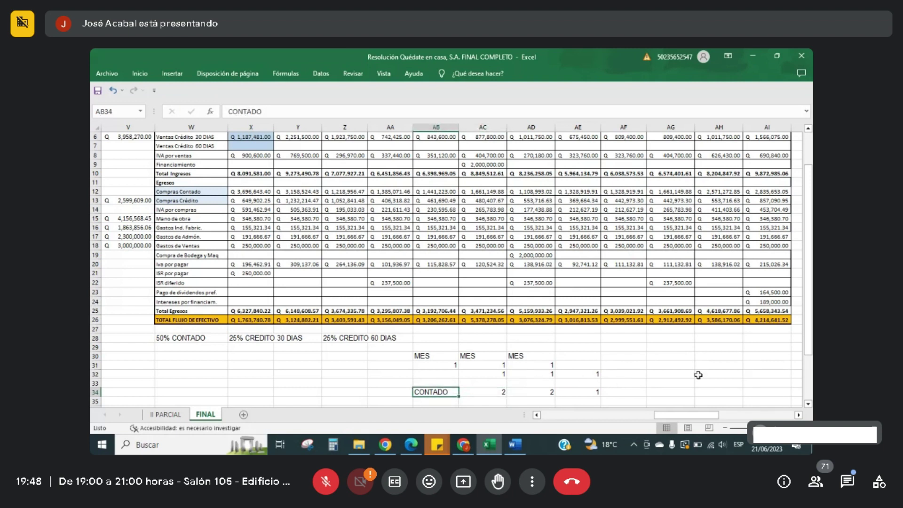
# Step: Switch to the Google Meet call to check its chat messages, and return to the Excel workbook
pyautogui.click(461, 445)
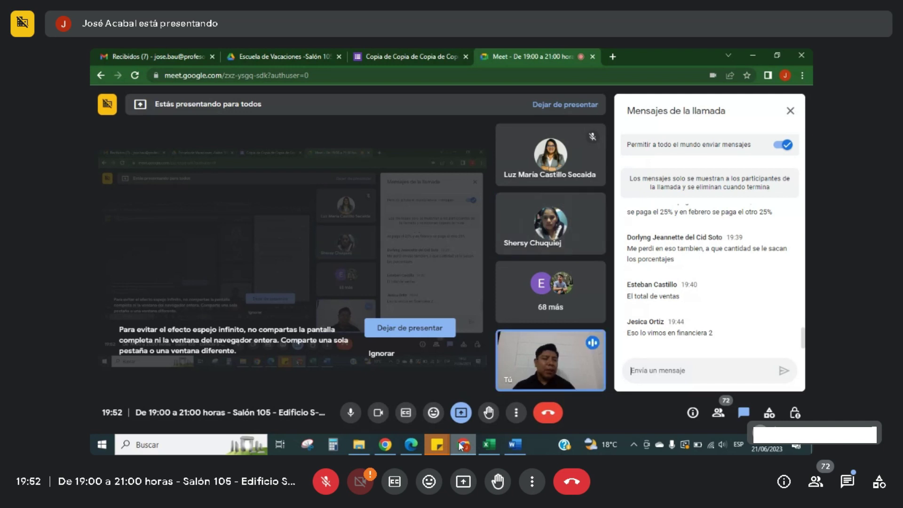
pyautogui.click(487, 447)
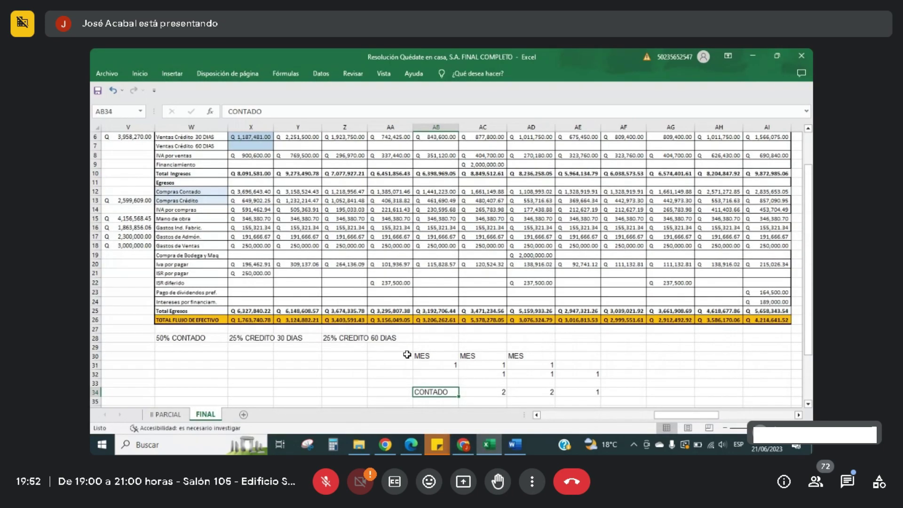
# Step: Clear the whole month-by-month example in AB30:AE34 below the cash budget
pyautogui.click(407, 355)
pyautogui.press('Right')
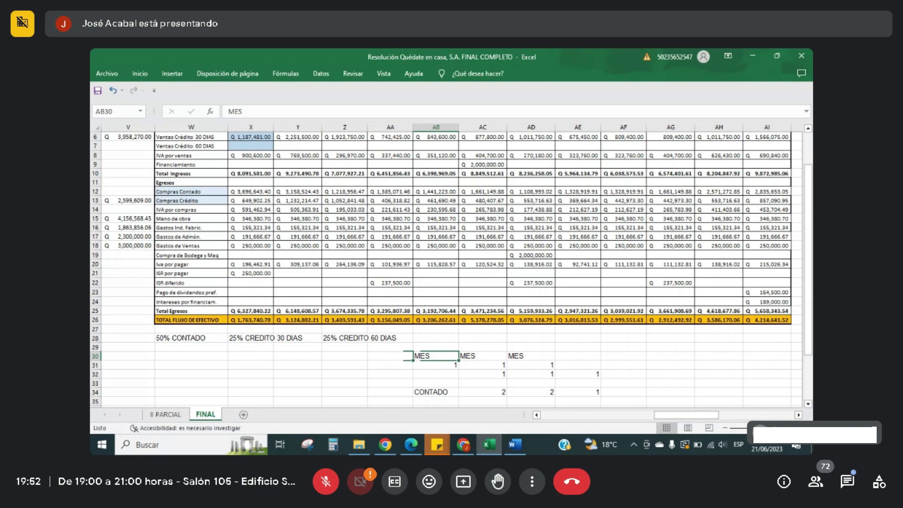
pyautogui.hotkey('shift', 'Right')
pyautogui.hotkey('shift', 'Right')
pyautogui.hotkey('shift', 'Right')
pyautogui.hotkey('shift', 'Down')
pyautogui.hotkey('shift', 'Down')
pyautogui.hotkey('shift', 'Down')
pyautogui.hotkey('shift', 'Down')
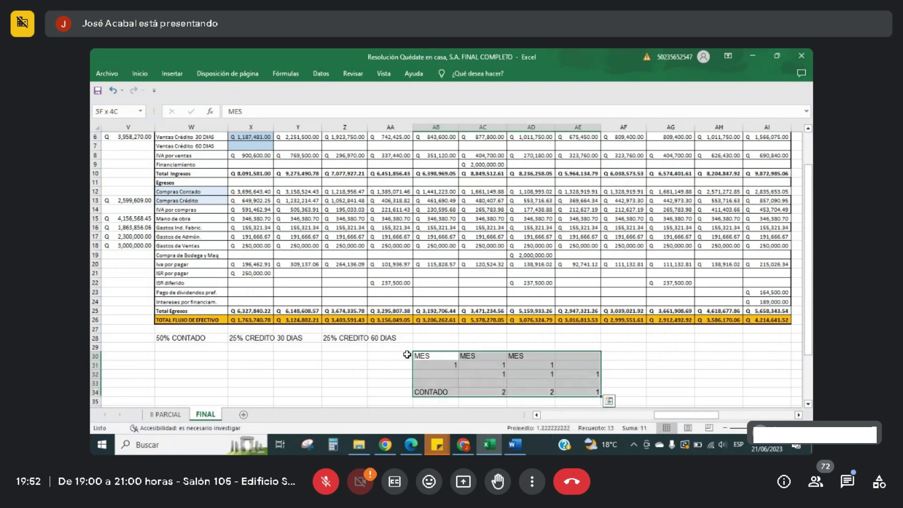
pyautogui.press('Delete')
# Step: Delete the entire Ventas Crédito 60 DIAS row from the income section of the cash budget
pyautogui.press('Up')
pyautogui.press('Up')
pyautogui.press('Up')
pyautogui.press('Up')
pyautogui.press('Up')
pyautogui.press('Up')
pyautogui.press('Up')
pyautogui.press('Up')
pyautogui.press('Up')
pyautogui.press('Up')
pyautogui.press('Up')
pyautogui.press('Up')
pyautogui.press('Up')
pyautogui.press('Up')
pyautogui.press('Up')
pyautogui.press('Up')
pyautogui.press('Up')
pyautogui.press('Up')
pyautogui.press('Up')
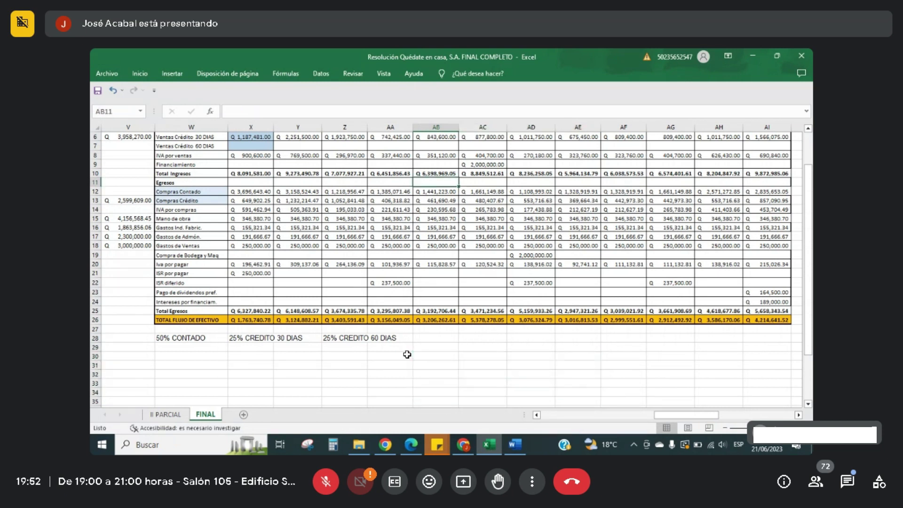
pyautogui.press('Up')
pyautogui.press('Up')
pyautogui.press('Up')
pyautogui.press('Up')
pyautogui.press('Up')
pyautogui.press('Up')
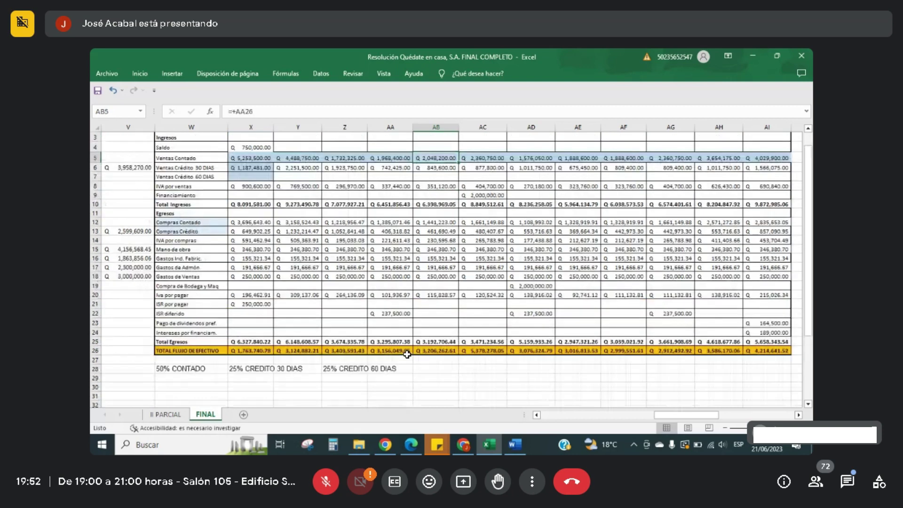
pyautogui.press('Left')
pyautogui.press('Left')
pyautogui.press('Left')
pyautogui.press('Left')
pyautogui.press('Left')
pyautogui.press('Down')
pyautogui.press('Down')
pyautogui.press('Right')
pyautogui.press('Up')
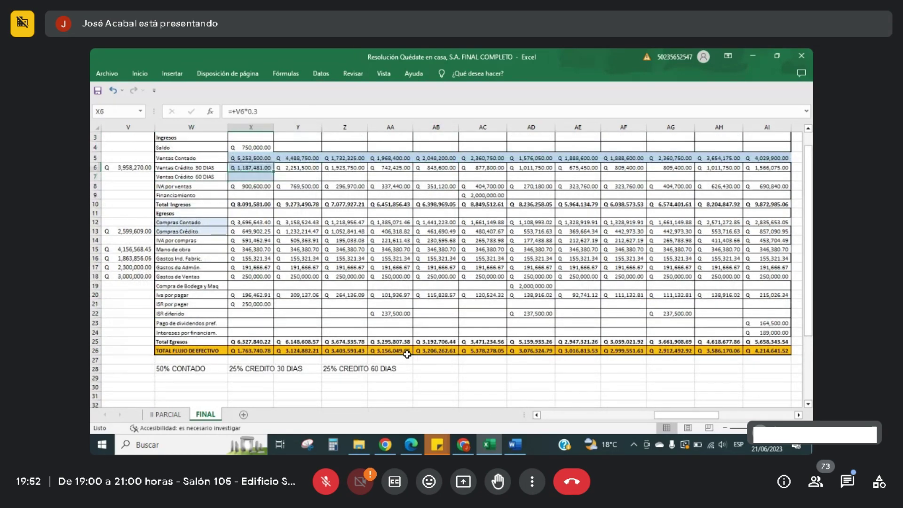
pyautogui.press('Left')
pyautogui.press('Down')
pyautogui.hotkey('shift', 'Right')
pyautogui.hotkey('shift', 'Right')
pyautogui.hotkey('shift', 'Right')
pyautogui.hotkey('shift', 'Right')
pyautogui.hotkey('shift', 'Right')
pyautogui.hotkey('shift', 'Right')
pyautogui.hotkey('shift', 'Right')
pyautogui.hotkey('shift', 'Right')
pyautogui.hotkey('shift', 'Right')
pyautogui.hotkey('shift', 'Right')
pyautogui.hotkey('shift', 'Right')
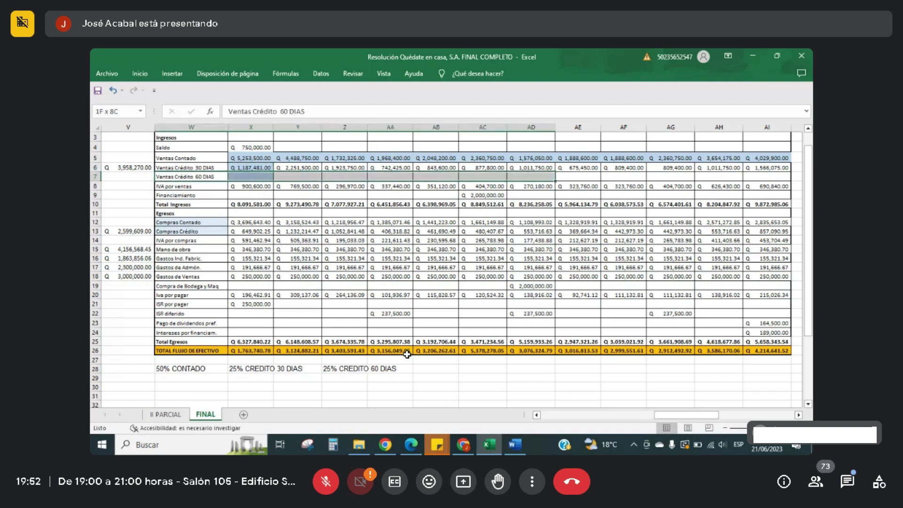
pyautogui.hotkey('shift', 'Right')
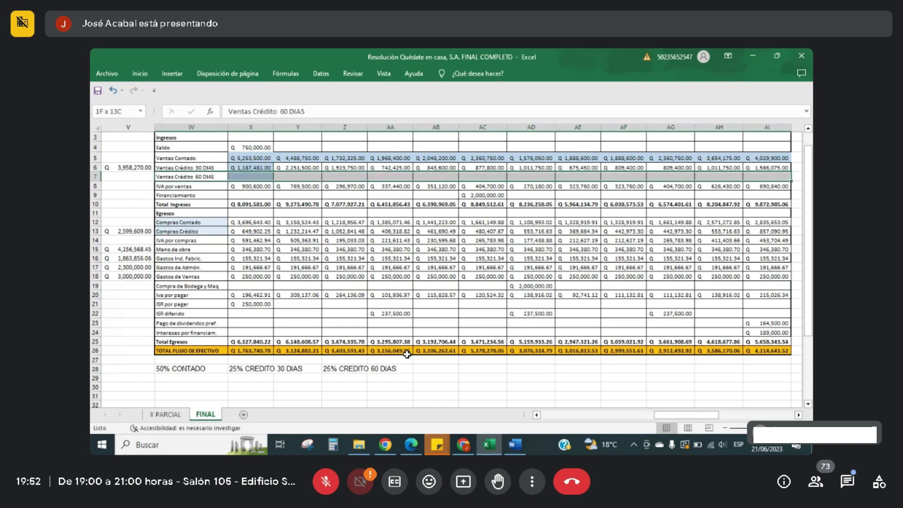
pyautogui.hotkey('ctrl', '-')
pyautogui.hotkey('alt', 'f')
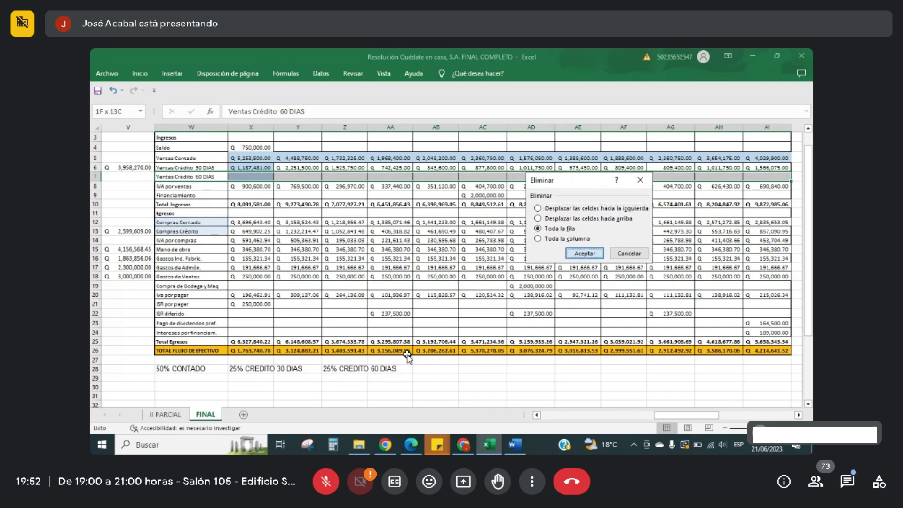
pyautogui.press('Return')
# Step: Check February's Ventas Crédito 30 DIAS cell, and briefly switch to the Google Meet call and back to Excel
pyautogui.press('Up')
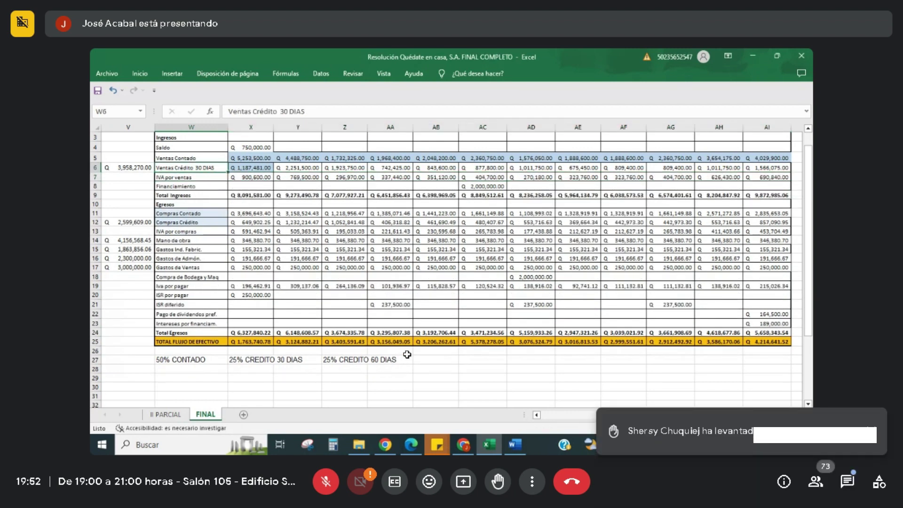
pyautogui.press('Right')
pyautogui.press('Right')
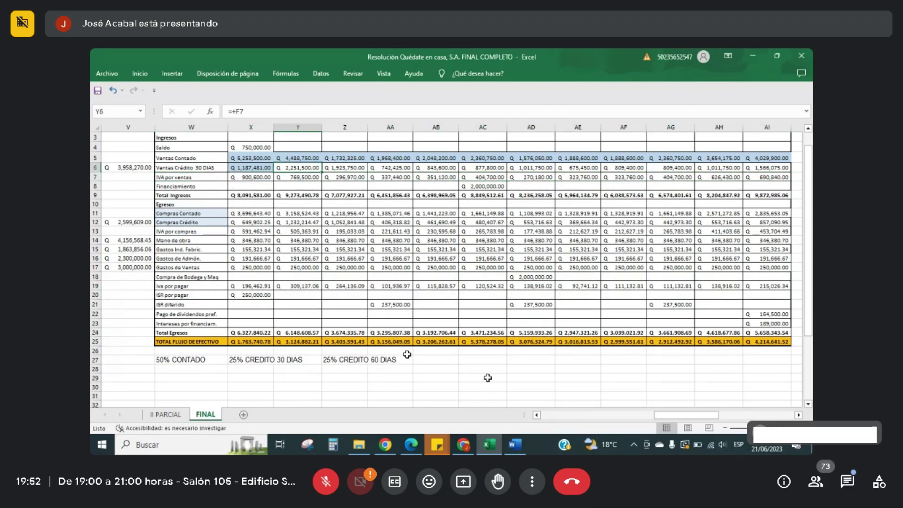
pyautogui.click(466, 447)
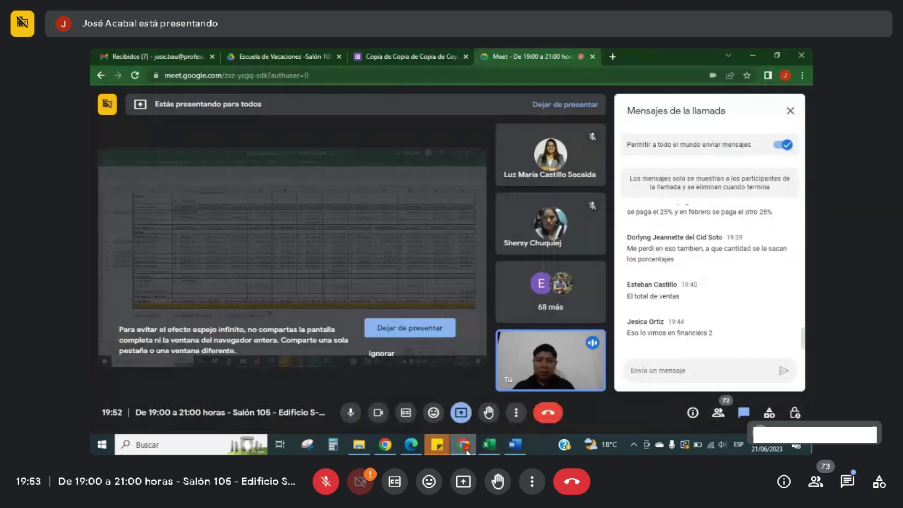
pyautogui.click(466, 447)
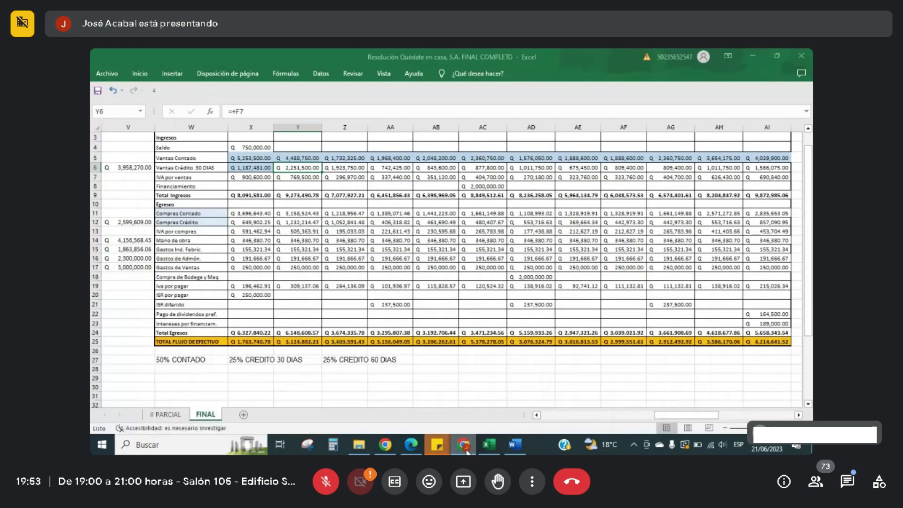
# Step: Show the cash budget's title and month headings, and return to February's 30-day credit sales cell
pyautogui.press('Up')
pyautogui.press('Up')
pyautogui.press('Up')
pyautogui.press('Up')
pyautogui.press('Up')
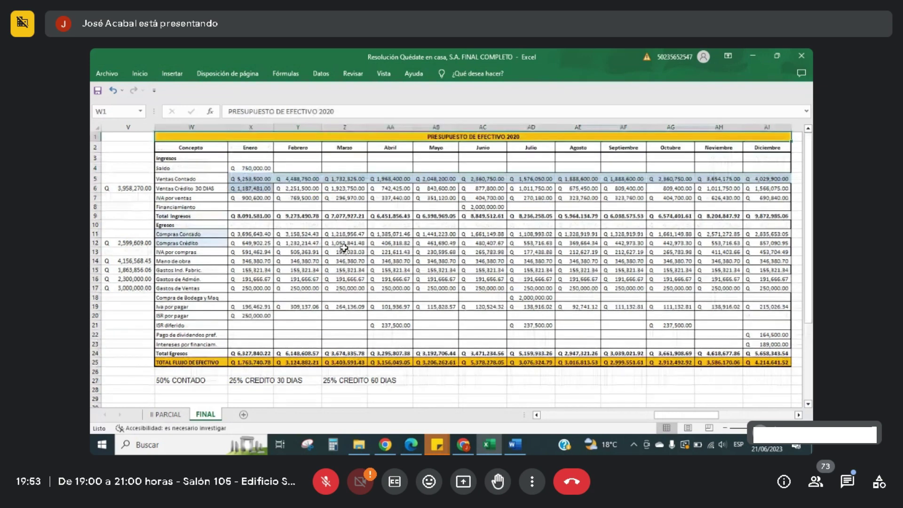
pyautogui.press('Down')
pyautogui.press('Down')
pyautogui.press('Down')
pyautogui.press('Down')
pyautogui.press('Down')
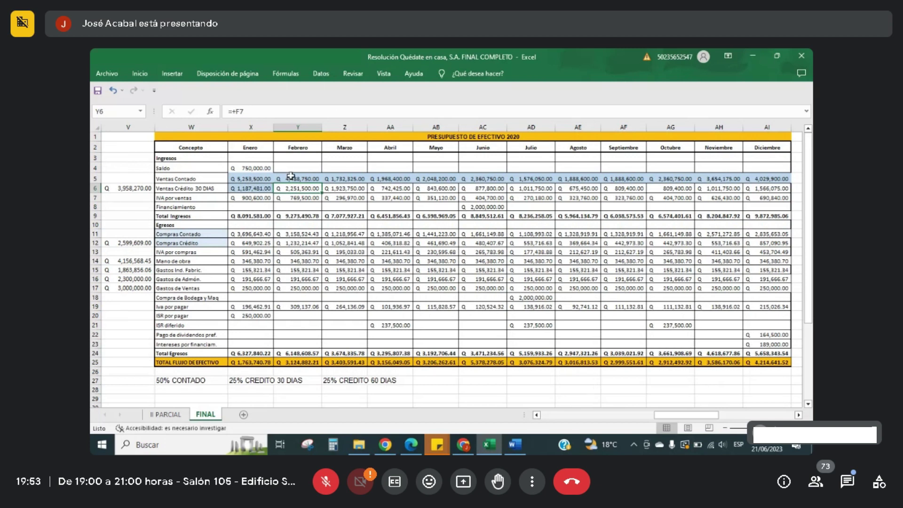
# Step: Shade the Ventas Crédito 30 DIAS cells from February to December with the same light blue fill as January's
pyautogui.moveTo(295, 189); pyautogui.dragTo(551, 187)
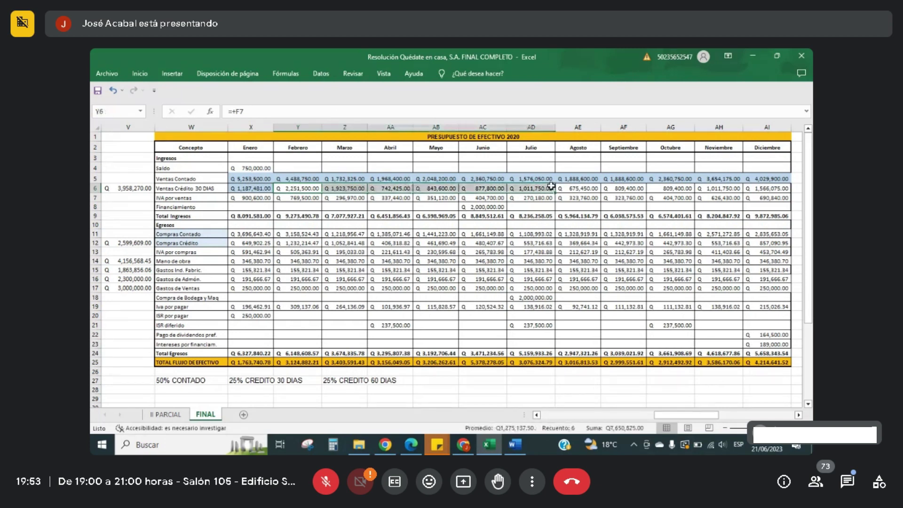
pyautogui.click(244, 187)
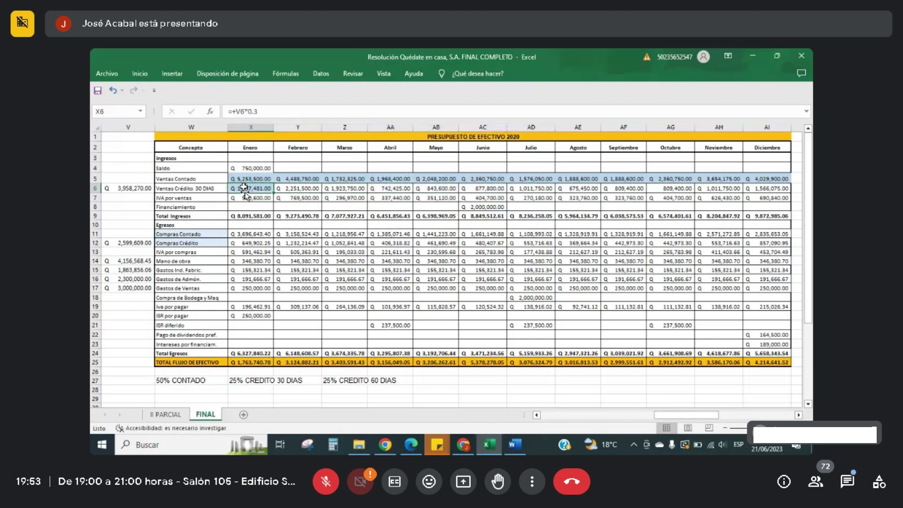
pyautogui.click(307, 189)
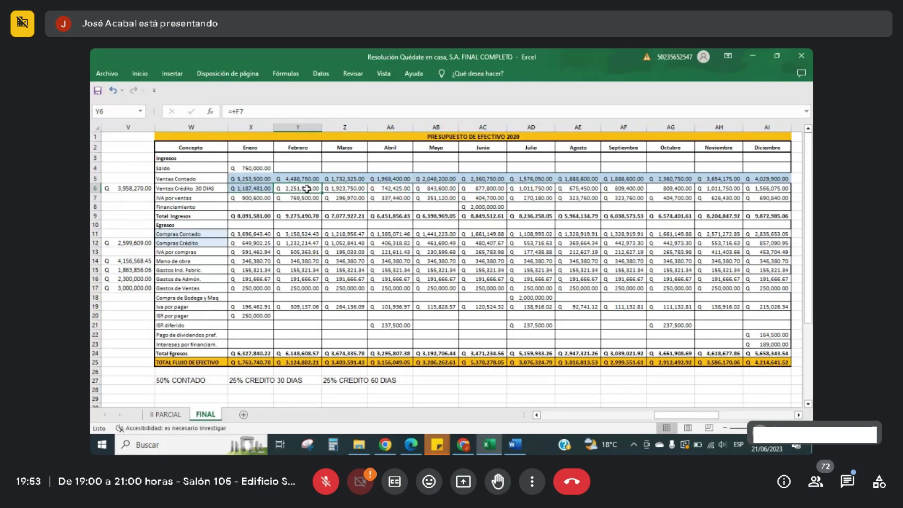
pyautogui.moveTo(306, 189); pyautogui.dragTo(759, 190)
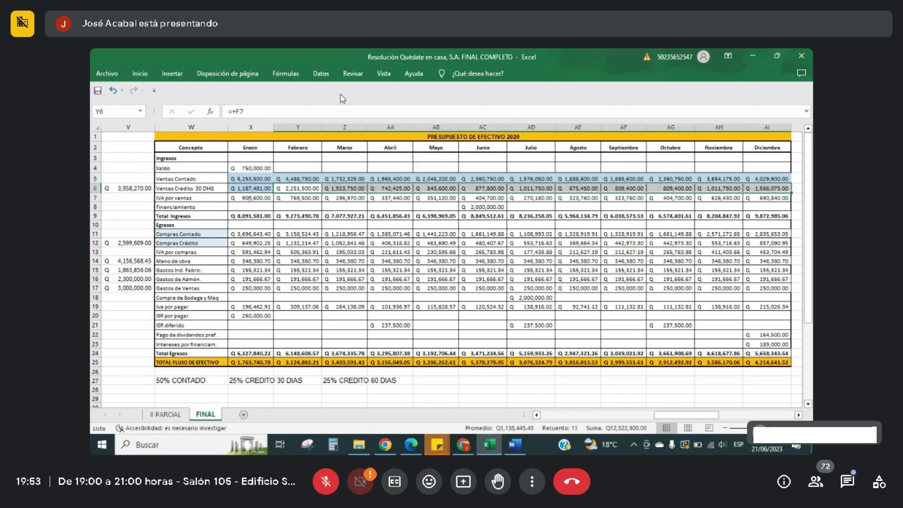
pyautogui.click(140, 74)
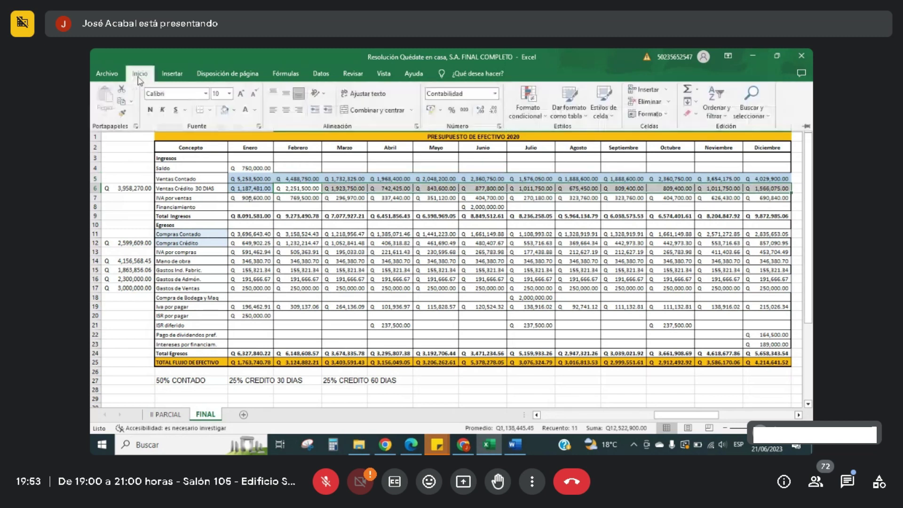
pyautogui.click(225, 111)
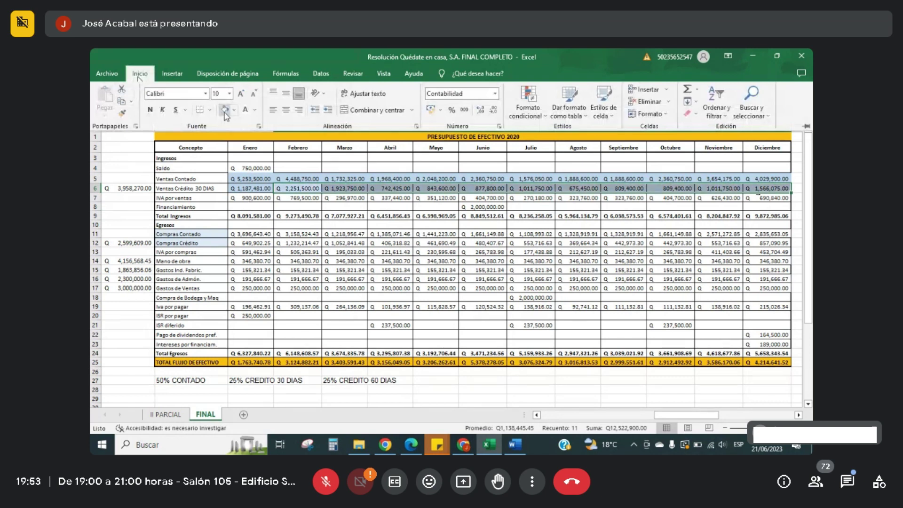
# Step: Trace February's 30-day credit sales to the CÉDULA DE VENTAS, and check the January to November credit amounts against their collection months
pyautogui.click(309, 189)
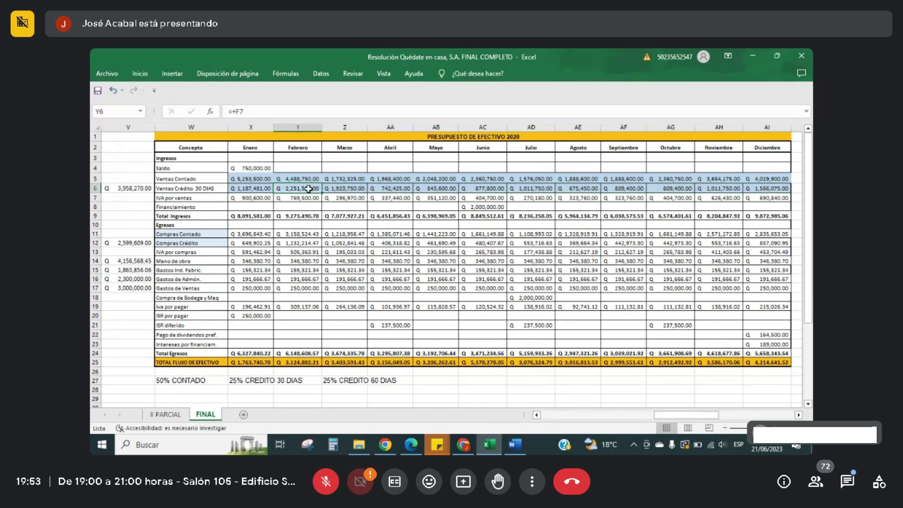
pyautogui.press('Left')
pyautogui.press('Left')
pyautogui.hotkey('ctrl', 'Left')
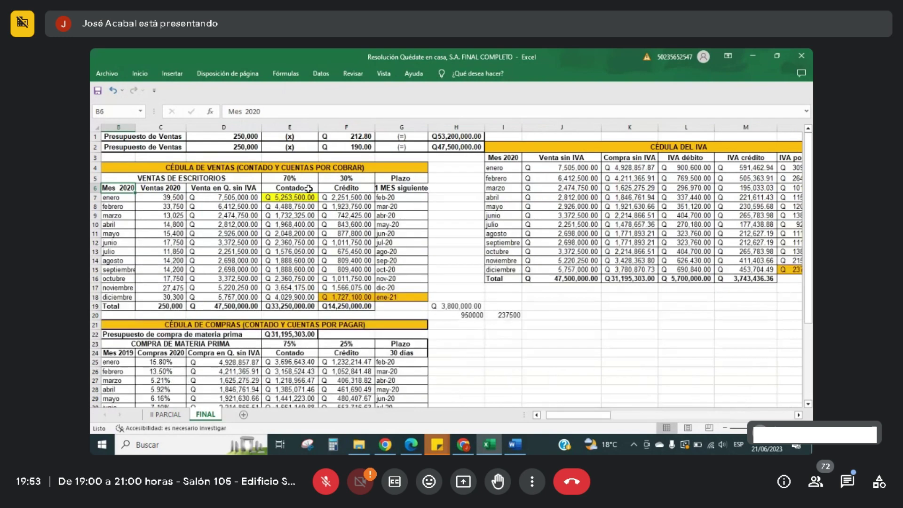
pyautogui.click(335, 197)
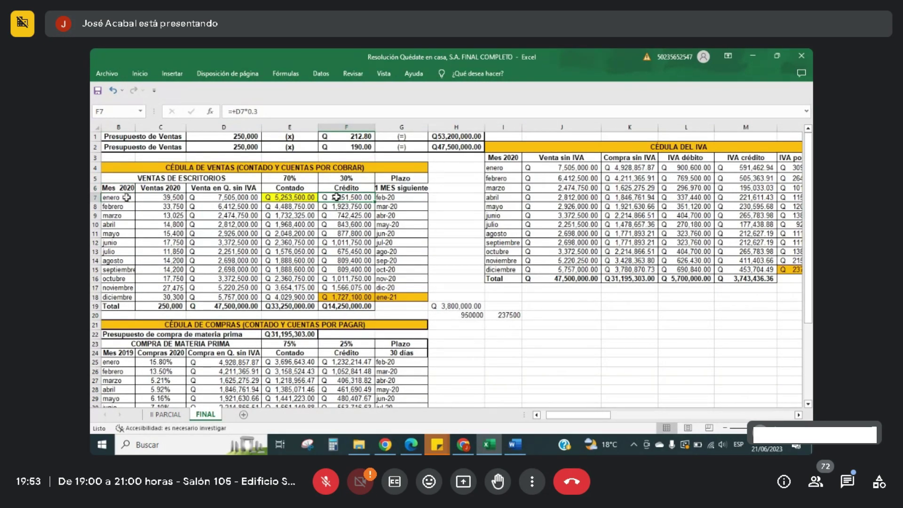
pyautogui.click(398, 200)
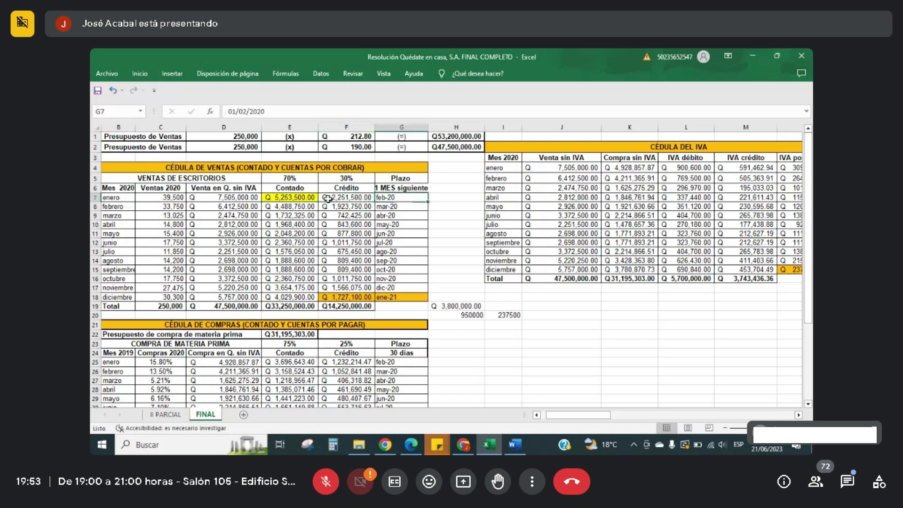
pyautogui.click(120, 207)
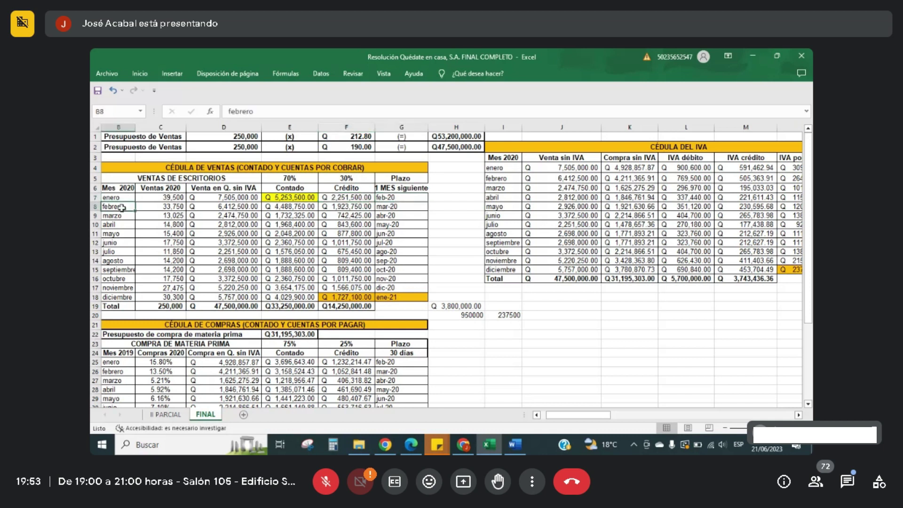
pyautogui.click(386, 207)
pyautogui.moveTo(355, 197); pyautogui.dragTo(360, 288)
# Step: Return to the cash budget and highlight its 30-day credit sales from February to December
pyautogui.press('Right')
pyautogui.press('Right')
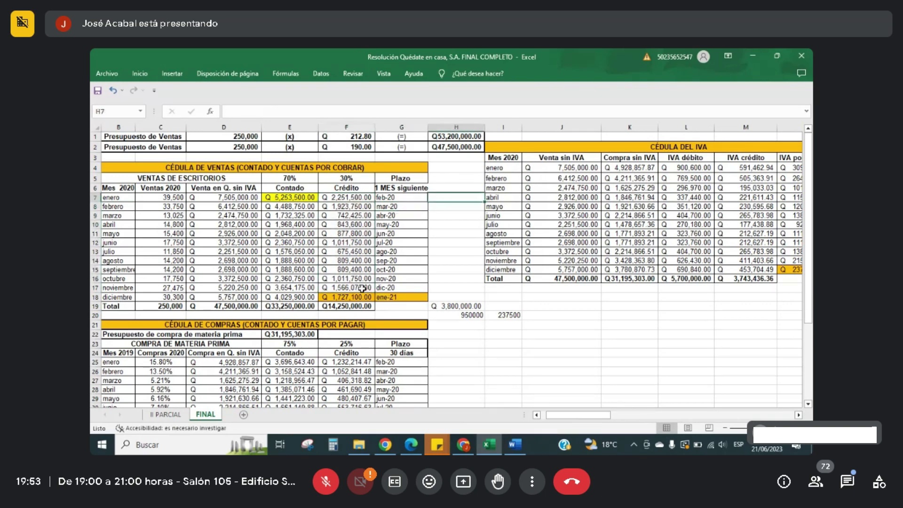
pyautogui.press('Right')
pyautogui.press('Right')
pyautogui.press('Right')
pyautogui.press('Right')
pyautogui.press('Right')
pyautogui.press('Right')
pyautogui.press('Right')
pyautogui.press('Right')
pyautogui.press('Right')
pyautogui.press('Right')
pyautogui.press('Right')
pyautogui.press('Right')
pyautogui.press('Right')
pyautogui.press('Right')
pyautogui.press('Right')
pyautogui.press('Right')
pyautogui.press('Right')
pyautogui.press('Right')
pyautogui.press('Right')
pyautogui.press('Right')
pyautogui.press('Right')
pyautogui.press('Right')
pyautogui.press('Right')
pyautogui.press('Right')
pyautogui.press('Right')
pyautogui.press('Right')
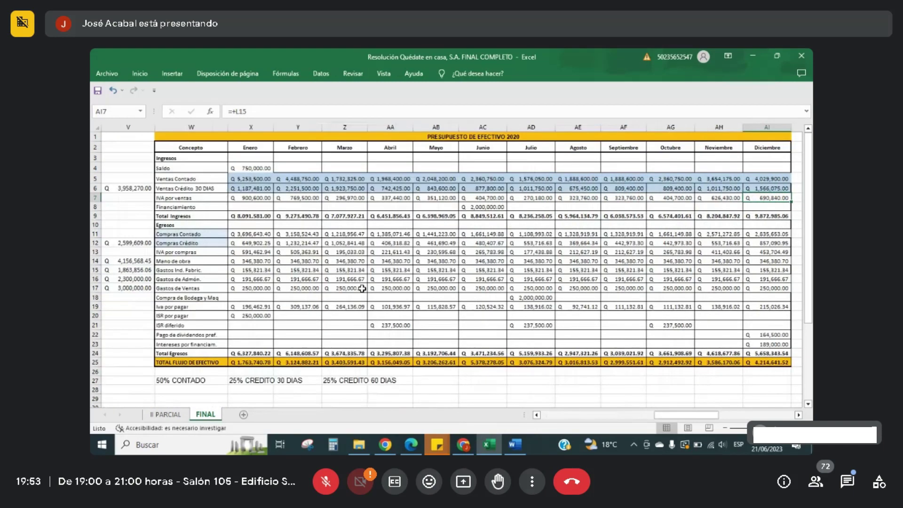
pyautogui.moveTo(276, 188); pyautogui.dragTo(760, 189)
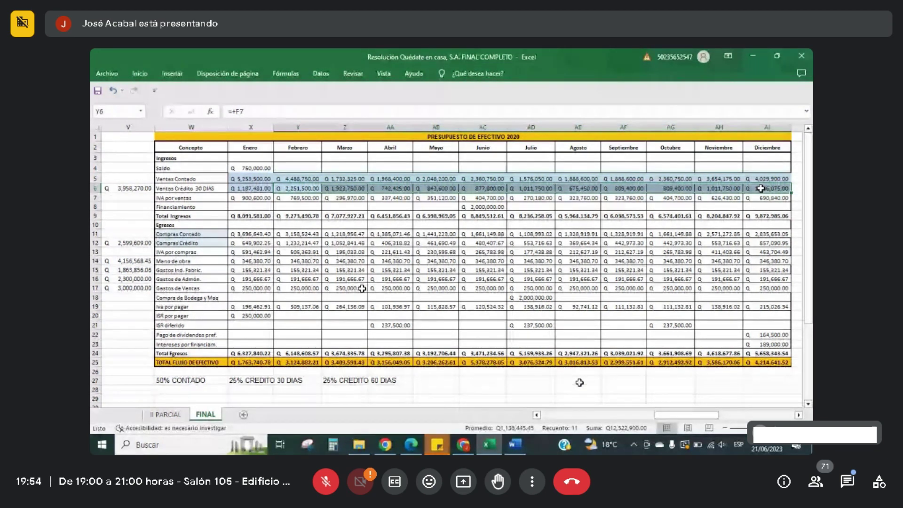
# Step: Switch to the Google Meet call, close the call's chat messages, and return to the Excel cash budget
pyautogui.click(469, 450)
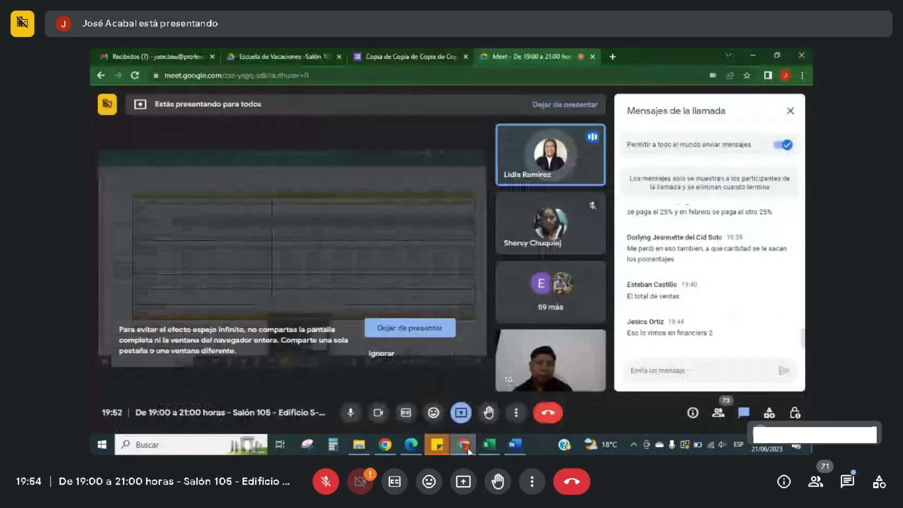
pyautogui.click(790, 111)
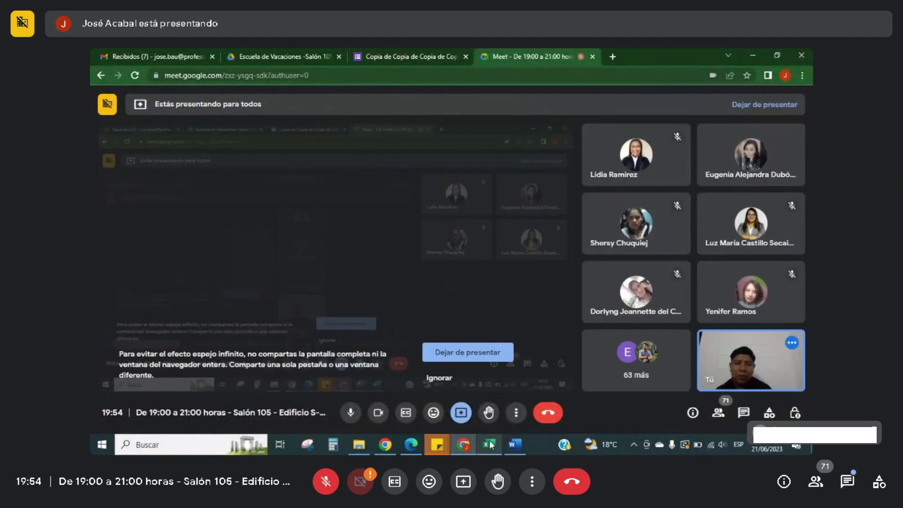
pyautogui.click(490, 445)
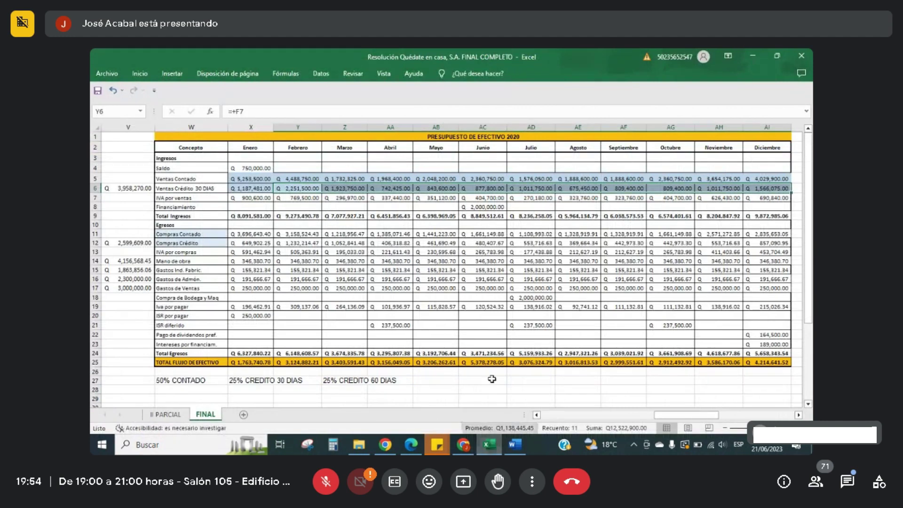
# Step: Trace January's IVA por ventas to the CÉDULA DEL IVA, and highlight the IVA débito amounts from January to December
pyautogui.click(260, 198)
pyautogui.press('Left')
pyautogui.press('Left')
pyautogui.press('Left')
pyautogui.press('Left')
pyautogui.press('Left')
pyautogui.press('Left')
pyautogui.press('Left')
pyautogui.press('Left')
pyautogui.press('Left')
pyautogui.press('Left')
pyautogui.press('Left')
pyautogui.press('Left')
pyautogui.press('Left')
pyautogui.press('Left')
pyautogui.press('Left')
pyautogui.press('Left')
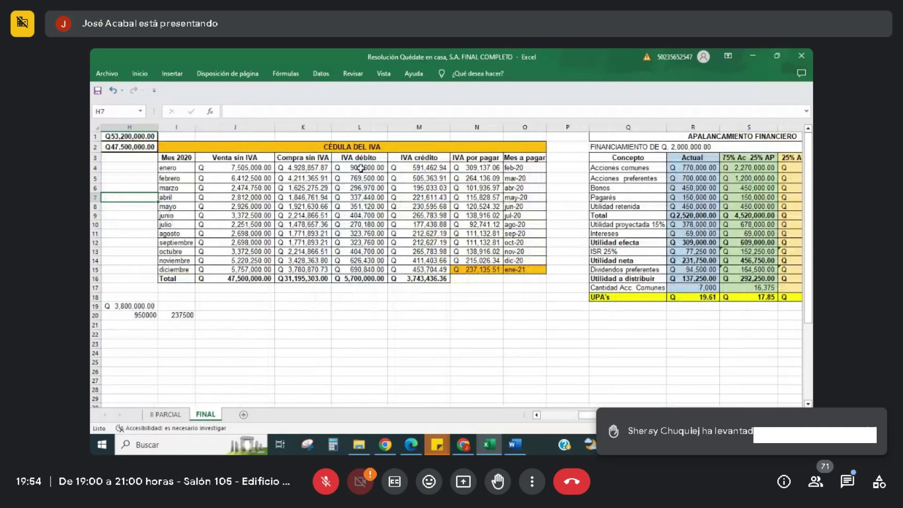
pyautogui.click(361, 168)
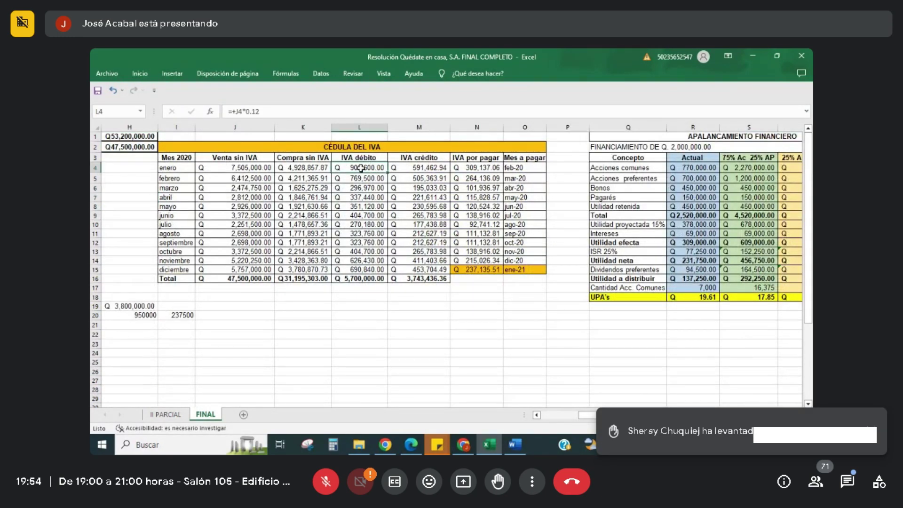
pyautogui.moveTo(361, 168); pyautogui.dragTo(359, 270)
# Step: Return to the cash budget and highlight the IVA por ventas amounts from January to December
pyautogui.hotkey('ctrl', 'Right')
pyautogui.hotkey('ctrl', 'Right')
pyautogui.hotkey('ctrl', 'Right')
pyautogui.hotkey('ctrl', 'Right')
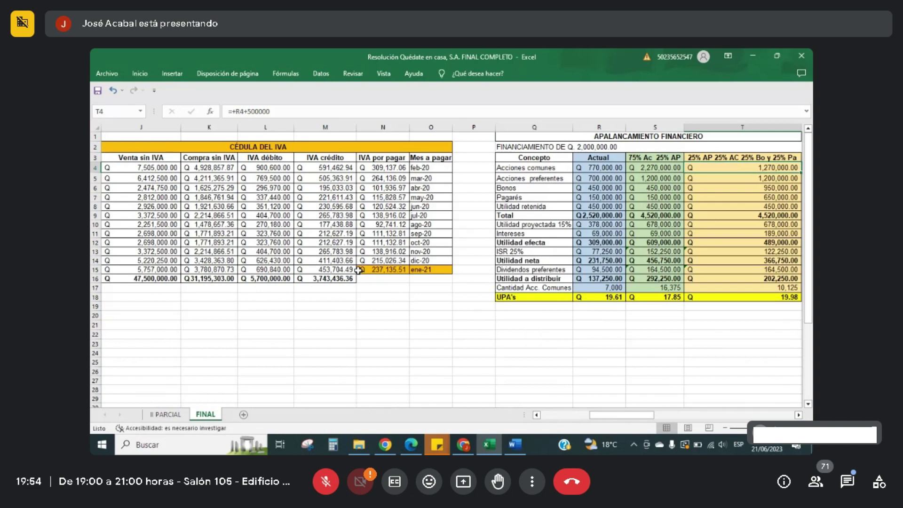
pyautogui.moveTo(254, 198); pyautogui.dragTo(596, 207)
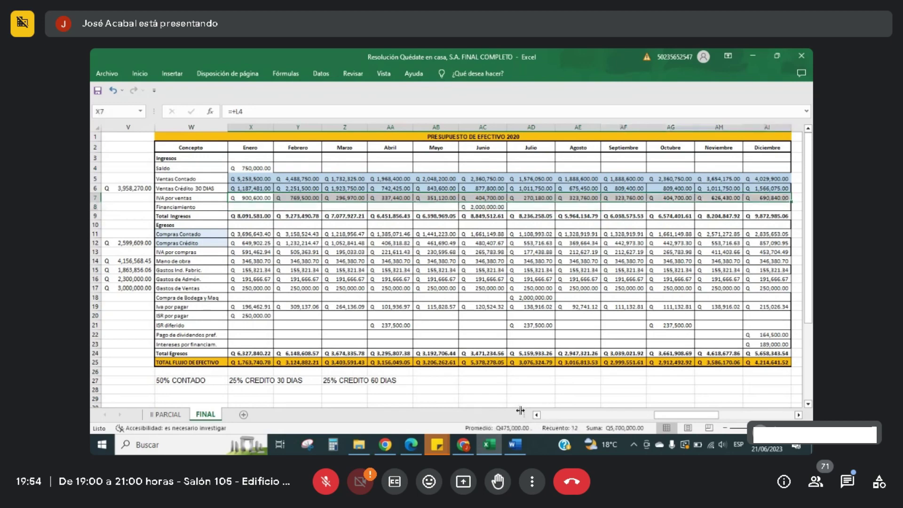
# Step: Switch to the Google Meet call, look through the chat messages, close them, and return to Excel
pyautogui.click(463, 445)
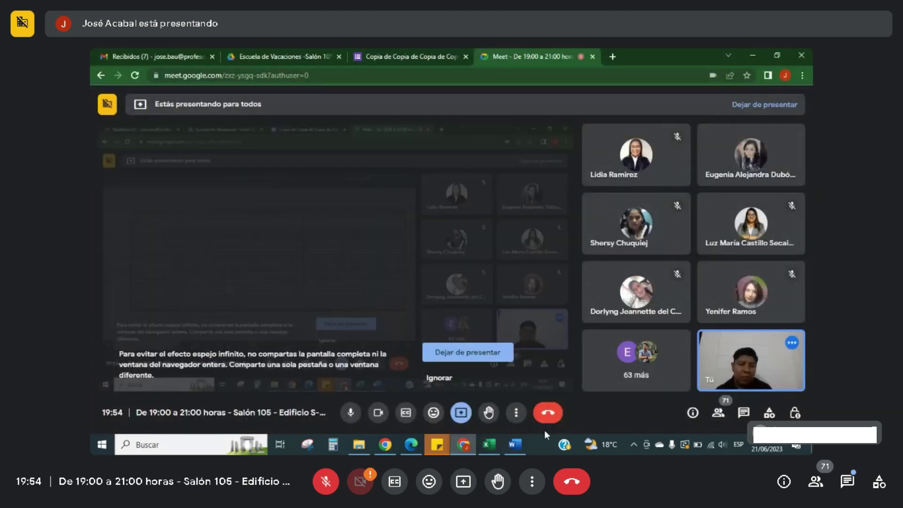
pyautogui.click(741, 423)
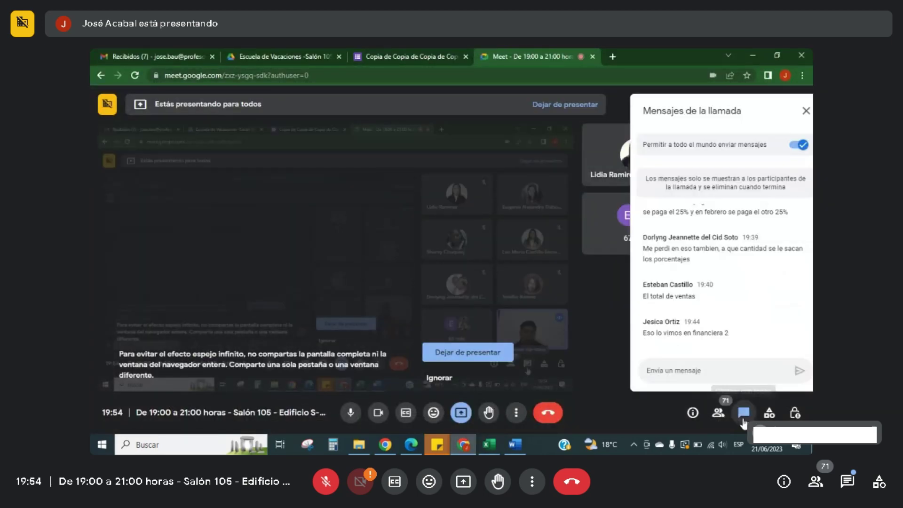
pyautogui.click(742, 421)
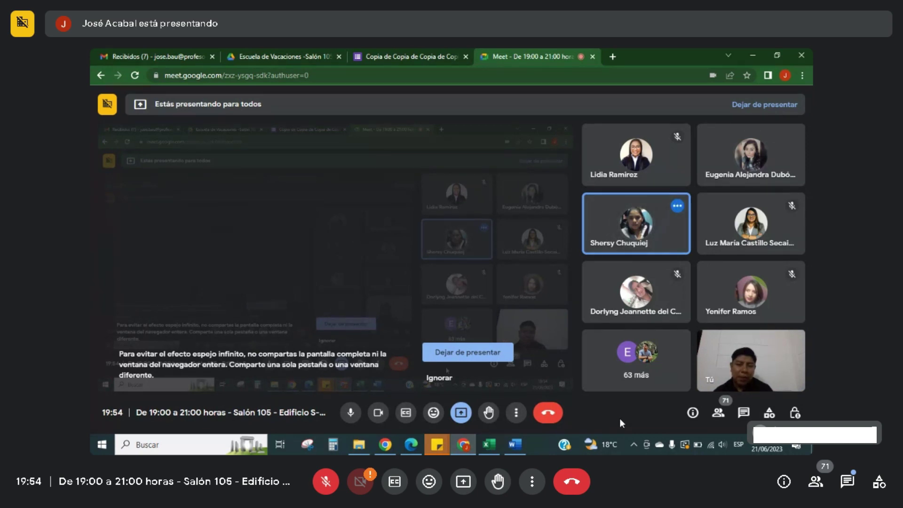
pyautogui.click(490, 443)
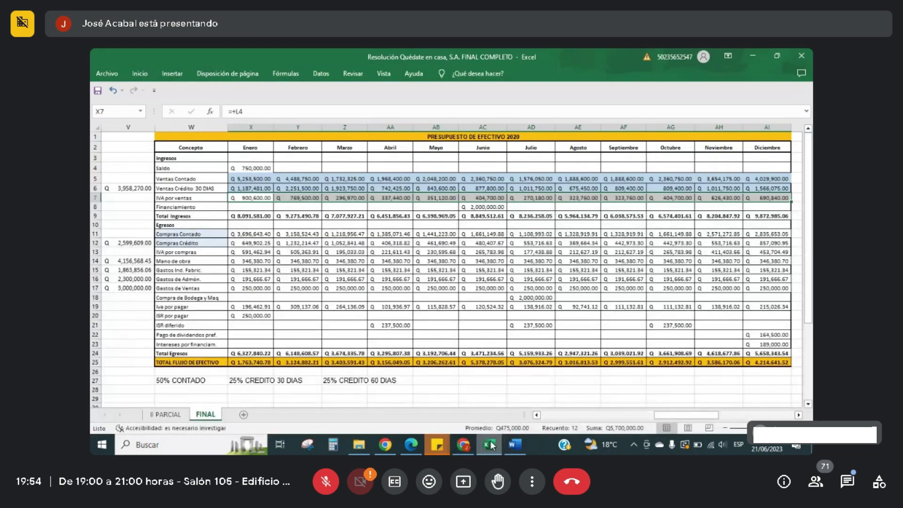
# Step: Check January's Ventas Crédito 30 DIAS formula and its source amount in V6, with brief switches to the Google Meet call
pyautogui.click(259, 189)
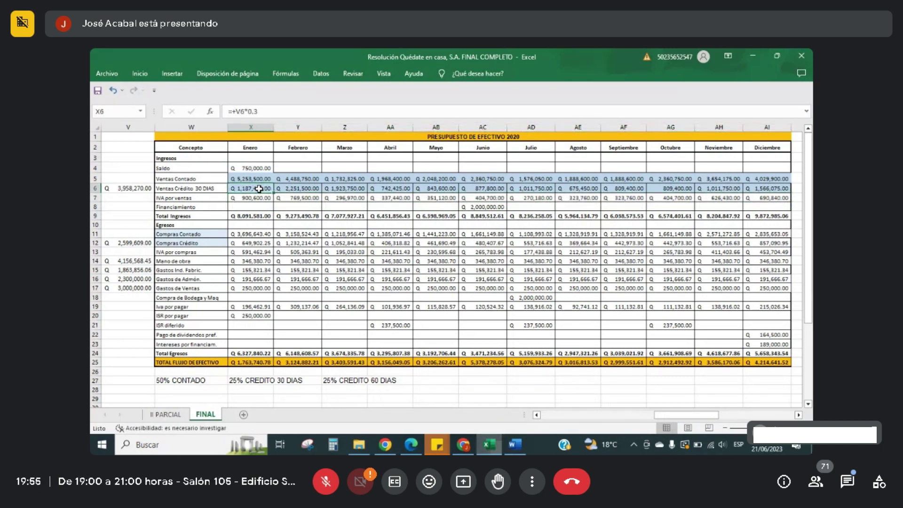
pyautogui.click(146, 191)
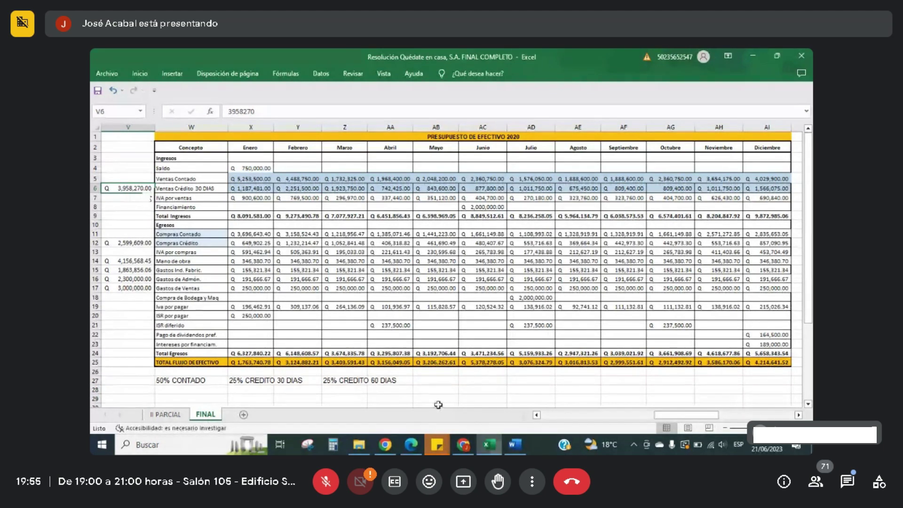
pyautogui.click(464, 445)
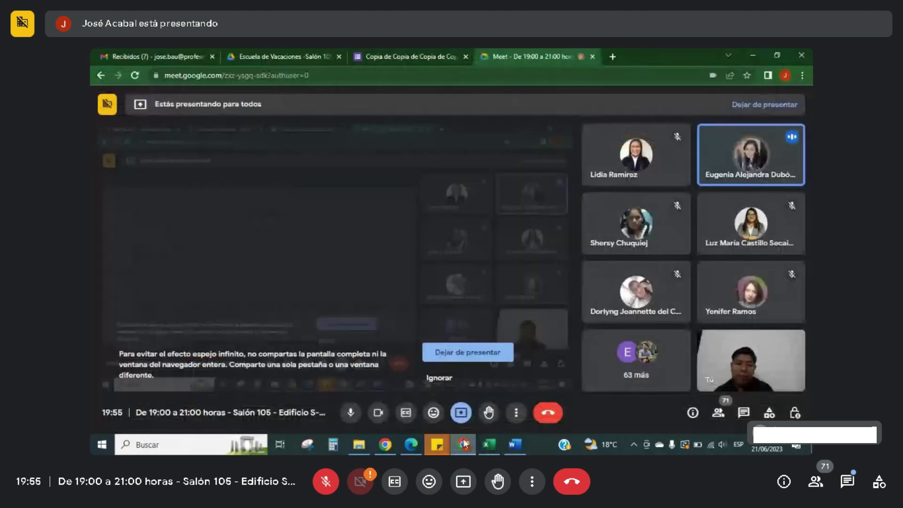
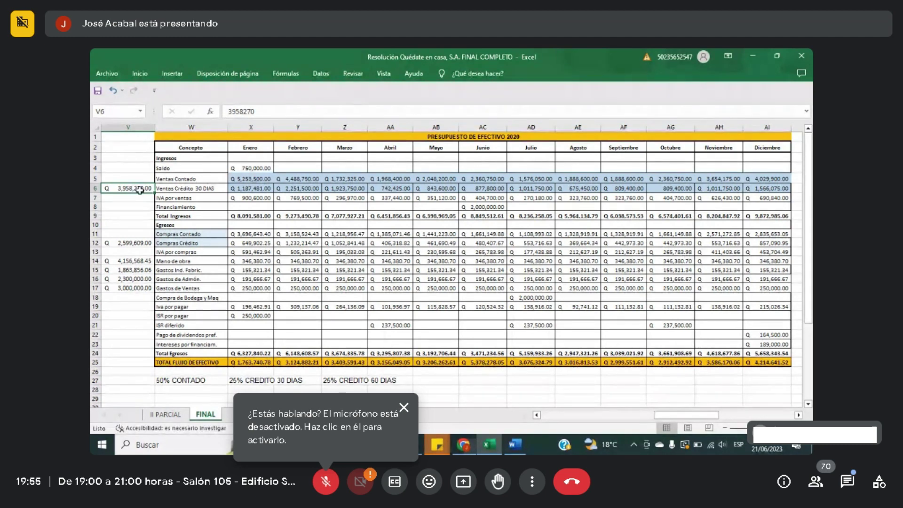
pyautogui.click(465, 445)
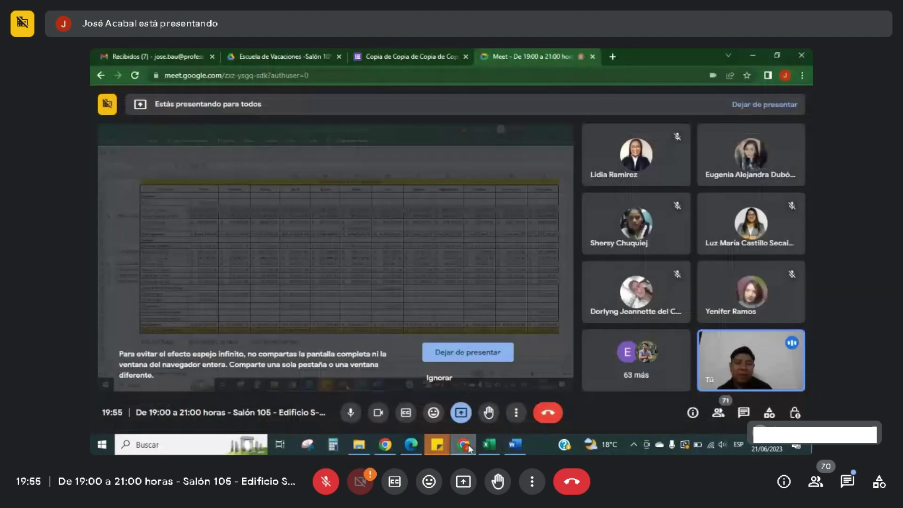
pyautogui.click(465, 446)
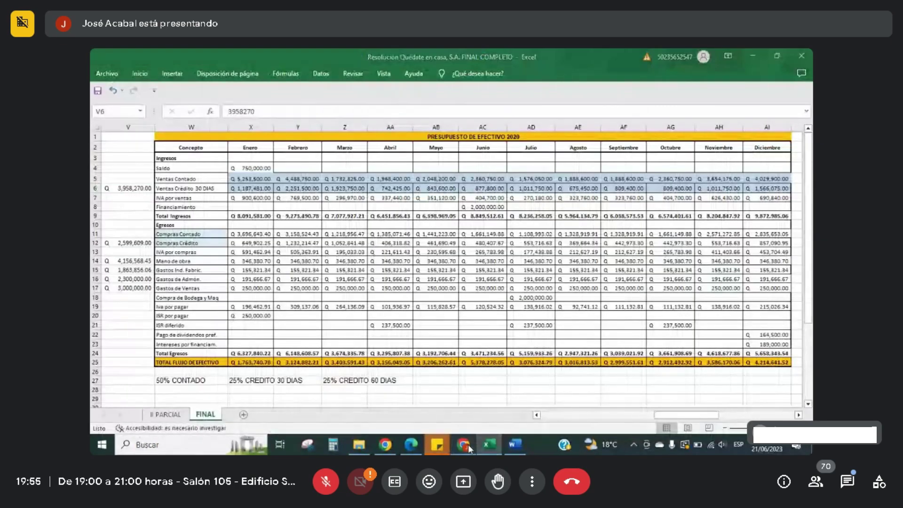
# Step: Switch to the Google Meet call and mute the participant with the open microphone for everyone
pyautogui.click(466, 445)
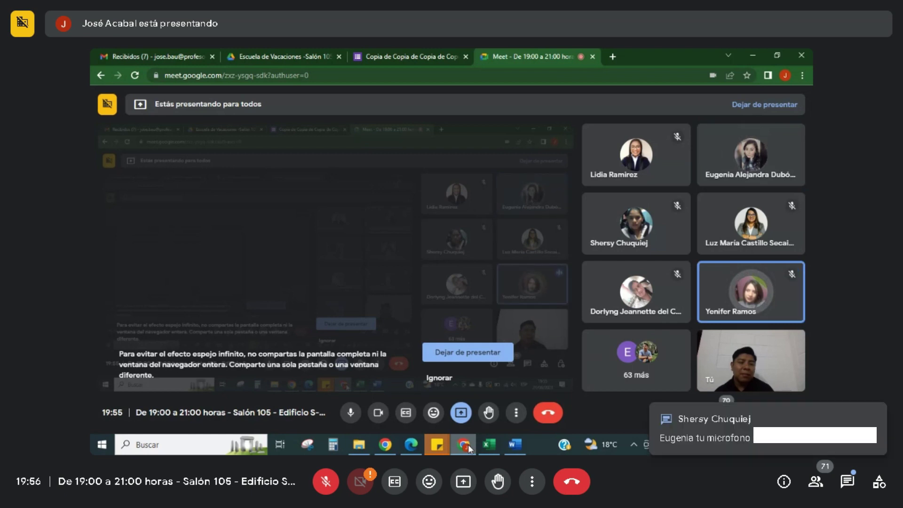
pyautogui.moveTo(783, 166)
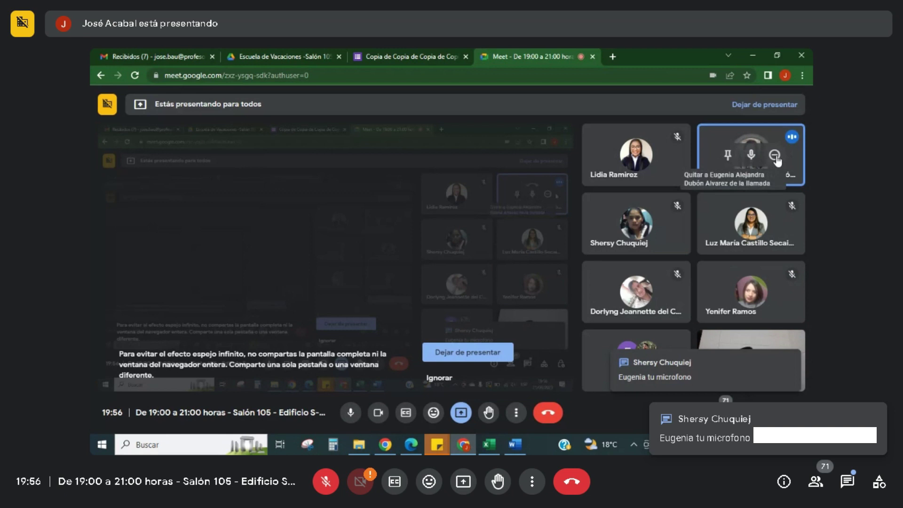
pyautogui.click(752, 155)
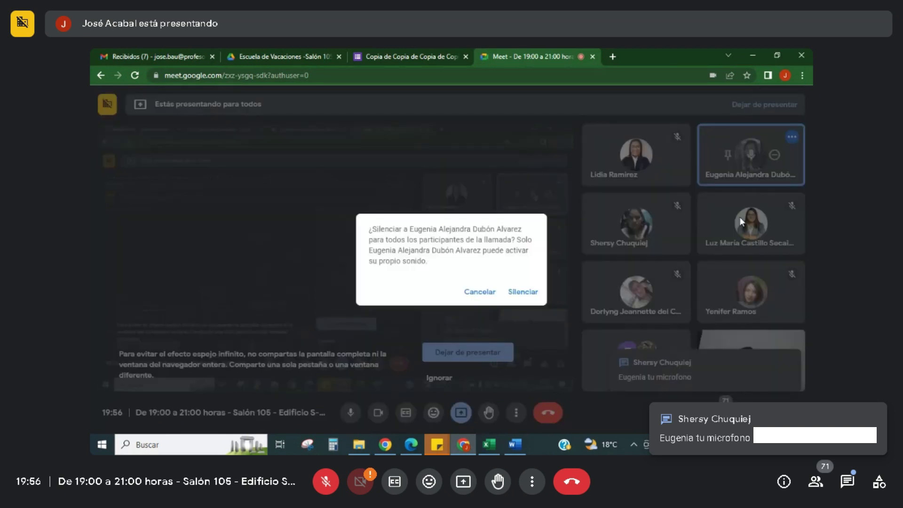
pyautogui.click(523, 291)
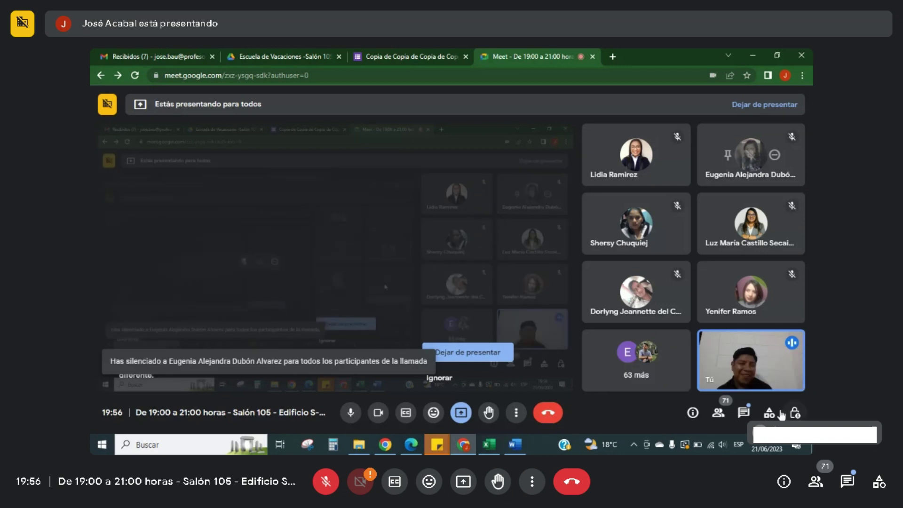
# Step: Switch from the Google Meet call back to Excel and check January's Ventas Crédito 30 DIAS formula against its source amount in V6
pyautogui.click(744, 412)
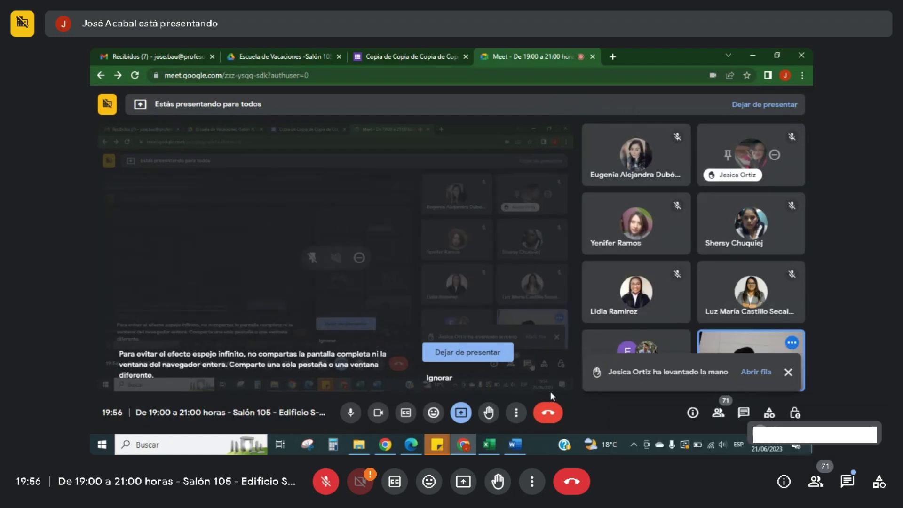
pyautogui.moveTo(487, 446)
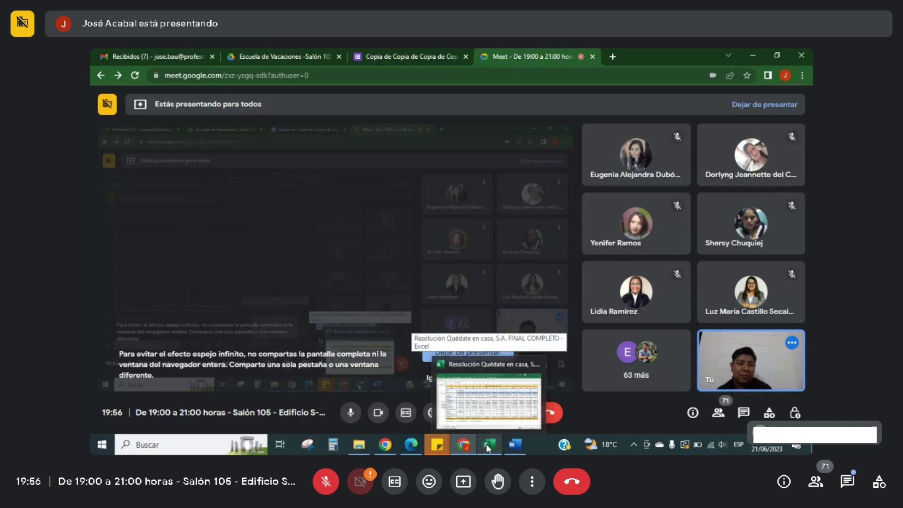
pyautogui.click(486, 444)
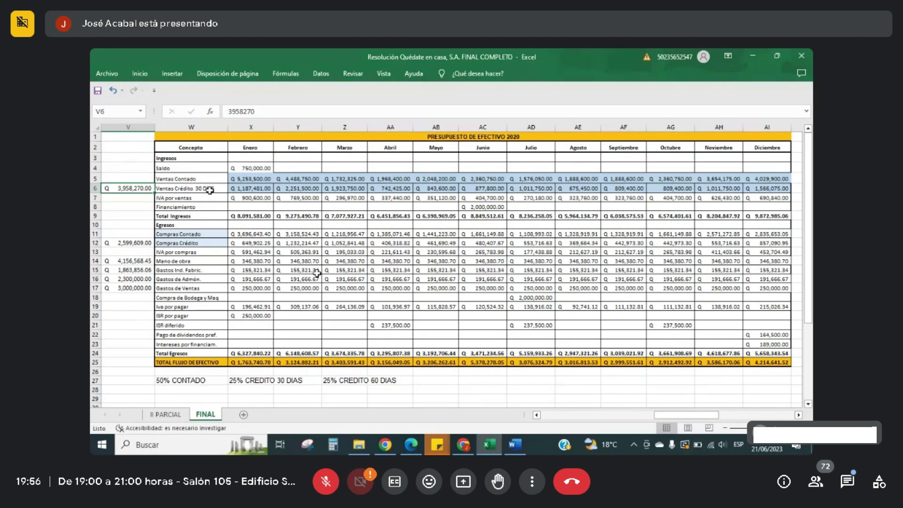
pyautogui.click(210, 190)
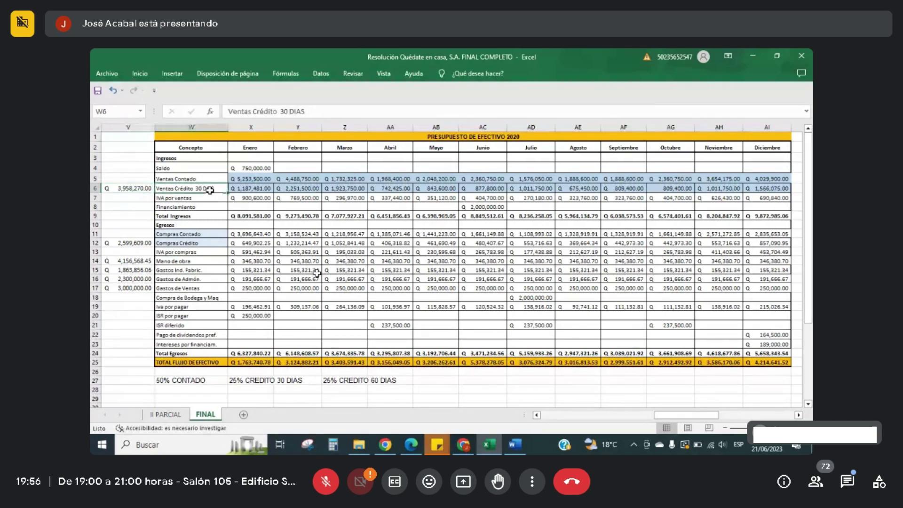
pyautogui.press('Left')
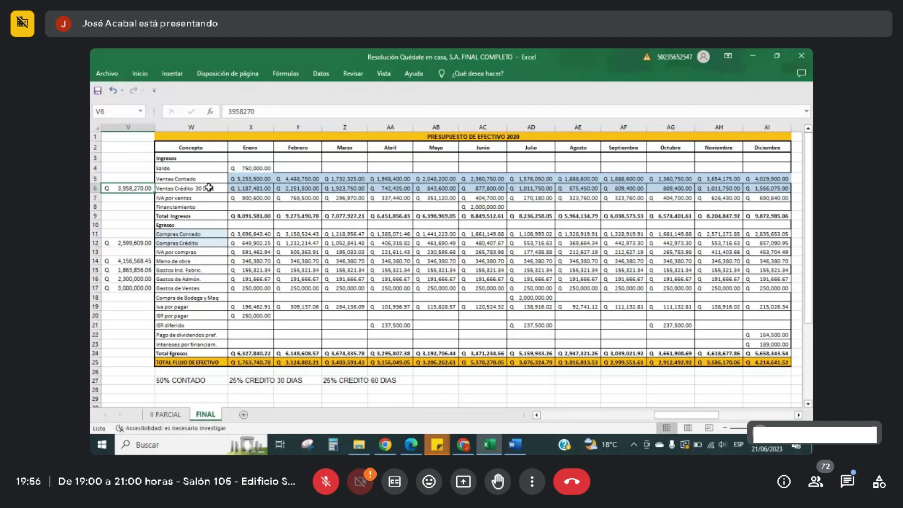
pyautogui.click(251, 188)
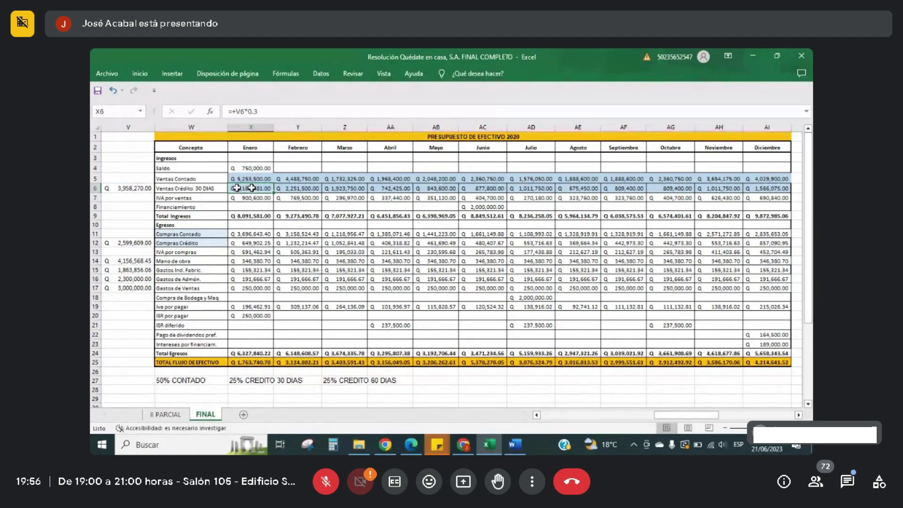
pyautogui.click(144, 188)
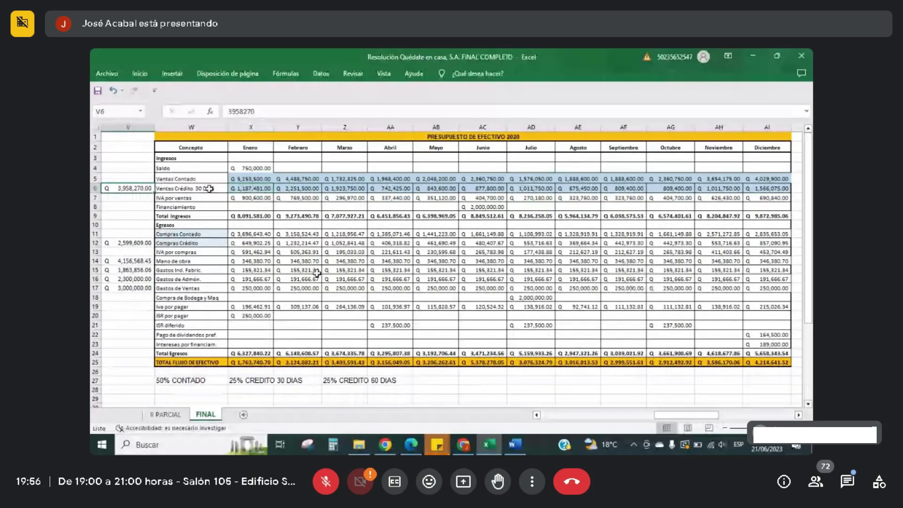
pyautogui.click(251, 188)
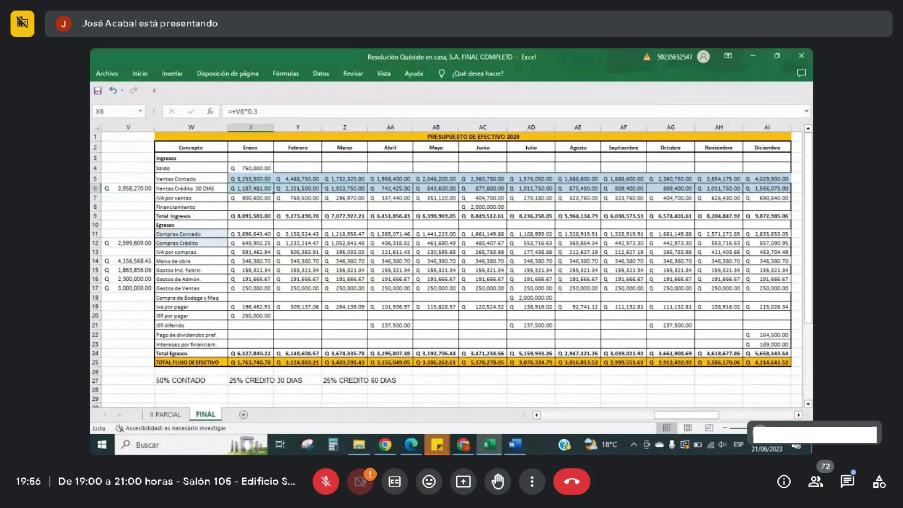
# Step: Compare the Ventas Crédito 30 DIAS formulas from January to April, ending with a brief switch to the Google Meet call
pyautogui.click(288, 190)
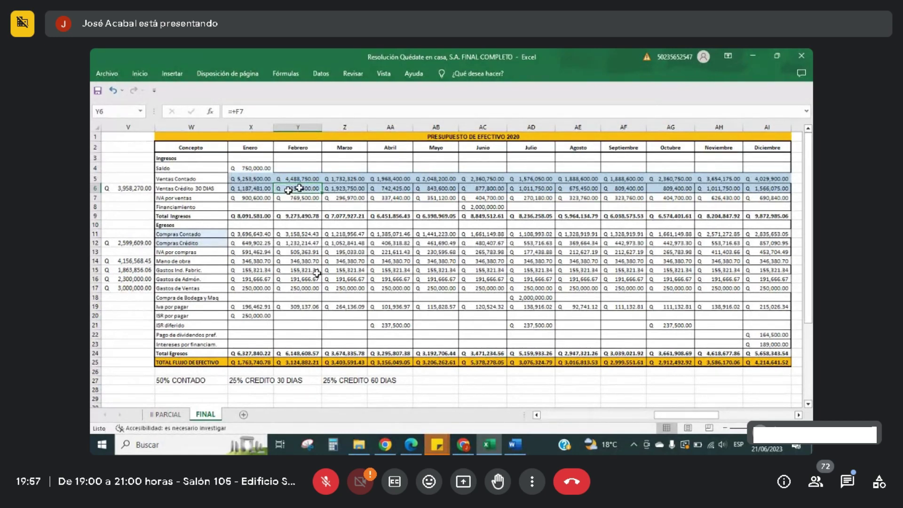
pyautogui.click(242, 189)
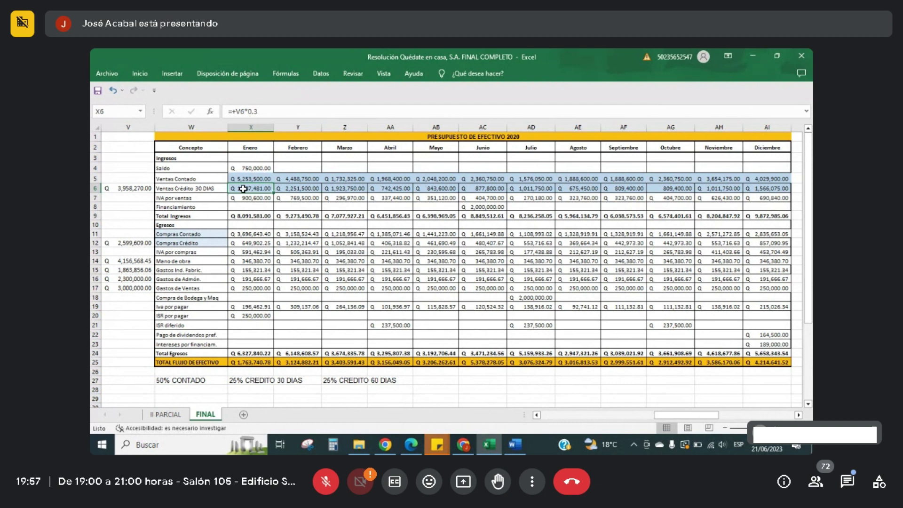
pyautogui.click(292, 188)
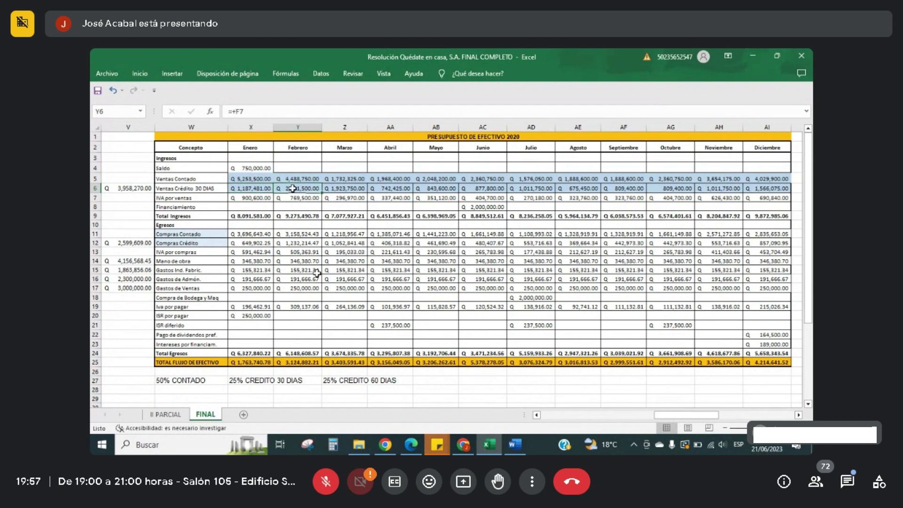
pyautogui.click(336, 189)
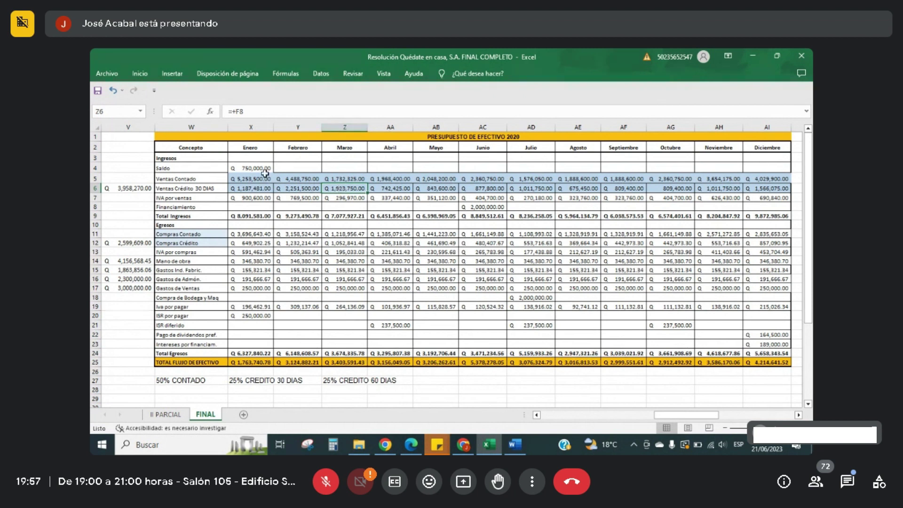
pyautogui.click(259, 190)
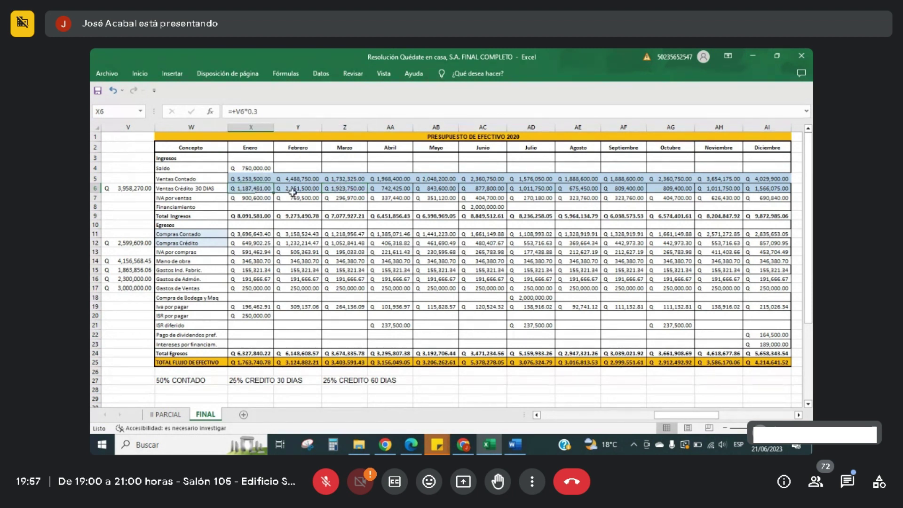
pyautogui.click(347, 188)
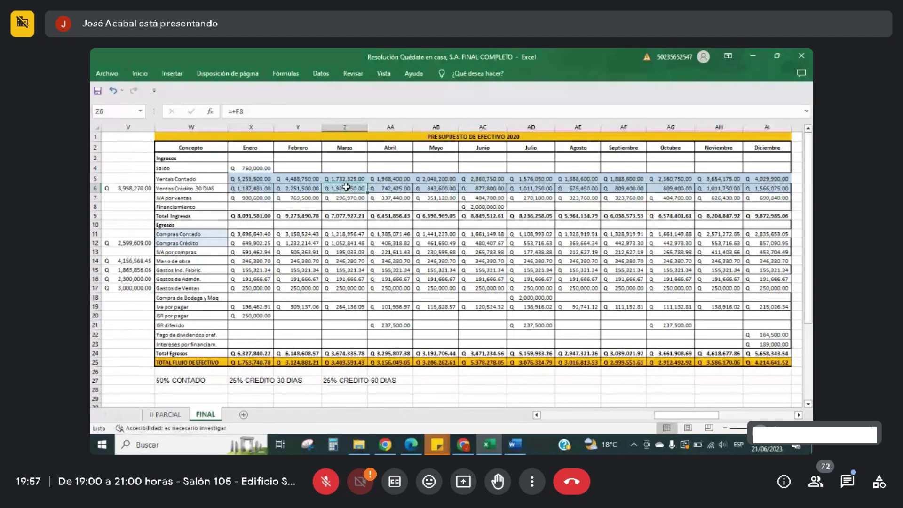
pyautogui.click(303, 188)
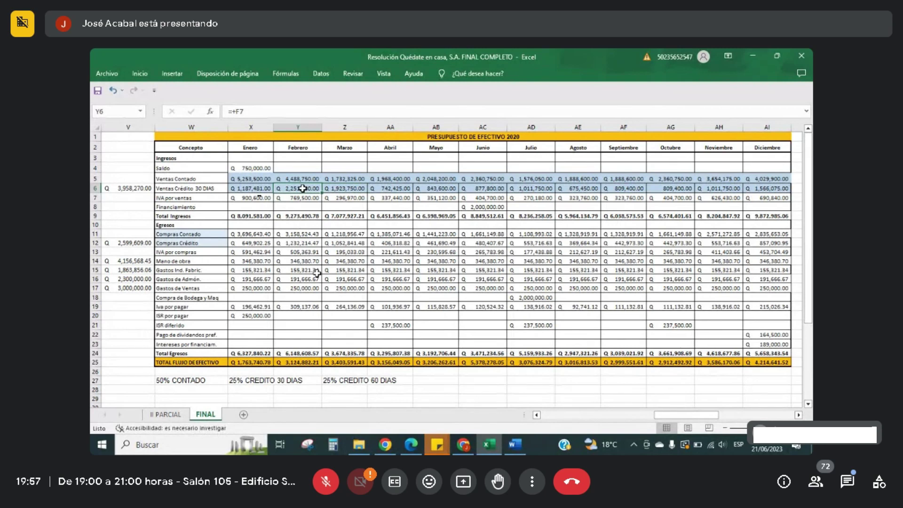
pyautogui.click(339, 186)
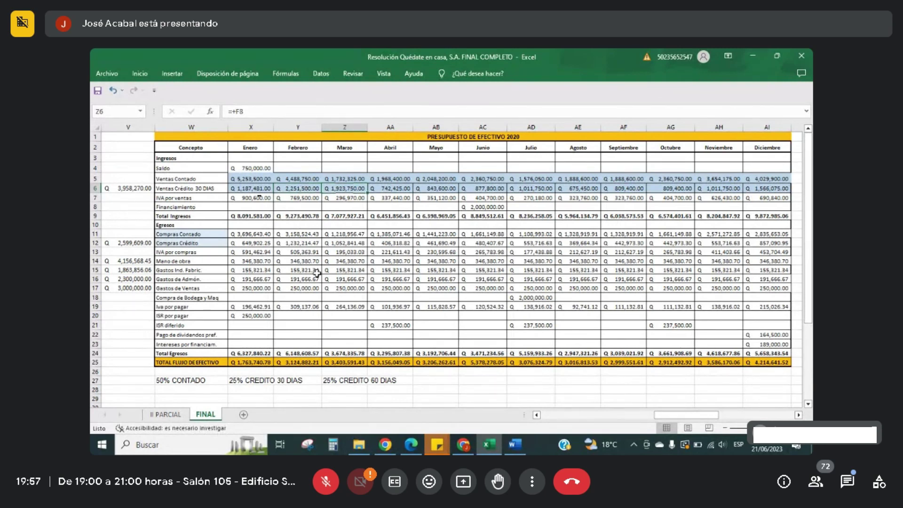
pyautogui.click(389, 187)
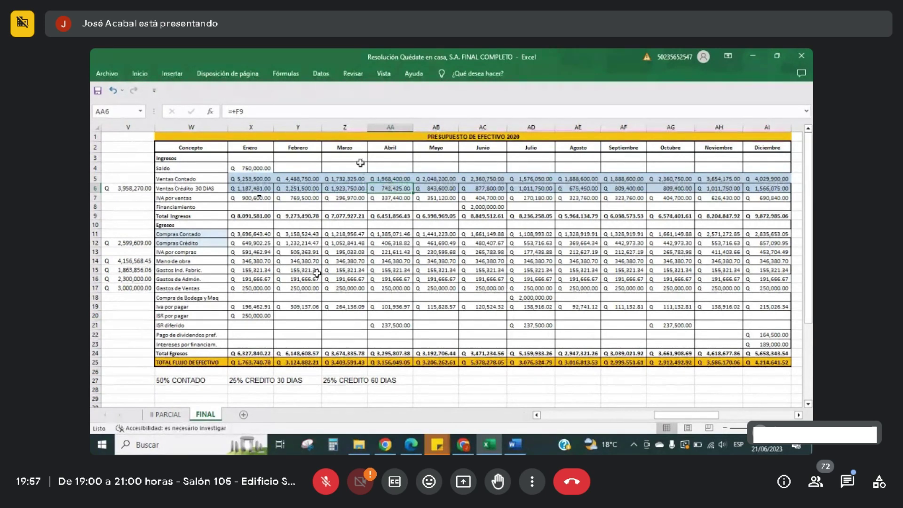
pyautogui.click(301, 189)
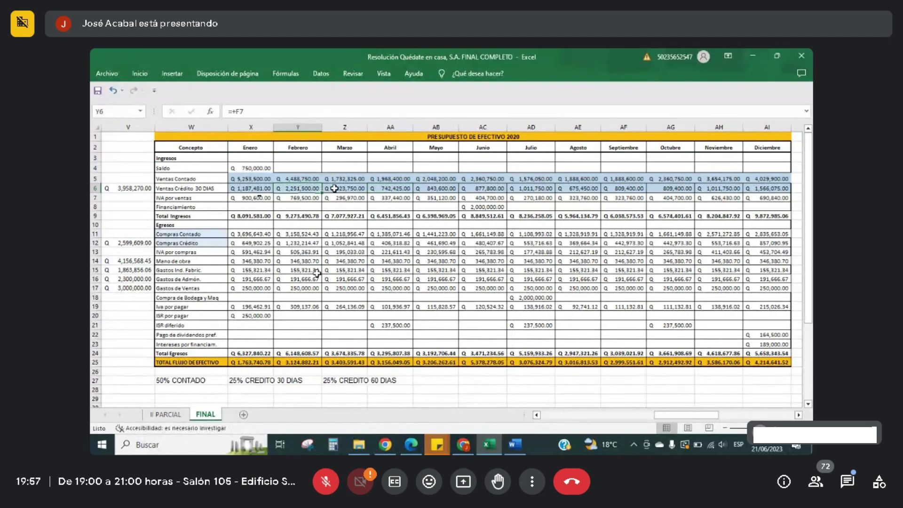
pyautogui.click(372, 188)
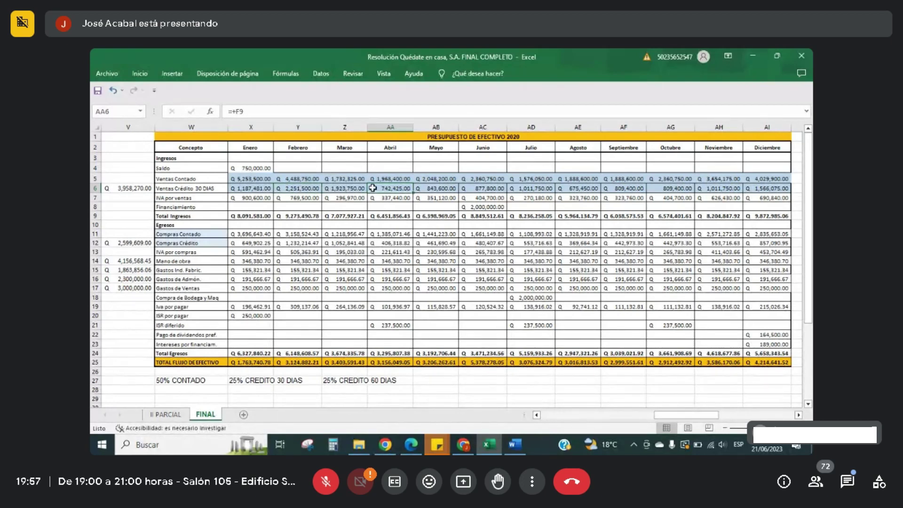
pyautogui.click(350, 189)
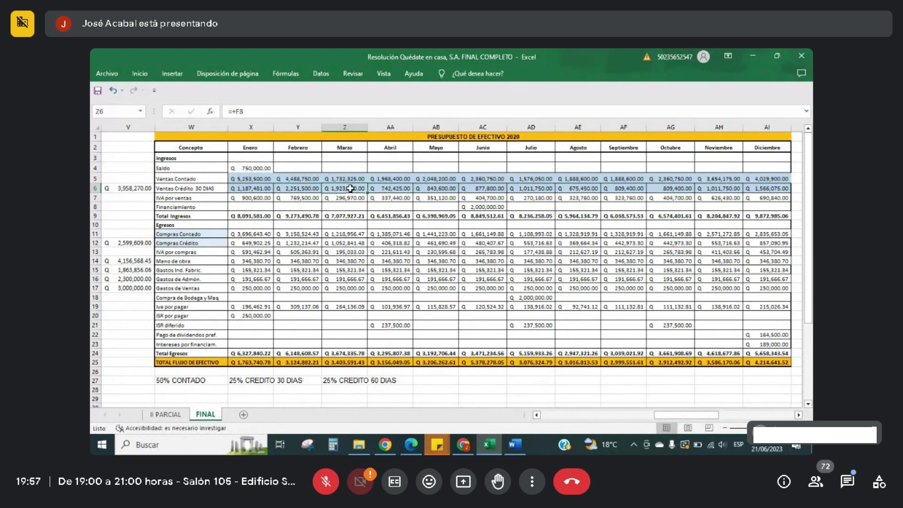
pyautogui.click(383, 188)
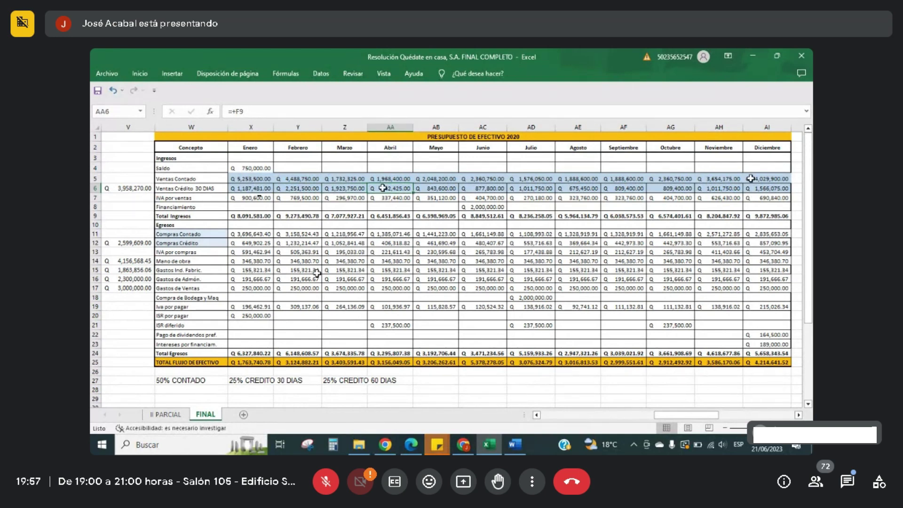
pyautogui.click(463, 444)
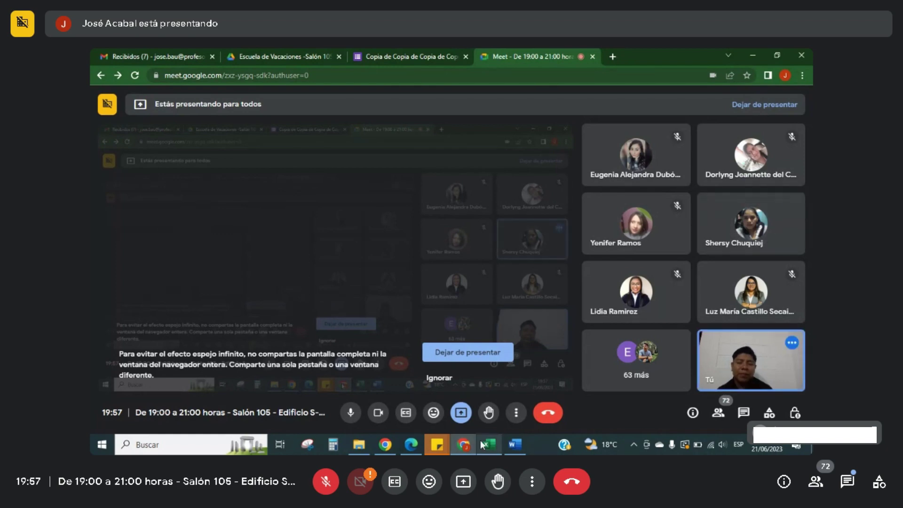
pyautogui.click(483, 444)
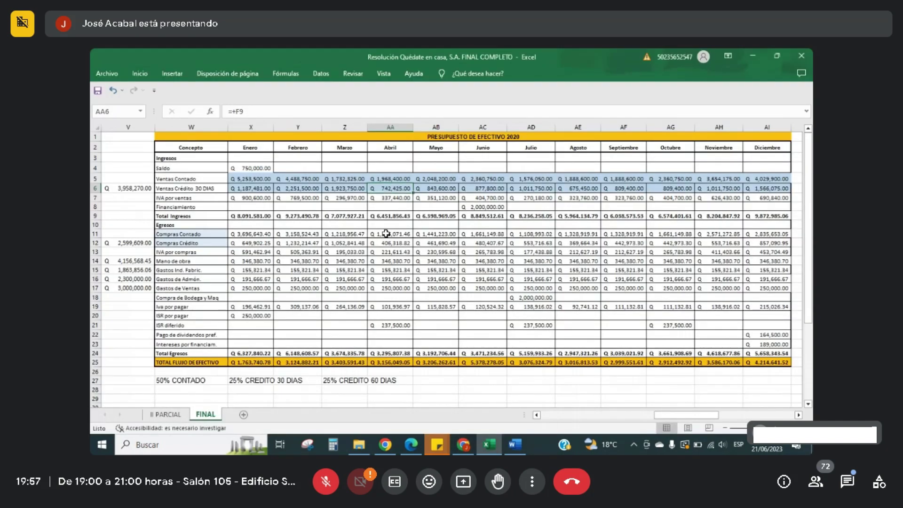
# Step: Trace January's IVA por ventas to the CÉDULA DEL IVA and select its IVA débito amounts from enero to diciembre
pyautogui.click(249, 198)
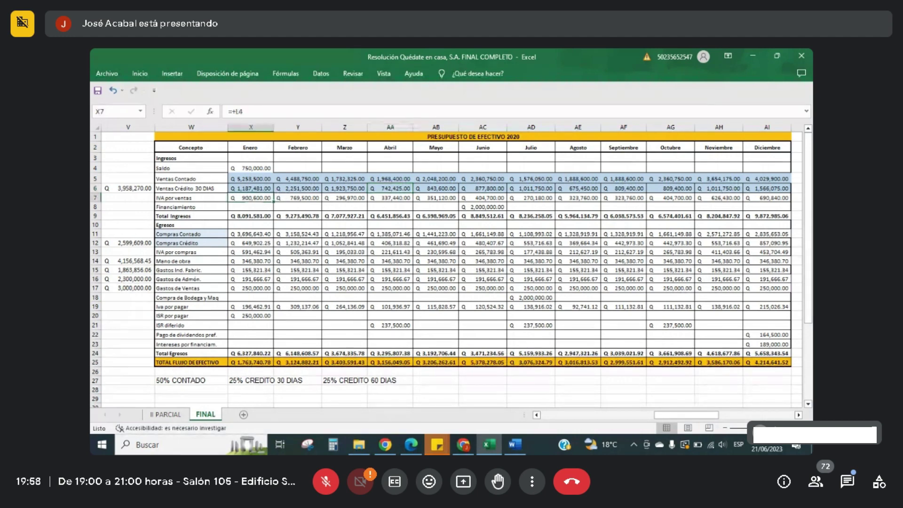
pyautogui.hscroll(-5, 250, 197)
pyautogui.click(248, 198)
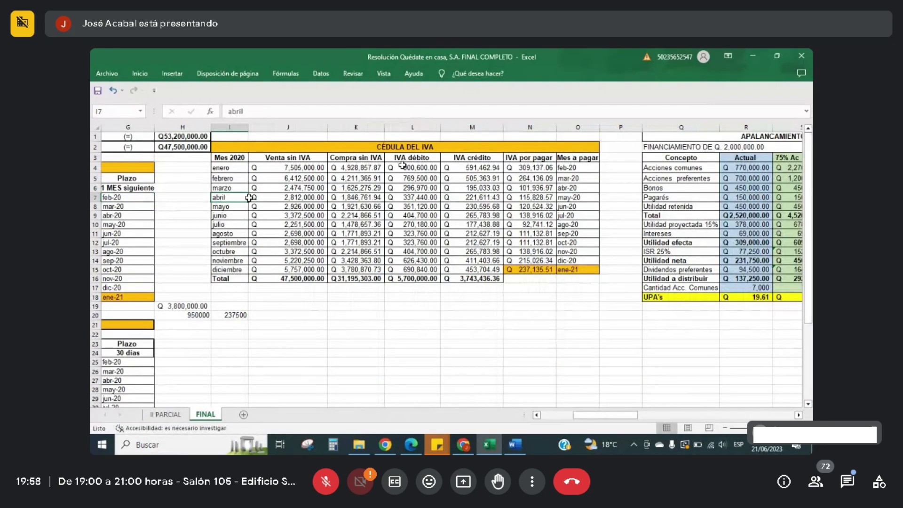
pyautogui.moveTo(403, 165); pyautogui.dragTo(408, 265)
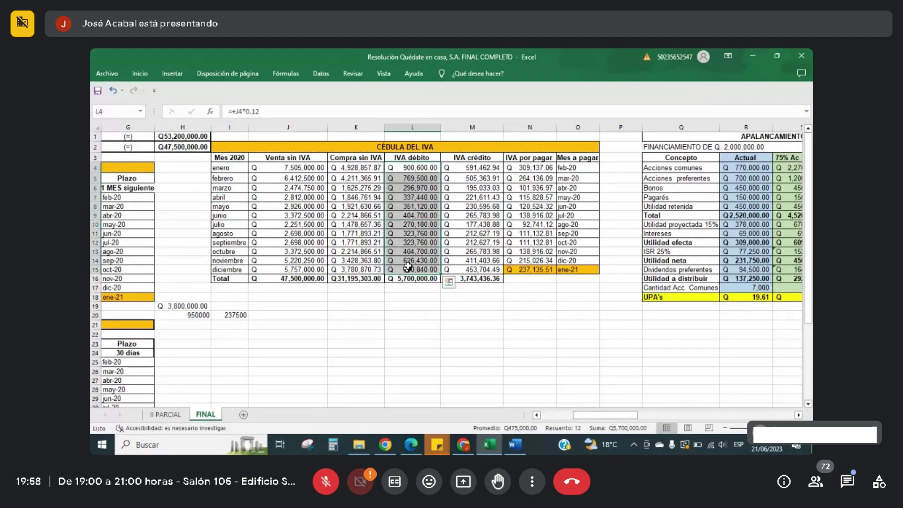
# Step: Return to the cash budget and fill the IVA por ventas amounts from Enero to Diciembre with light blue
pyautogui.press('Right')
pyautogui.press('Right')
pyautogui.press('Right')
pyautogui.press('Right')
pyautogui.press('Right')
pyautogui.press('Right')
pyautogui.press('Right')
pyautogui.press('Right')
pyautogui.press('Right')
pyautogui.press('Right')
pyautogui.press('Right')
pyautogui.press('Right')
pyautogui.press('Right')
pyautogui.press('Right')
pyautogui.press('Right')
pyautogui.press('Right')
pyautogui.press('Right')
pyautogui.press('Right')
pyautogui.press('Right')
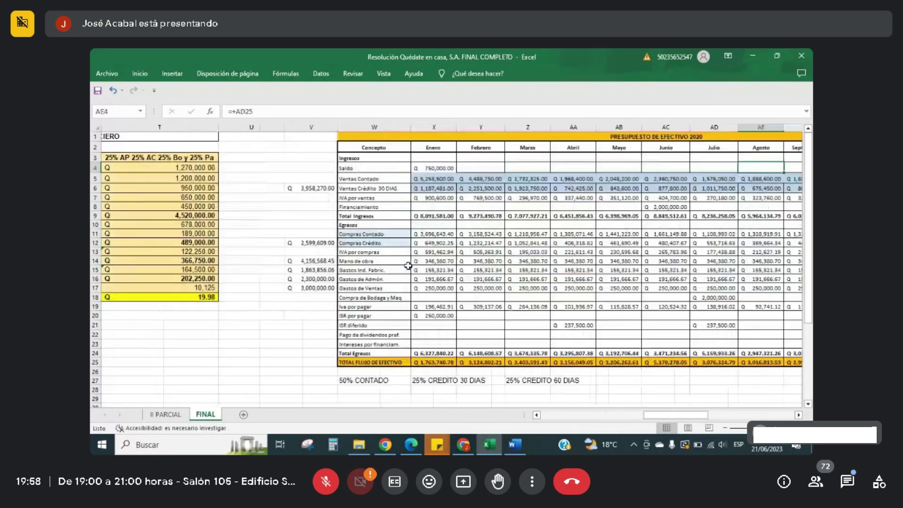
pyautogui.press('Left')
pyautogui.press('Up')
pyautogui.press('Down')
pyautogui.press('Down')
pyautogui.press('Down')
pyautogui.press('Left')
pyautogui.press('Left')
pyautogui.press('Left')
pyautogui.press('Left')
pyautogui.press('Left')
pyautogui.press('Left')
pyautogui.press('Left')
pyautogui.press('Right')
pyautogui.press('Down')
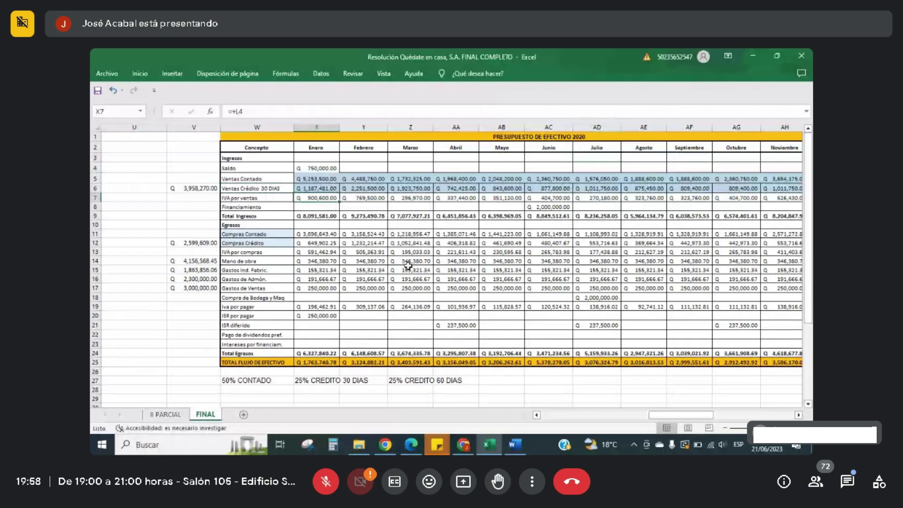
pyautogui.hotkey('shift', 'Right')
pyautogui.hotkey('shift', 'Right')
pyautogui.hotkey('shift', 'Right')
pyautogui.hotkey('shift', 'Right')
pyautogui.hotkey('shift', 'Right')
pyautogui.hotkey('shift', 'Right')
pyautogui.hotkey('shift', 'Right')
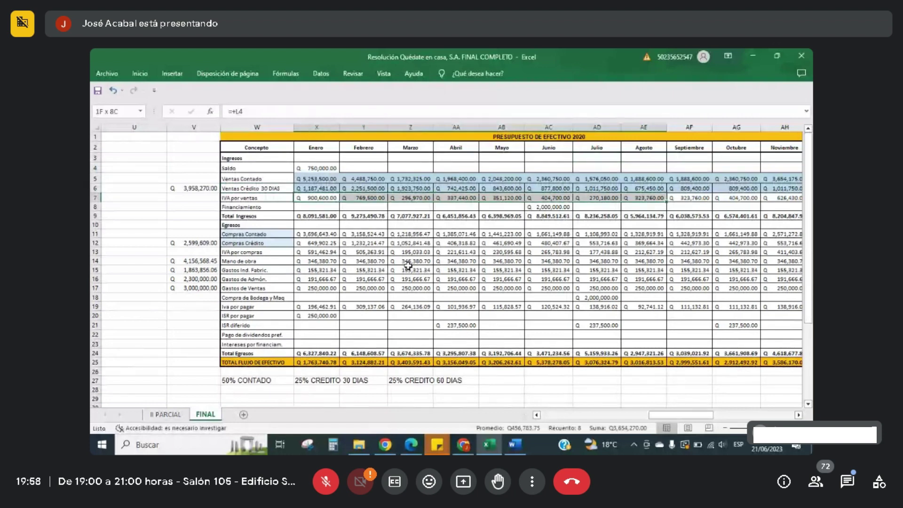
pyautogui.hotkey('shift', 'Right')
pyautogui.hotkey('shift', 'Right')
pyautogui.hotkey('shift', 'Right')
pyautogui.hotkey('shift', 'Right')
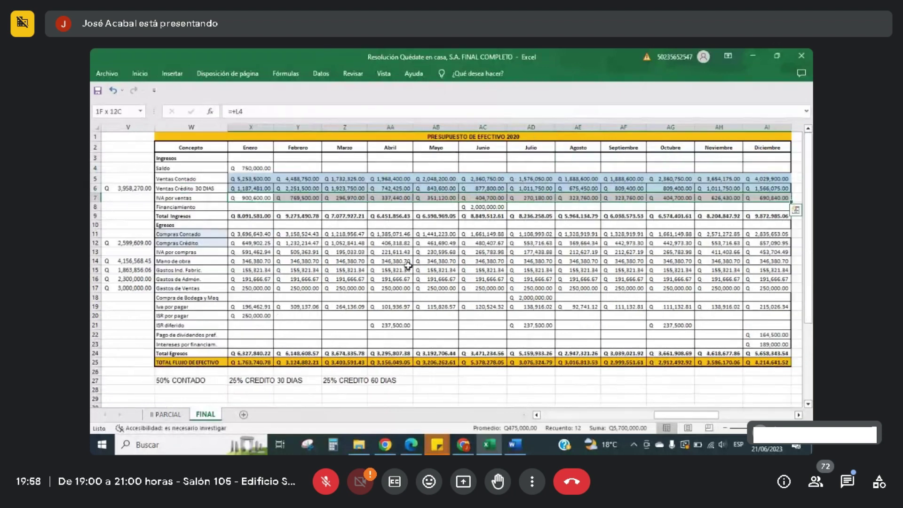
pyautogui.click(140, 74)
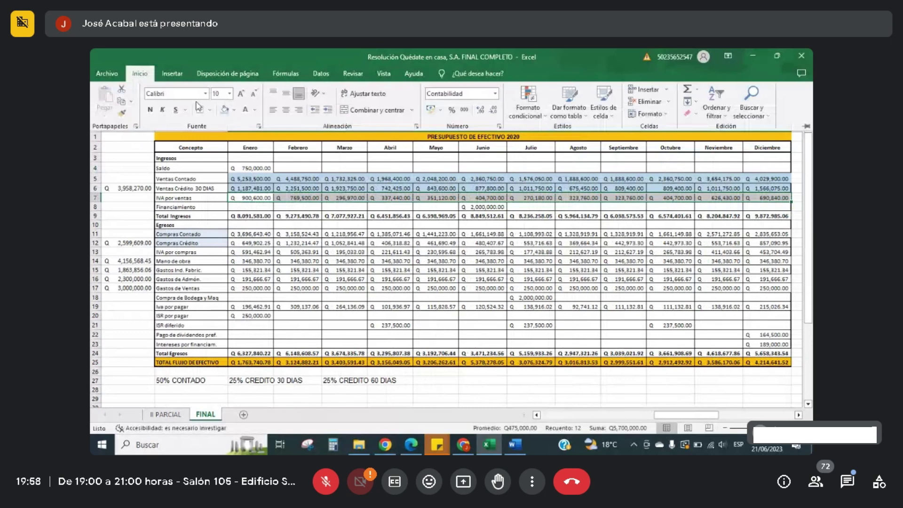
pyautogui.click(243, 206)
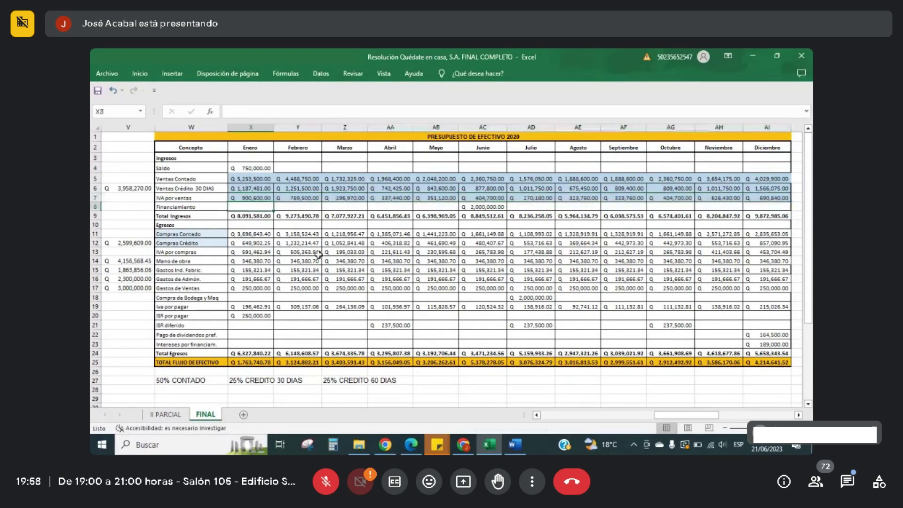
# Step: Switch to the exercise PDF in Edge and select the passage about obtaining financing in June 2020 for the July purchase
pyautogui.click(410, 444)
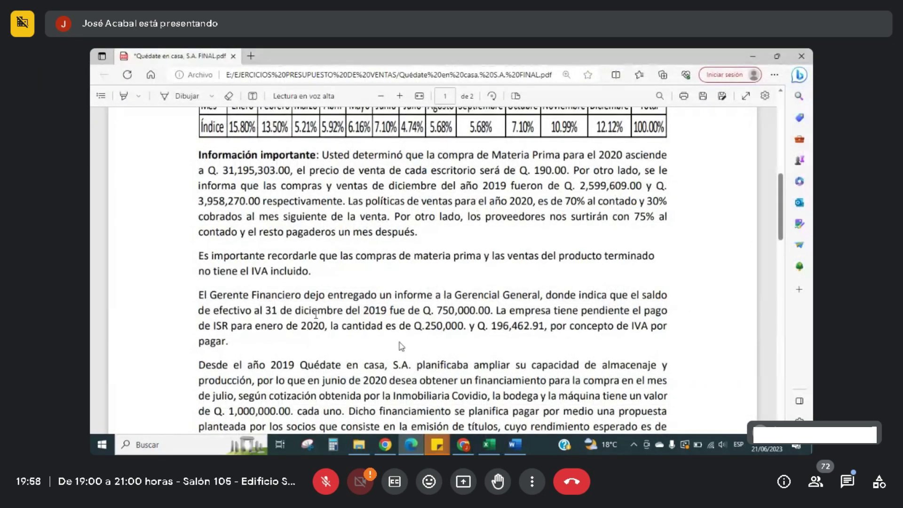
pyautogui.scroll(-1, 401, 346)
pyautogui.scroll(-2, 318, 317)
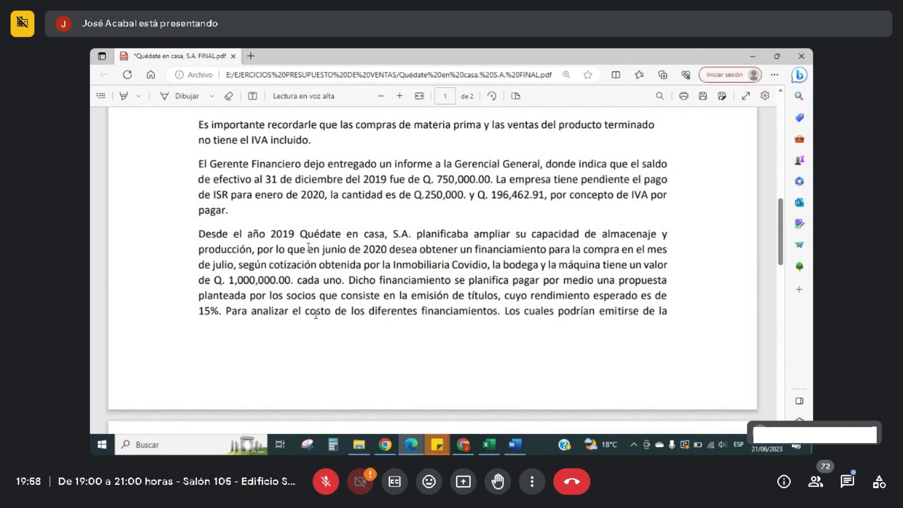
pyautogui.moveTo(258, 250); pyautogui.dragTo(232, 267)
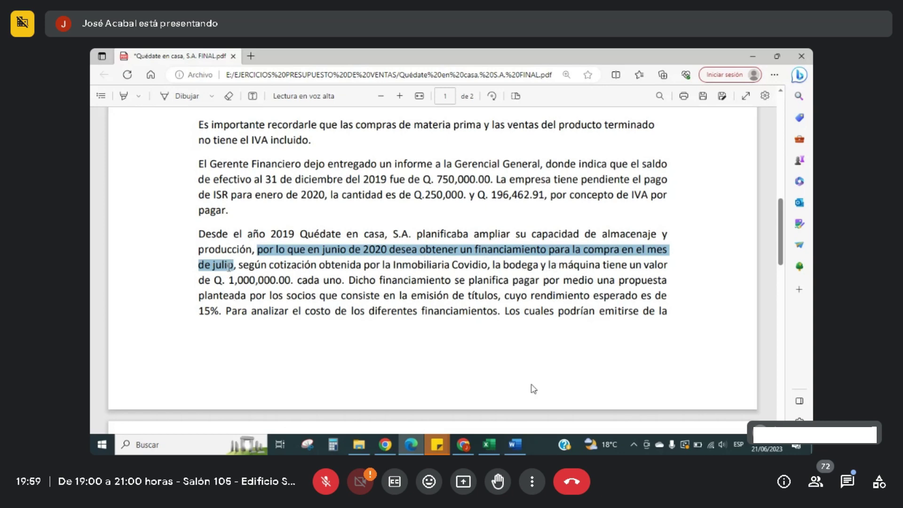
# Step: Return to the Excel cash budget, fill June's Financiamiento amount with light blue, and recheck the financing passage in the exercise PDF
pyautogui.click(491, 443)
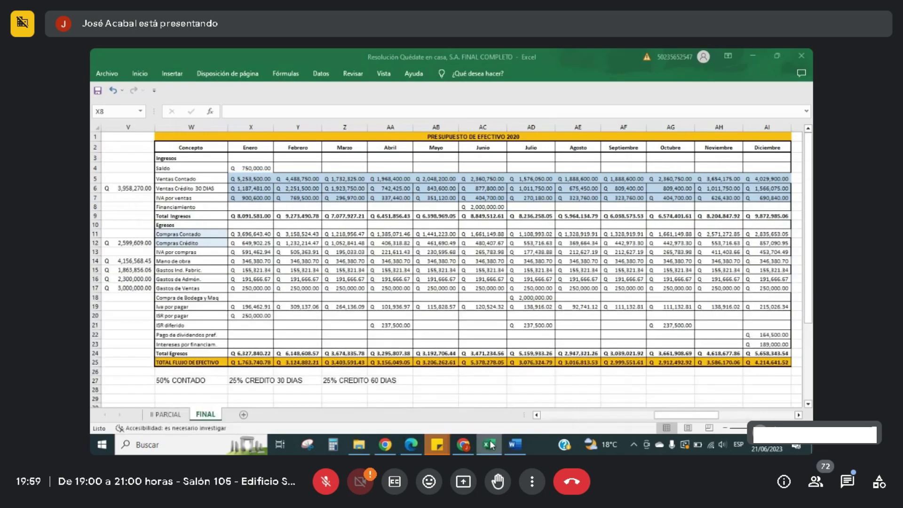
pyautogui.click(192, 208)
pyautogui.press('Right')
pyautogui.press('Right')
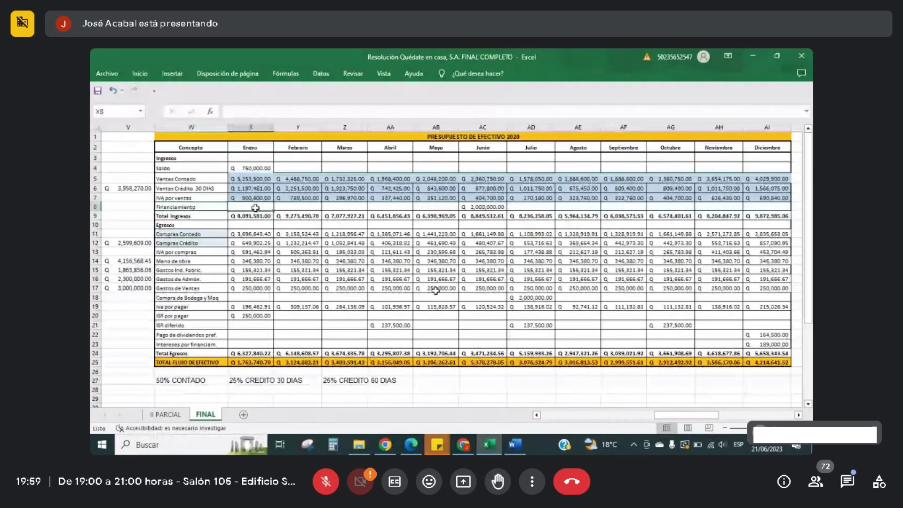
pyautogui.press('Right')
pyautogui.press('Right')
pyautogui.press('Right')
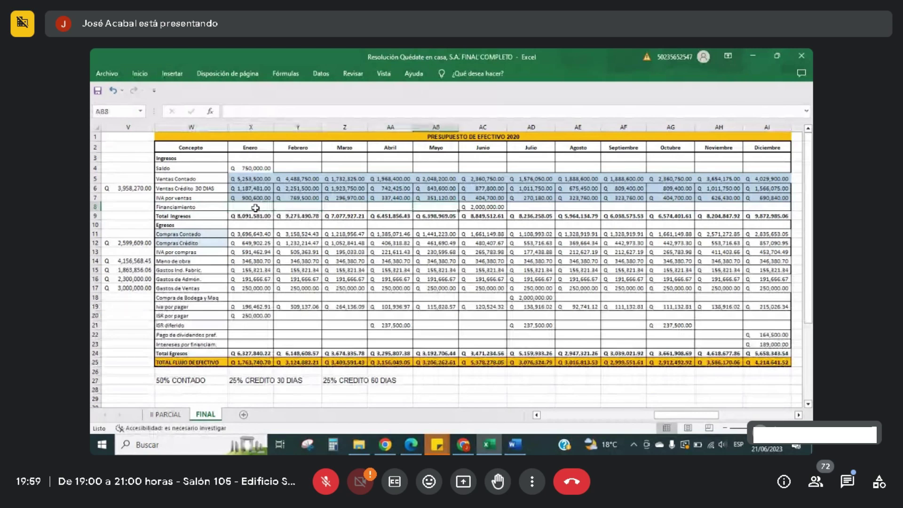
pyautogui.press('Right')
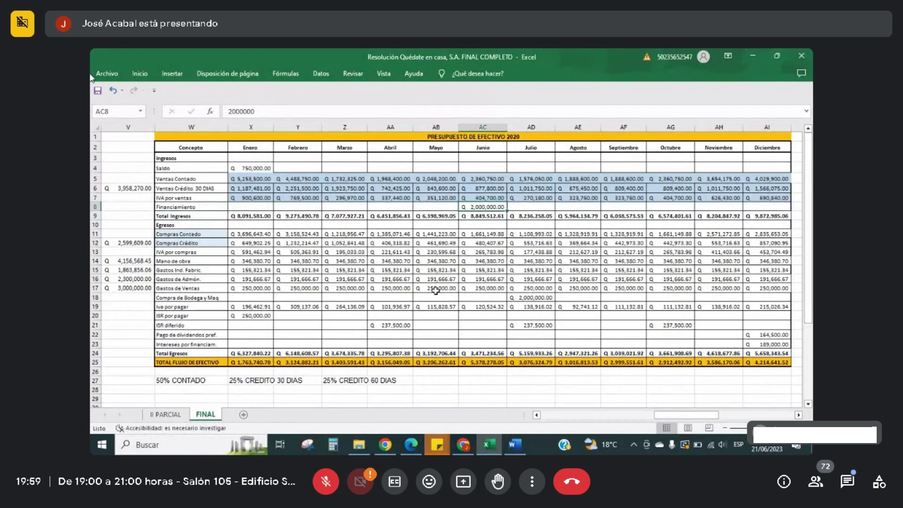
pyautogui.click(140, 74)
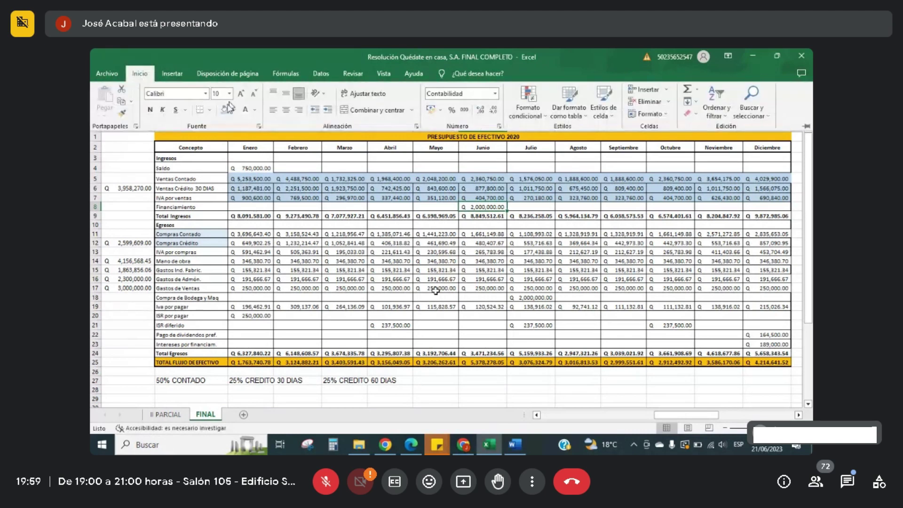
pyautogui.click(499, 208)
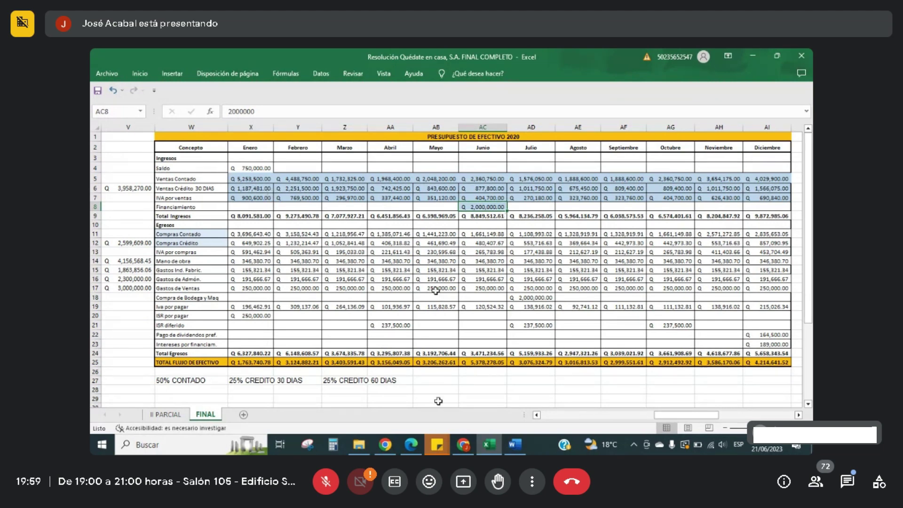
pyautogui.click(411, 445)
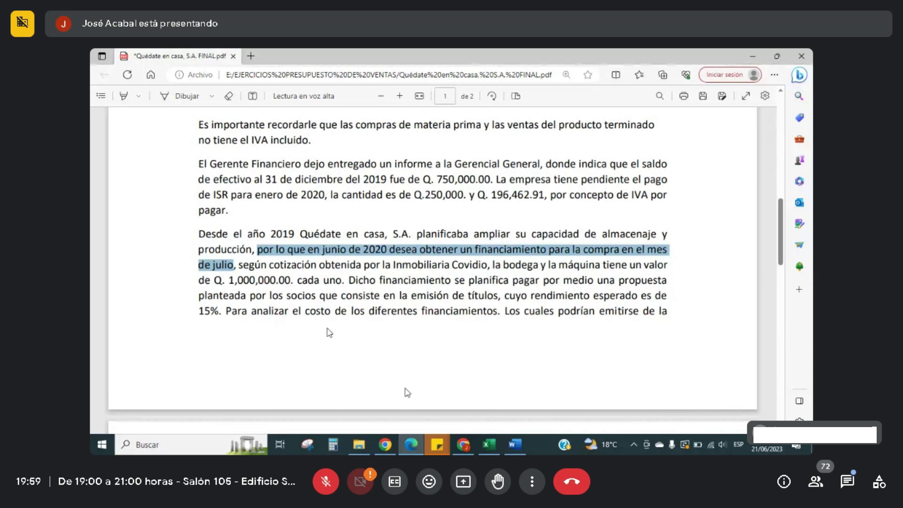
pyautogui.click(490, 446)
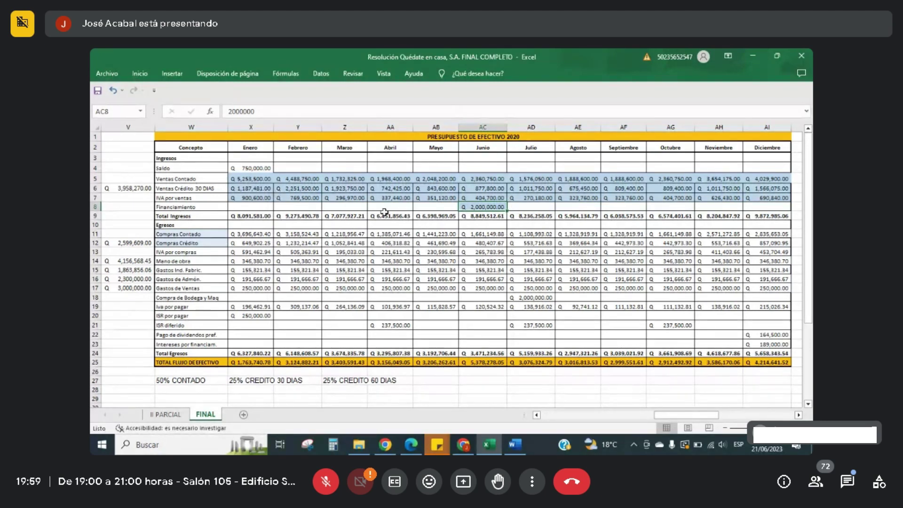
# Step: Check which January amounts make up Total Ingresos and fill January's Saldo amount with light blue
pyautogui.click(256, 217)
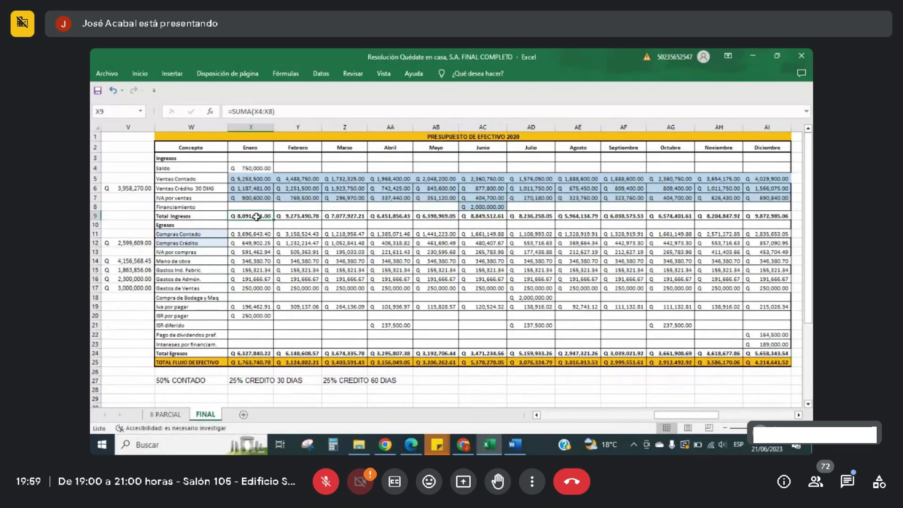
pyautogui.moveTo(249, 169); pyautogui.dragTo(254, 198)
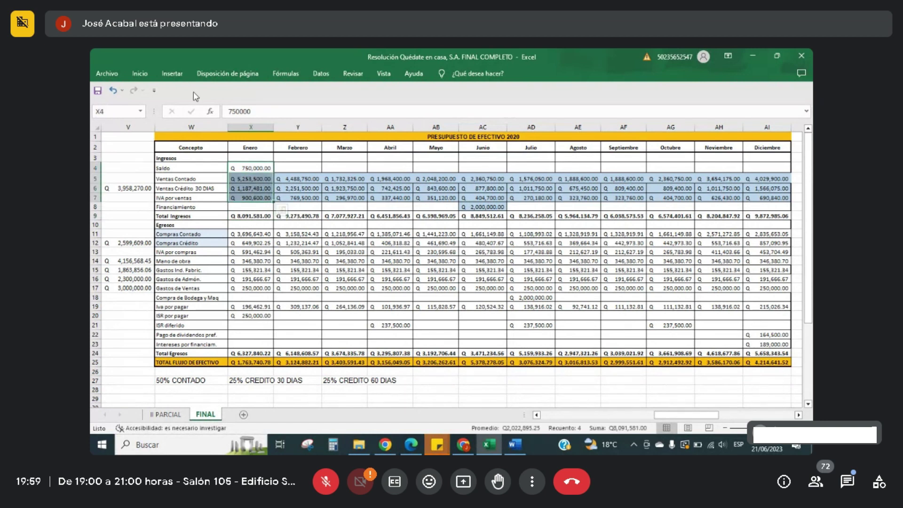
pyautogui.click(250, 168)
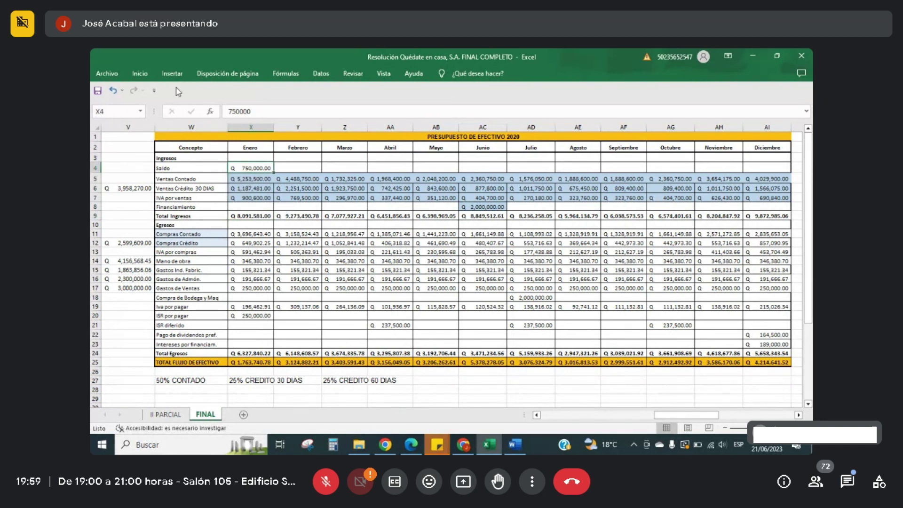
pyautogui.click(146, 77)
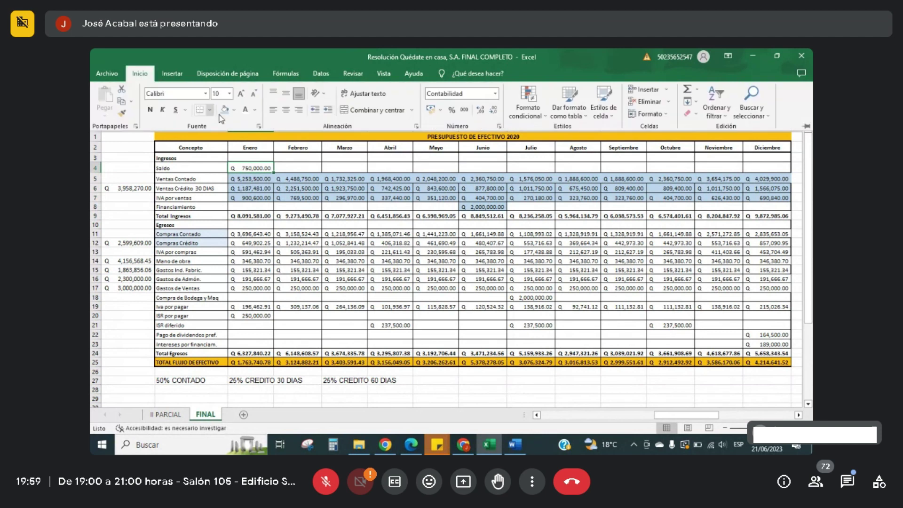
pyautogui.click(256, 202)
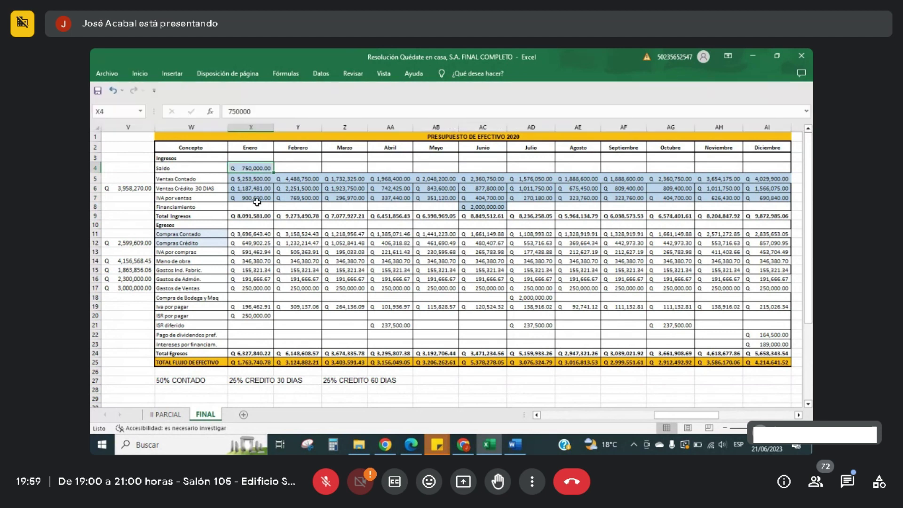
# Step: Compare the Total Ingresos of Enero and Febrero with the income amounts each one adds up
pyautogui.click(258, 216)
pyautogui.moveTo(251, 168); pyautogui.dragTo(253, 197)
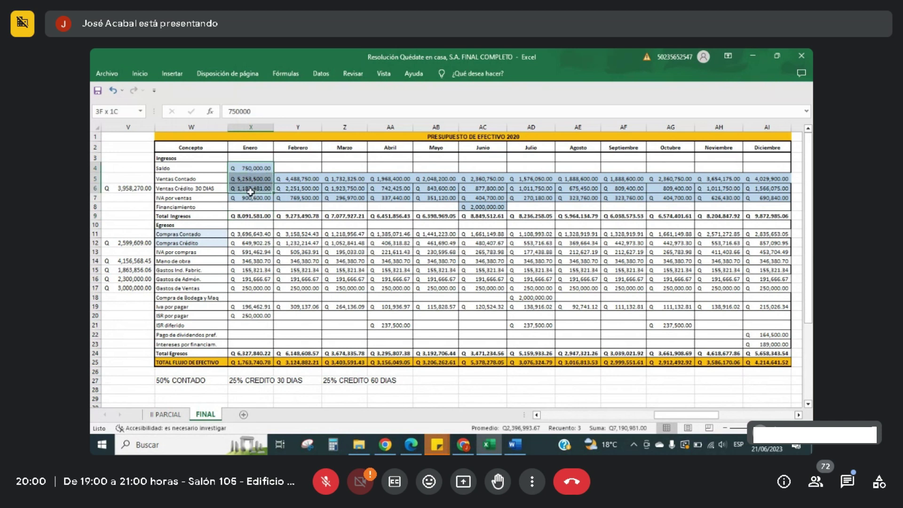
pyautogui.click(302, 212)
pyautogui.moveTo(311, 179); pyautogui.dragTo(308, 196)
pyautogui.click(304, 216)
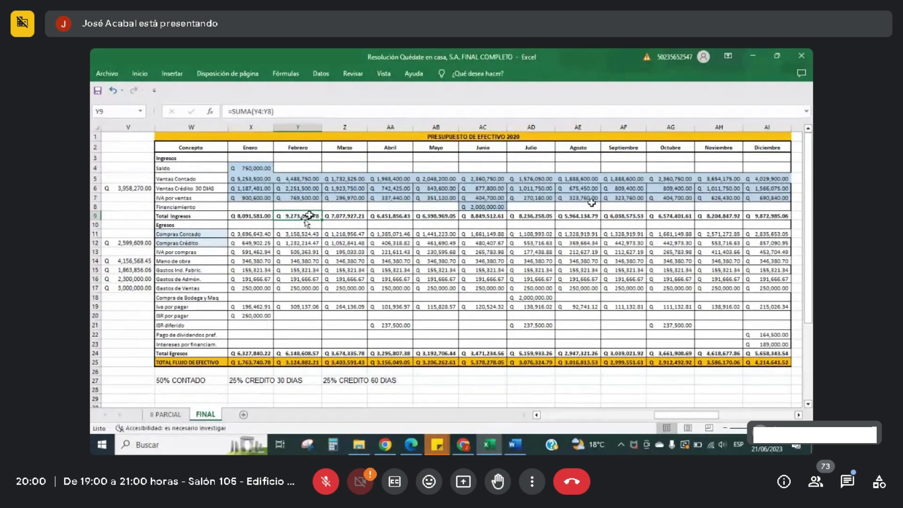
pyautogui.click(470, 447)
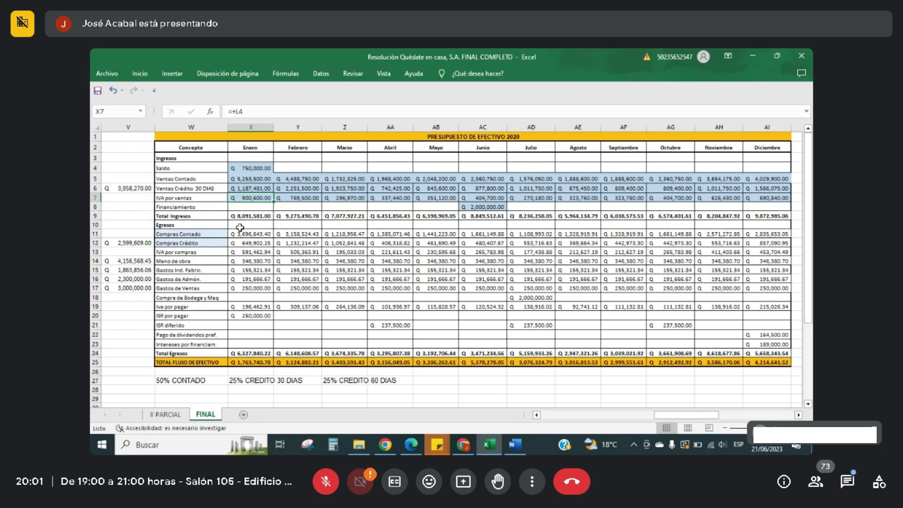
# Step: Select the Ventas Crédito 30 DIAS amounts from Febrero to Diciembre in the cash budget
pyautogui.press('Up')
pyautogui.press('Right')
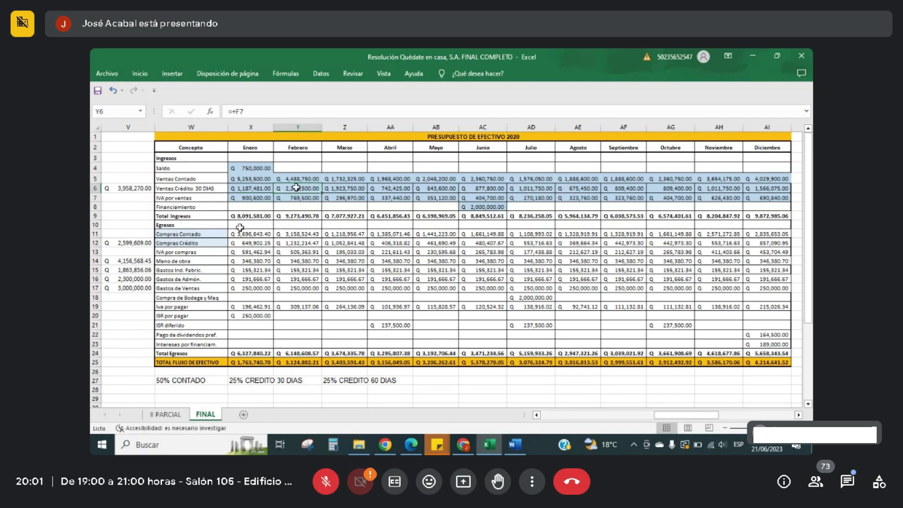
pyautogui.hotkey('shift', 'Right')
pyautogui.hotkey('shift', 'Right')
pyautogui.hotkey('shift', 'Right')
pyautogui.hotkey('shift', 'Right')
pyautogui.hotkey('shift', 'Right')
pyautogui.hotkey('shift', 'Right')
pyautogui.hotkey('shift', 'Right')
pyautogui.hotkey('shift', 'Right')
pyautogui.hotkey('shift', 'Right')
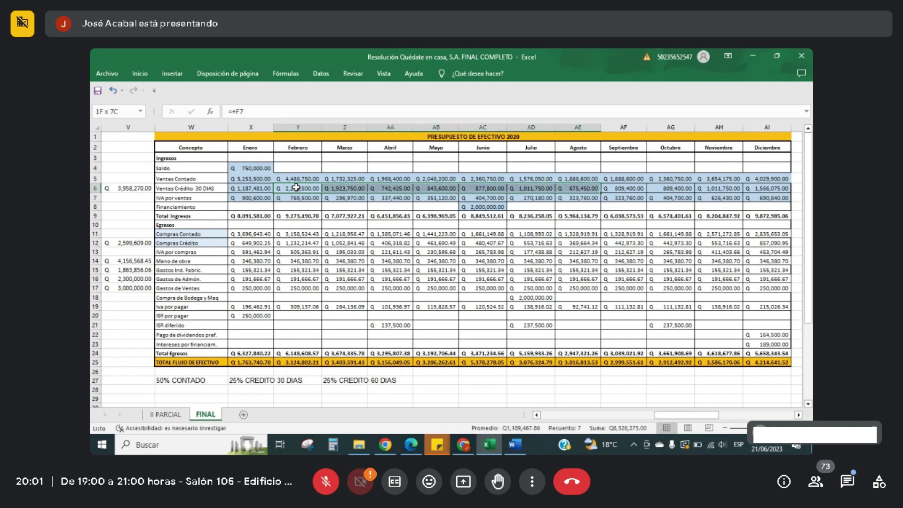
pyautogui.hotkey('shift', 'Right')
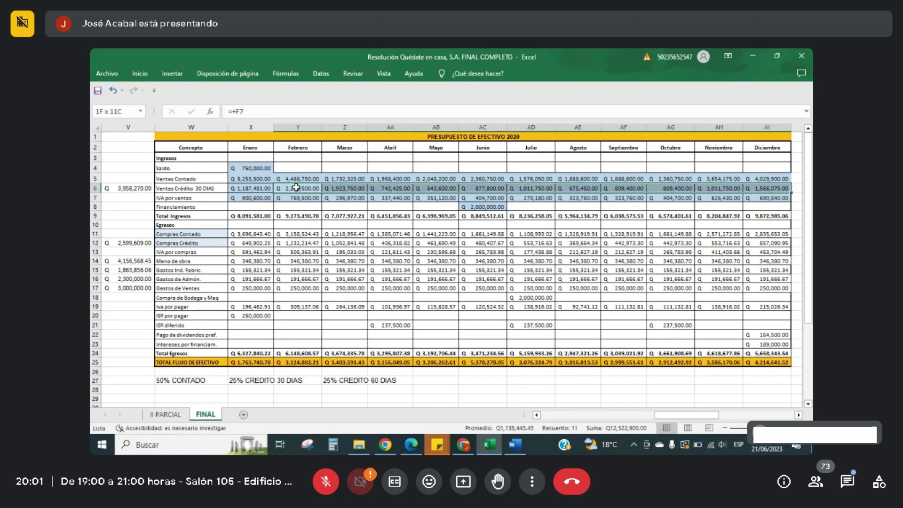
# Step: Go to the CÉDULA DE VENTAS and select the Contado amounts from enero to diciembre, followed by the Crédito amounts from enero to noviembre
pyautogui.click(296, 187)
pyautogui.press('Left')
pyautogui.press('Left')
pyautogui.press('Left')
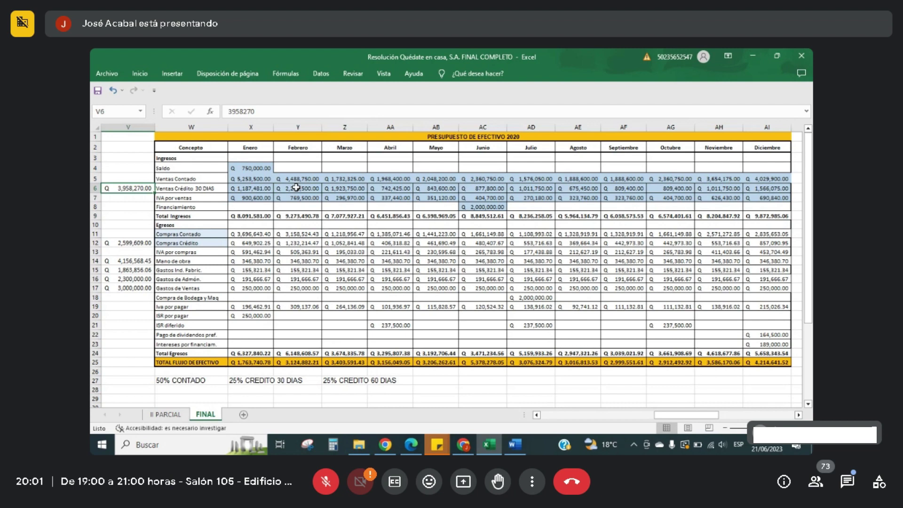
pyautogui.press('Left')
pyautogui.press('Left')
pyautogui.press('Left')
pyautogui.press('Left')
pyautogui.press('Left')
pyautogui.press('Left')
pyautogui.press('Left')
pyautogui.press('Left')
pyautogui.press('Left')
pyautogui.press('Left')
pyautogui.press('Left')
pyautogui.press('Left')
pyautogui.press('Left')
pyautogui.press('Left')
pyautogui.press('Left')
pyautogui.press('Left')
pyautogui.press('Left')
pyautogui.press('Left')
pyautogui.press('Left')
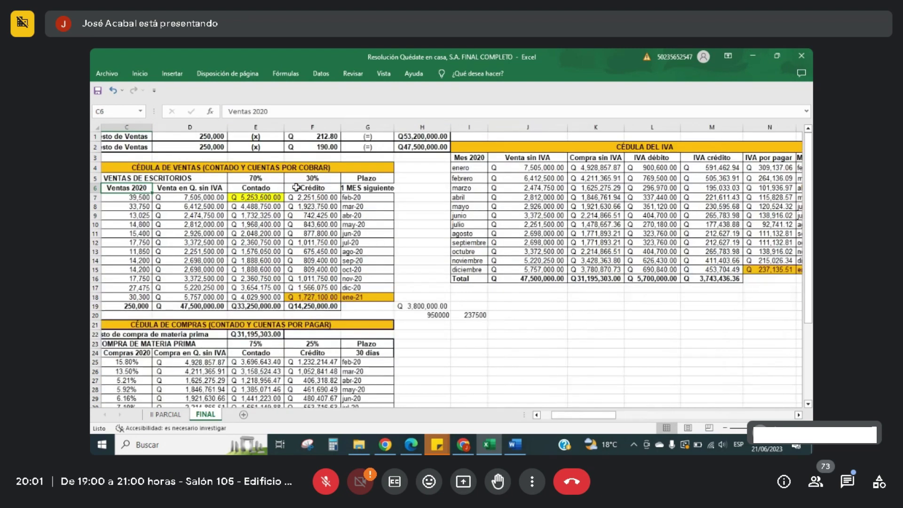
pyautogui.press('Left')
pyautogui.press('Left')
pyautogui.moveTo(321, 197); pyautogui.dragTo(321, 296)
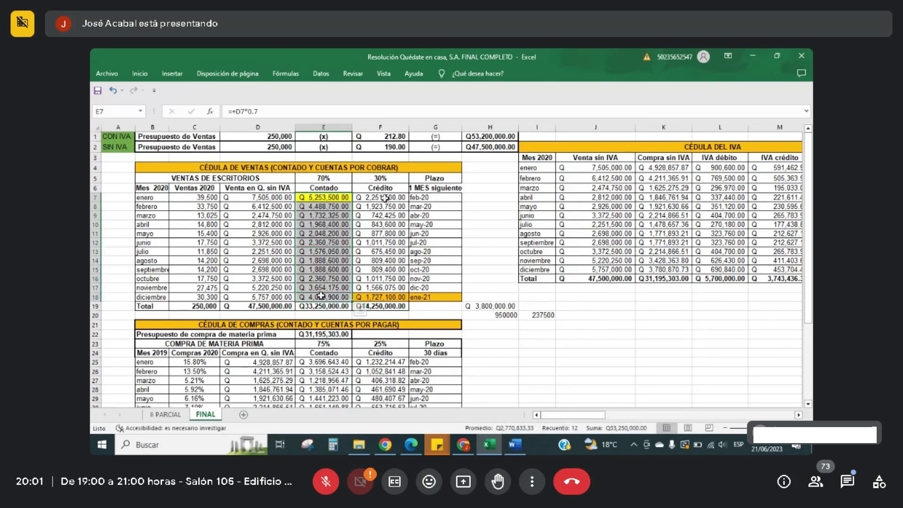
pyautogui.moveTo(385, 198); pyautogui.dragTo(385, 285)
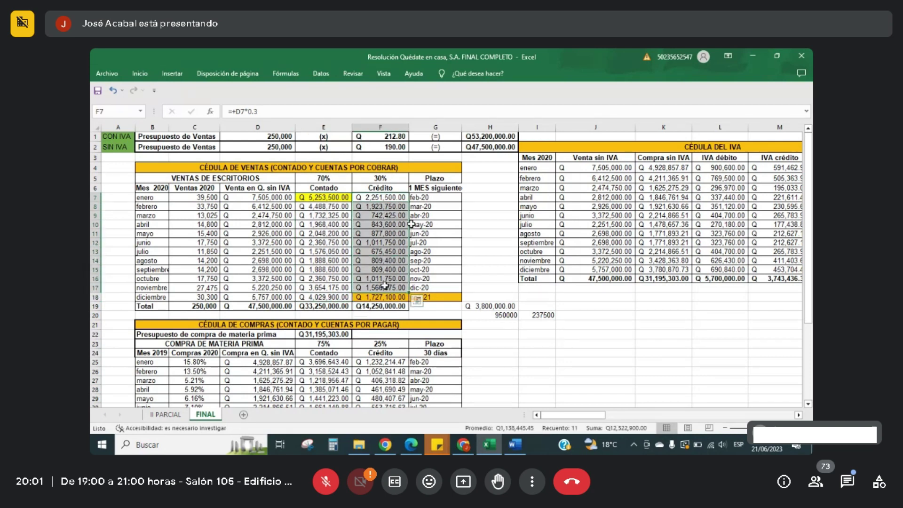
# Step: Trace enero's credit sale in the CÉDULA DE VENTAS to its feb-20 collection month
pyautogui.click(150, 199)
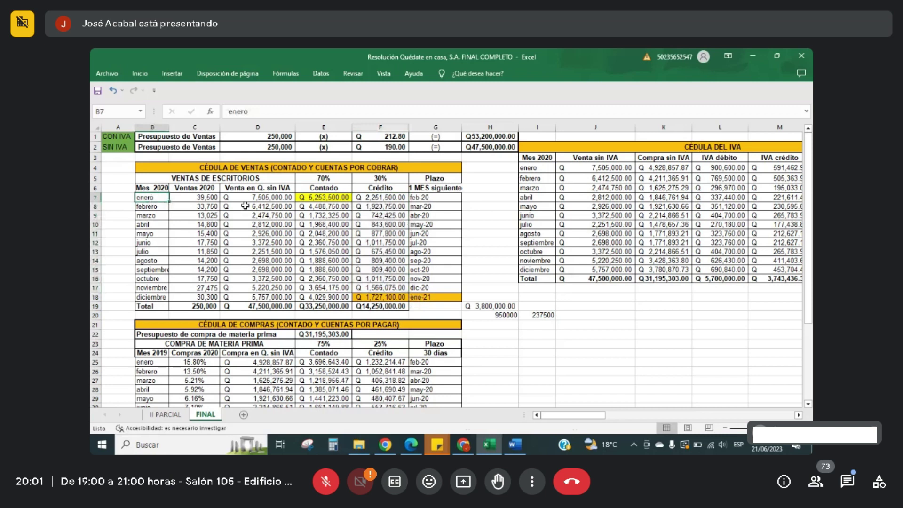
pyautogui.click(391, 198)
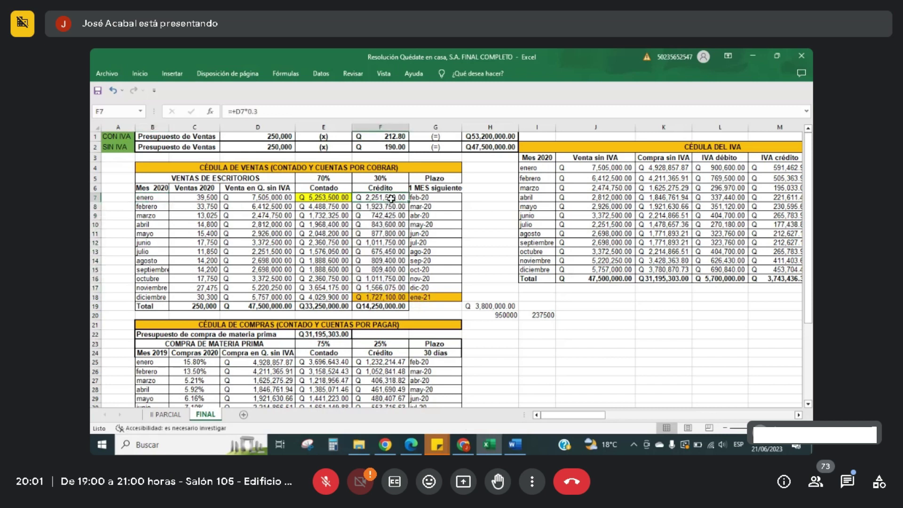
pyautogui.press('Right')
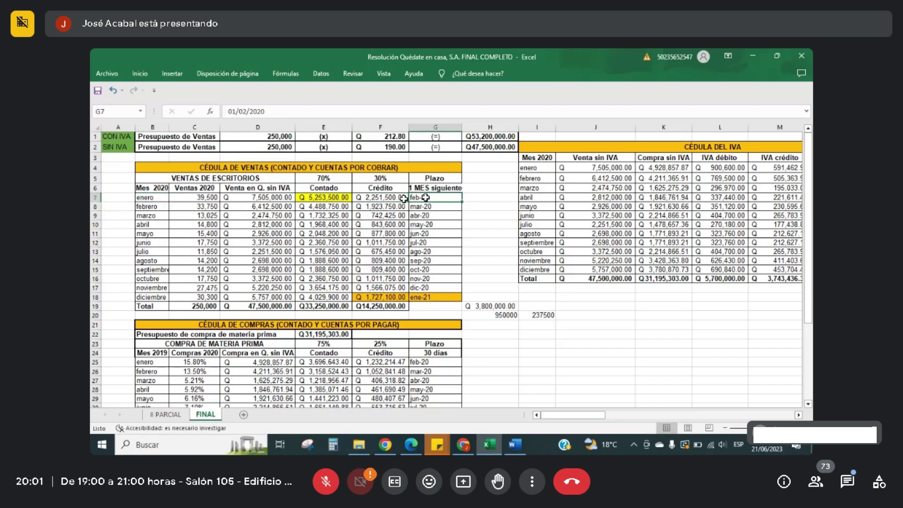
# Step: Return to the cash budget and check the Ventas Crédito 30 DIAS formulas from Febrero to Mayo against the sales schedule
pyautogui.click(398, 200)
pyautogui.press('Up')
pyautogui.press('Right')
pyautogui.press('Right')
pyautogui.press('Right')
pyautogui.press('Right')
pyautogui.press('Right')
pyautogui.press('Right')
pyautogui.press('Right')
pyautogui.press('Right')
pyautogui.press('Right')
pyautogui.press('Right')
pyautogui.press('Right')
pyautogui.press('Right')
pyautogui.press('Right')
pyautogui.press('Right')
pyautogui.press('Right')
pyautogui.press('Right')
pyautogui.press('Right')
pyautogui.press('Right')
pyautogui.press('Right')
pyautogui.press('Right')
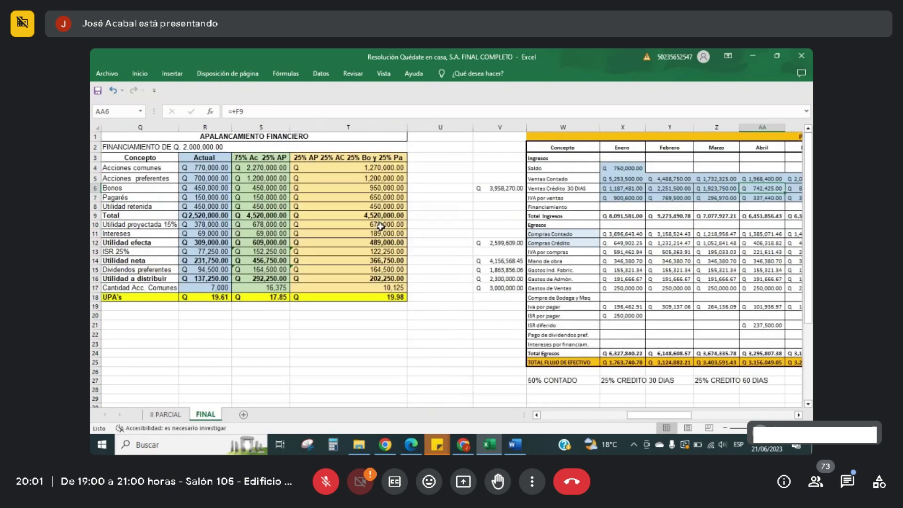
pyautogui.press('Right')
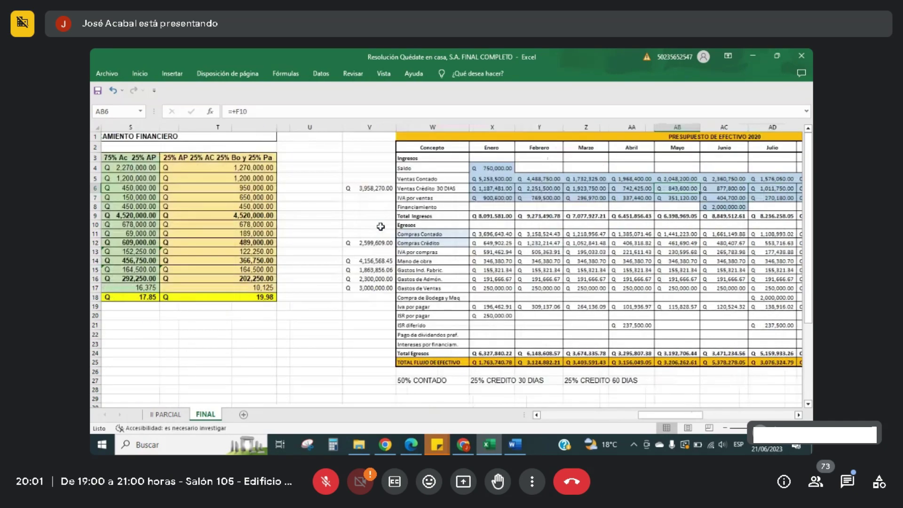
pyautogui.press('Left')
pyautogui.press('Left')
pyautogui.press('Left')
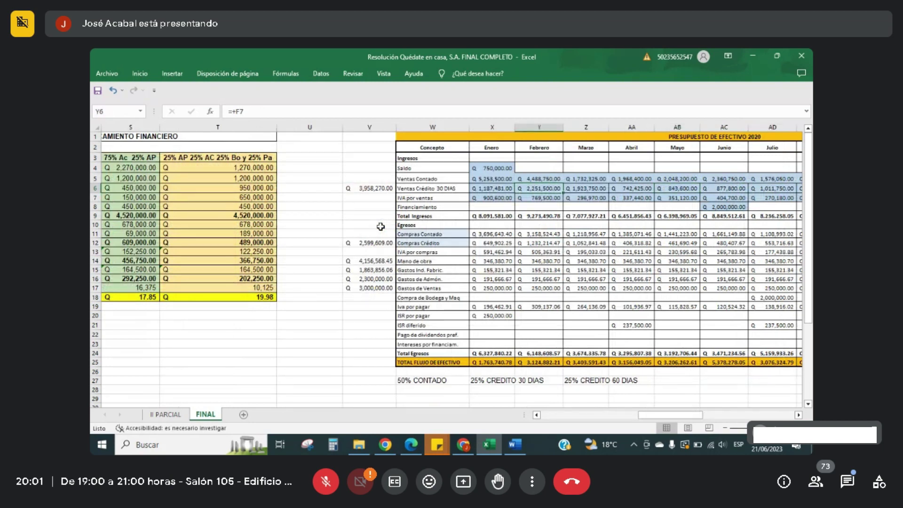
pyautogui.press('Right')
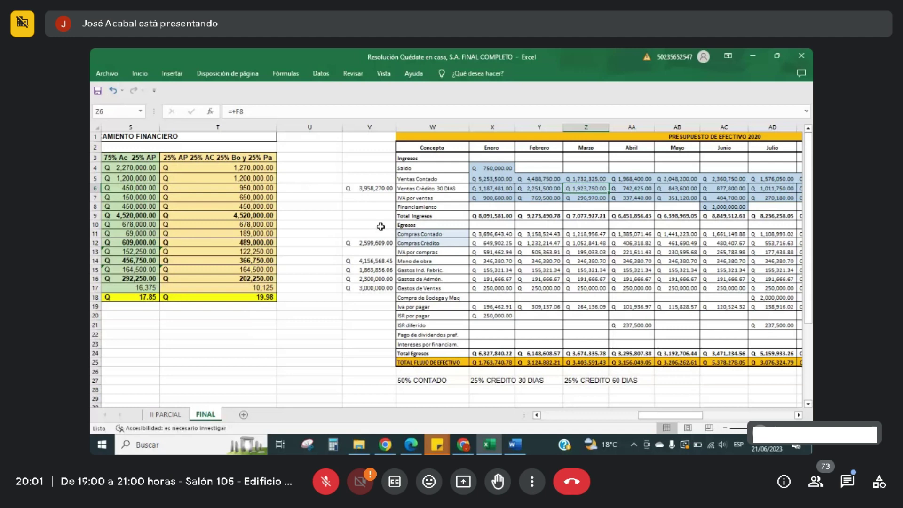
# Step: Go back to the CÉDULA DE VENTAS and select the Plazo column from the 1 MES siguiente heading through dic-20
pyautogui.press('Left')
pyautogui.press('Left')
pyautogui.press('Left')
pyautogui.press('Left')
pyautogui.press('Left')
pyautogui.press('Left')
pyautogui.press('Left')
pyautogui.press('Left')
pyautogui.press('Left')
pyautogui.press('Left')
pyautogui.press('Left')
pyautogui.press('Left')
pyautogui.press('Left')
pyautogui.press('Left')
pyautogui.press('Left')
pyautogui.press('Left')
pyautogui.press('Left')
pyautogui.press('Left')
pyautogui.press('Left')
pyautogui.press('Left')
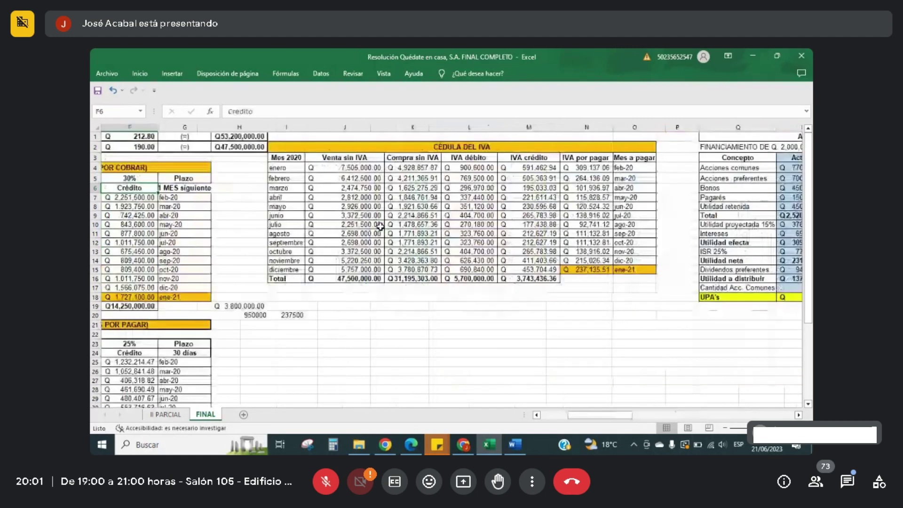
pyautogui.press('Left')
pyautogui.press('Left')
pyautogui.press('Right')
pyautogui.press('Right')
pyautogui.press('Down')
pyautogui.press('Down')
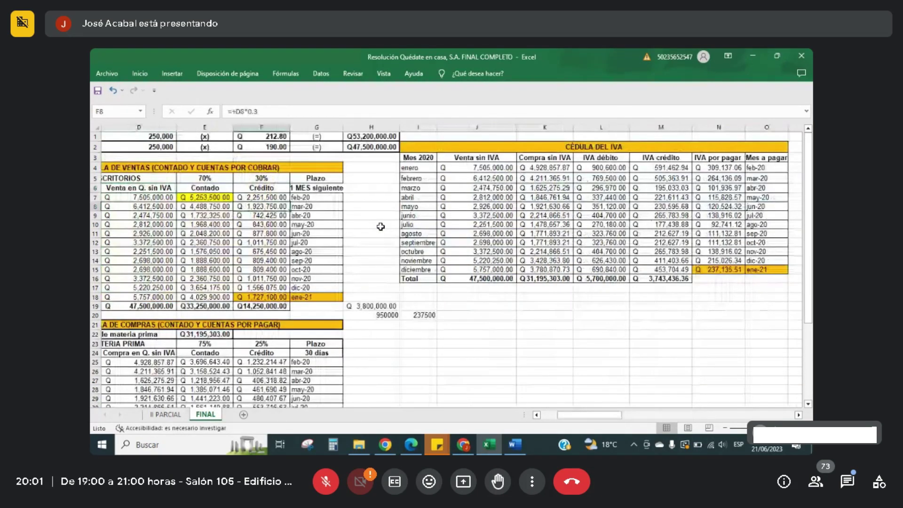
pyautogui.press('Right')
pyautogui.press('Up')
pyautogui.press('Up')
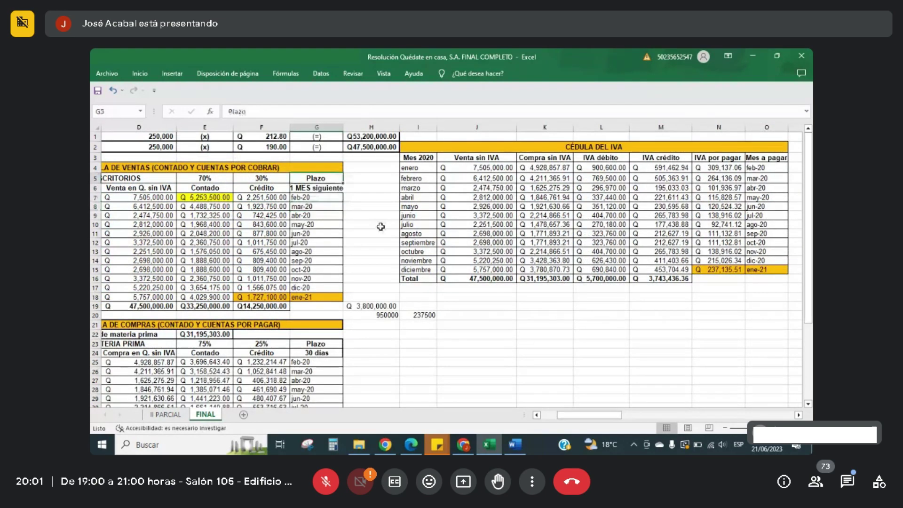
pyautogui.hotkey('shift', 'Down')
pyautogui.hotkey('shift', 'Down')
pyautogui.hotkey('shift', 'Down')
pyautogui.hotkey('shift', 'Down')
pyautogui.hotkey('shift', 'Down')
pyautogui.hotkey('shift', 'Down')
pyautogui.hotkey('shift', 'Down')
pyautogui.hotkey('shift', 'Down')
pyautogui.hotkey('shift', 'Down')
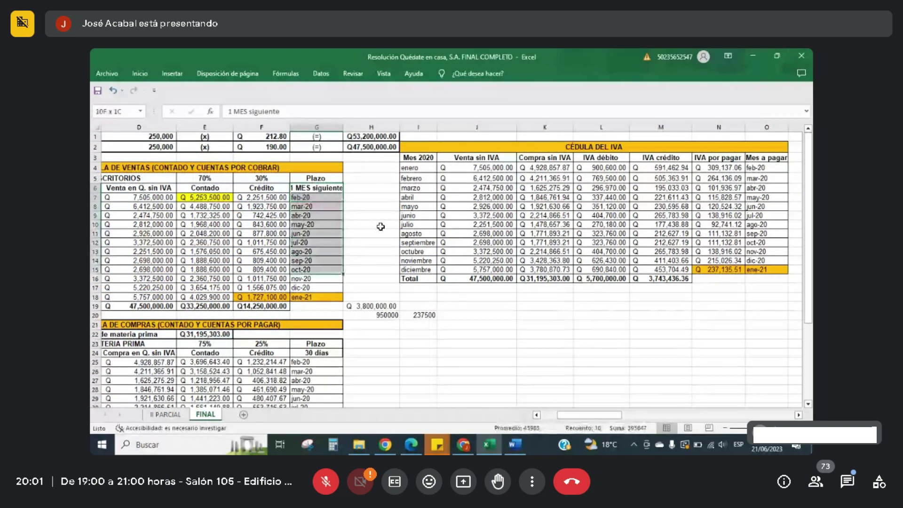
pyautogui.hotkey('shift', 'Down')
pyautogui.hotkey('shift', 'Down')
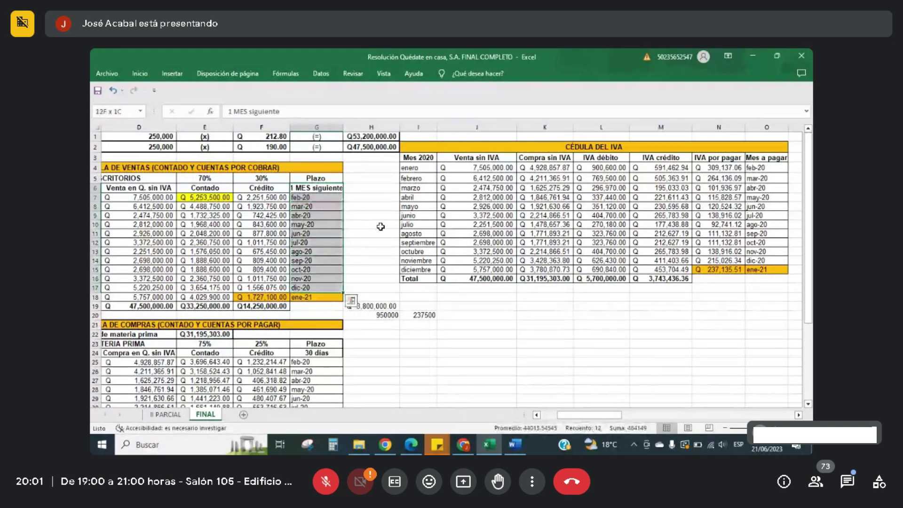
pyautogui.press('Right')
pyautogui.press('Right')
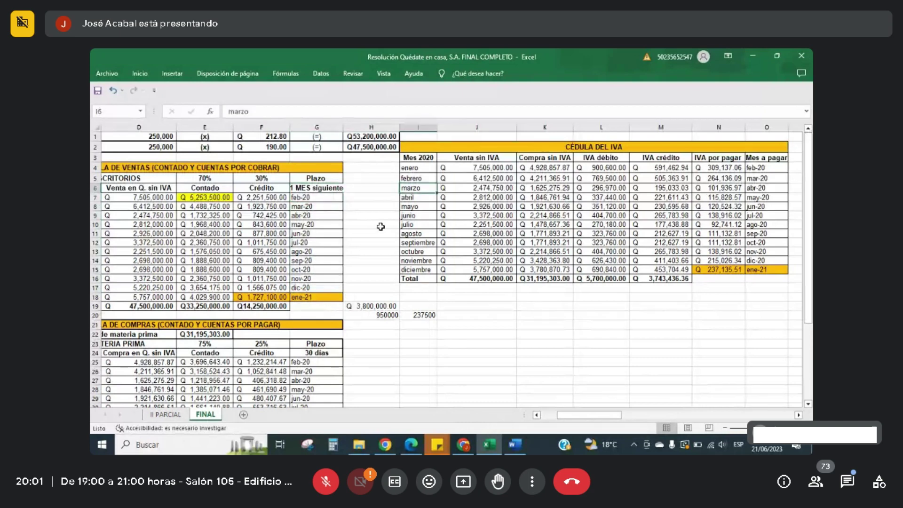
# Step: Go to the 2020 cash budget and inspect the formula of January's IVA por ventas
pyautogui.press('Right')
pyautogui.press('Right')
pyautogui.press('Right')
pyautogui.press('Right')
pyautogui.press('Right')
pyautogui.press('Right')
pyautogui.press('Right')
pyautogui.press('Right')
pyautogui.press('Right')
pyautogui.press('Right')
pyautogui.press('Right')
pyautogui.press('Right')
pyautogui.press('Right')
pyautogui.press('Right')
pyautogui.press('Right')
pyautogui.press('Right')
pyautogui.press('Right')
pyautogui.press('Right')
pyautogui.press('Right')
pyautogui.press('Right')
pyautogui.press('Right')
pyautogui.press('Right')
pyautogui.press('Right')
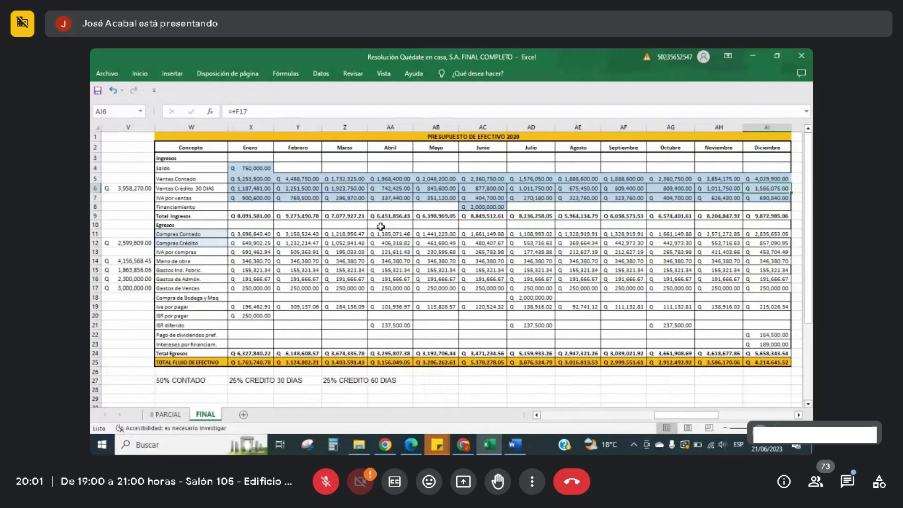
pyautogui.click(254, 198)
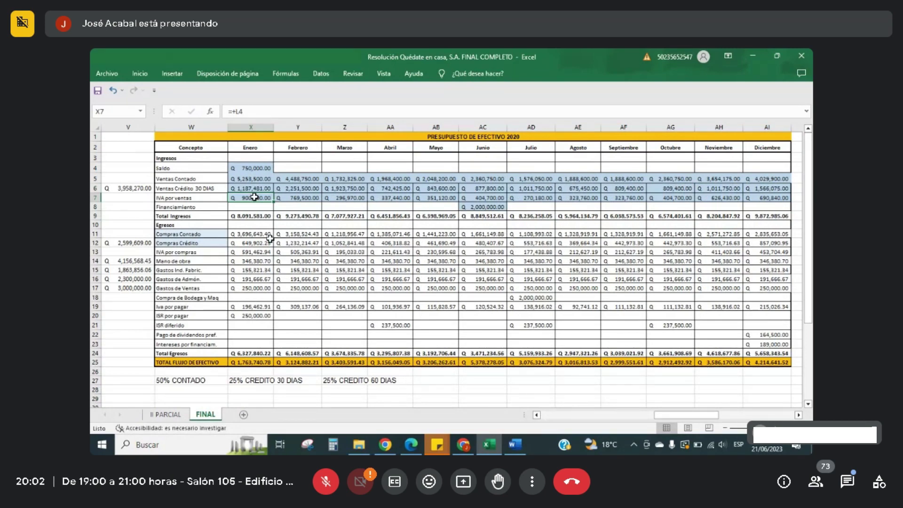
# Step: Return to the Cédula del IVA and highlight the IVA débito amounts from January through December
pyautogui.press('Left')
pyautogui.press('Left')
pyautogui.press('Left')
pyautogui.press('Left')
pyautogui.press('Left')
pyautogui.press('Left')
pyautogui.press('Left')
pyautogui.press('Left')
pyautogui.press('Left')
pyautogui.press('Left')
pyautogui.press('Left')
pyautogui.press('Left')
pyautogui.press('Left')
pyautogui.press('Left')
pyautogui.press('Left')
pyautogui.press('Left')
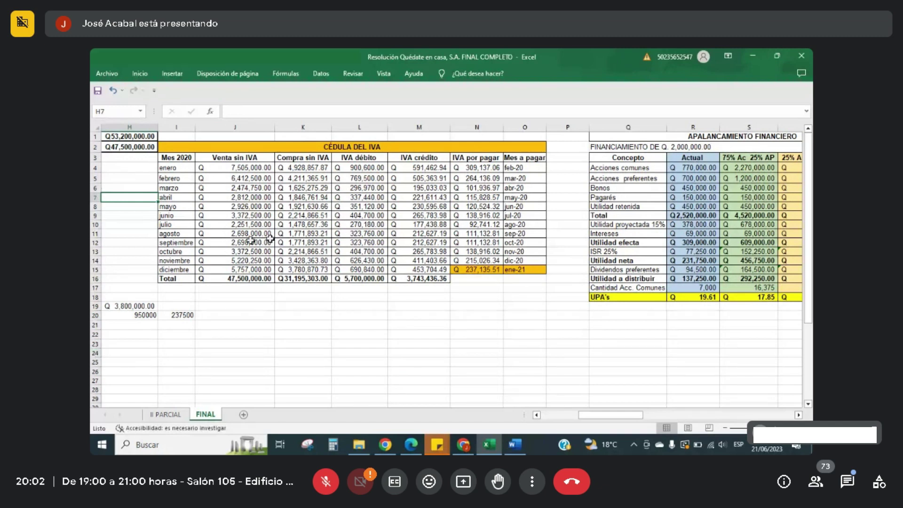
pyautogui.click(356, 158)
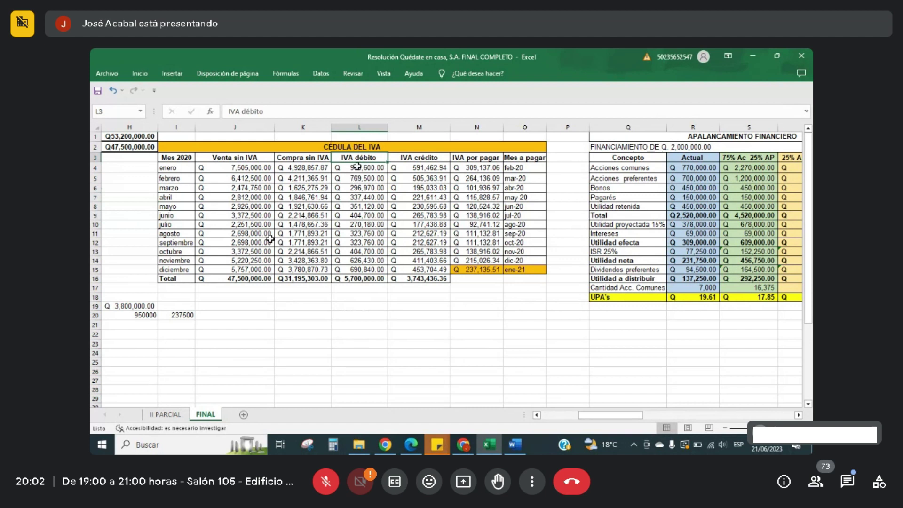
pyautogui.click(358, 166)
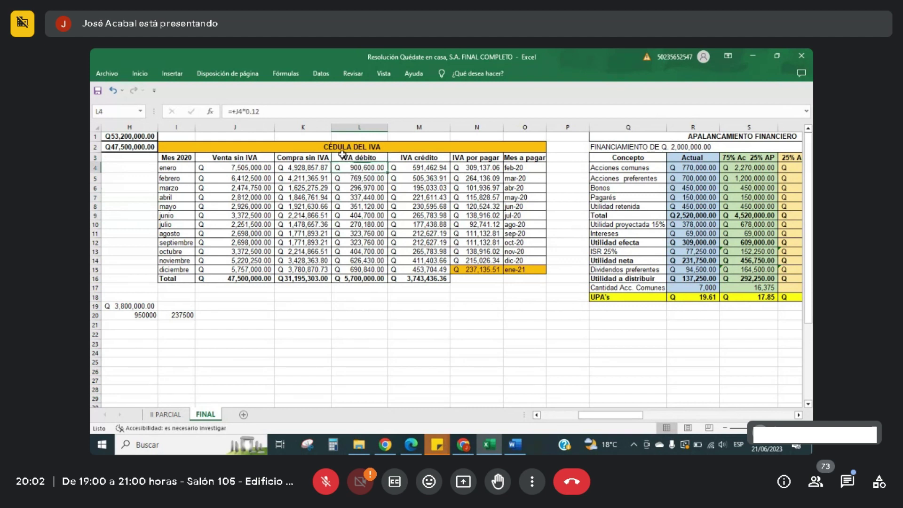
pyautogui.moveTo(358, 167); pyautogui.dragTo(352, 271)
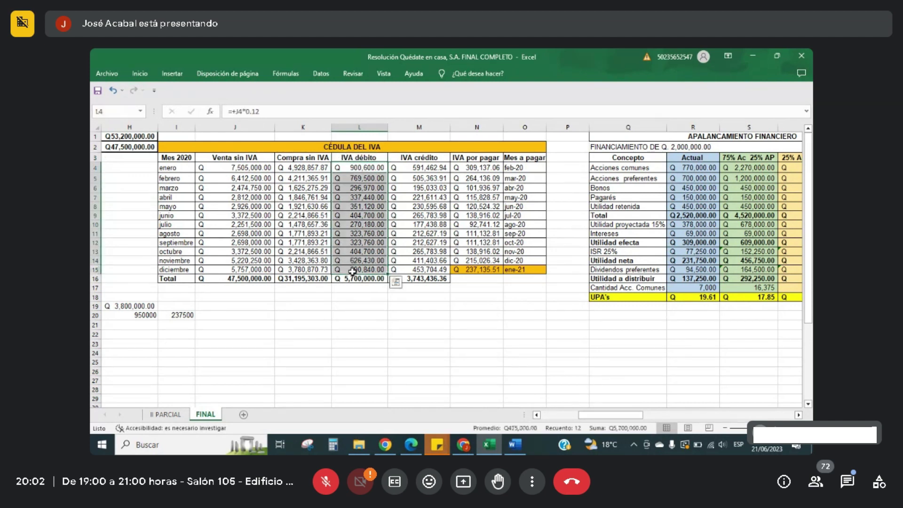
# Step: Go back to the 2020 cash budget and highlight the IVA por ventas row from January through December
pyautogui.press('Right')
pyautogui.press('Right')
pyautogui.press('Right')
pyautogui.press('Right')
pyautogui.press('Right')
pyautogui.press('Right')
pyautogui.press('Right')
pyautogui.press('Right')
pyautogui.press('Right')
pyautogui.press('Right')
pyautogui.press('Right')
pyautogui.press('Right')
pyautogui.press('Right')
pyautogui.press('Right')
pyautogui.press('Right')
pyautogui.press('Right')
pyautogui.press('Right')
pyautogui.press('Right')
pyautogui.press('Right')
pyautogui.press('Right')
pyautogui.press('Right')
pyautogui.press('Right')
pyautogui.press('Right')
pyautogui.press('Right')
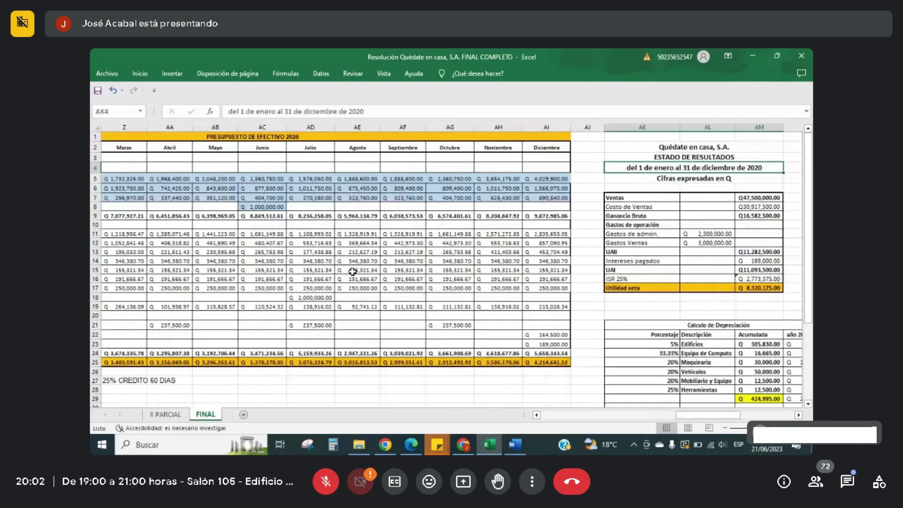
pyautogui.press('Left')
pyautogui.press('Left')
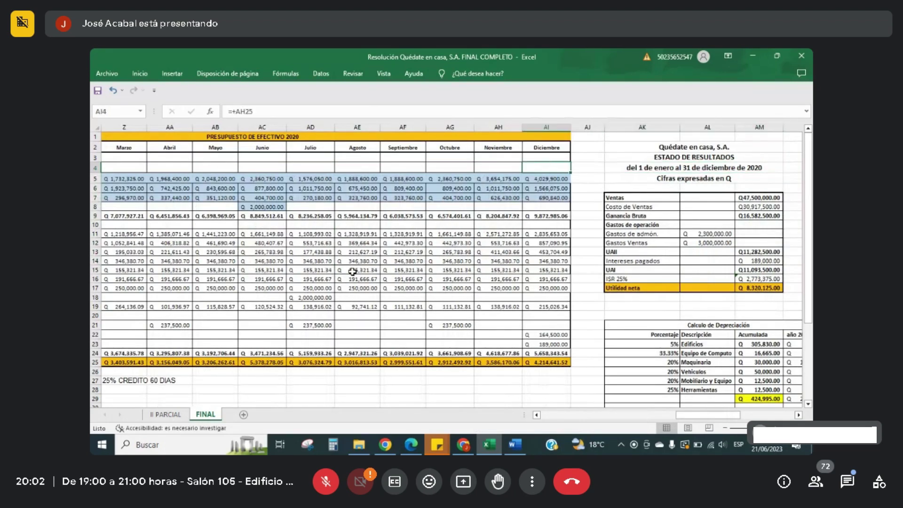
pyautogui.press('Left')
pyautogui.press('Left')
pyautogui.press('Left')
pyautogui.press('Left')
pyautogui.press('Left')
pyautogui.press('Left')
pyautogui.press('Left')
pyautogui.press('Left')
pyautogui.press('Left')
pyautogui.press('Left')
pyautogui.press('Left')
pyautogui.press('Left')
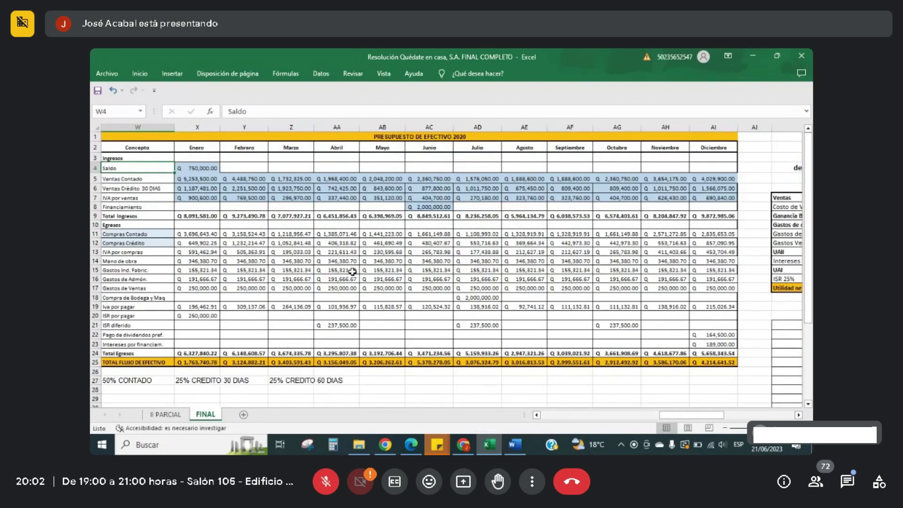
pyautogui.click(209, 197)
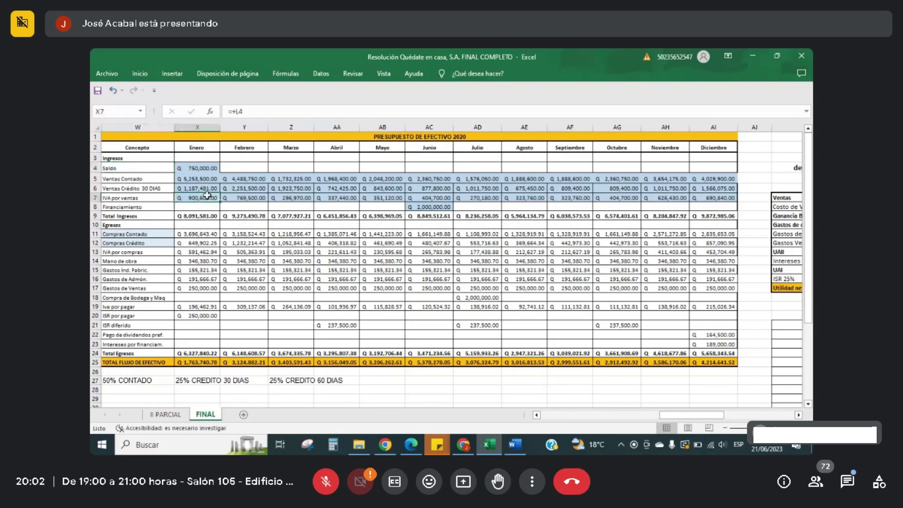
pyautogui.moveTo(209, 197); pyautogui.dragTo(704, 197)
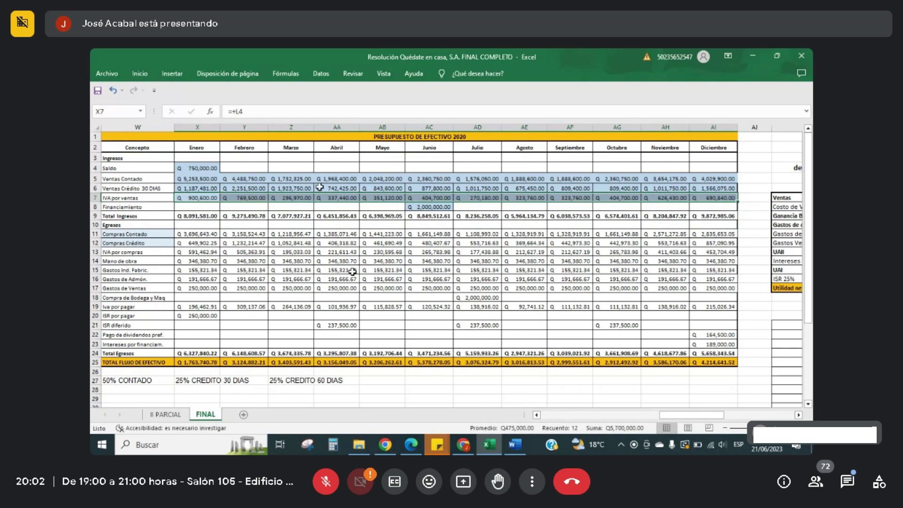
# Step: Examine the IVA por ventas label and its January amount in the cash budget
pyautogui.click(208, 198)
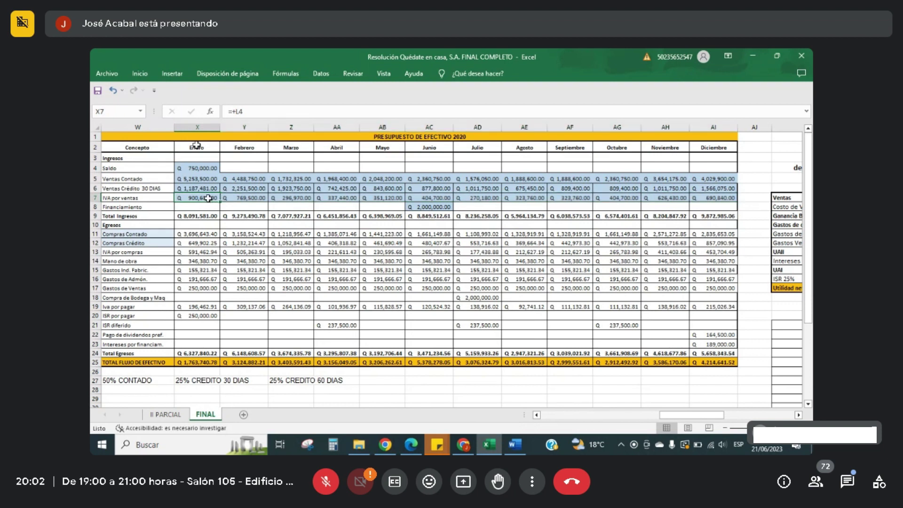
pyautogui.click(157, 199)
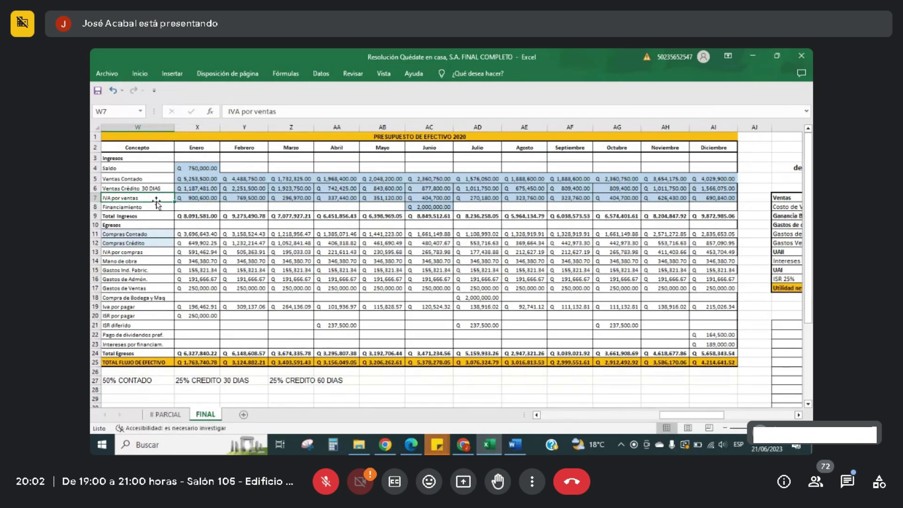
pyautogui.click(193, 198)
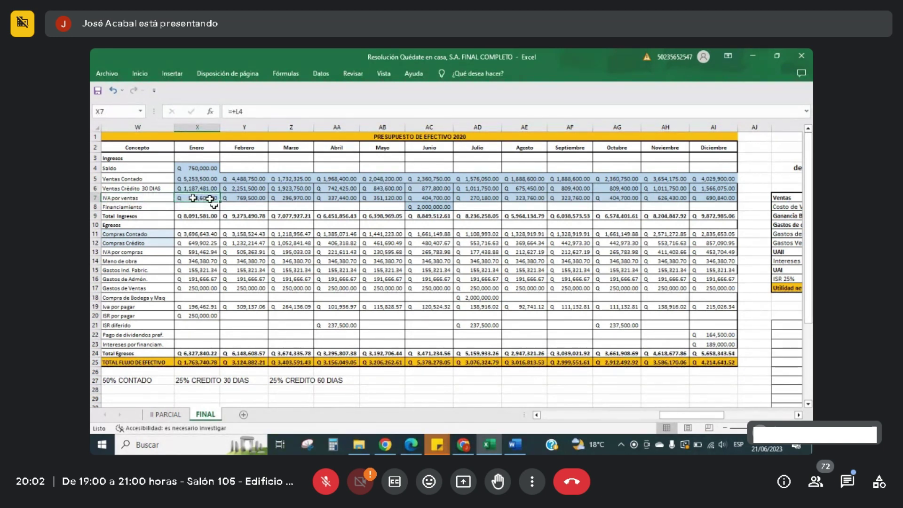
# Step: Examine the Financiamiento entry for June and the Total Ingresos formula for January
pyautogui.click(162, 206)
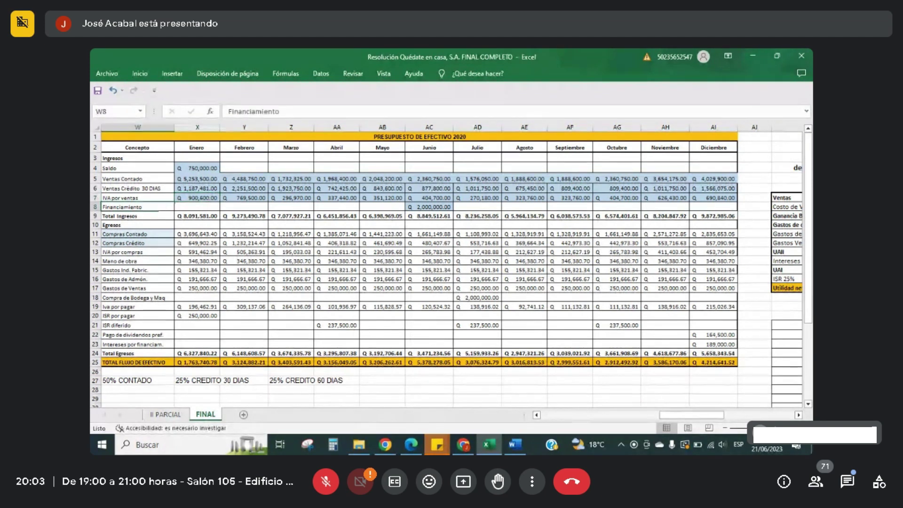
pyautogui.click(422, 206)
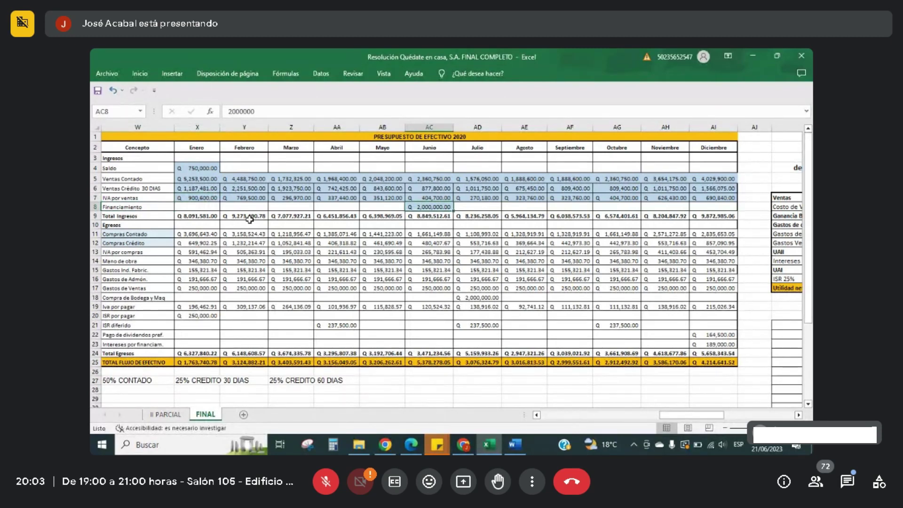
pyautogui.click(197, 217)
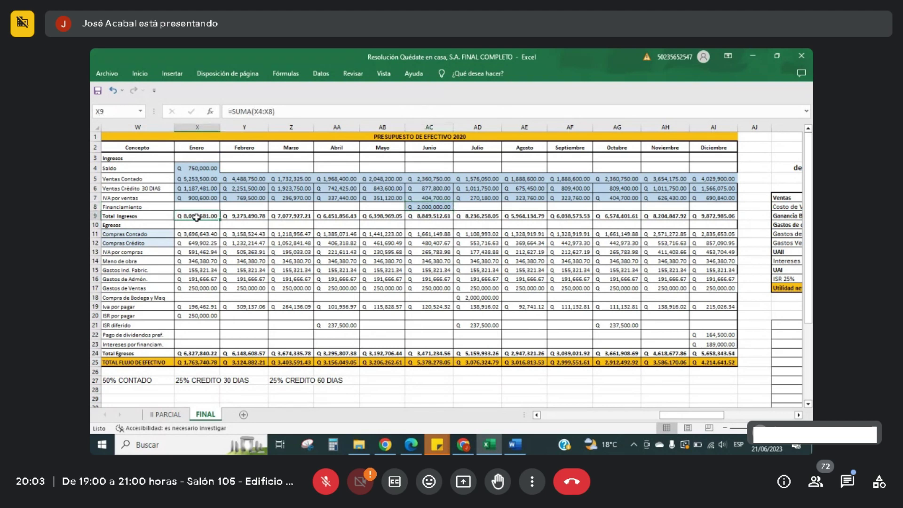
# Step: Examine the Egresos section of the cash budget, checking the January formula for Compras Contado
pyautogui.click(124, 223)
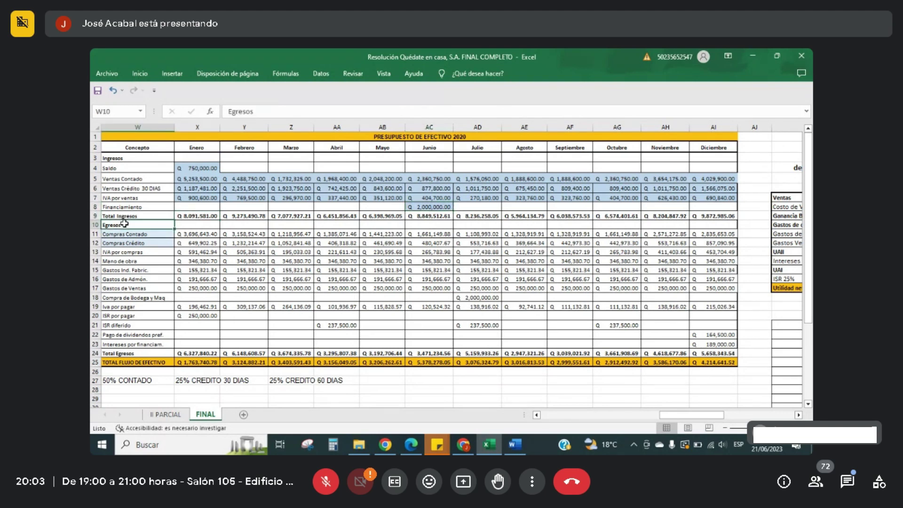
pyautogui.click(150, 233)
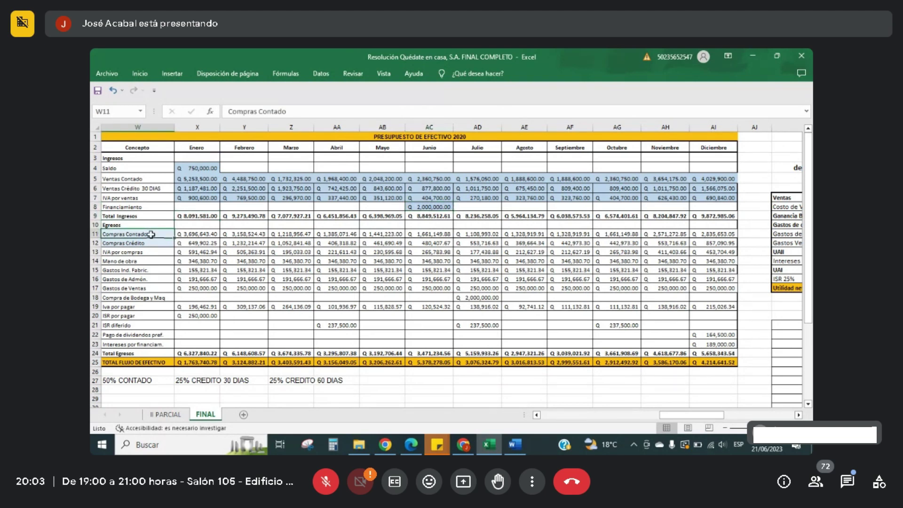
pyautogui.press('Left')
pyautogui.click(245, 234)
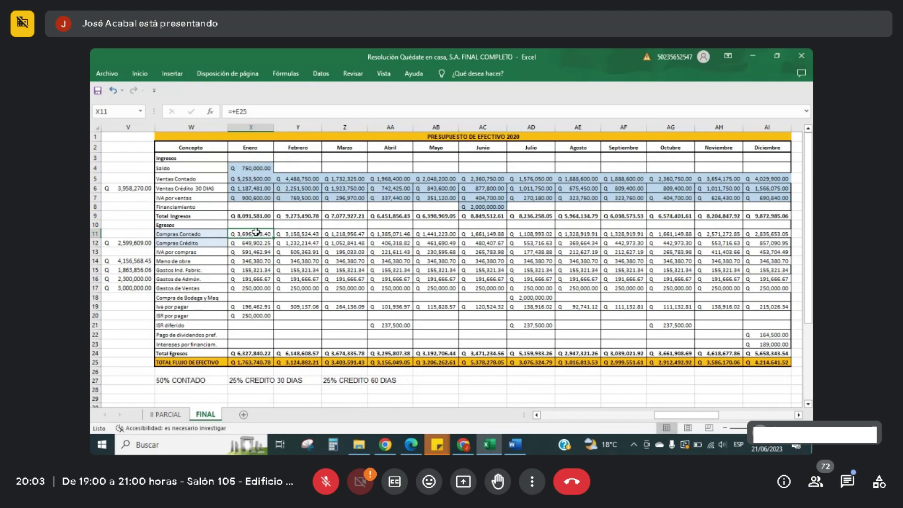
# Step: Go to the Cédula de Compras and inspect the January Contado formula behind the budgeted cash purchases
pyautogui.press('Left')
pyautogui.press('Left')
pyautogui.press('Left')
pyautogui.press('Left')
pyautogui.press('Left')
pyautogui.press('Left')
pyautogui.press('Left')
pyautogui.press('Left')
pyautogui.press('Left')
pyautogui.press('Left')
pyautogui.press('Left')
pyautogui.press('Left')
pyautogui.press('Left')
pyautogui.press('Left')
pyautogui.press('Left')
pyautogui.press('Left')
pyautogui.press('Left')
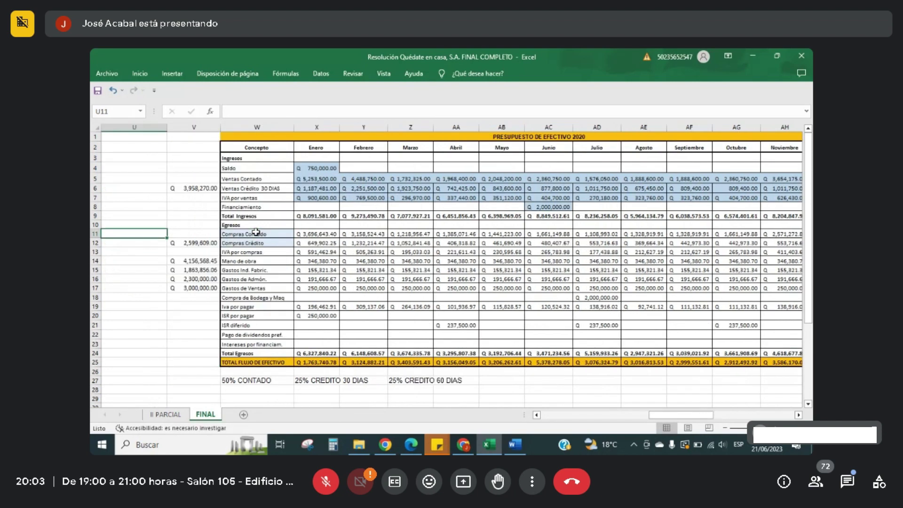
pyautogui.press('Left')
pyautogui.press('Left')
pyautogui.press('Left')
pyautogui.press('Left')
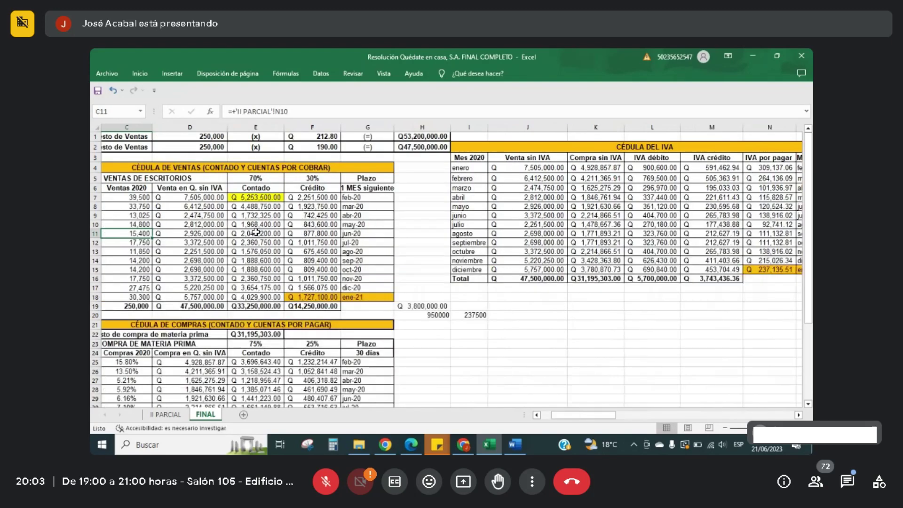
pyautogui.press('Down')
pyautogui.press('Down')
pyautogui.press('Down')
pyautogui.press('Down')
pyautogui.press('Down')
pyautogui.press('Down')
pyautogui.press('Down')
pyautogui.press('Down')
pyautogui.press('Down')
pyautogui.press('Right')
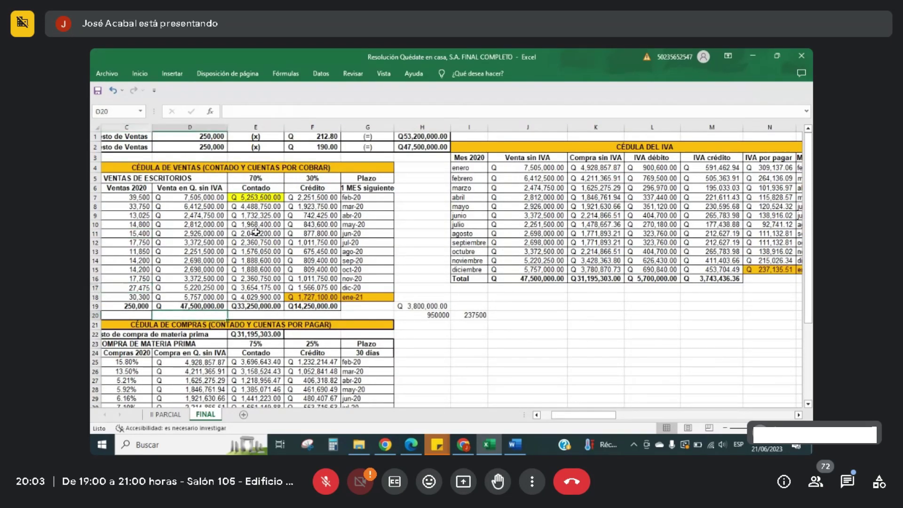
pyautogui.press('Down')
pyautogui.press('Down')
pyautogui.press('Down')
pyautogui.press('Down')
pyautogui.press('Down')
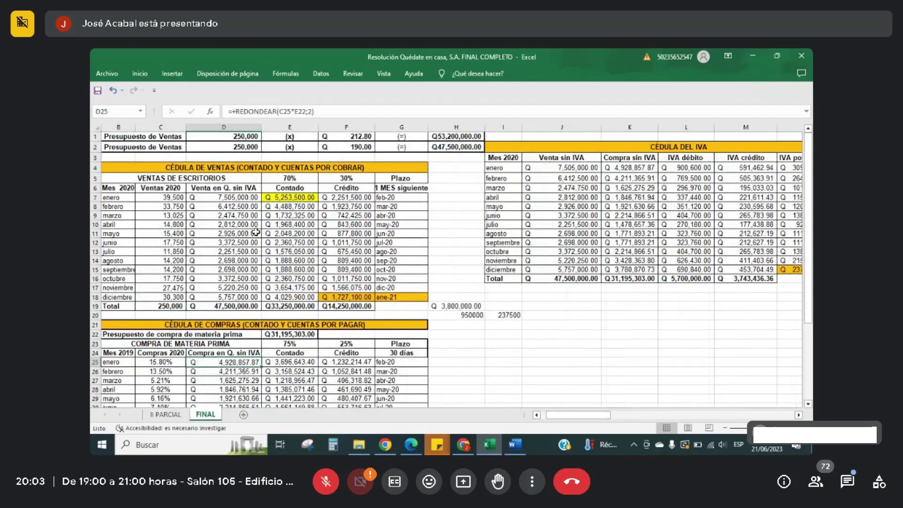
pyautogui.press('Right')
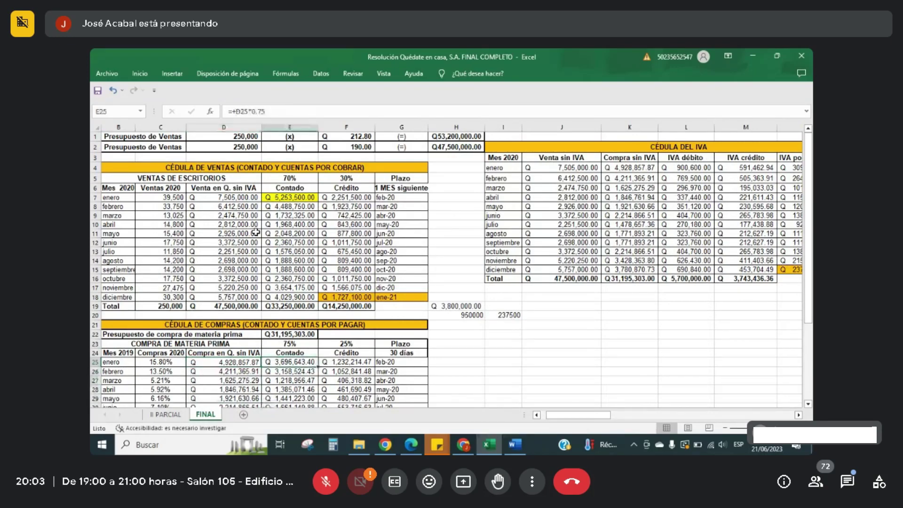
# Step: Highlight the Contado purchases from January through December in the Cédula de Compras, and inspect the January Crédito formula
pyautogui.hotkey('shift', 'Down')
pyautogui.hotkey('shift', 'Down')
pyautogui.hotkey('shift', 'Down')
pyautogui.hotkey('shift', 'Down')
pyautogui.hotkey('shift', 'Down')
pyautogui.hotkey('shift', 'Down')
pyautogui.hotkey('shift', 'Down')
pyautogui.hotkey('shift', 'Down')
pyautogui.hotkey('shift', 'Down')
pyautogui.hotkey('shift', 'Down')
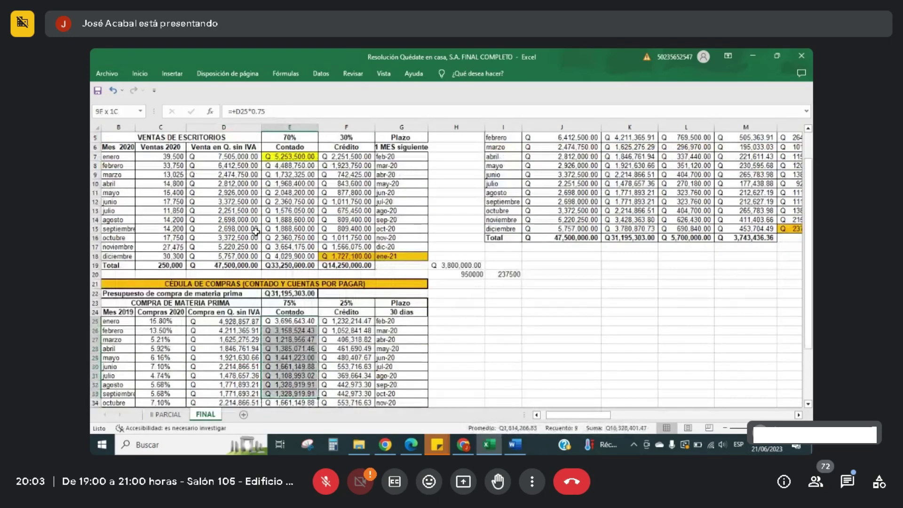
pyautogui.hotkey('shift', 'Down')
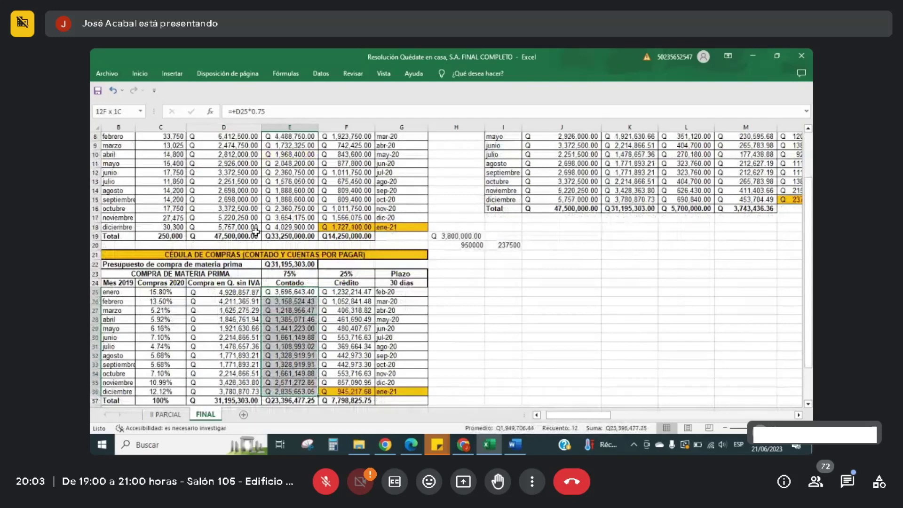
pyautogui.press('Right')
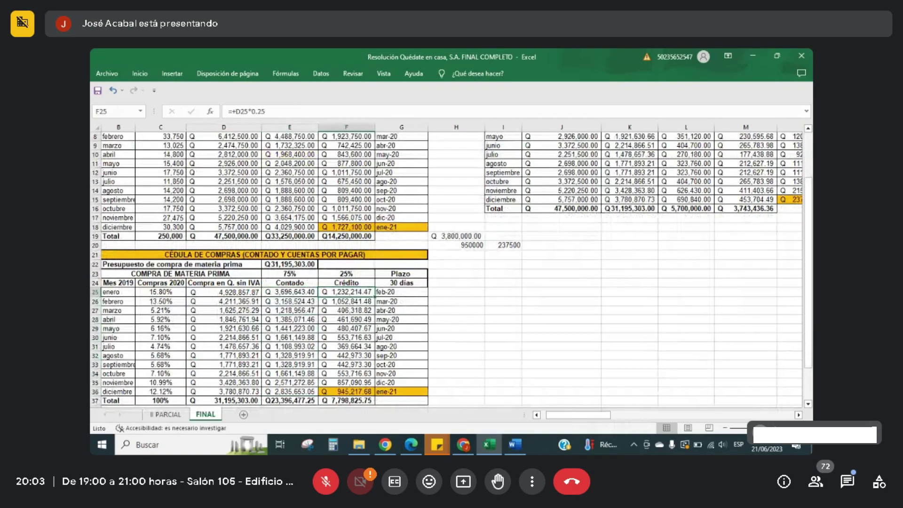
# Step: Return to the 2020 cash budget and shade the Compras Contado values from January to December light blue
pyautogui.press('Right')
pyautogui.press('Right')
pyautogui.press('Right')
pyautogui.press('Right')
pyautogui.press('Right')
pyautogui.press('Right')
pyautogui.press('Right')
pyautogui.press('Right')
pyautogui.press('Right')
pyautogui.press('Right')
pyautogui.press('Right')
pyautogui.press('Right')
pyautogui.press('Right')
pyautogui.press('Right')
pyautogui.press('Right')
pyautogui.press('Right')
pyautogui.press('Right')
pyautogui.press('Right')
pyautogui.press('Right')
pyautogui.press('Right')
pyautogui.press('Right')
pyautogui.press('Right')
pyautogui.press('Right')
pyautogui.press('Right')
pyautogui.press('Up')
pyautogui.press('Up')
pyautogui.press('Up')
pyautogui.press('Up')
pyautogui.press('Up')
pyautogui.press('Up')
pyautogui.press('Up')
pyautogui.press('Up')
pyautogui.press('Up')
pyautogui.press('Up')
pyautogui.press('Up')
pyautogui.press('Up')
pyautogui.press('Up')
pyautogui.press('Up')
pyautogui.press('Up')
pyautogui.press('Up')
pyautogui.press('Up')
pyautogui.press('Up')
pyautogui.press('Up')
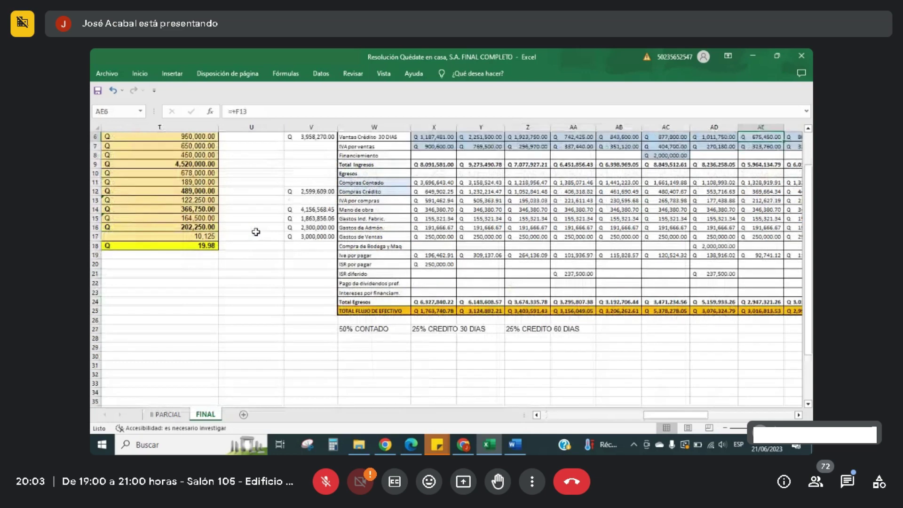
pyautogui.press('Right')
pyautogui.press('Right')
pyautogui.press('Right')
pyautogui.press('Right')
pyautogui.press('Right')
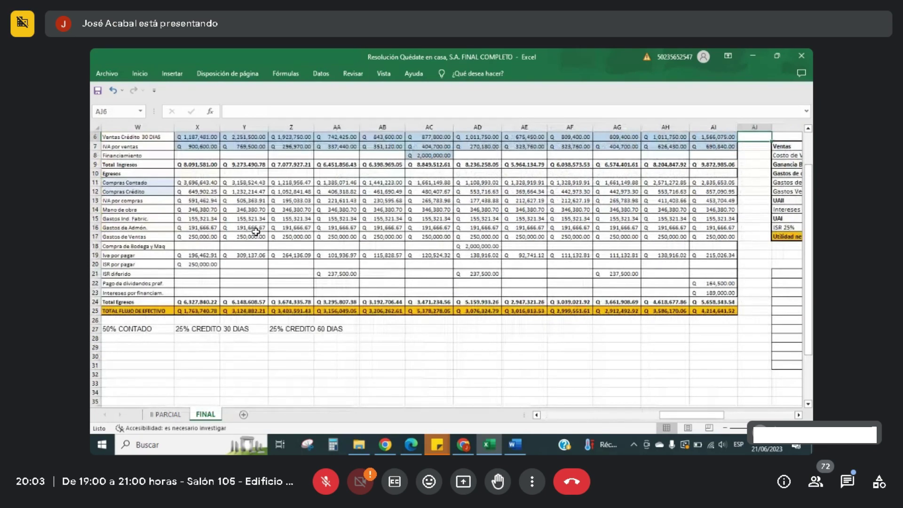
pyautogui.moveTo(192, 182); pyautogui.dragTo(244, 182)
pyautogui.hotkey('shift', 'Right')
pyautogui.hotkey('shift', 'Right')
pyautogui.hotkey('shift', 'Right')
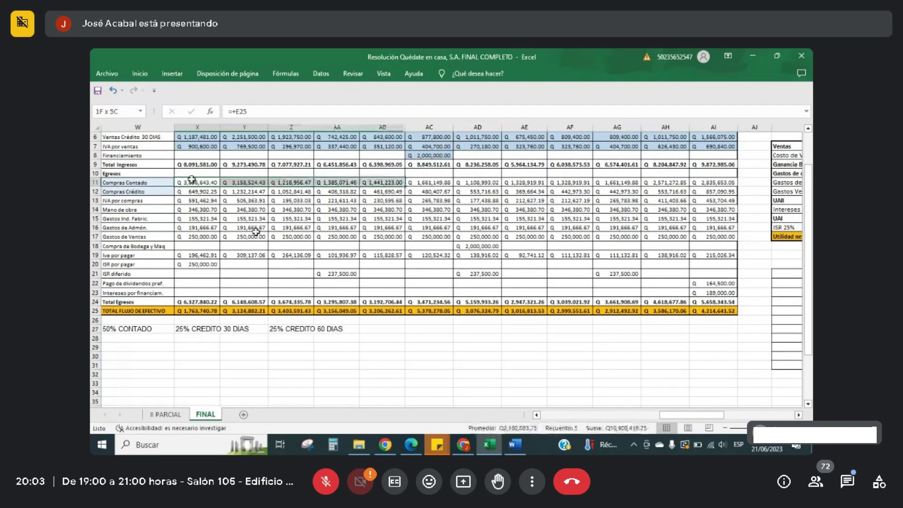
pyautogui.hotkey('ctrl', 'shift', 'Right')
pyautogui.hotkey('ctrl', 'v')
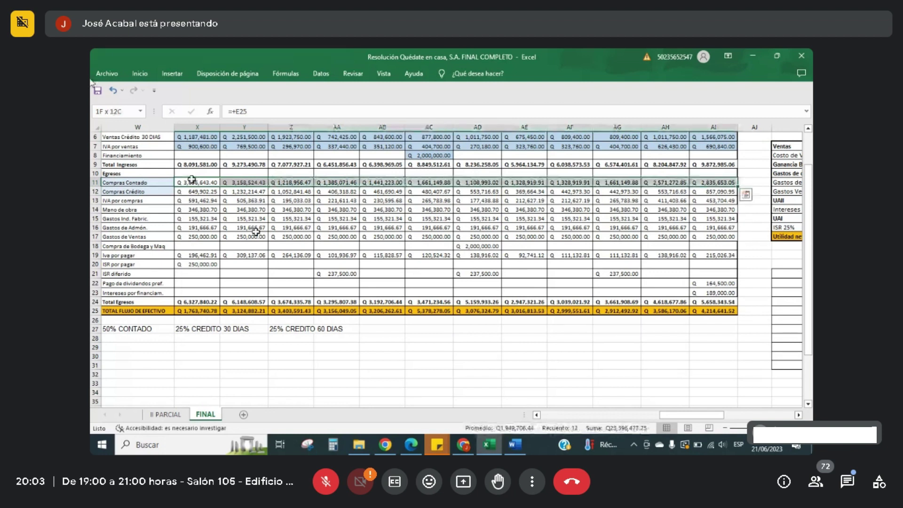
pyautogui.click(139, 73)
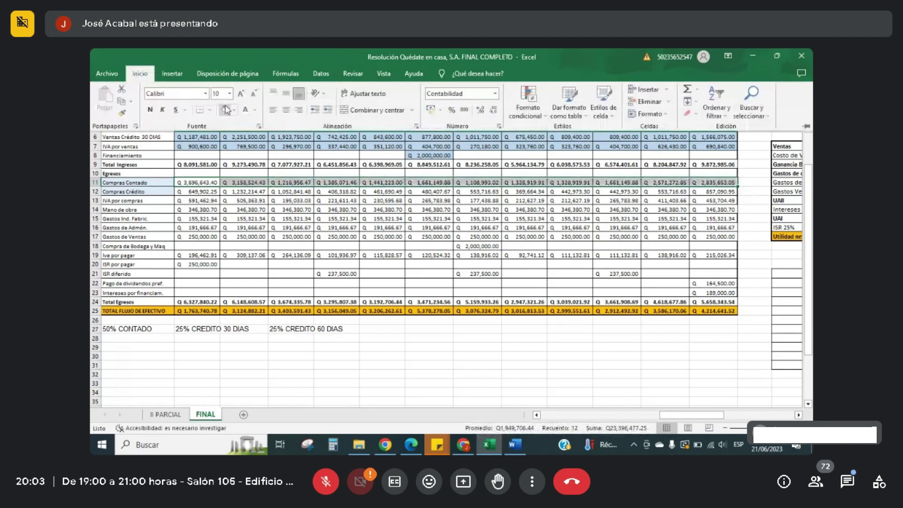
# Step: Inspect the January Compras Crédito formula in the cash budget and the amount beside the row that it references
pyautogui.click(191, 193)
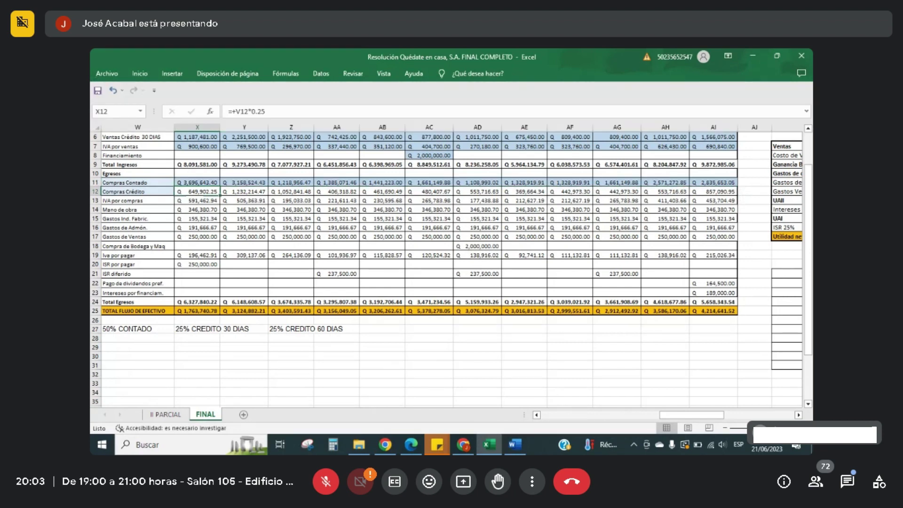
pyautogui.press('Left')
pyautogui.press('Left')
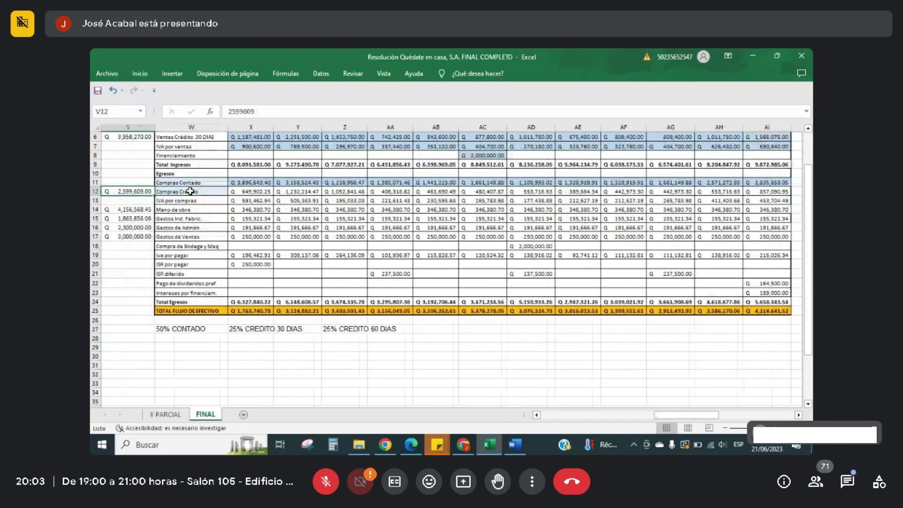
pyautogui.click(190, 191)
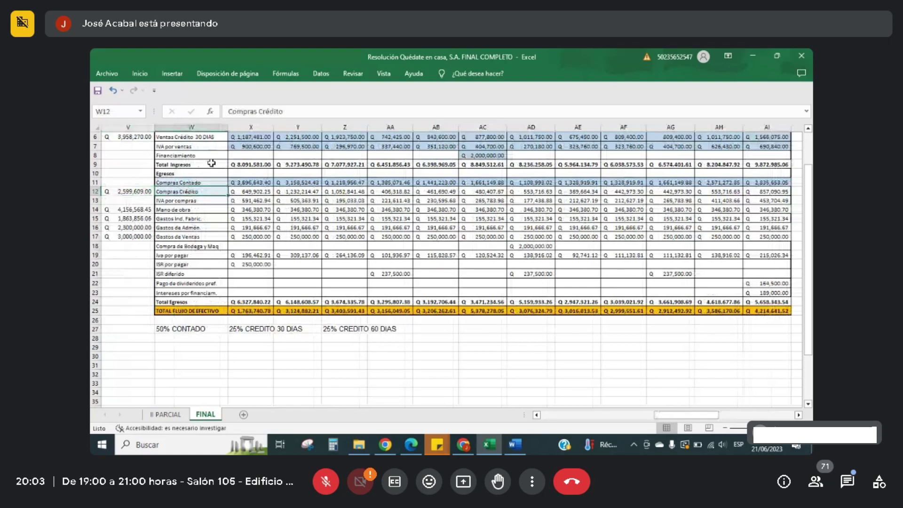
# Step: Switch to the Quédate en casa PDF in Edge and highlight the December 2019 purchases figure under Información importante
pyautogui.click(411, 444)
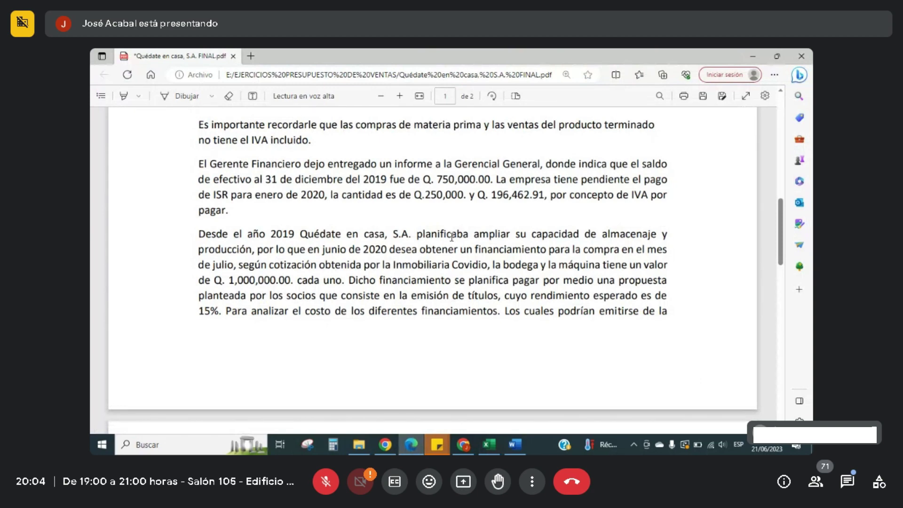
pyautogui.scroll(1, 451, 236)
pyautogui.scroll(2, 542, 187)
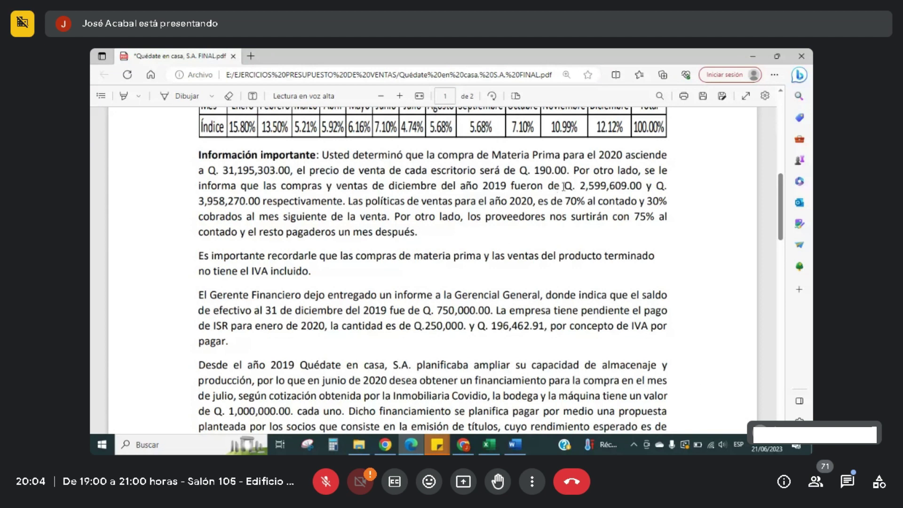
pyautogui.moveTo(580, 186); pyautogui.dragTo(628, 189)
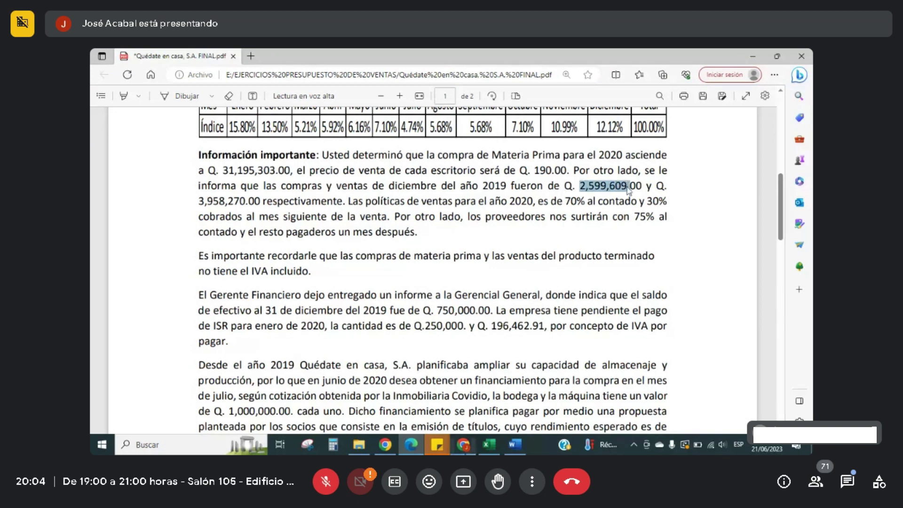
# Step: Switch back to the Excel workbook and compare the December 2019 purchases amount and January Compras Crédito formula with the PDF
pyautogui.click(480, 453)
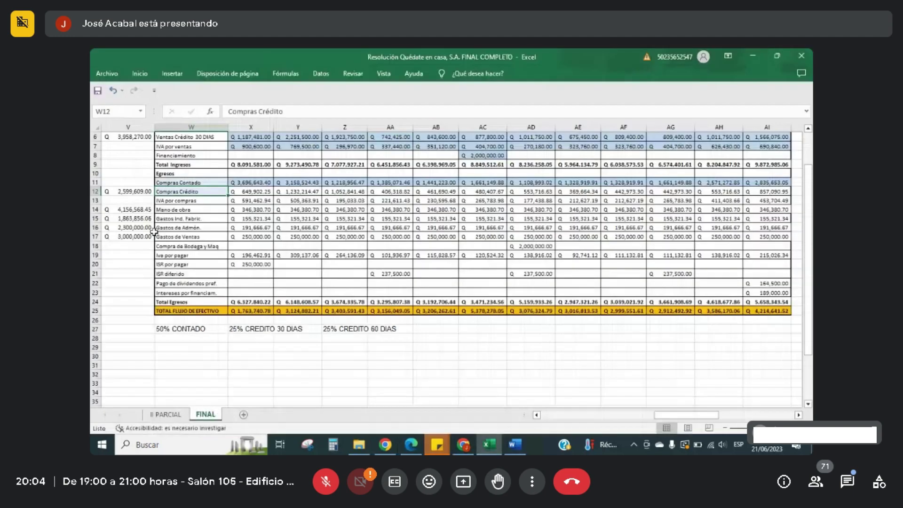
pyautogui.click(134, 190)
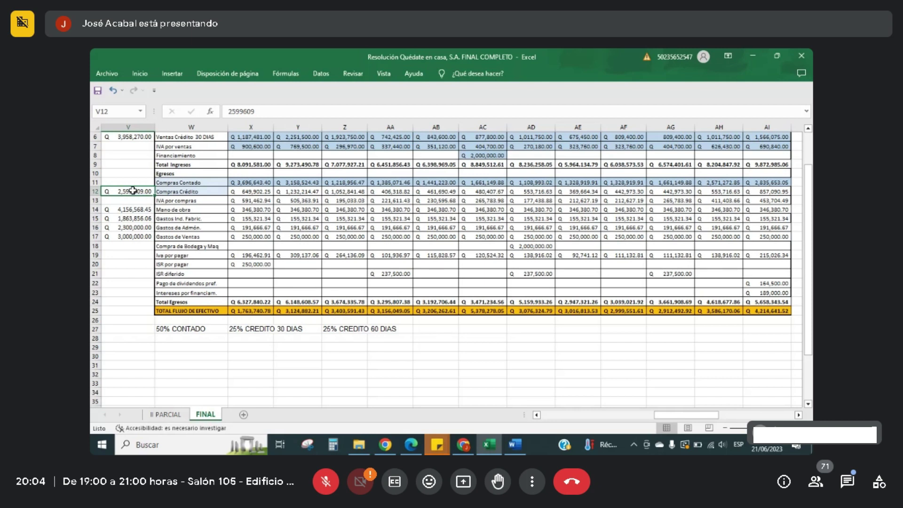
pyautogui.click(244, 192)
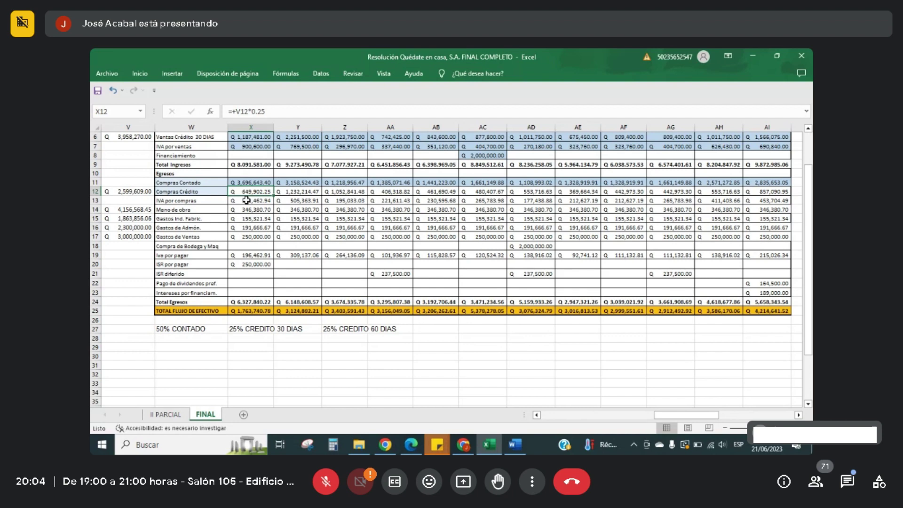
pyautogui.click(416, 445)
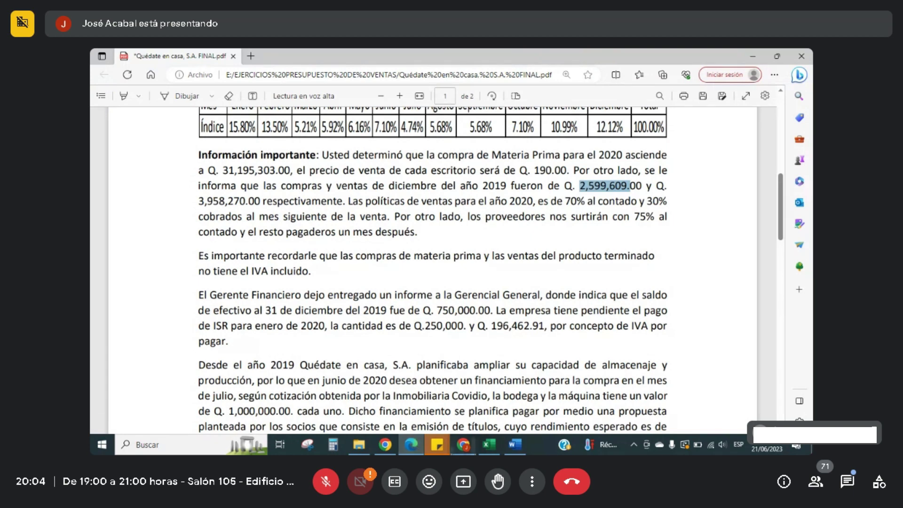
pyautogui.click(509, 452)
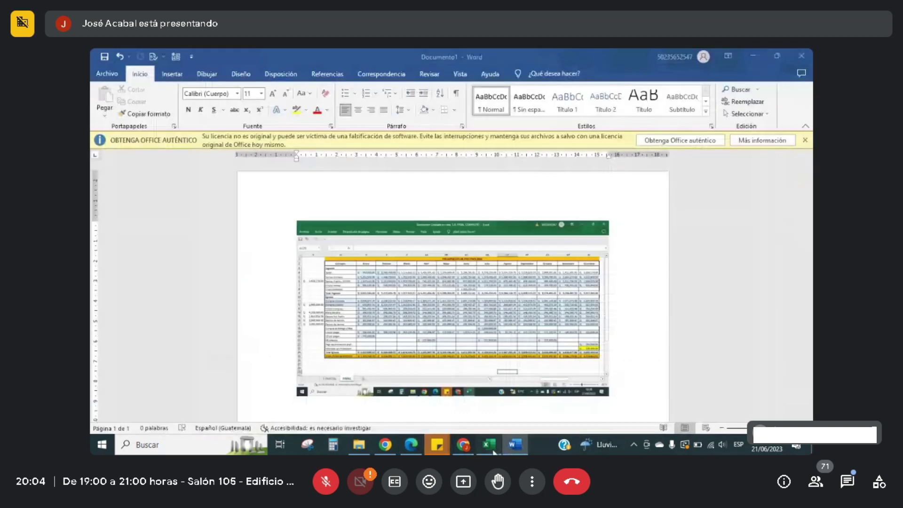
pyautogui.doubleClick(405, 280)
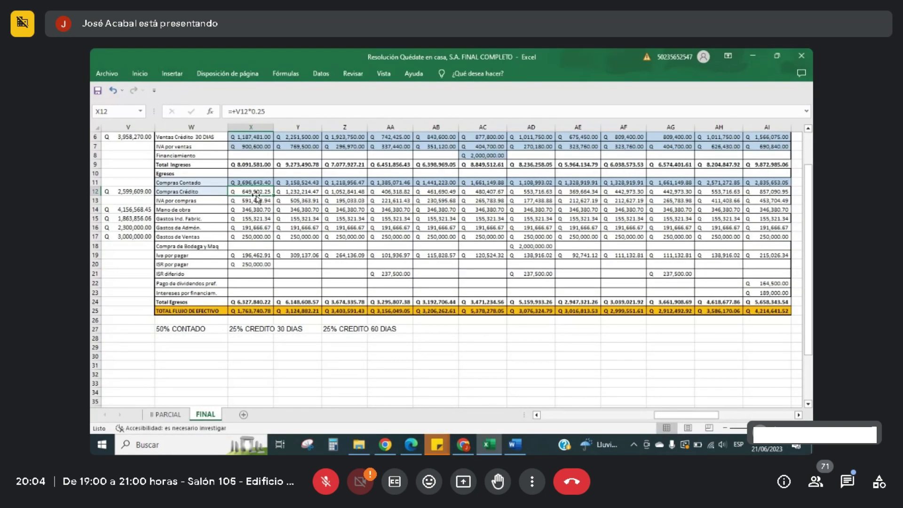
# Step: Highlight the Compras Crédito values from February through December in the cash budget, checking the February formula
pyautogui.click(285, 191)
pyautogui.press('Up')
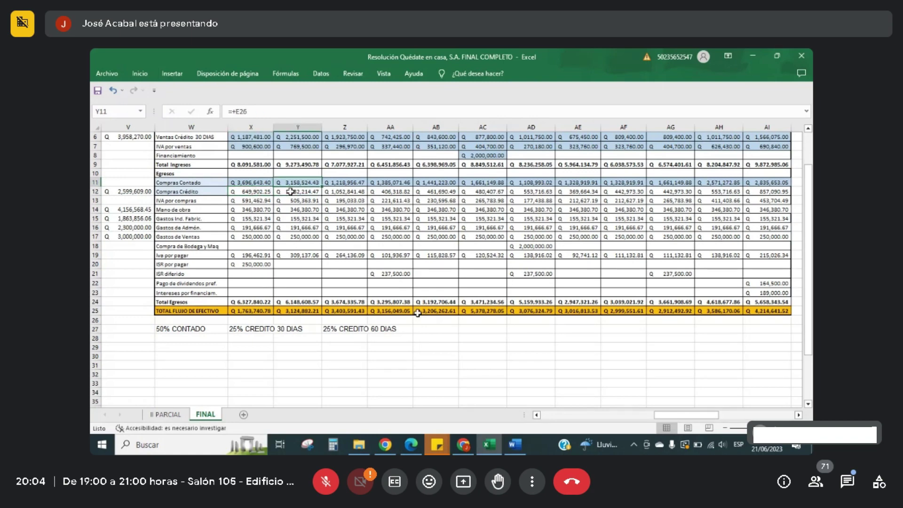
pyautogui.press('Up')
pyautogui.press('Up')
pyautogui.press('Up')
pyautogui.press('Up')
pyautogui.press('Up')
pyautogui.press('Up')
pyautogui.press('Up')
pyautogui.press('Up')
pyautogui.press('Up')
pyautogui.press('Up')
pyautogui.click(293, 240)
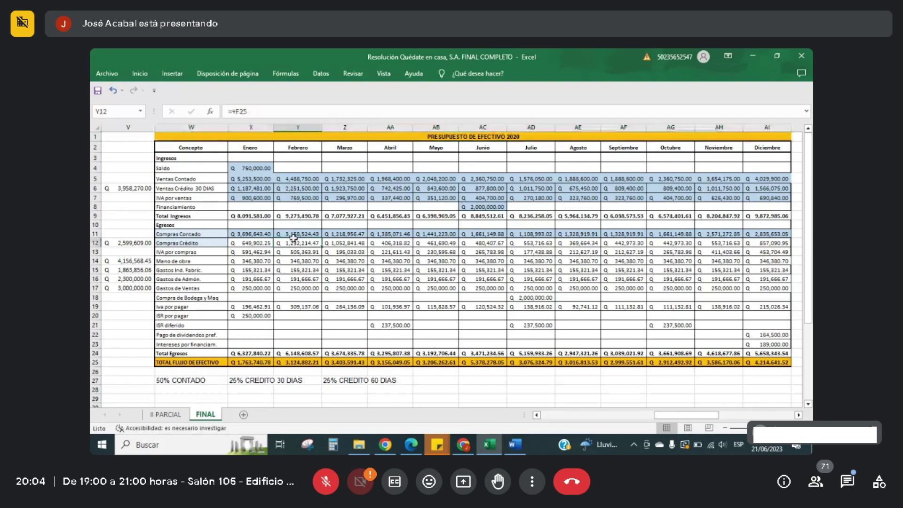
pyautogui.hotkey('shift', 'Right')
pyautogui.hotkey('shift', 'Right')
pyautogui.hotkey('shift', 'Right')
pyautogui.hotkey('shift', 'Right')
pyautogui.hotkey('shift', 'Right')
pyautogui.hotkey('shift', 'Right')
pyautogui.hotkey('shift', 'Right')
pyautogui.hotkey('shift', 'Right')
pyautogui.hotkey('shift', 'Right')
pyautogui.hotkey('shift', 'Right')
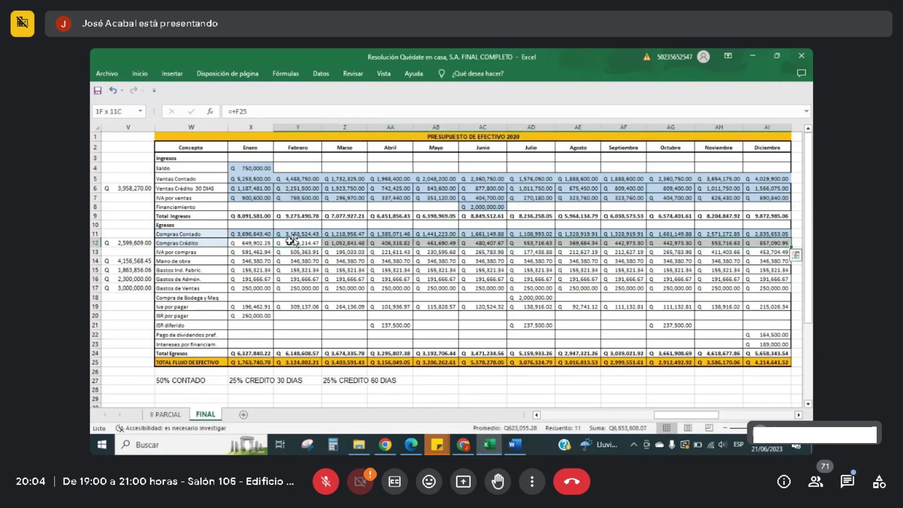
# Step: Go to the Cédula de Compras and highlight the Crédito purchases from January through November behind the budgeted credit purchases
pyautogui.click(289, 240)
pyautogui.press('Left')
pyautogui.press('Left')
pyautogui.press('Left')
pyautogui.press('Left')
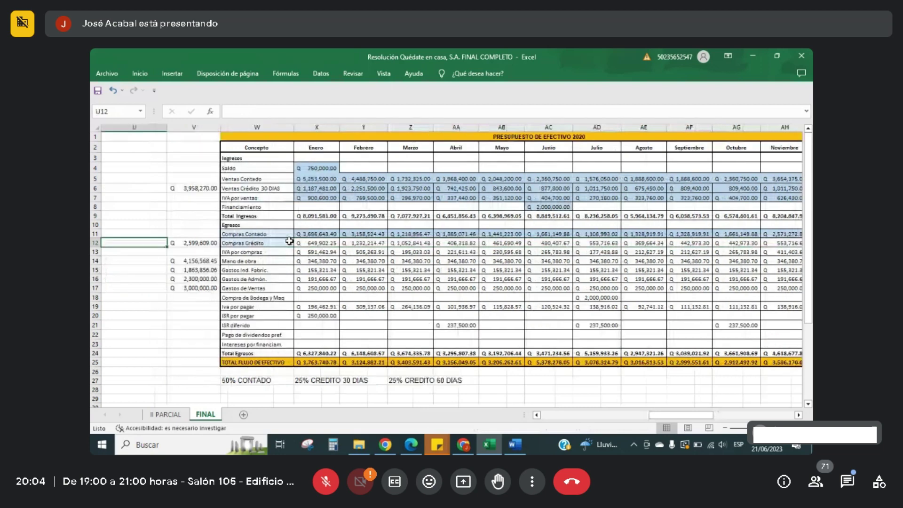
pyautogui.press('Left')
pyautogui.press('Left')
pyautogui.press('Left')
pyautogui.press('Left')
pyautogui.press('Left')
pyautogui.press('Left')
pyautogui.press('Left')
pyautogui.press('Left')
pyautogui.press('Left')
pyautogui.press('Left')
pyautogui.press('Left')
pyautogui.press('Left')
pyautogui.press('Left')
pyautogui.press('Left')
pyautogui.press('Left')
pyautogui.press('Left')
pyautogui.press('Left')
pyautogui.press('Left')
pyautogui.press('Left')
pyautogui.press('Down')
pyautogui.press('Down')
pyautogui.press('Down')
pyautogui.press('Down')
pyautogui.press('Down')
pyautogui.press('Down')
pyautogui.press('Down')
pyautogui.press('Down')
pyautogui.press('Down')
pyautogui.press('Down')
pyautogui.press('Down')
pyautogui.press('Down')
pyautogui.press('Down')
pyautogui.press('Down')
pyautogui.press('Down')
pyautogui.press('Up')
pyautogui.press('Up')
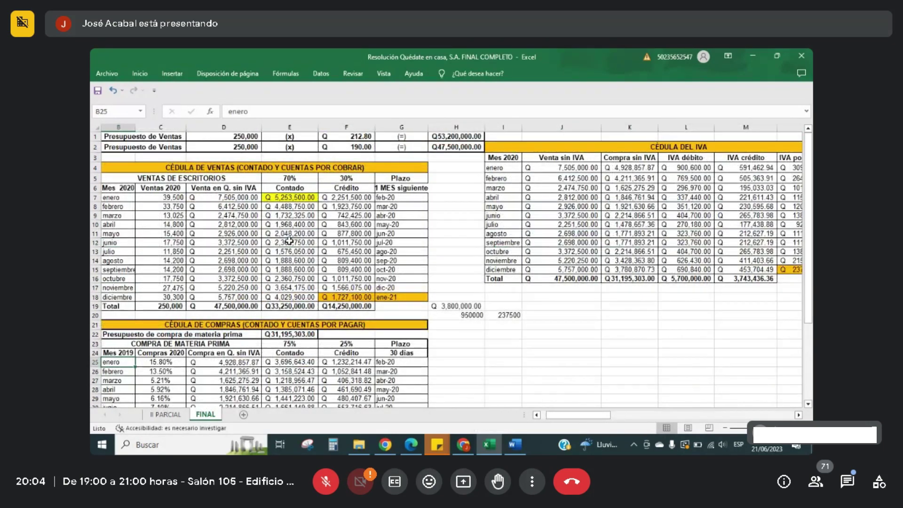
pyautogui.press('Right')
pyautogui.press('Right')
pyautogui.press('Right')
pyautogui.press('Right')
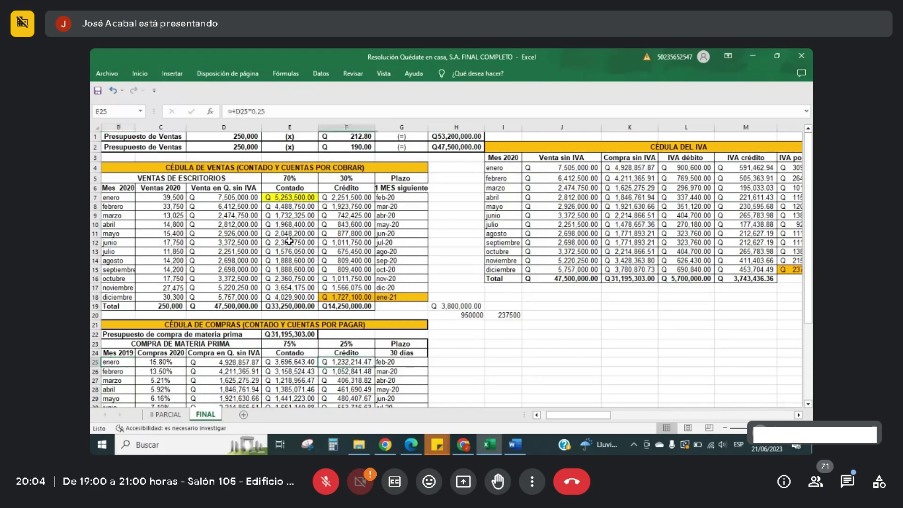
pyautogui.hotkey('shift', 'Down')
pyautogui.hotkey('shift', 'Down')
pyautogui.hotkey('shift', 'Down')
pyautogui.hotkey('shift', 'Down')
pyautogui.hotkey('shift', 'Down')
pyautogui.hotkey('shift', 'Down')
pyautogui.hotkey('shift', 'Down')
pyautogui.hotkey('shift', 'Down')
pyautogui.hotkey('shift', 'Down')
pyautogui.hotkey('shift', 'Down')
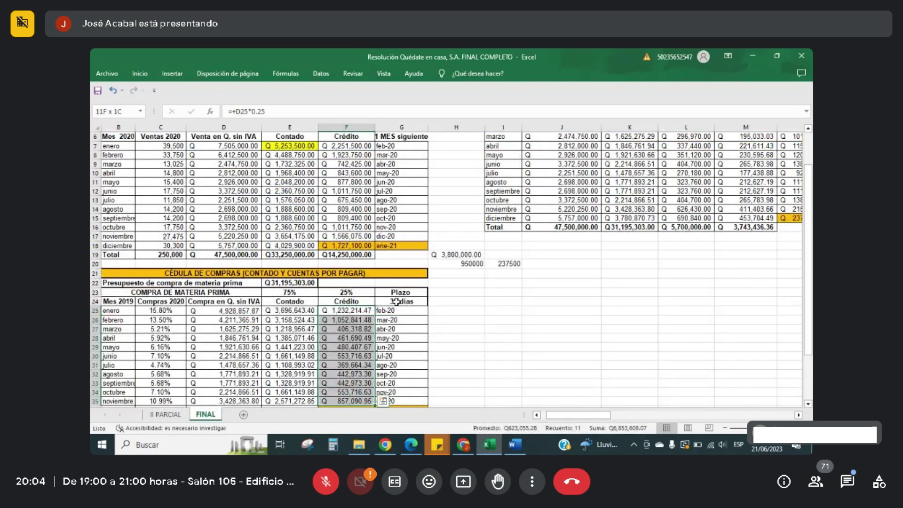
pyautogui.click(516, 202)
pyautogui.press('Right')
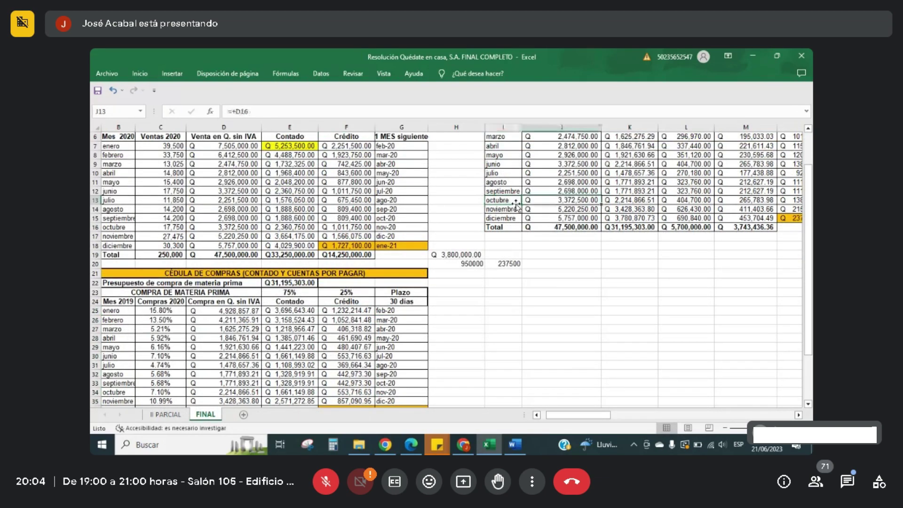
# Step: Return to the 2020 cash budget and shade the Compras Crédito amounts from February through December light blue
pyautogui.press('Right')
pyautogui.press('Right')
pyautogui.press('Right')
pyautogui.press('Right')
pyautogui.press('Right')
pyautogui.press('Right')
pyautogui.press('Right')
pyautogui.press('Right')
pyautogui.press('Right')
pyautogui.press('Right')
pyautogui.press('Right')
pyautogui.press('Right')
pyautogui.press('Right')
pyautogui.press('Right')
pyautogui.press('Right')
pyautogui.press('Right')
pyautogui.press('Right')
pyautogui.press('Right')
pyautogui.press('Right')
pyautogui.press('Right')
pyautogui.press('Right')
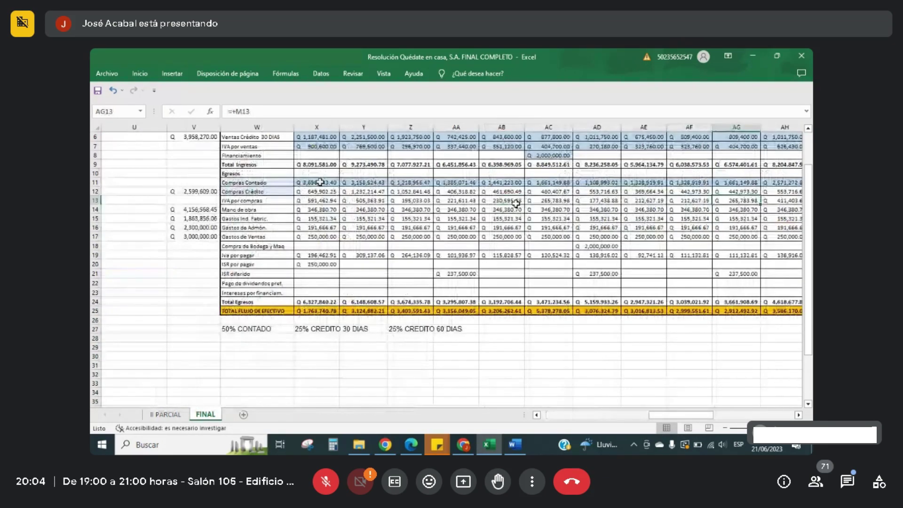
pyautogui.click(352, 191)
pyautogui.hotkey('shift', 'Right')
pyautogui.hotkey('shift', 'Right')
pyautogui.hotkey('shift', 'Right')
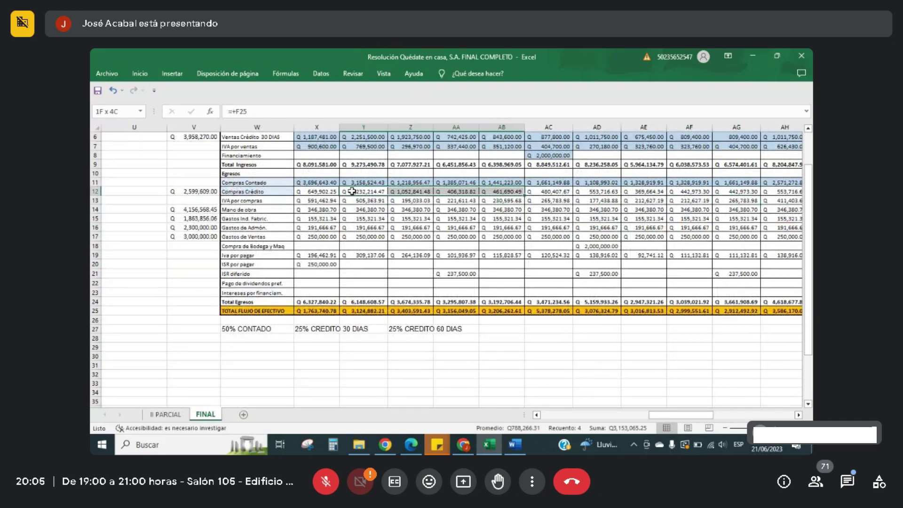
pyautogui.hotkey('shift', 'Right')
pyautogui.hotkey('shift', 'Right')
pyautogui.hotkey('shift', 'Right')
pyautogui.hotkey('shift', 'Right')
pyautogui.hotkey('shift', 'Right')
pyautogui.hotkey('shift', 'Right')
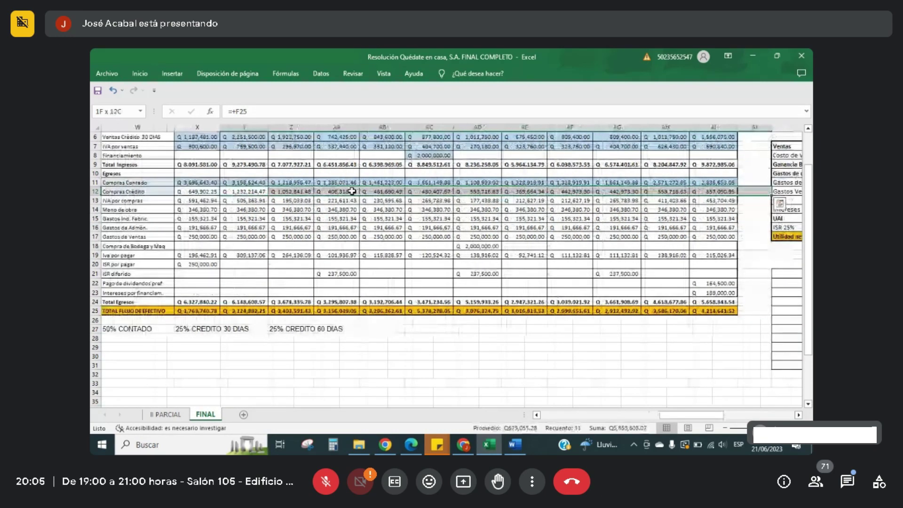
pyautogui.click(150, 76)
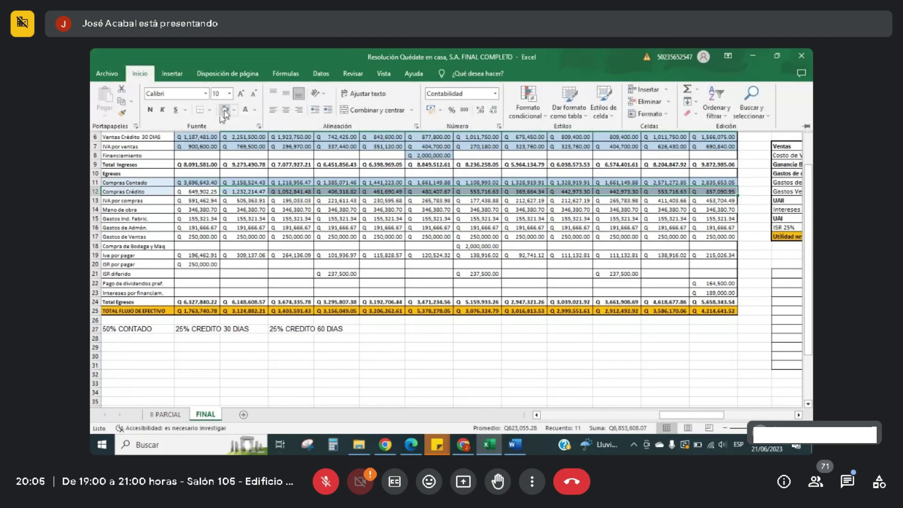
pyautogui.press('Escape')
# Step: Shade the January Compras Crédito amount with the same light blue fill
pyautogui.click(210, 190)
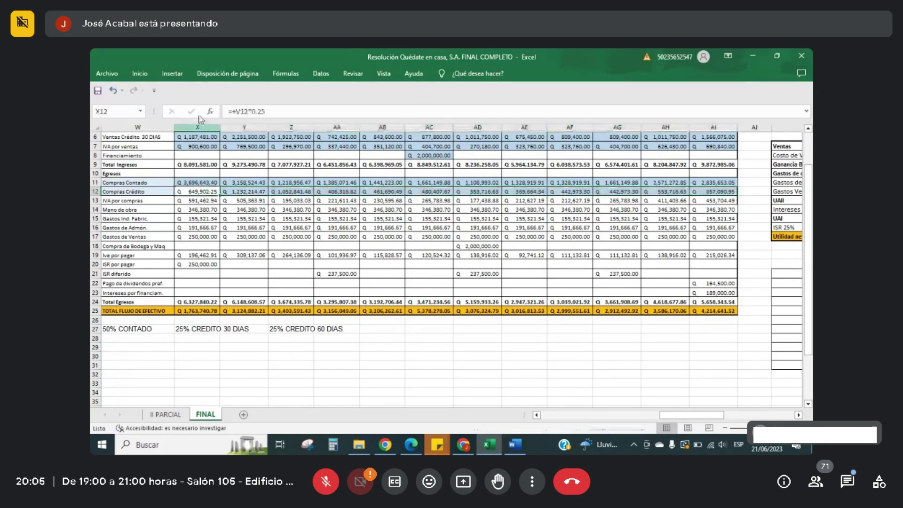
pyautogui.click(139, 74)
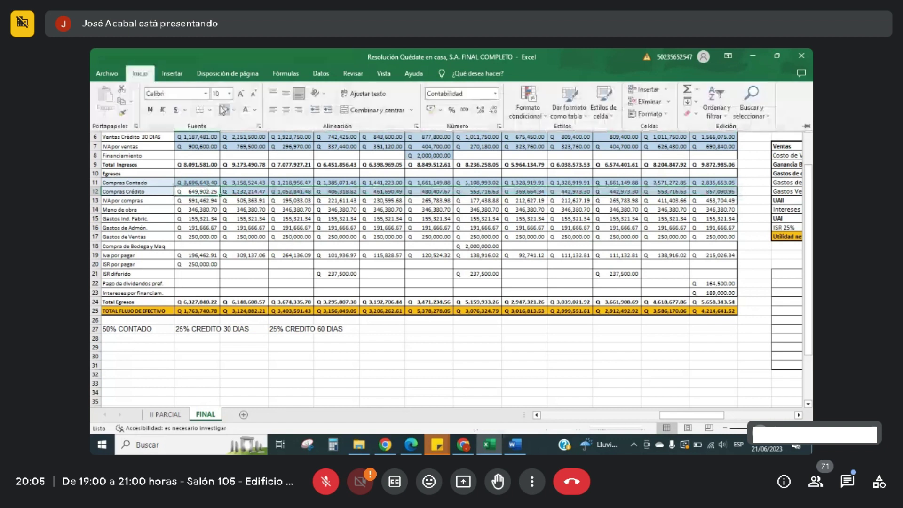
pyautogui.click(224, 110)
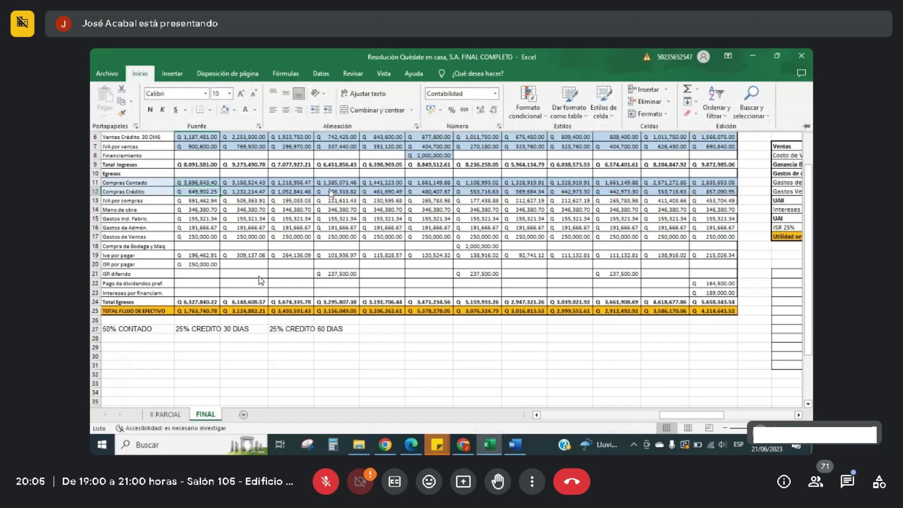
pyautogui.press('Escape')
# Step: Check the February IVA por compras formula, and highlight the January through September IVA crédito amounts in the Cédula del IVA
pyautogui.click(240, 200)
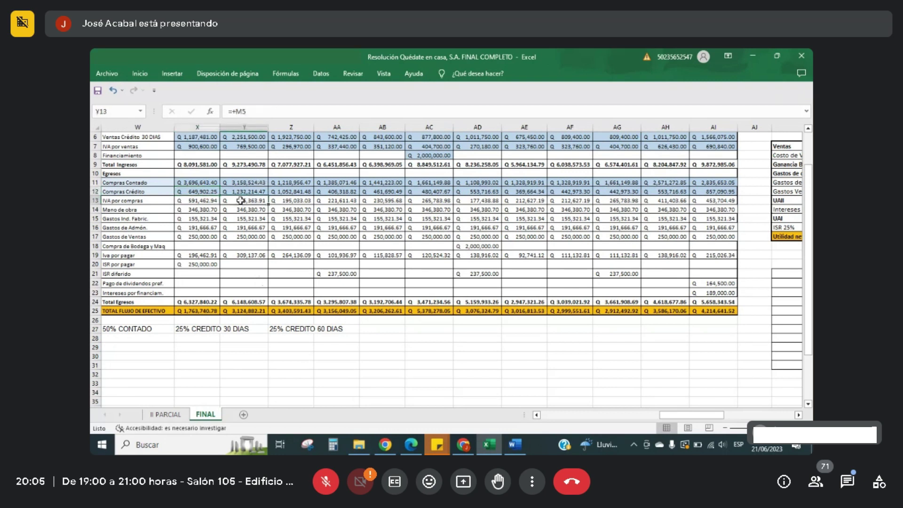
pyautogui.click(165, 208)
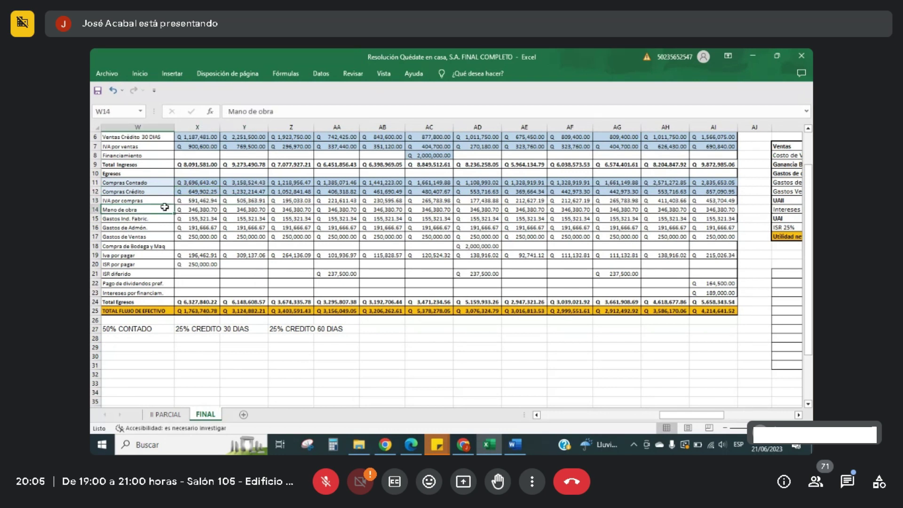
pyautogui.press('Left')
pyautogui.press('Left')
pyautogui.press('Left')
pyautogui.press('Left')
pyautogui.press('Left')
pyautogui.press('Left')
pyautogui.press('Left')
pyautogui.press('Left')
pyautogui.press('Left')
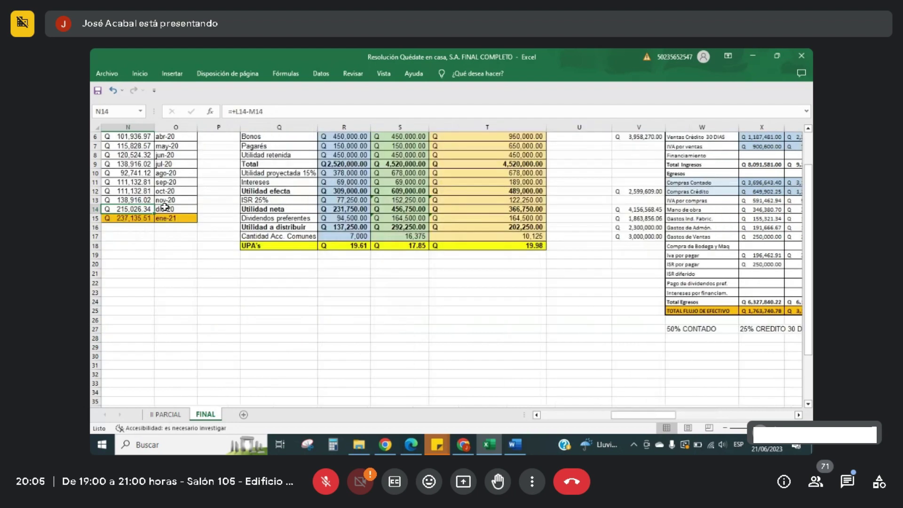
pyautogui.press('Left')
pyautogui.press('Left')
pyautogui.press('Up')
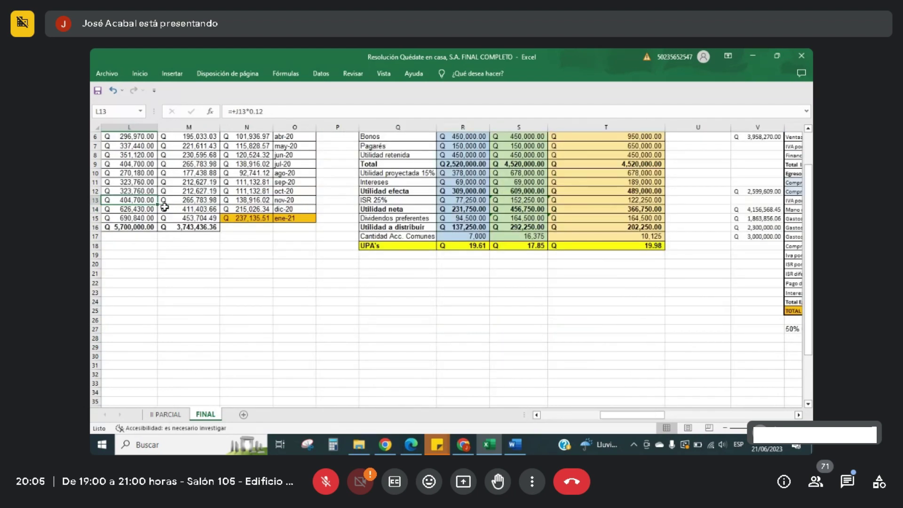
pyautogui.press('Up')
pyautogui.press('Up')
pyautogui.press('Up')
pyautogui.press('Up')
pyautogui.press('Up')
pyautogui.press('Up')
pyautogui.press('Up')
pyautogui.press('Up')
pyautogui.press('Up')
pyautogui.press('Up')
pyautogui.press('Up')
pyautogui.press('Up')
pyautogui.press('Down')
pyautogui.press('Down')
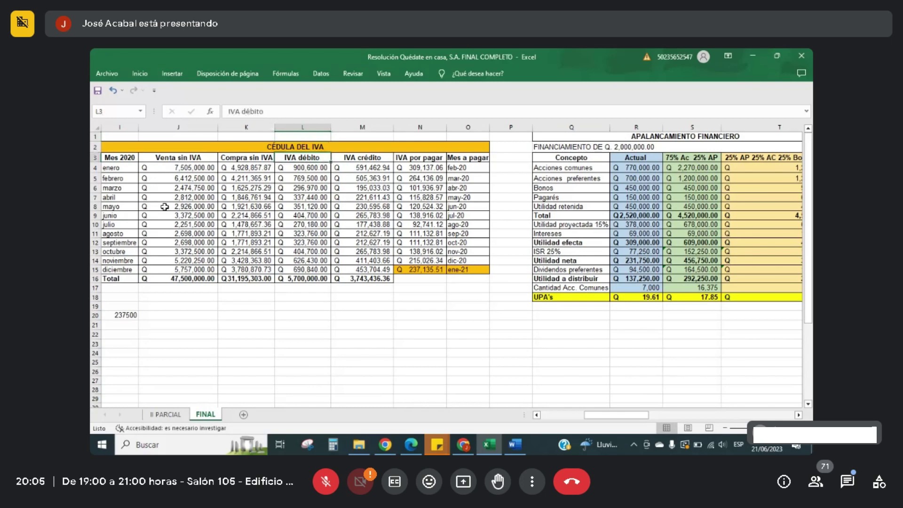
pyautogui.click(360, 170)
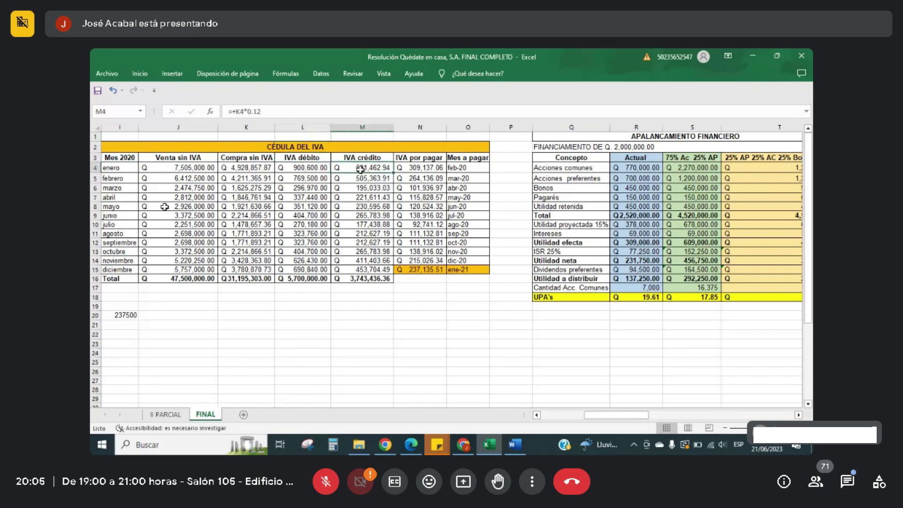
pyautogui.moveTo(360, 170); pyautogui.dragTo(362, 243)
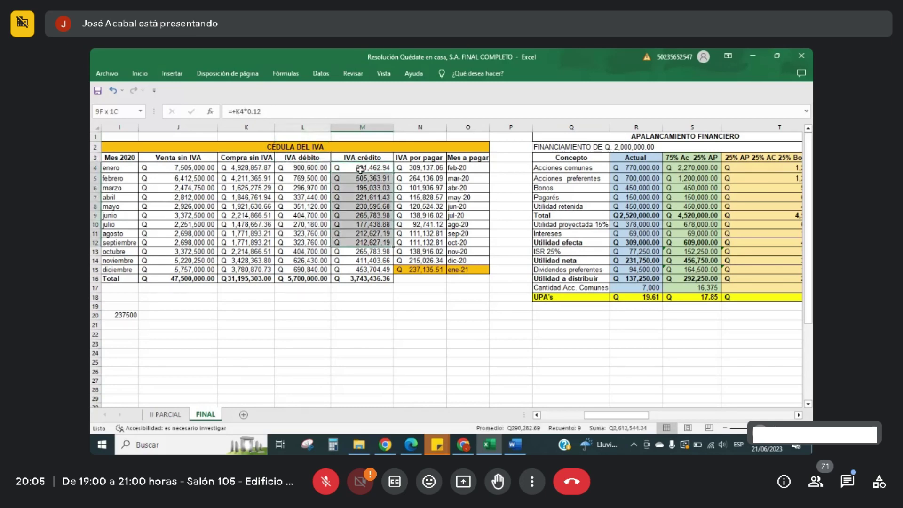
# Step: Return to the cash budget and shade the IVA por compras amounts from January through December light blue
pyautogui.press('Right')
pyautogui.press('Right')
pyautogui.press('Right')
pyautogui.press('Right')
pyautogui.press('Right')
pyautogui.press('Right')
pyautogui.press('Right')
pyautogui.press('Right')
pyautogui.press('Right')
pyautogui.press('Right')
pyautogui.press('Right')
pyautogui.press('Right')
pyautogui.press('Right')
pyautogui.press('Right')
pyautogui.press('Right')
pyautogui.press('Right')
pyautogui.press('Right')
pyautogui.press('Right')
pyautogui.press('Right')
pyautogui.press('Right')
pyautogui.press('Right')
pyautogui.press('Right')
pyautogui.press('Right')
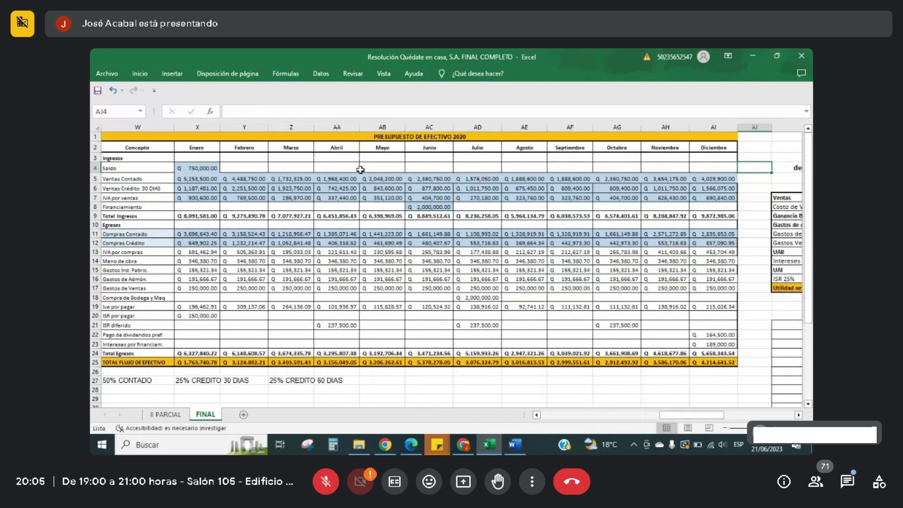
pyautogui.click(204, 252)
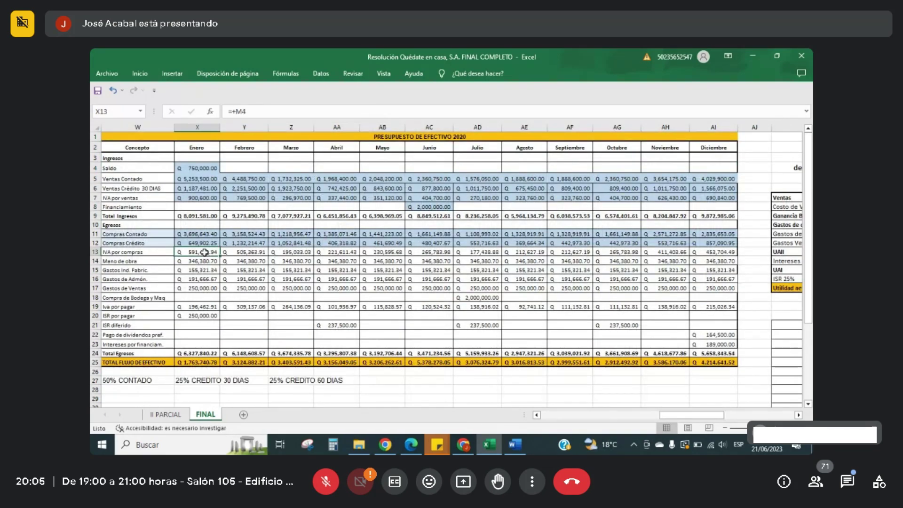
pyautogui.hotkey('ctrl', 'shift', 'Right')
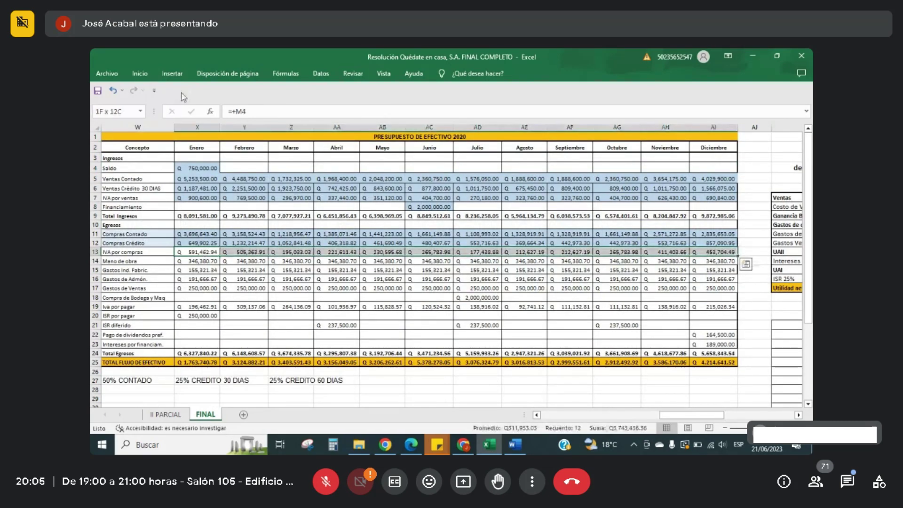
pyautogui.click(138, 74)
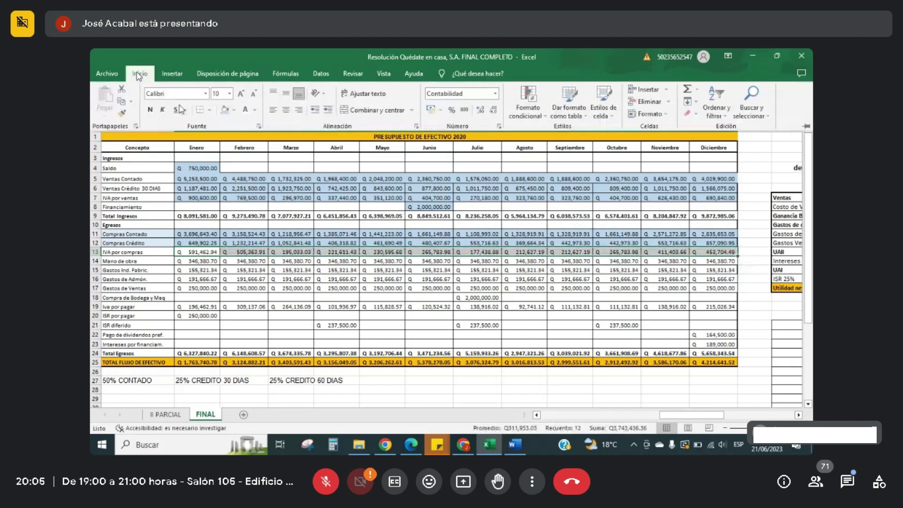
pyautogui.click(227, 191)
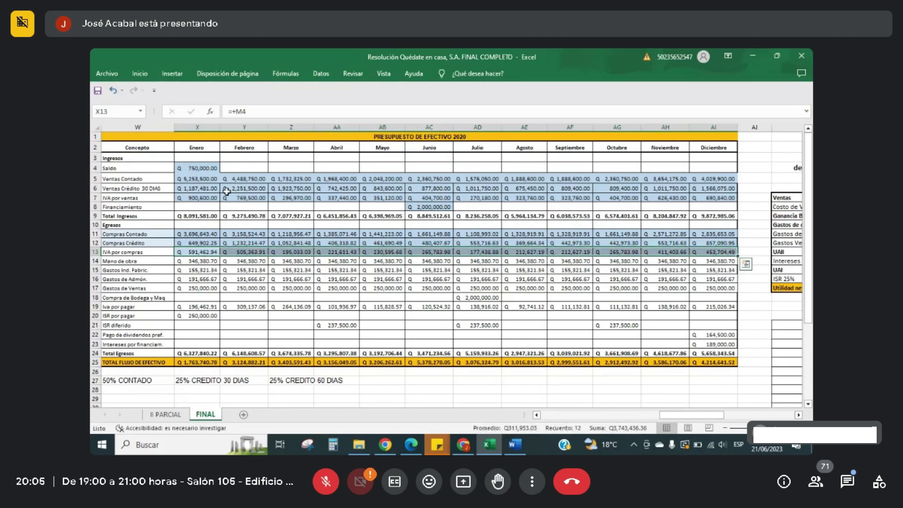
# Step: Check the January formulas for IVA por ventas and Total Ingresos in the cash budget
pyautogui.press('Left')
pyautogui.press('Left')
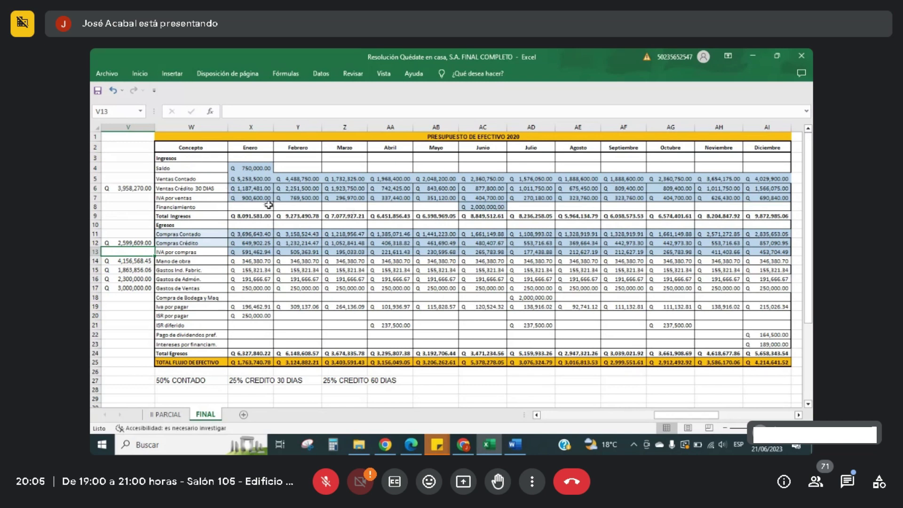
pyautogui.click(264, 199)
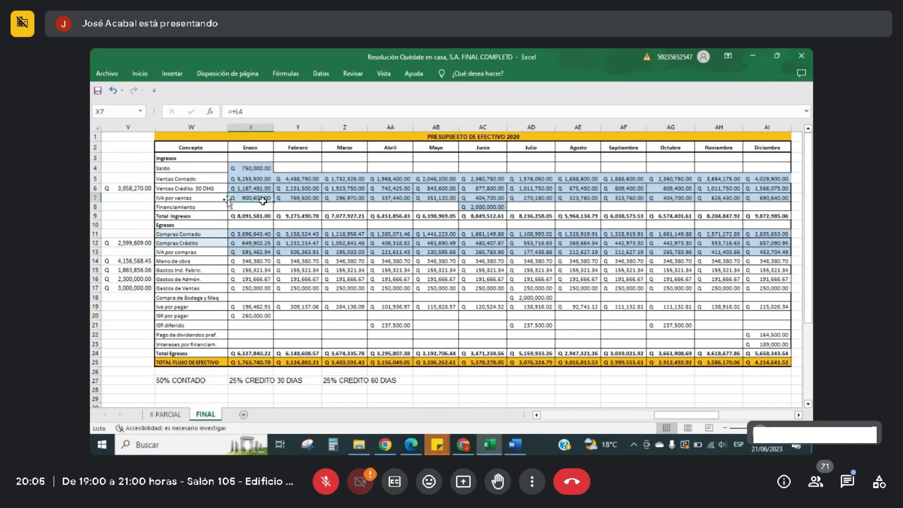
pyautogui.click(246, 216)
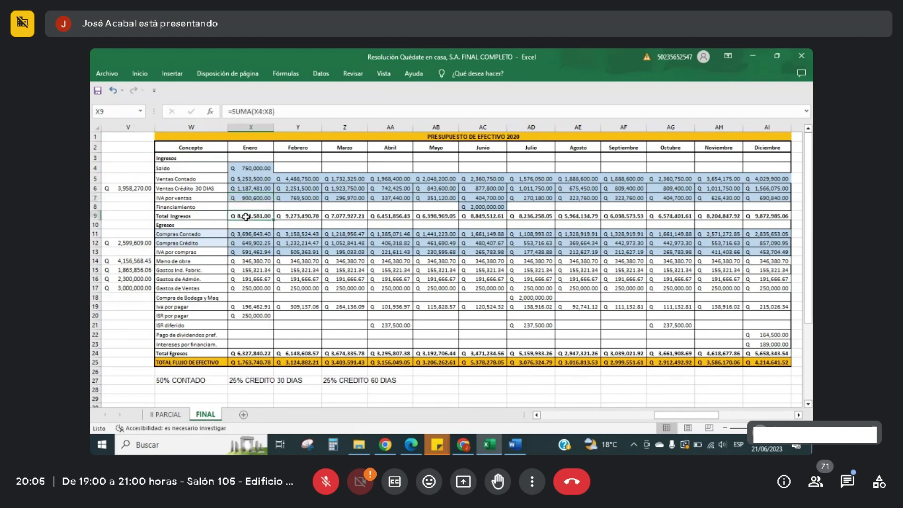
# Step: Fill the December Total Flujo de Efectivo cell with red
pyautogui.click(758, 364)
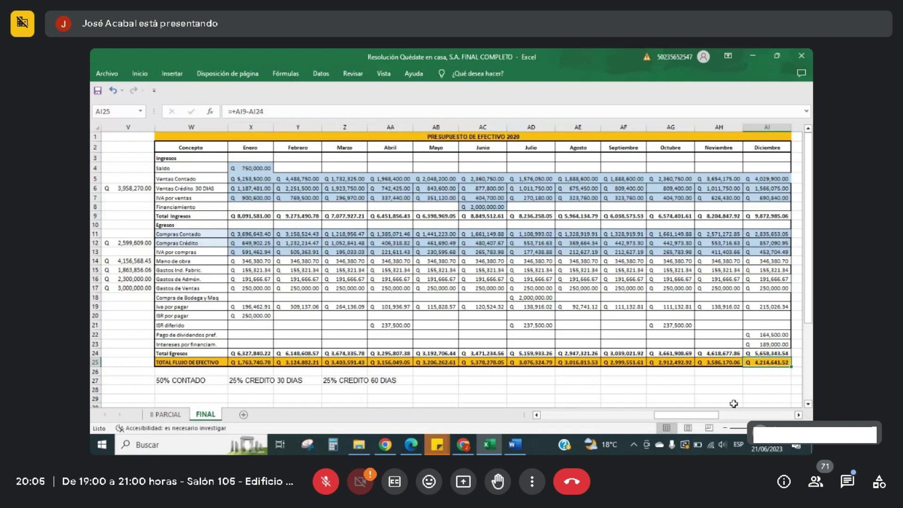
pyautogui.hotkey('ctrl', 'F1')
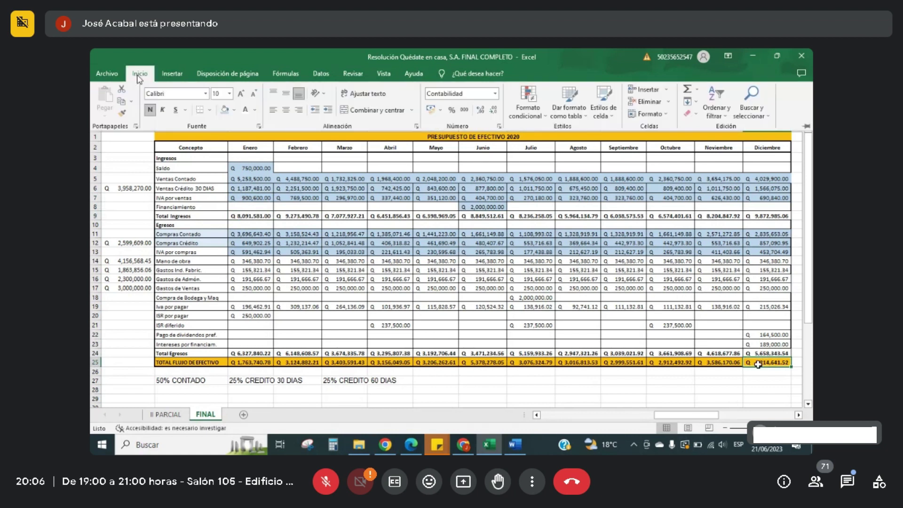
pyautogui.click(237, 114)
pyautogui.click(235, 197)
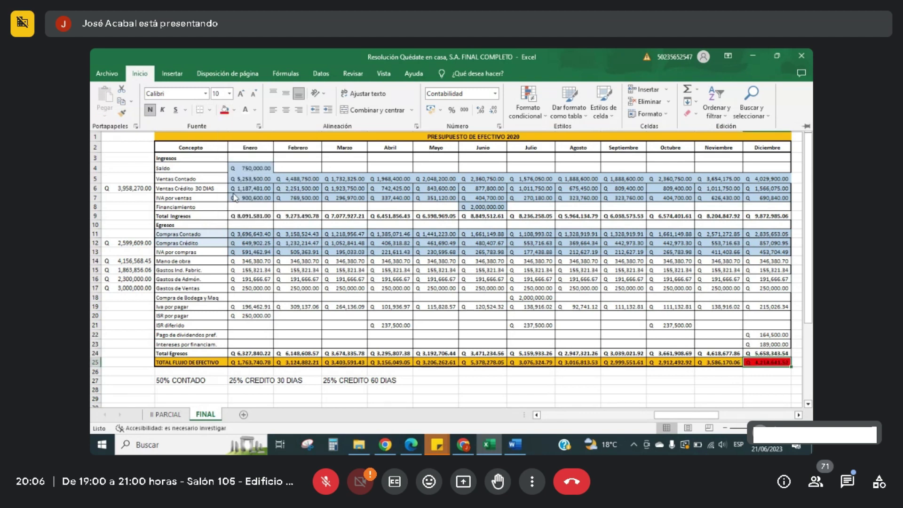
pyautogui.hotkey('ctrl', 'F1')
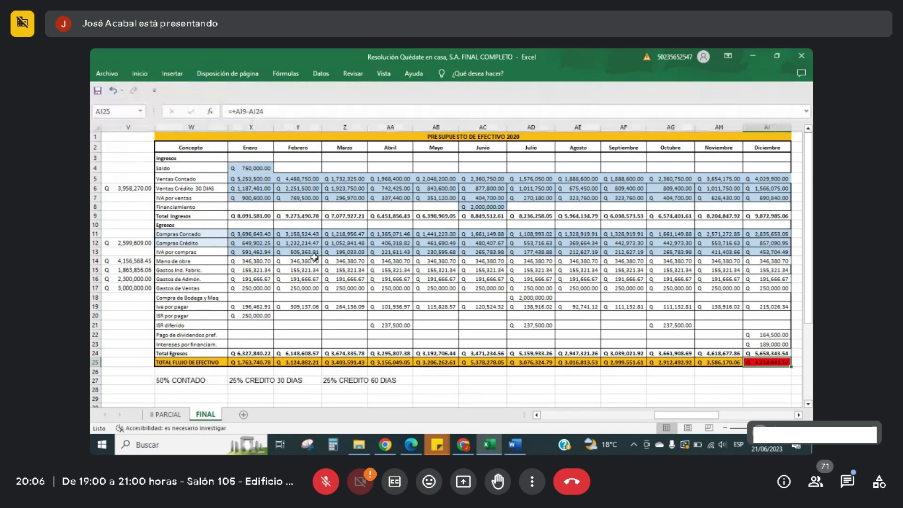
# Step: Copy the formatting of the Egresos heading onto the Compras Contado and Compras Crédito labels
pyautogui.click(267, 260)
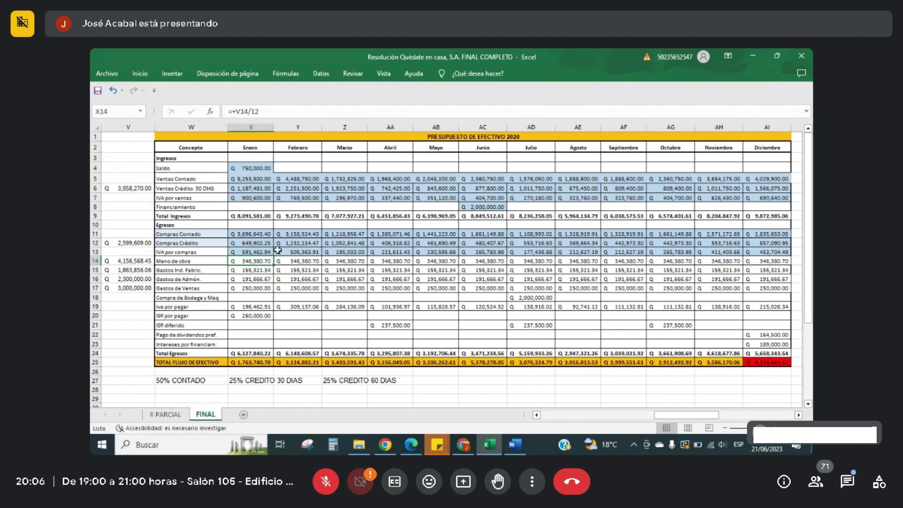
pyautogui.click(210, 224)
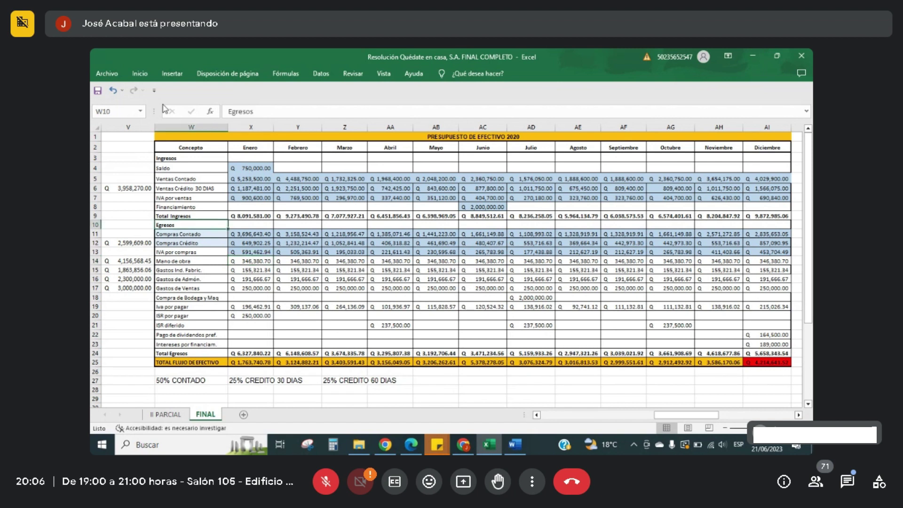
pyautogui.click(128, 76)
pyautogui.click(121, 113)
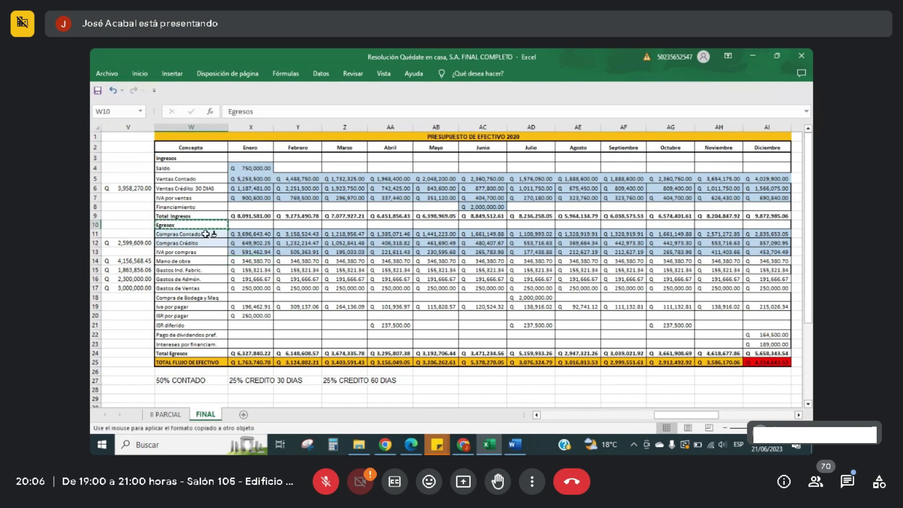
pyautogui.moveTo(206, 233); pyautogui.dragTo(207, 243)
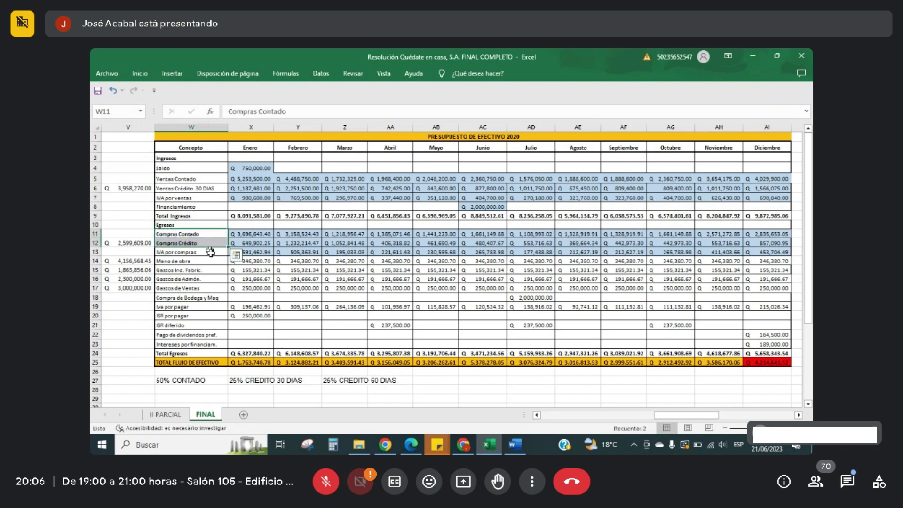
pyautogui.click(210, 252)
# Step: Look up the 2020 Mano de Obra budget in the Edge PDF, and compare it in Excel with the Mano de obra annual and monthly amounts
pyautogui.click(461, 450)
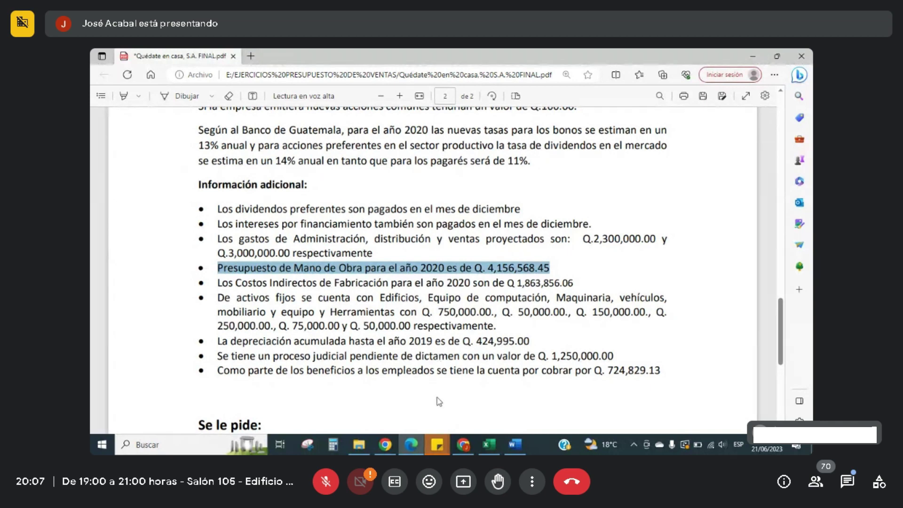
pyautogui.click(489, 446)
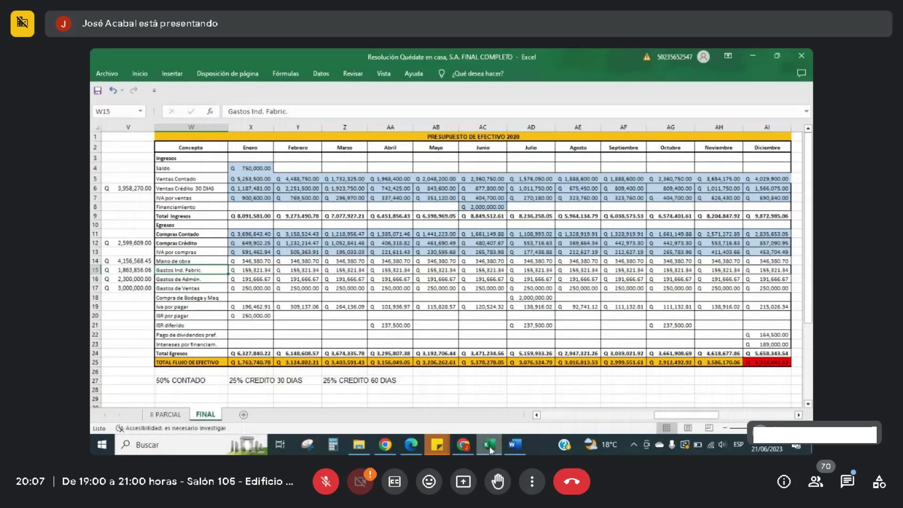
pyautogui.click(250, 261)
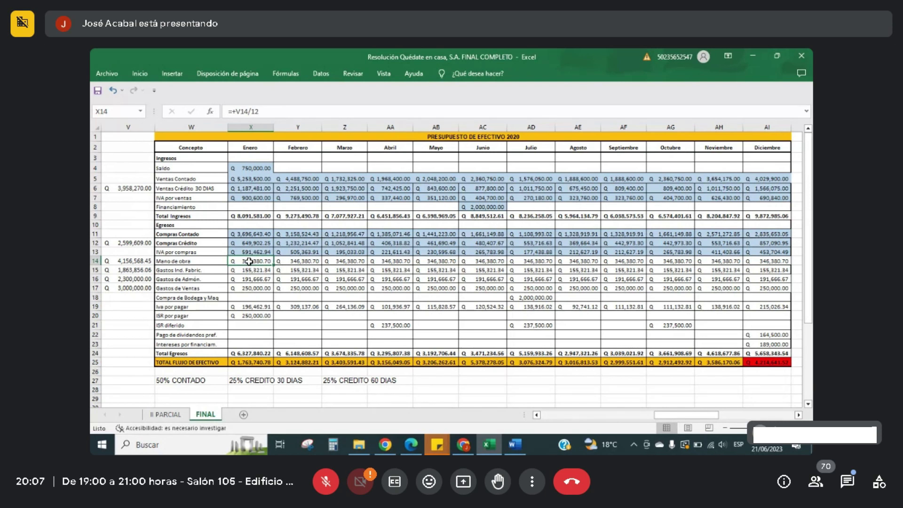
pyautogui.click(144, 261)
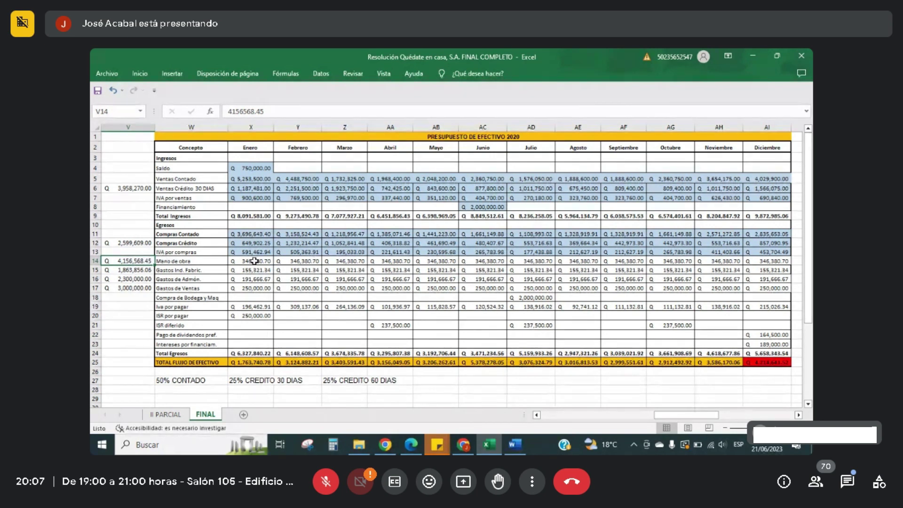
pyautogui.moveTo(254, 261); pyautogui.dragTo(768, 263)
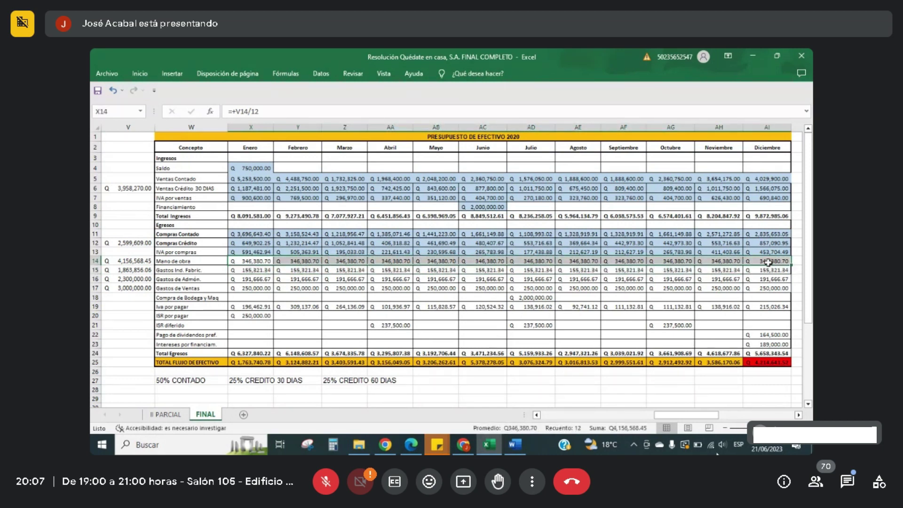
# Step: Fill the January to December Mano de obra amounts with the same light blue as the rows already checked
pyautogui.click(143, 72)
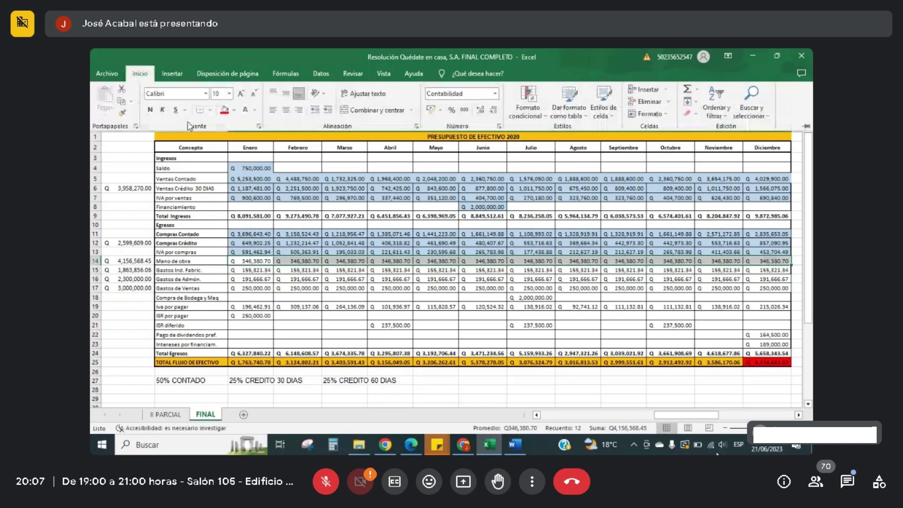
pyautogui.click(210, 110)
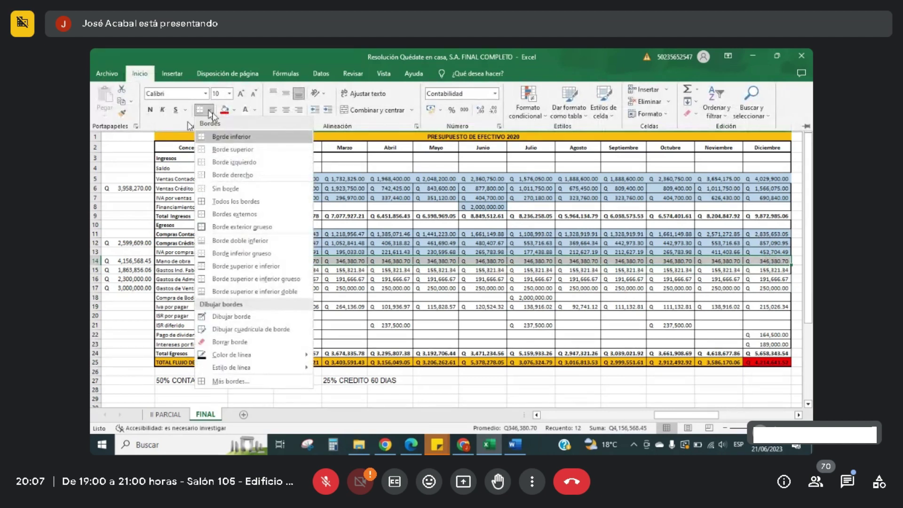
pyautogui.click(234, 110)
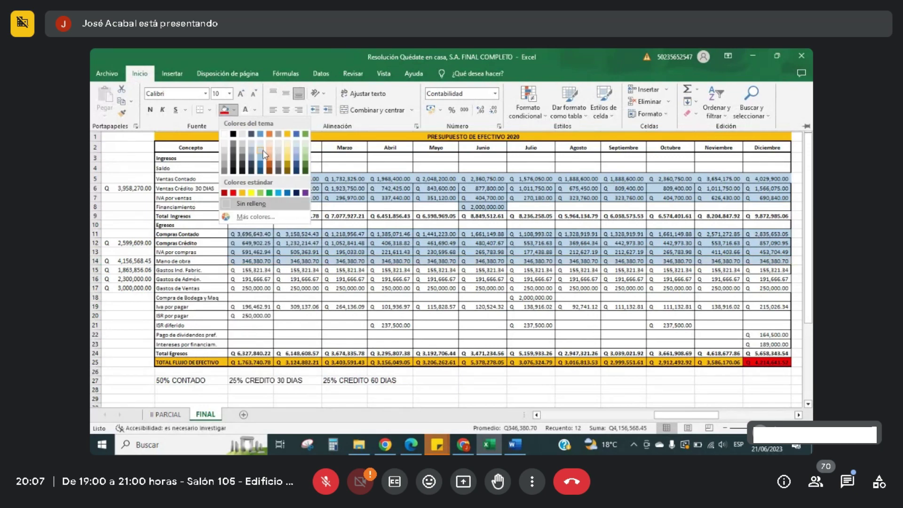
pyautogui.click(265, 153)
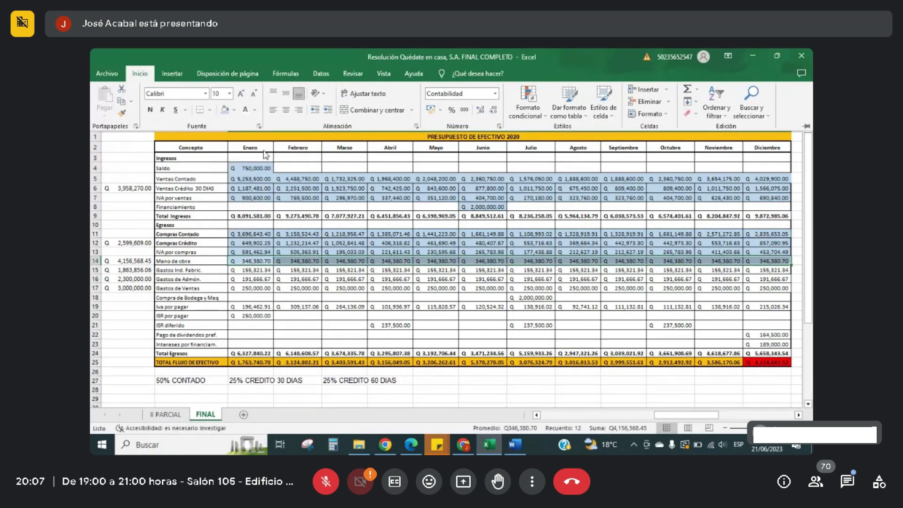
pyautogui.click(245, 270)
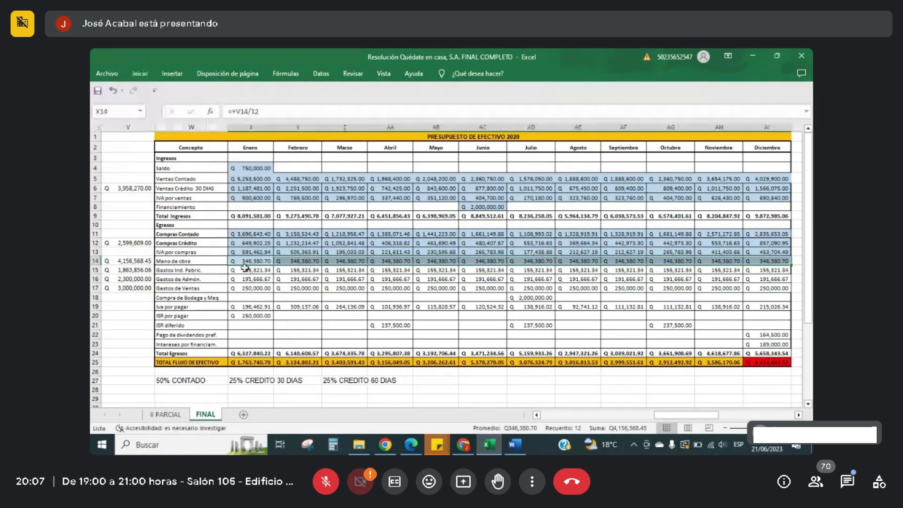
# Step: Look up the 2020 Costos Indirectos de Fabricación in the Edge PDF, and compare them in Excel with the Gastos Ind. Fabric. annual and January amounts
pyautogui.click(208, 271)
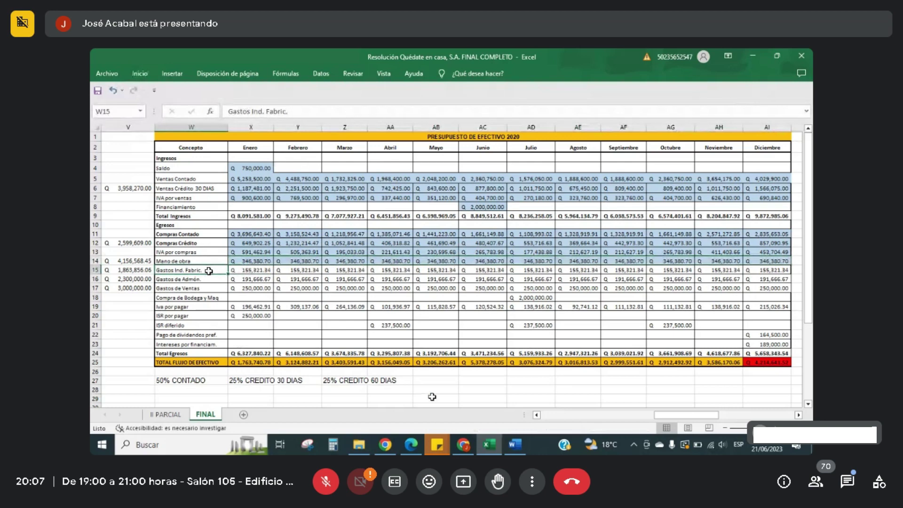
pyautogui.click(419, 444)
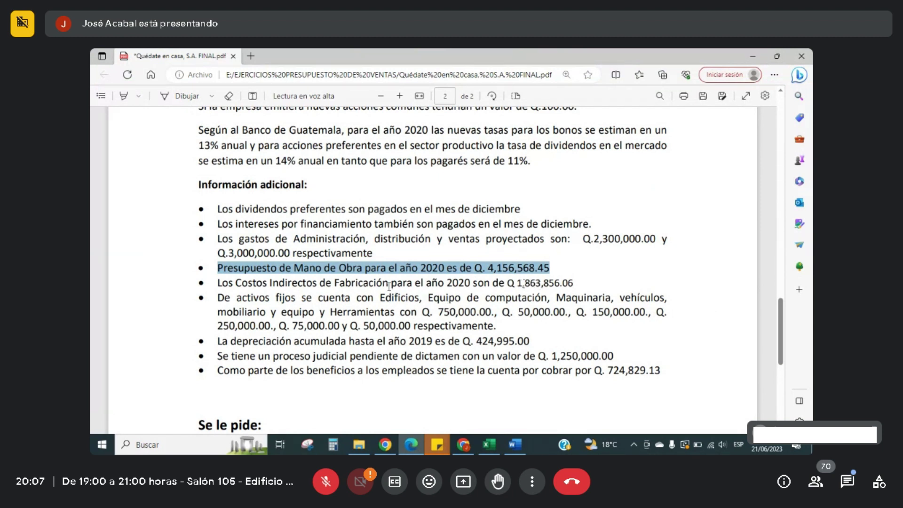
pyautogui.moveTo(390, 284); pyautogui.dragTo(471, 285)
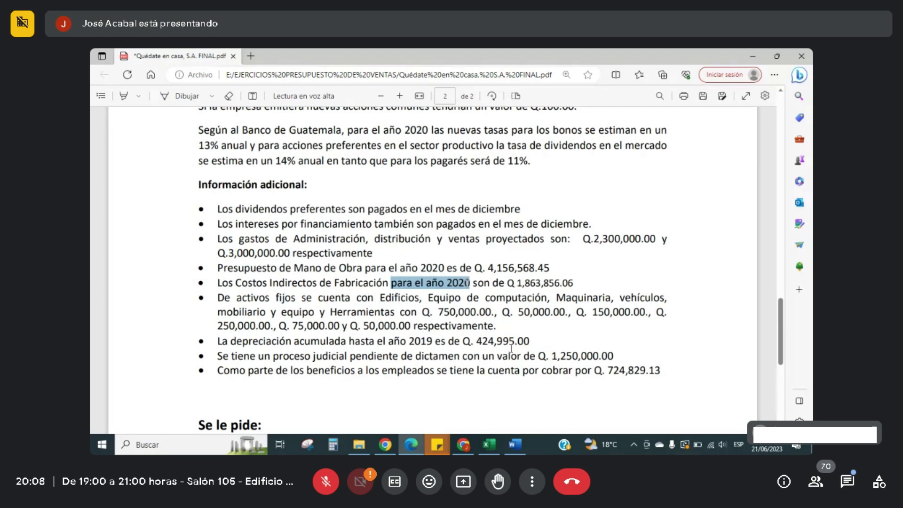
pyautogui.click(489, 446)
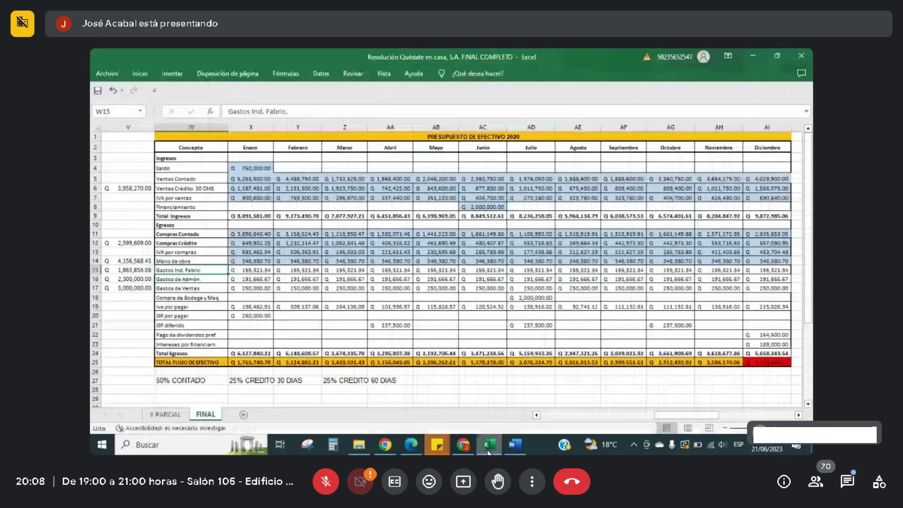
pyautogui.click(241, 271)
pyautogui.click(134, 269)
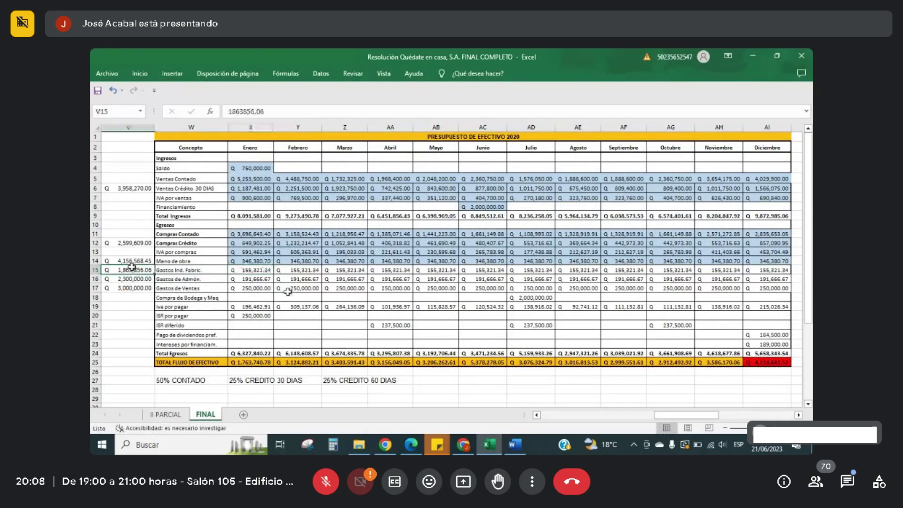
pyautogui.click(256, 270)
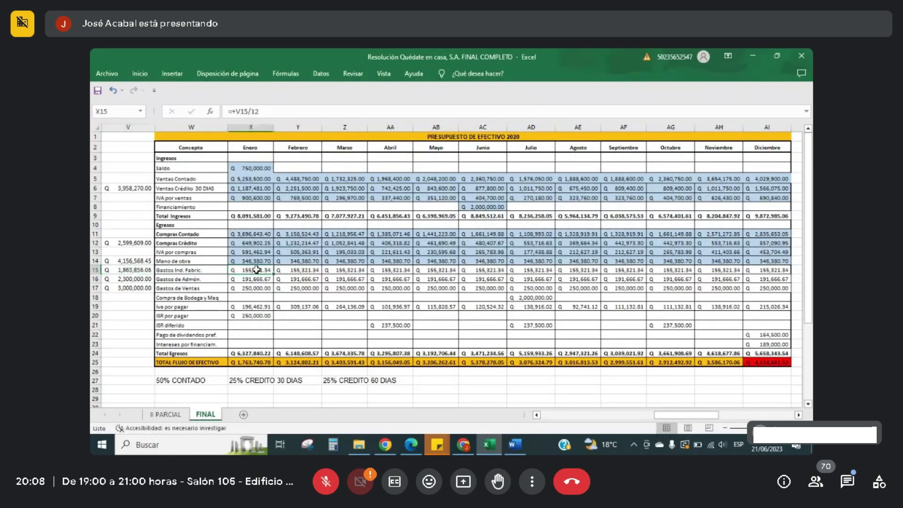
# Step: Fill the January to December Gastos Ind. Fabric. amounts with light blue
pyautogui.moveTo(256, 270); pyautogui.dragTo(754, 270)
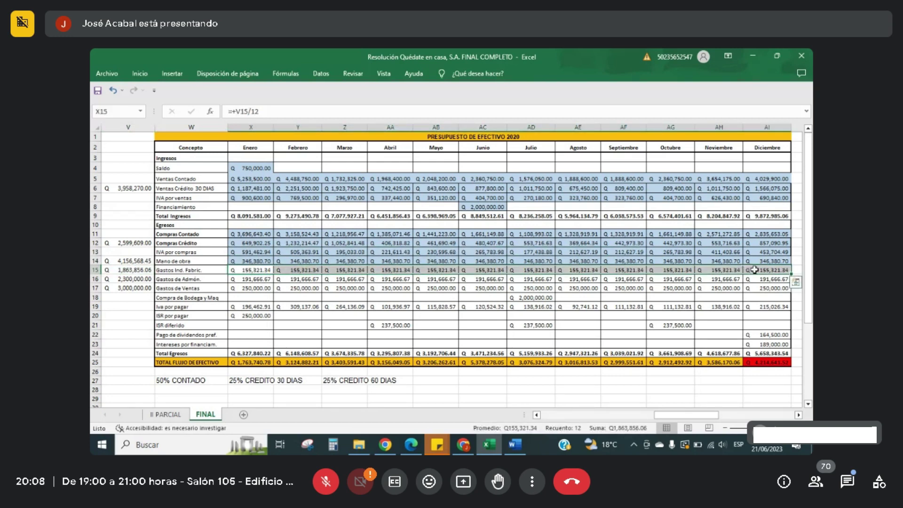
pyautogui.click(137, 74)
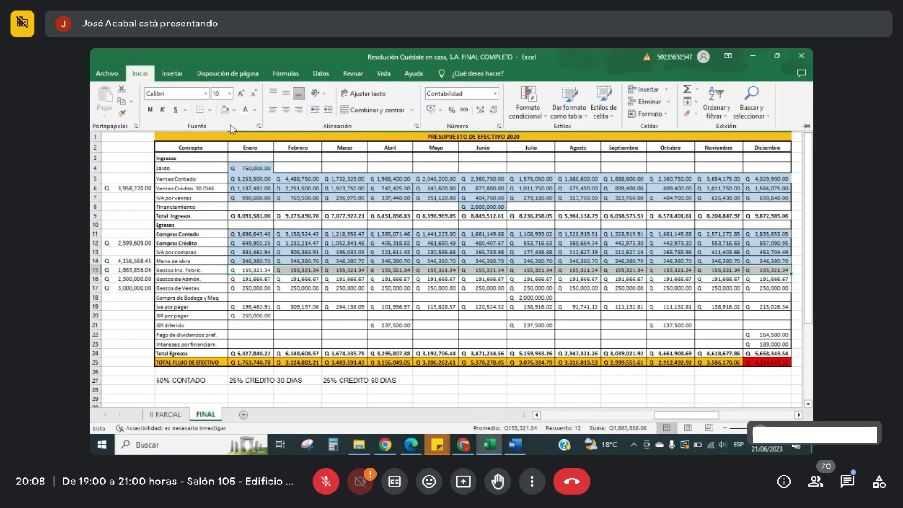
pyautogui.click(224, 112)
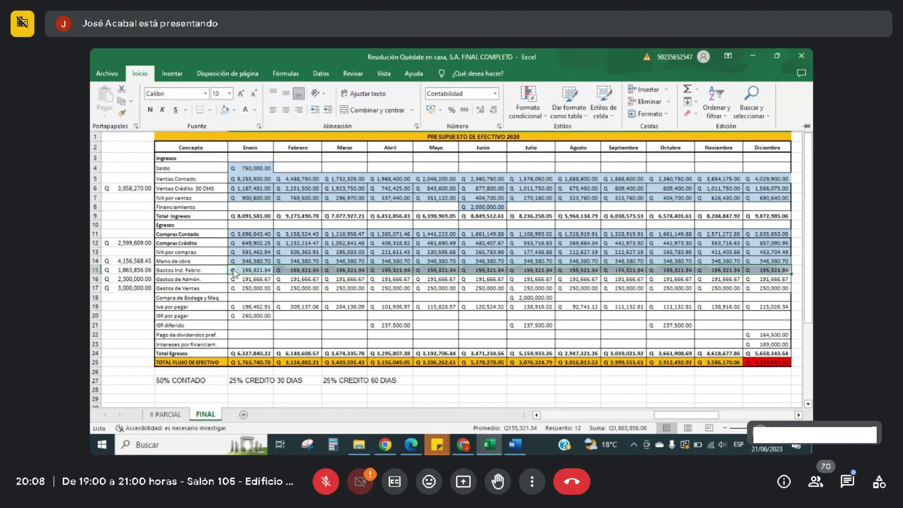
pyautogui.click(211, 266)
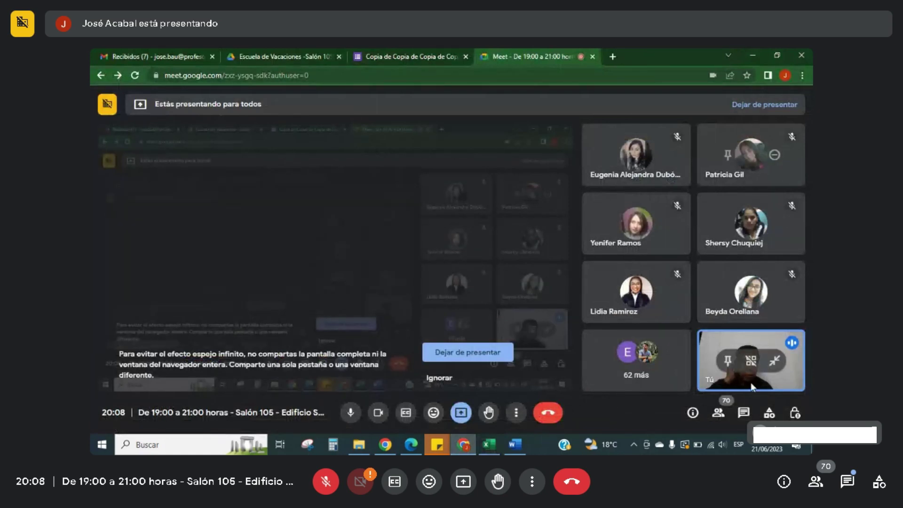
# Step: Check the Google Meet chat, and review the annual and monthly Gastos Ind. Fabric. amounts again in Excel
pyautogui.click(743, 412)
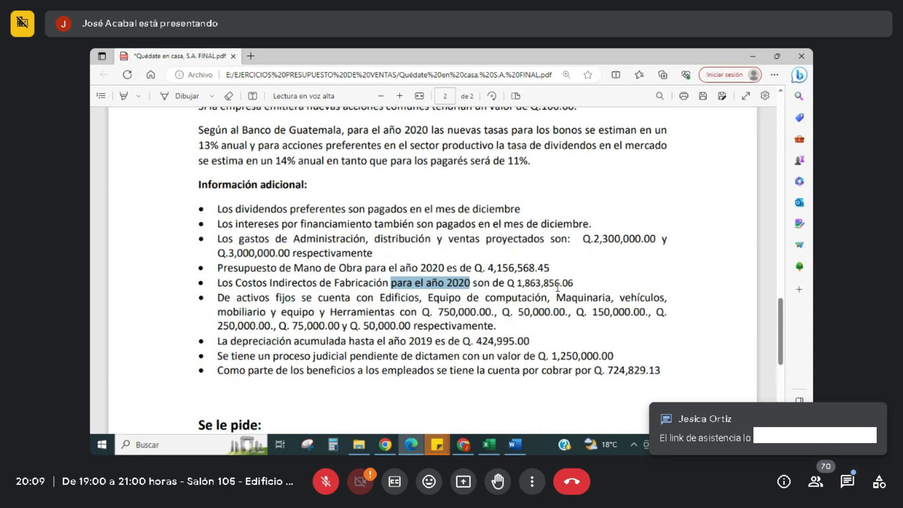
pyautogui.click(492, 449)
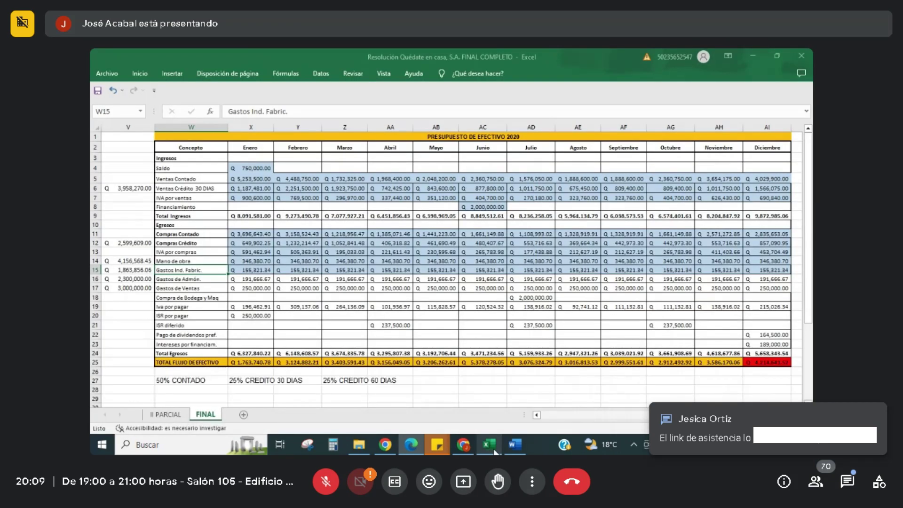
pyautogui.click(133, 270)
pyautogui.moveTo(247, 270); pyautogui.dragTo(762, 271)
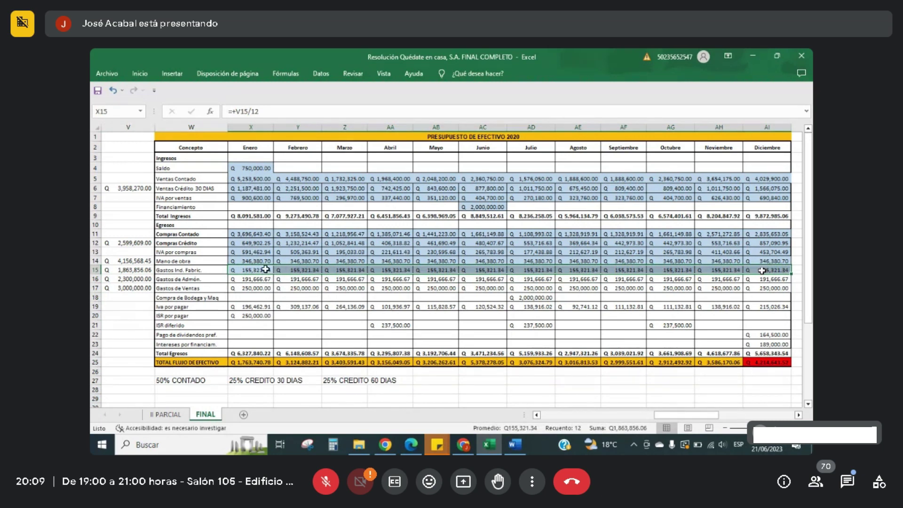
# Step: Examine the monthly Gastos Ind. Fabric. formulas cell by cell from January to July and back
pyautogui.press('Right')
pyautogui.press('Right')
pyautogui.press('Right')
pyautogui.press('Right')
pyautogui.press('Right')
pyautogui.press('Right')
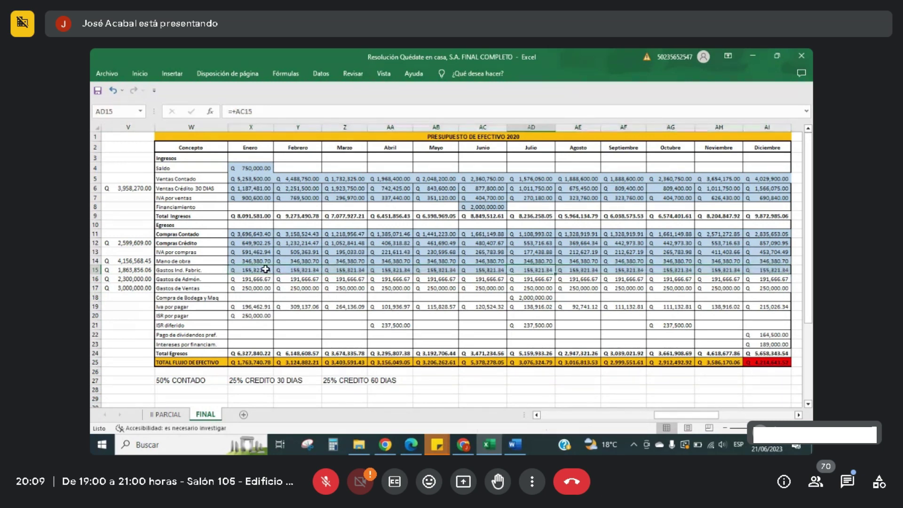
pyautogui.press('Left')
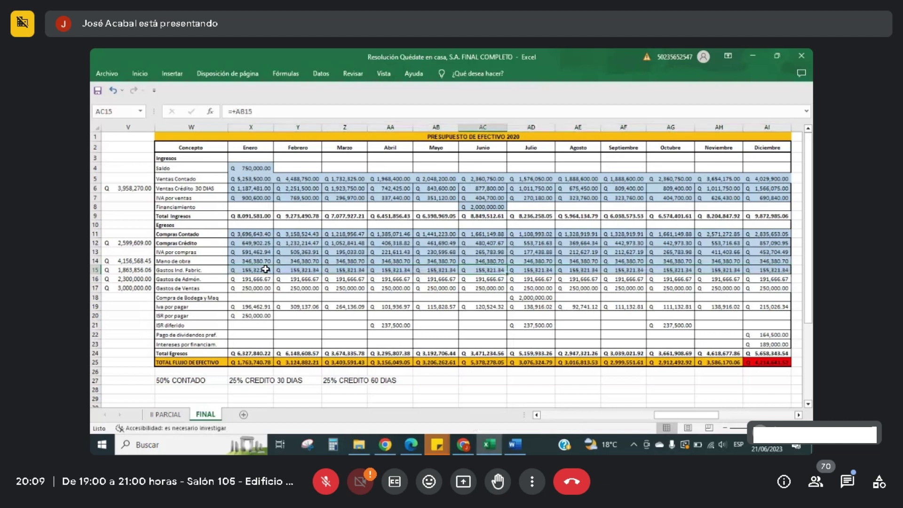
pyautogui.press('Left')
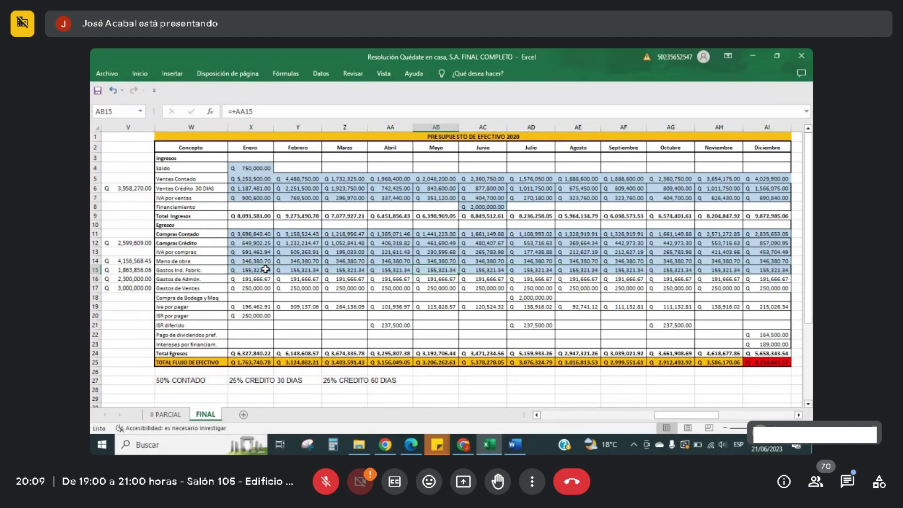
pyautogui.press('Left')
pyautogui.press('Left')
pyautogui.press('Left')
pyautogui.press('Left')
pyautogui.press('Left')
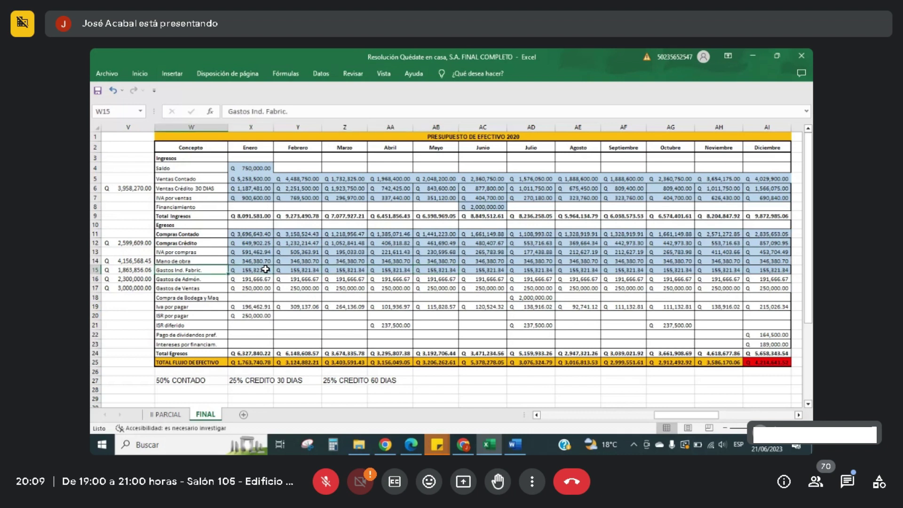
pyautogui.press('Right')
pyautogui.press('Right')
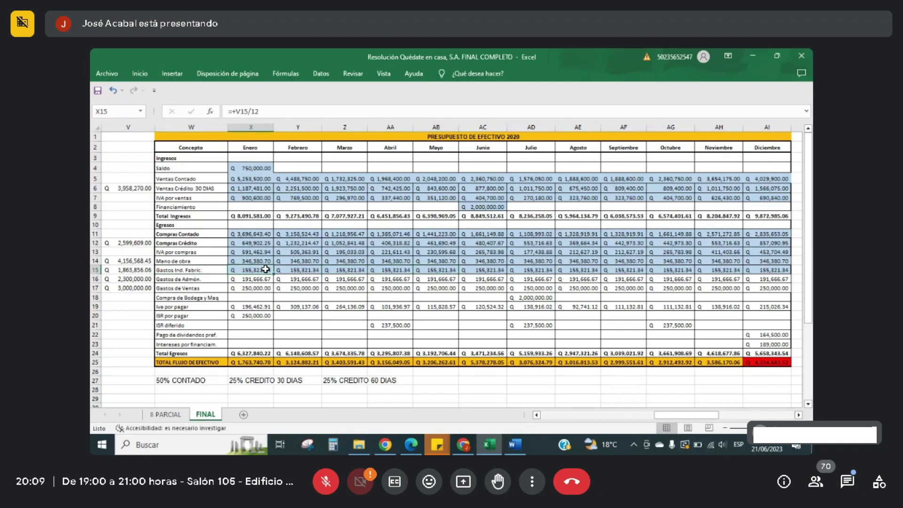
# Step: Check the January and February Gastos de Admón. formulas, and compare the row's monthly amounts with the projected administration expenses in the Edge PDF
pyautogui.press('Down')
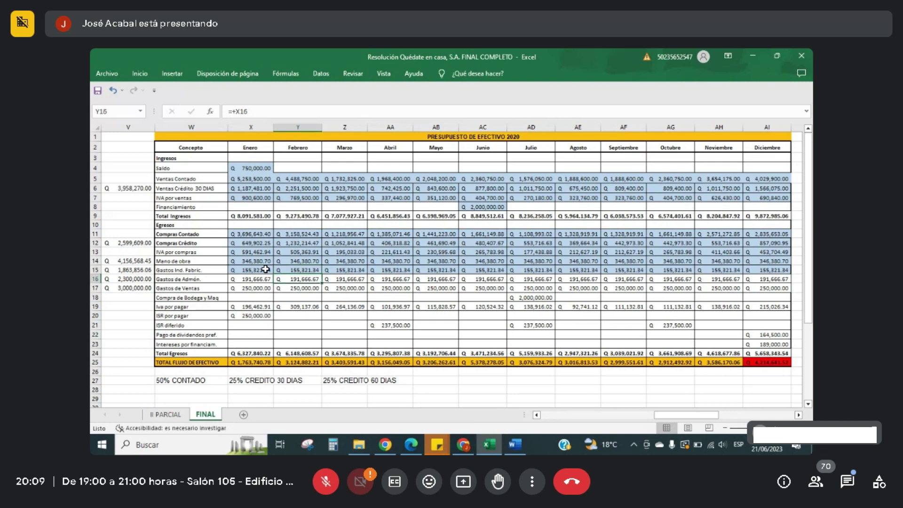
pyautogui.press('Left')
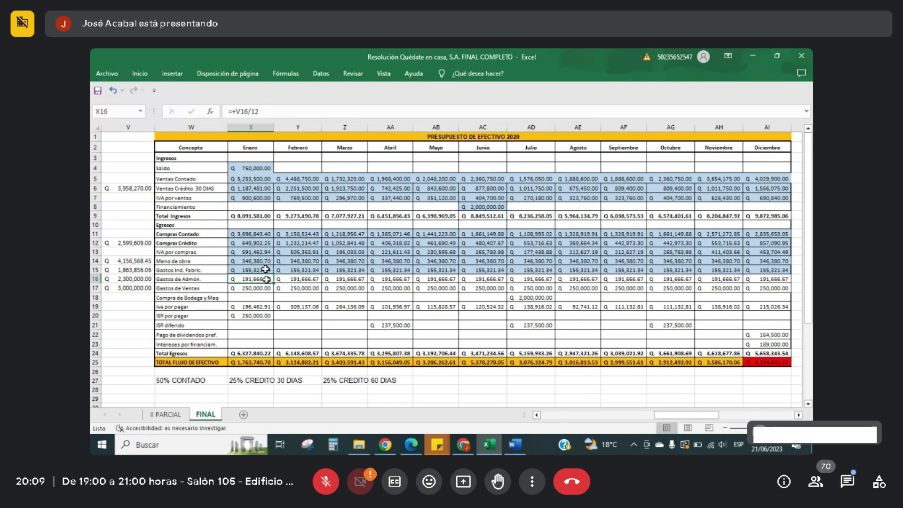
pyautogui.click(412, 446)
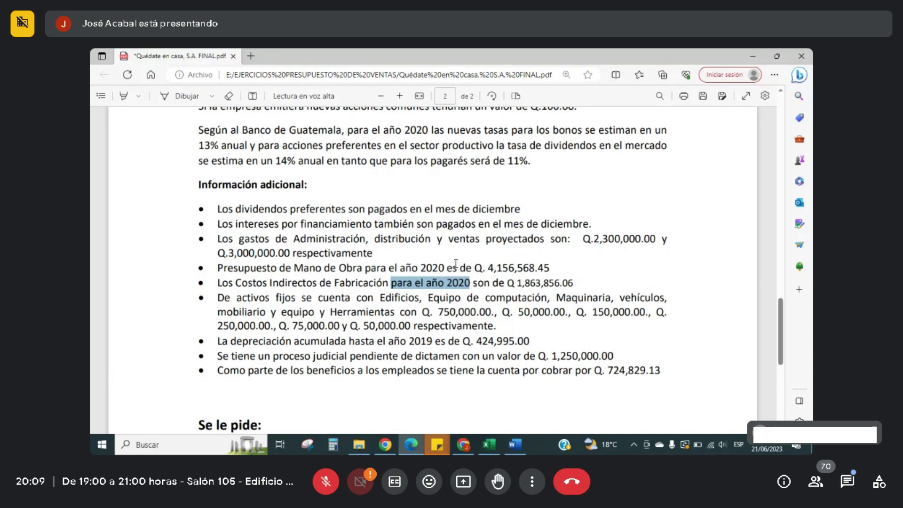
pyautogui.click(488, 445)
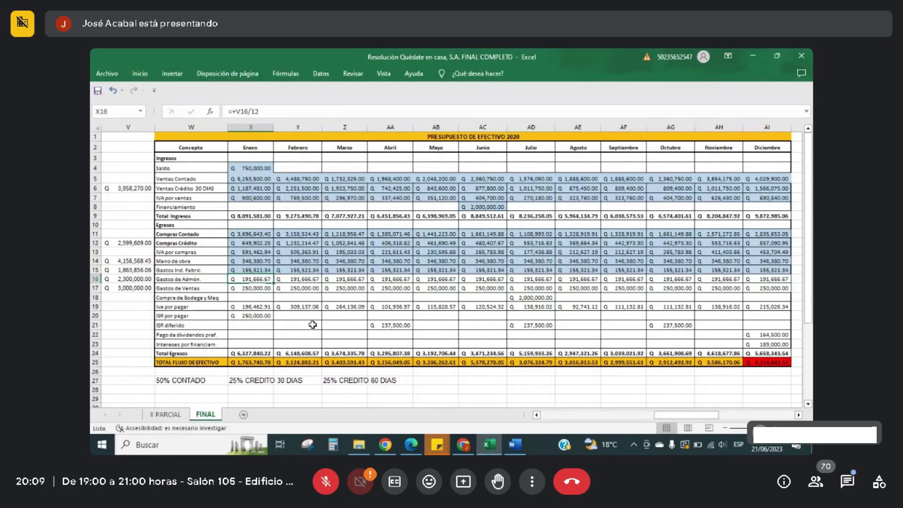
pyautogui.moveTo(250, 279); pyautogui.dragTo(760, 276)
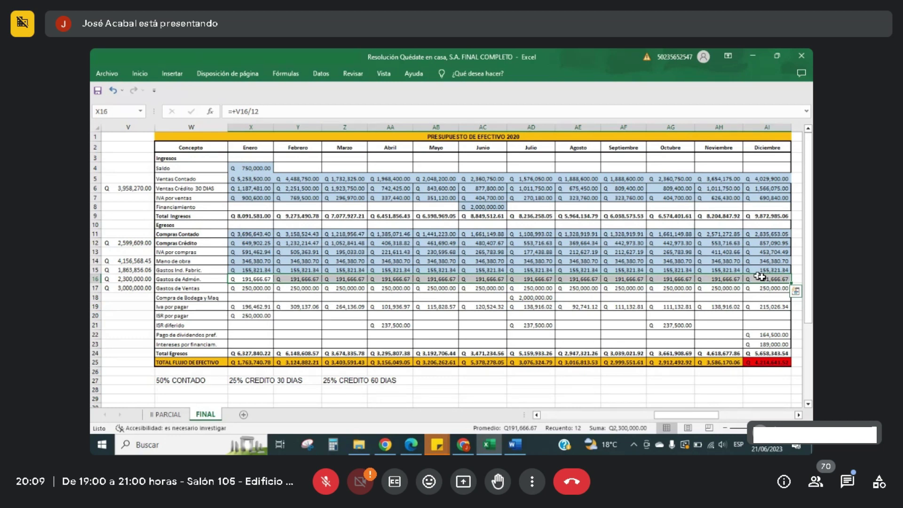
# Step: Check the January Gastos de Ventas formula in Excel against the projected sales expenses in the Edge PDF
pyautogui.click(262, 288)
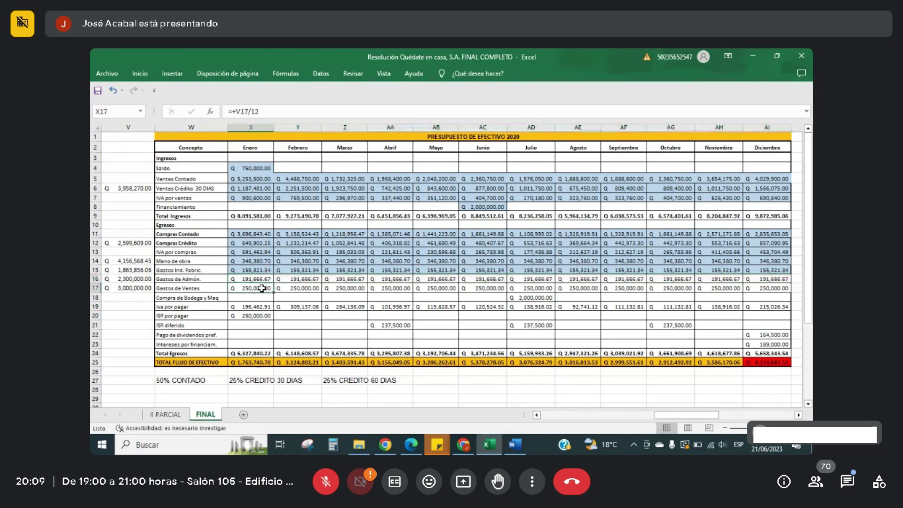
pyautogui.click(420, 445)
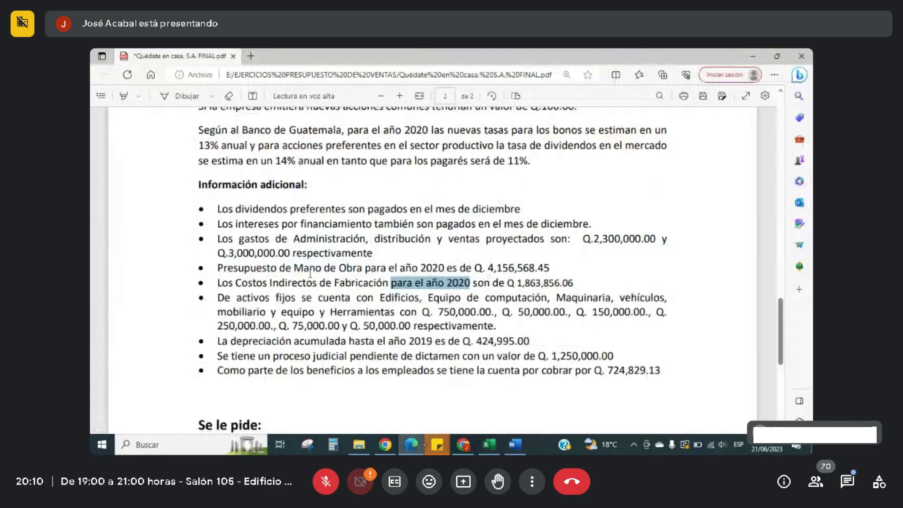
pyautogui.click(489, 445)
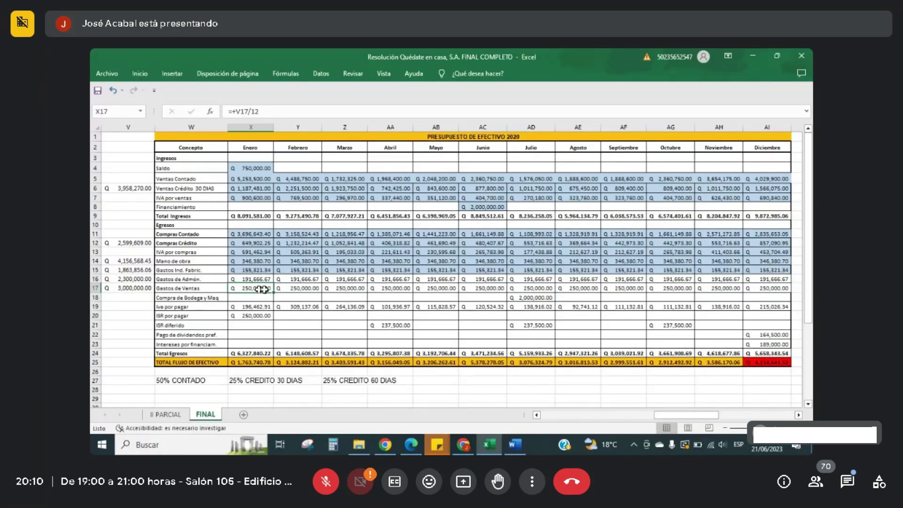
pyautogui.hotkey('shift', 'Right')
pyautogui.hotkey('shift', 'Right')
pyautogui.hotkey('shift', 'Right')
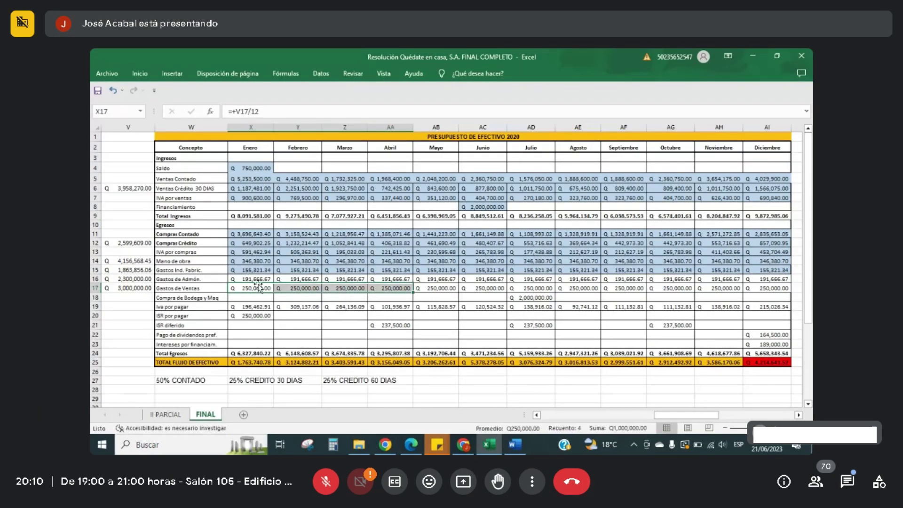
# Step: Shade the January to December amounts of Gastos de Admón. and Gastos de Ventas light blue
pyautogui.click(254, 280)
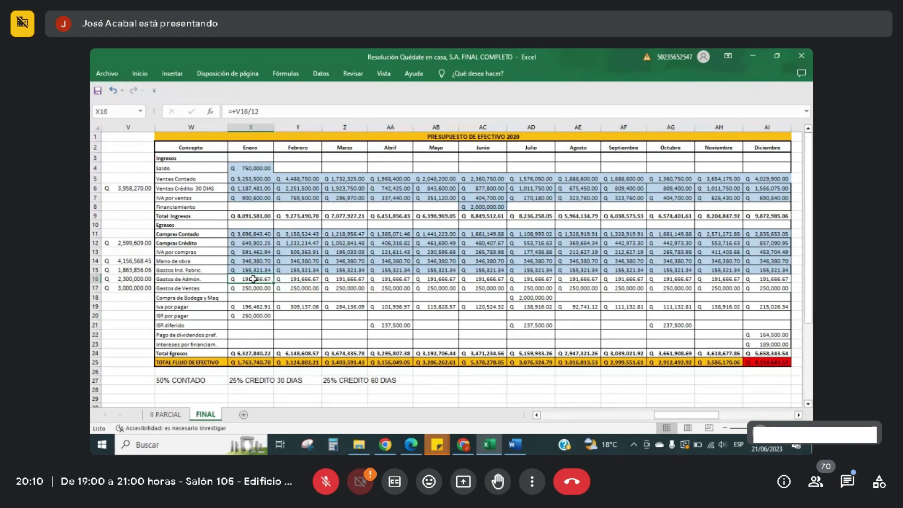
pyautogui.hotkey('shift', 'Down')
pyautogui.hotkey('shift', 'Right')
pyautogui.hotkey('shift', 'Right')
pyautogui.hotkey('shift', 'Right')
pyautogui.hotkey('shift', 'Right')
pyautogui.hotkey('shift', 'Right')
pyautogui.hotkey('shift', 'Right')
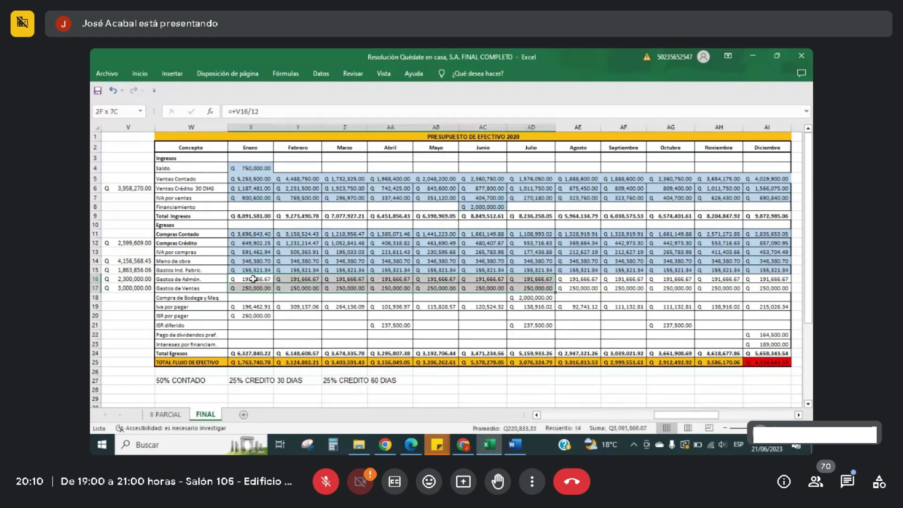
pyautogui.hotkey('shift', 'Right')
pyautogui.hotkey('shift', 'Right')
pyautogui.hotkey('shift', 'Right')
pyautogui.hotkey('shift', 'Right')
pyautogui.hotkey('shift', 'Right')
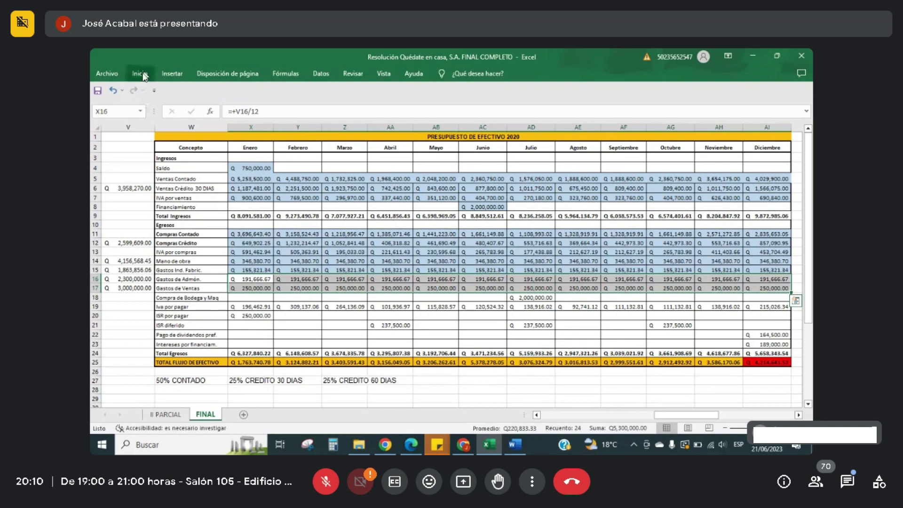
pyautogui.click(143, 74)
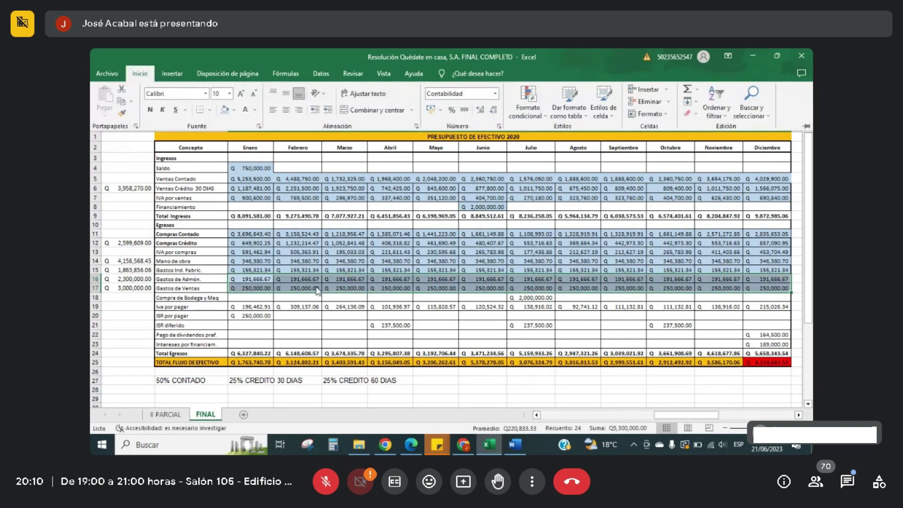
pyautogui.click(260, 295)
pyautogui.click(260, 295)
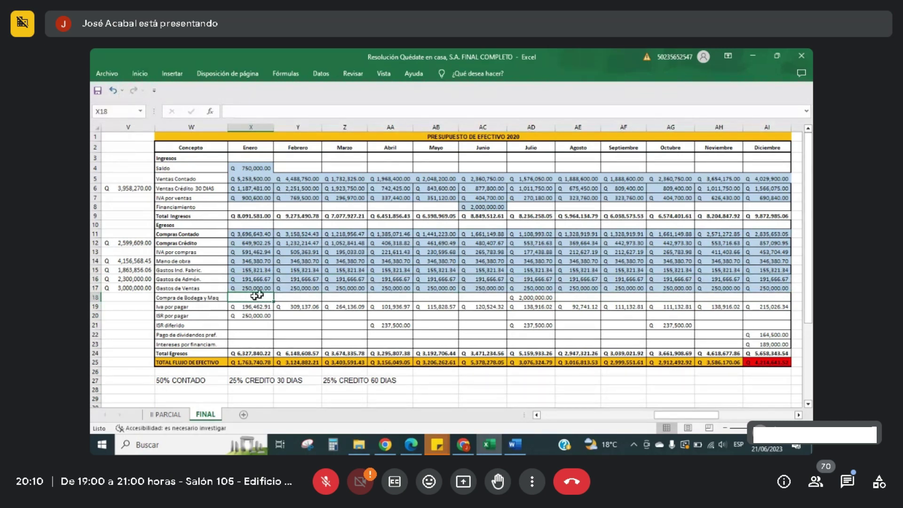
# Step: Shade the July Compra de Bodega y Maq amount light blue
pyautogui.click(531, 296)
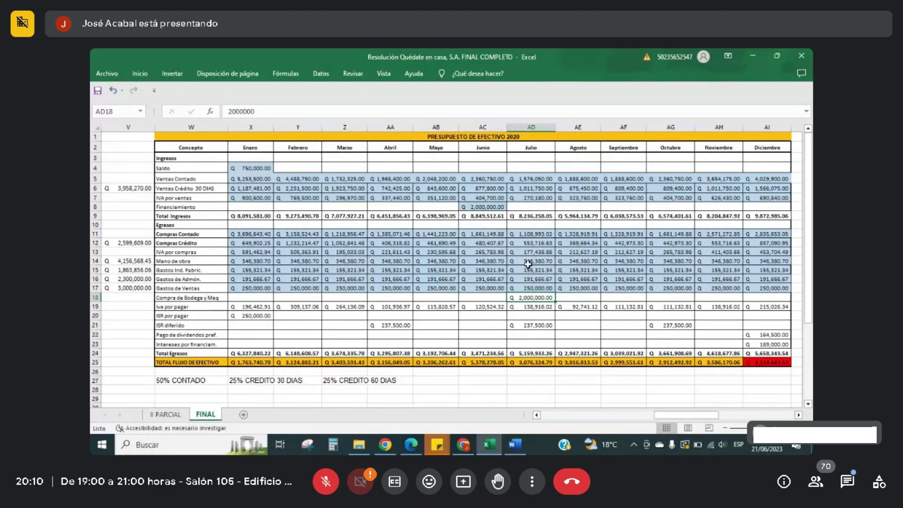
pyautogui.click(140, 73)
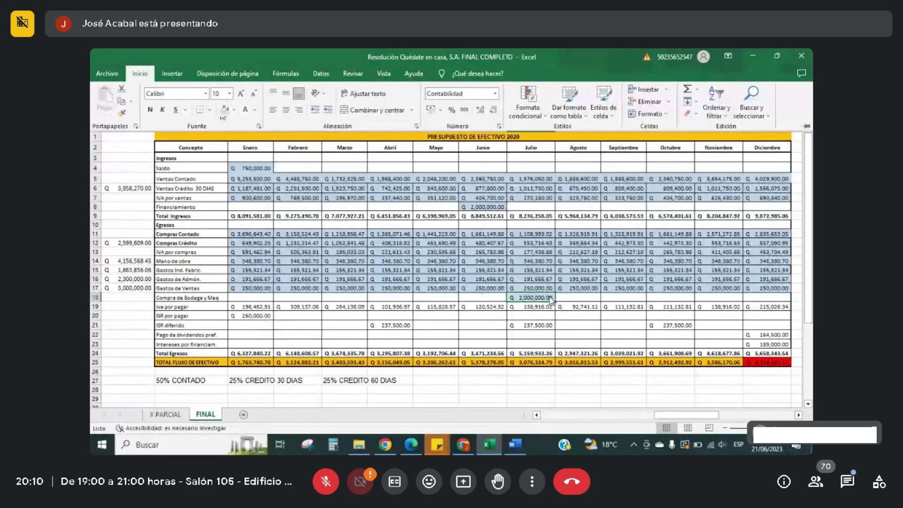
pyautogui.click(550, 299)
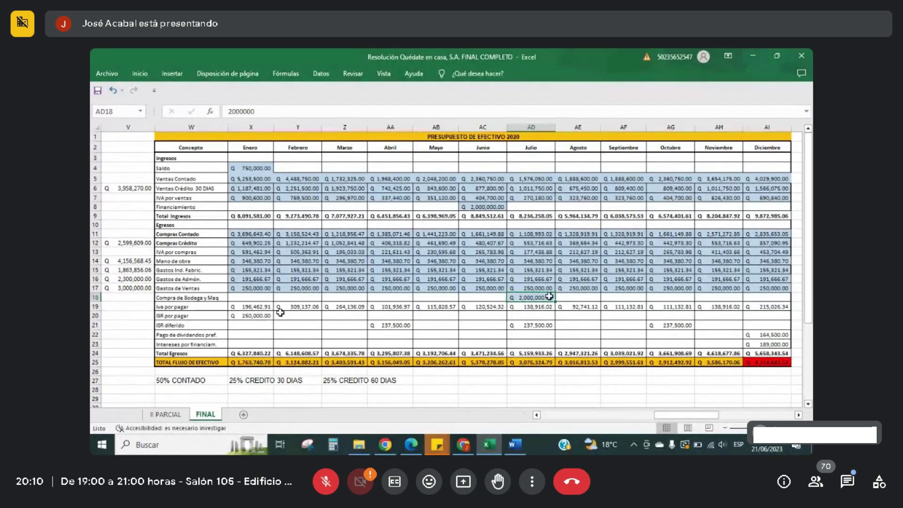
# Step: Trace the Iva por pagar row to the Cédula del IVA, and review its January to November IVA por pagar amounts
pyautogui.click(260, 306)
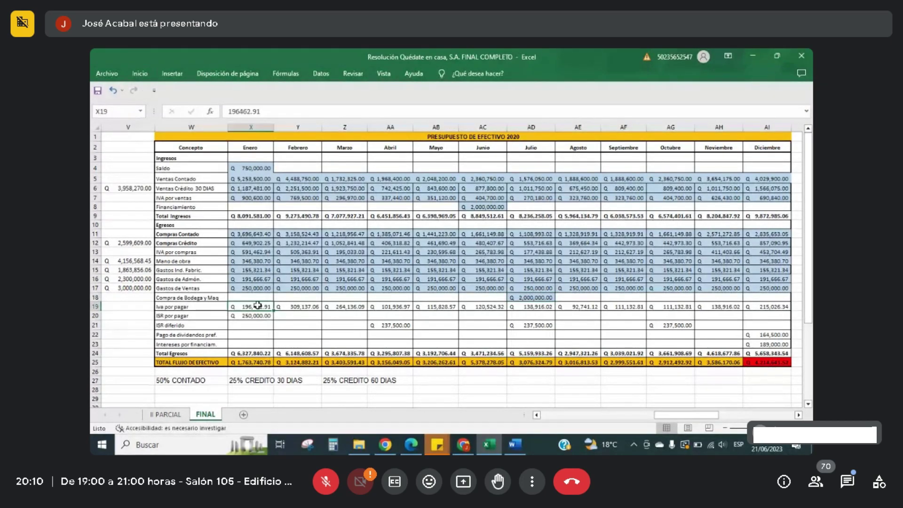
pyautogui.click(205, 304)
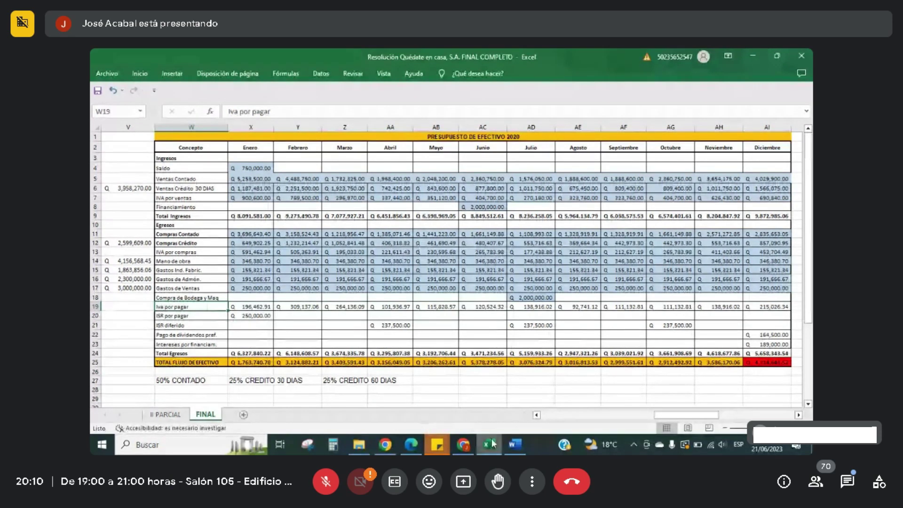
pyautogui.click(348, 369)
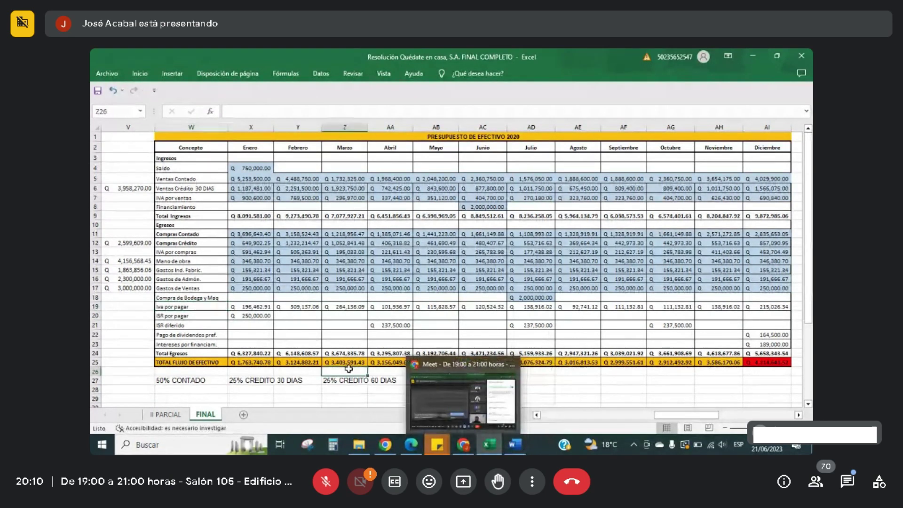
pyautogui.press('Left')
pyautogui.press('Left')
pyautogui.press('Left')
pyautogui.press('Left')
pyautogui.press('Left')
pyautogui.press('Left')
pyautogui.press('Left')
pyautogui.press('Left')
pyautogui.press('Left')
pyautogui.press('Left')
pyautogui.press('Left')
pyautogui.press('Left')
pyautogui.press('Left')
pyautogui.press('Left')
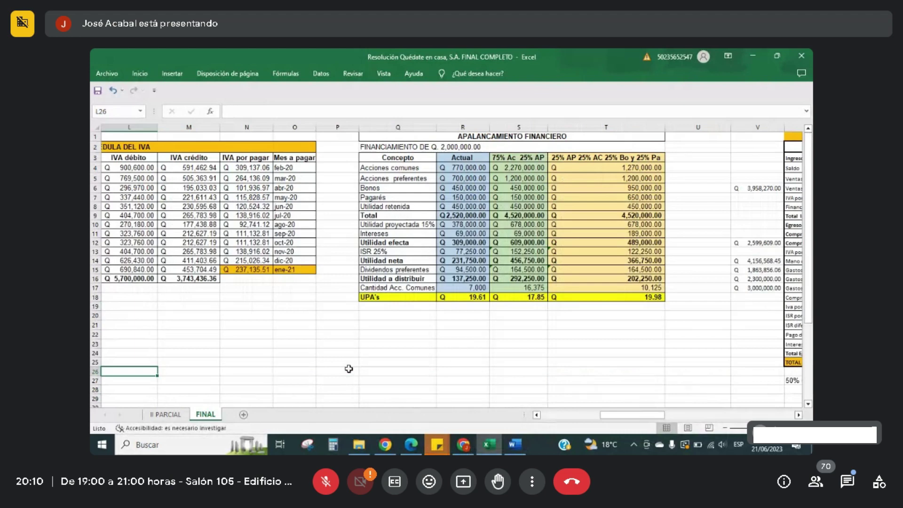
pyautogui.press('Up')
pyautogui.press('Up')
pyautogui.press('Up')
pyautogui.press('Up')
pyautogui.press('Up')
pyautogui.press('Up')
pyautogui.press('Up')
pyautogui.press('Up')
pyautogui.press('Up')
pyautogui.press('Up')
pyautogui.press('Up')
pyautogui.press('Up')
pyautogui.press('Up')
pyautogui.press('Up')
pyautogui.press('Up')
pyautogui.press('Up')
pyautogui.press('Up')
pyautogui.press('Up')
pyautogui.press('Up')
pyautogui.press('Up')
pyautogui.press('Up')
pyautogui.press('Up')
pyautogui.press('Up')
pyautogui.press('Up')
pyautogui.press('Up')
pyautogui.press('Left')
pyautogui.press('Left')
pyautogui.press('Left')
pyautogui.press('Left')
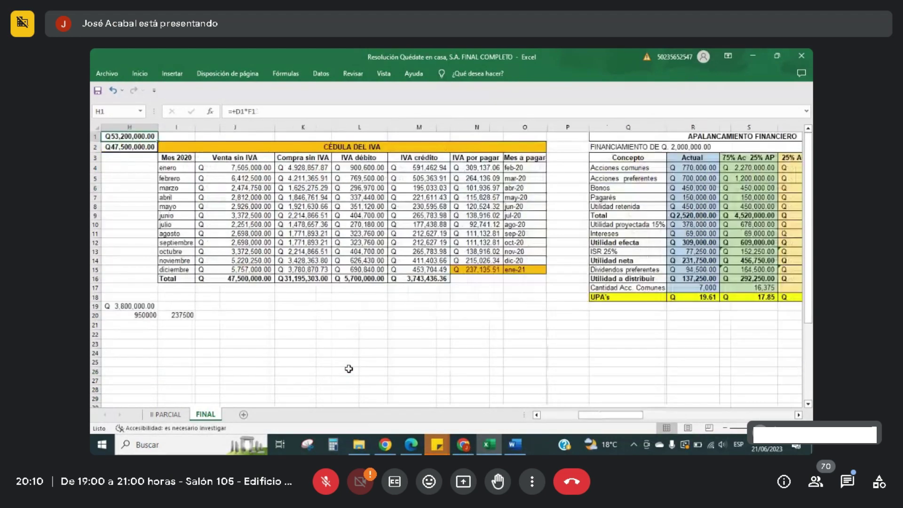
pyautogui.click(490, 168)
pyautogui.moveTo(490, 169); pyautogui.dragTo(489, 262)
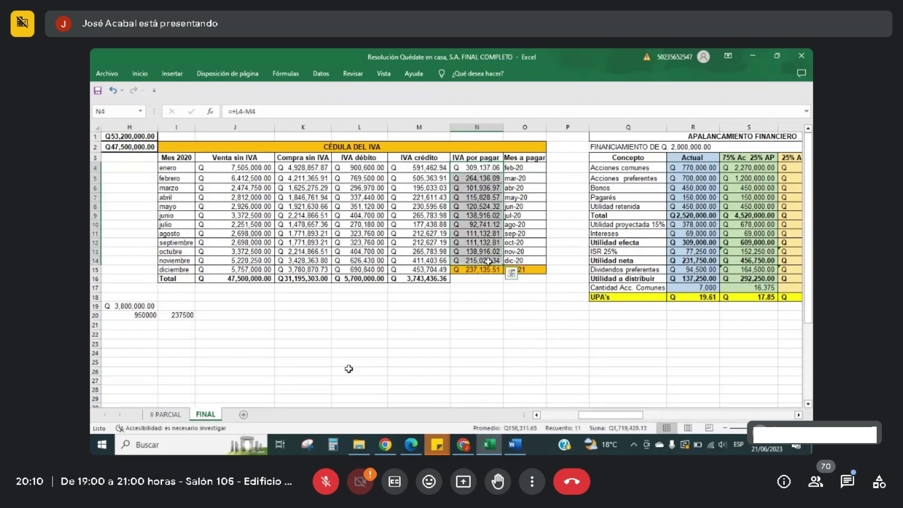
# Step: Check the February Iva por pagar formula in the cash budget, and shade the row's February to December amounts light blue
pyautogui.click(517, 311)
pyautogui.hscroll(5, 516, 310)
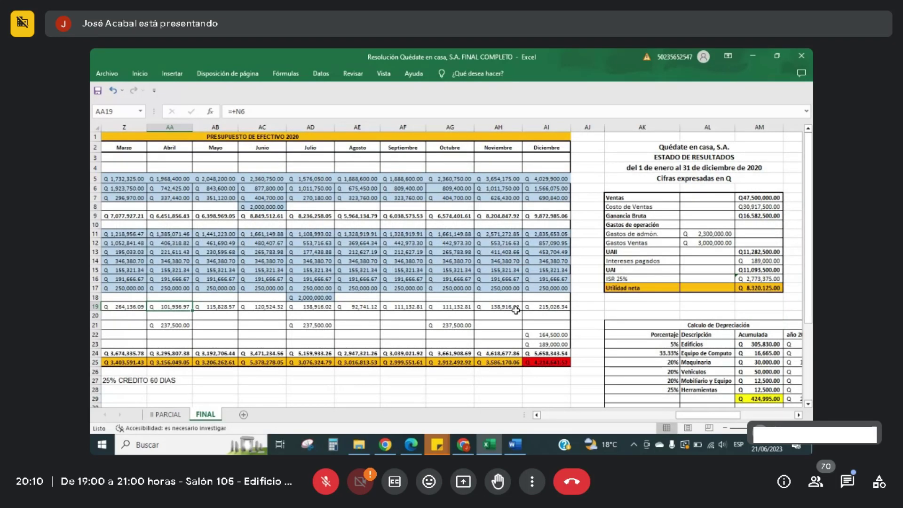
pyautogui.press('Left')
pyautogui.press('Left')
pyautogui.press('Left')
pyautogui.press('Left')
pyautogui.press('Left')
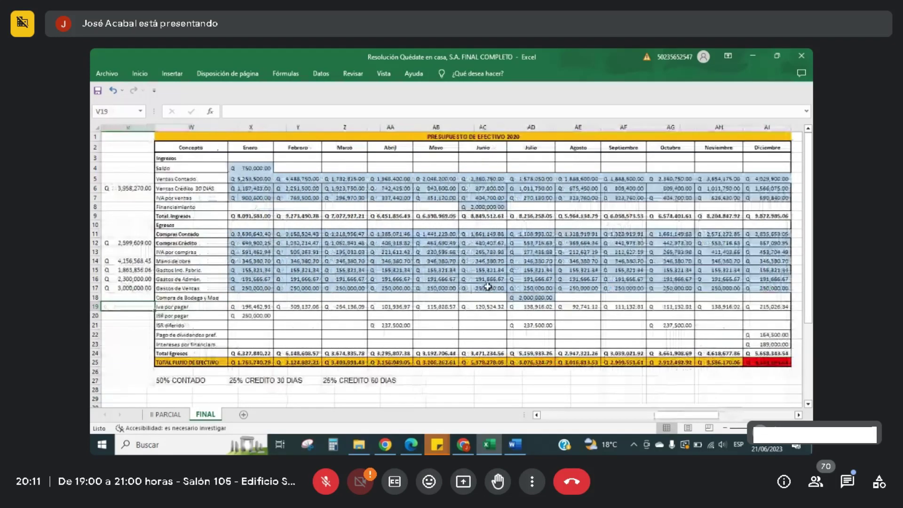
pyautogui.click(298, 306)
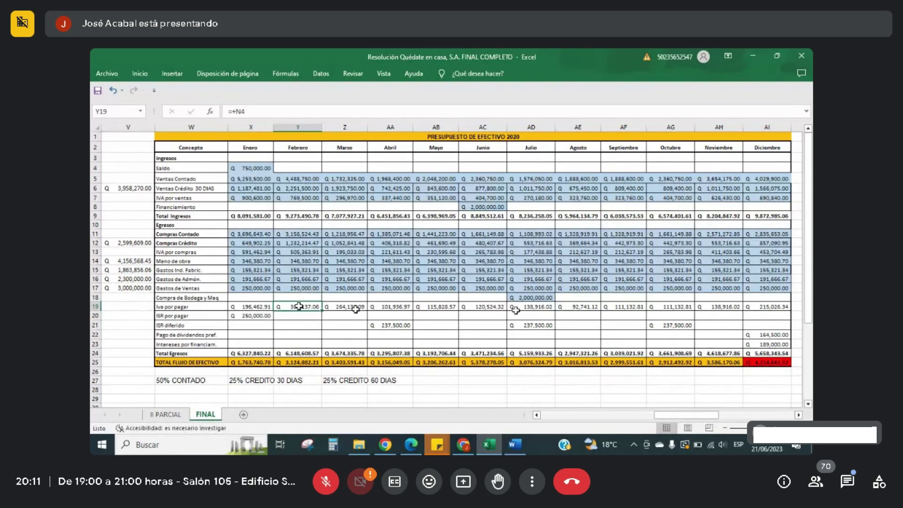
pyautogui.moveTo(300, 306); pyautogui.dragTo(751, 306)
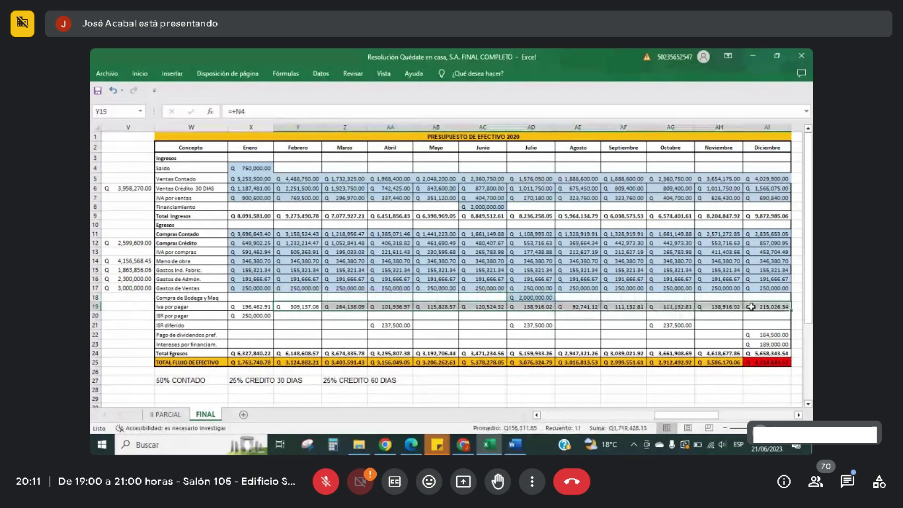
pyautogui.click(139, 74)
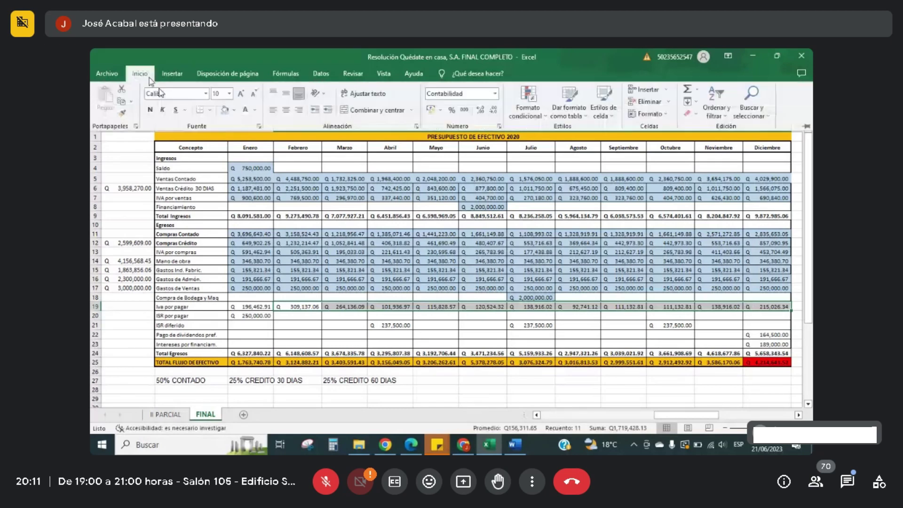
pyautogui.click(224, 113)
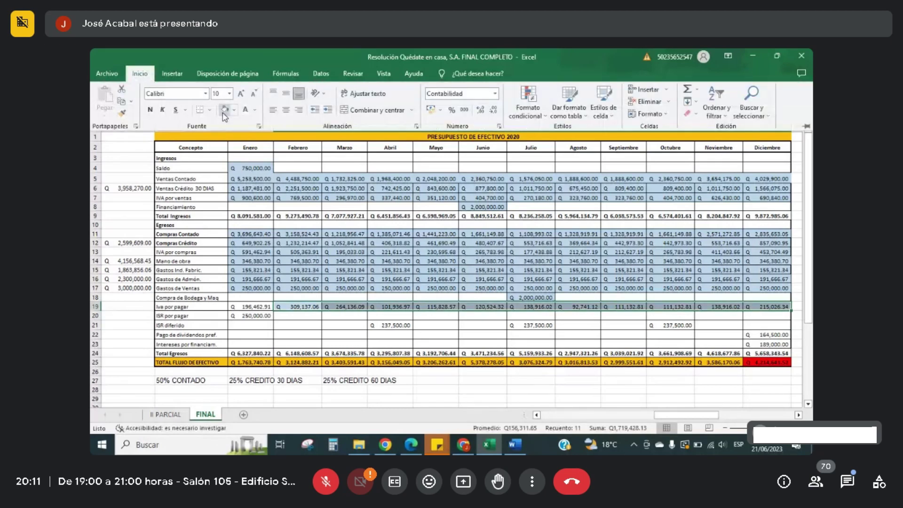
pyautogui.click(302, 312)
pyautogui.click(294, 316)
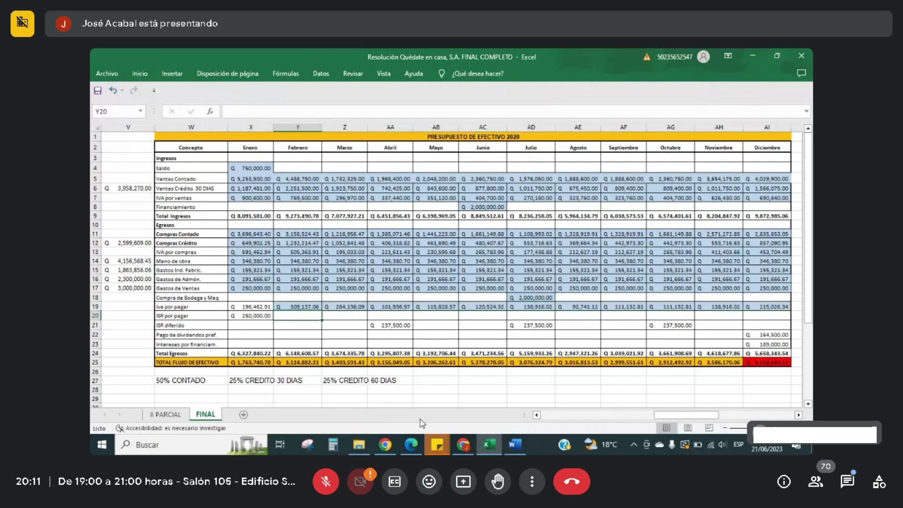
# Step: Find the pending January 2020 IVA por pagar amount in the Edge PDF and select it in the text
pyautogui.hotkey('alt', 'Tab')
pyautogui.click(421, 321)
pyautogui.scroll(1, 452, 265)
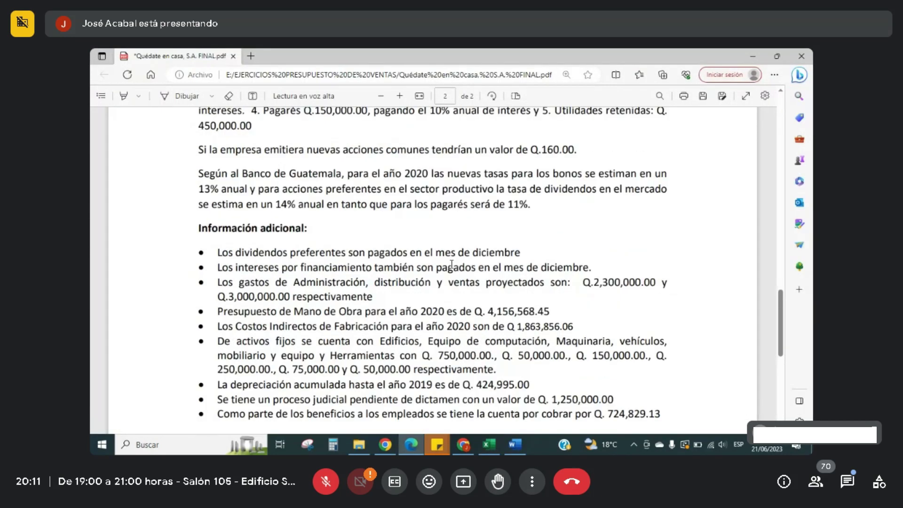
pyautogui.scroll(10, 452, 264)
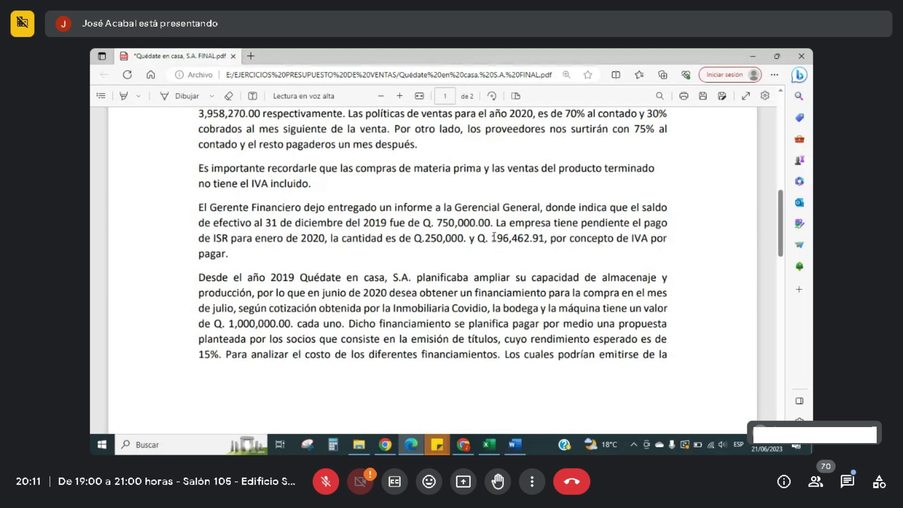
pyautogui.moveTo(494, 237); pyautogui.dragTo(546, 240)
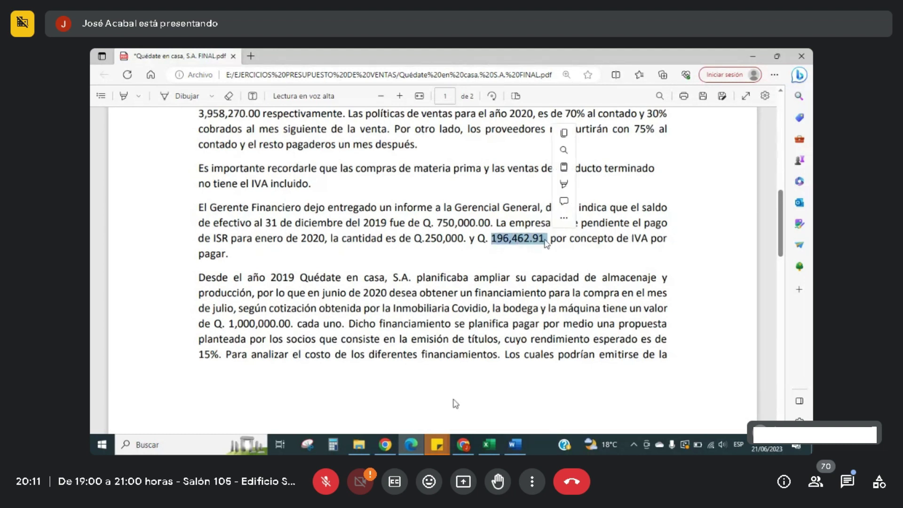
# Step: Back in Excel, shade the January amounts of Iva por pagar and ISR por pagar light blue
pyautogui.click(488, 446)
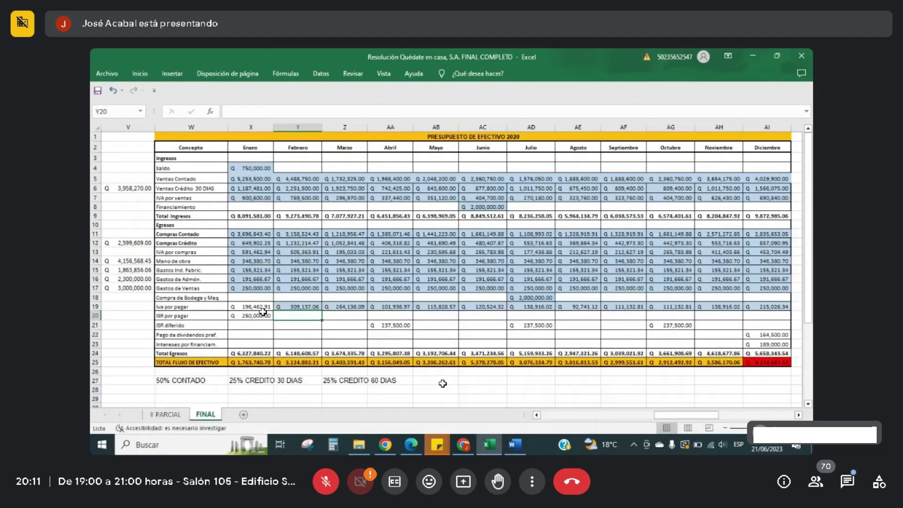
pyautogui.click(262, 307)
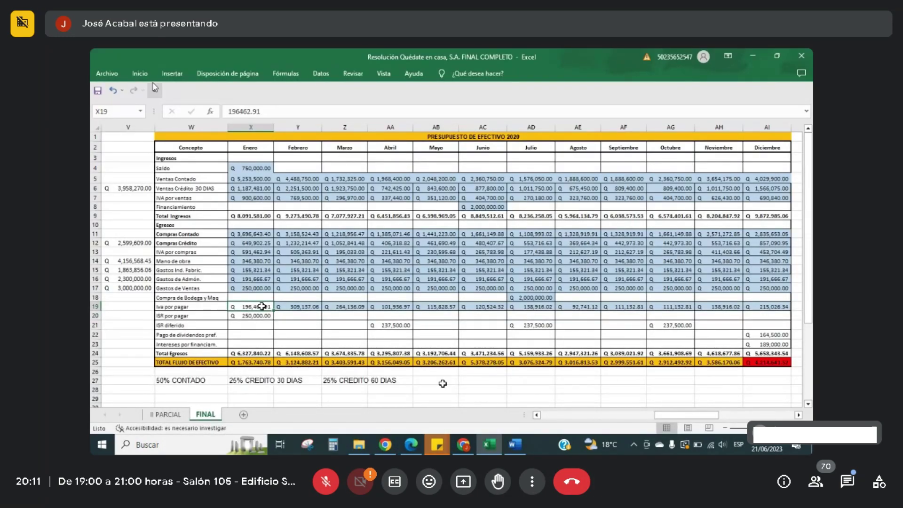
pyautogui.click(140, 74)
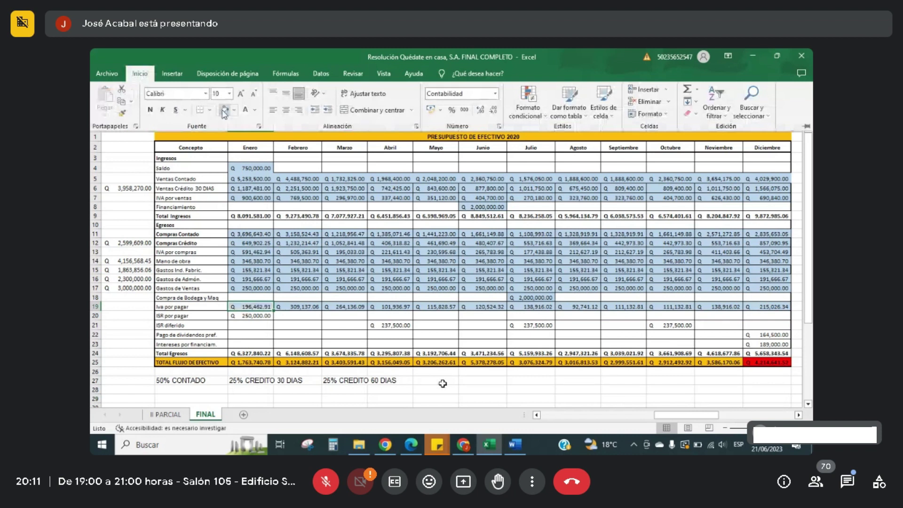
pyautogui.click(242, 310)
pyautogui.click(242, 316)
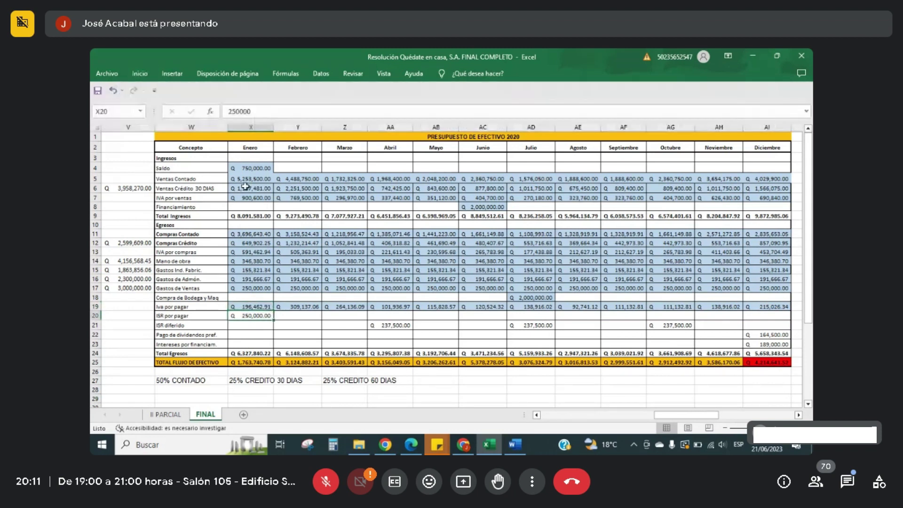
pyautogui.click(140, 73)
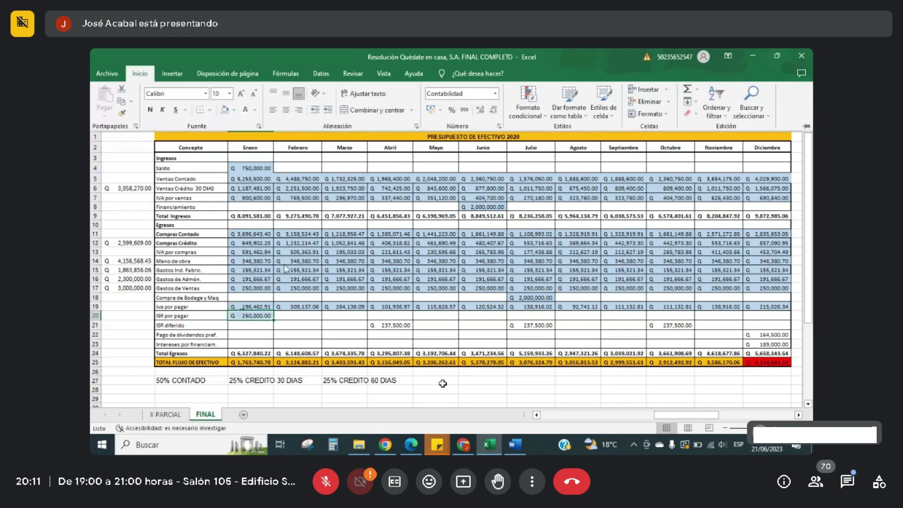
pyautogui.click(264, 319)
# Step: Check the February to December cells of ISR por pagar and the start of the ISR diferido row
pyautogui.moveTo(282, 318); pyautogui.dragTo(775, 318)
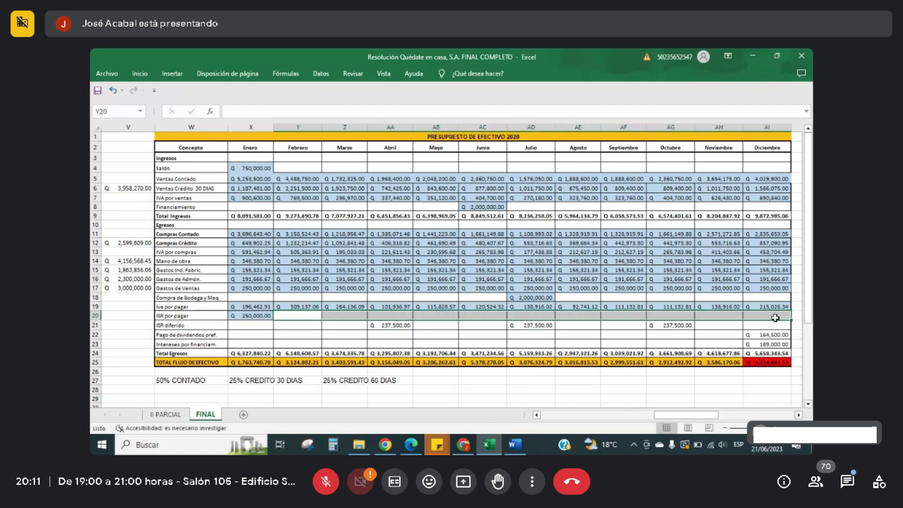
pyautogui.click(195, 325)
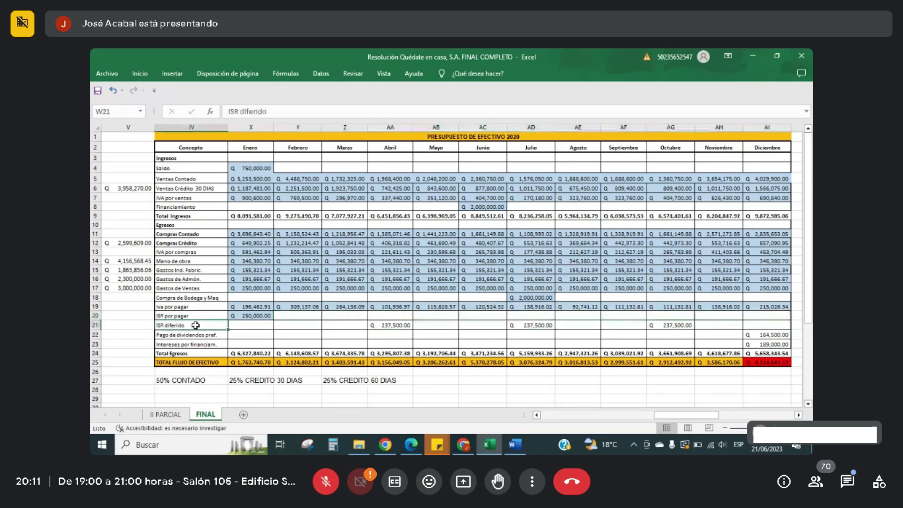
pyautogui.click(305, 325)
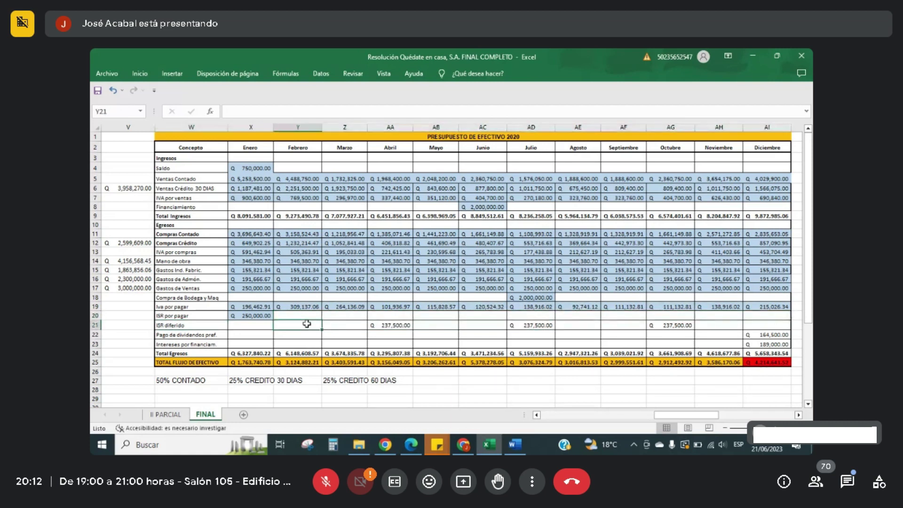
# Step: Copy the attendance form's short link from Google Forms, send it in the Meet call chat, and close the chat
pyautogui.click(463, 444)
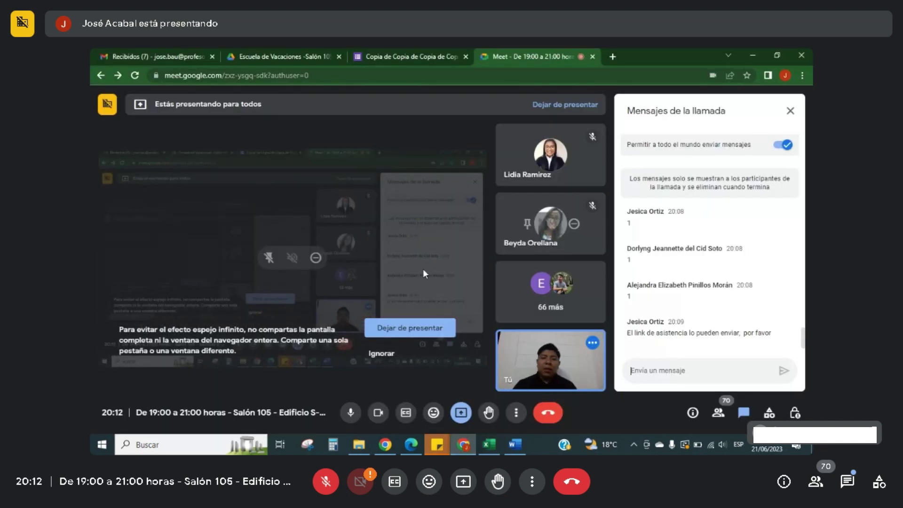
pyautogui.click(401, 52)
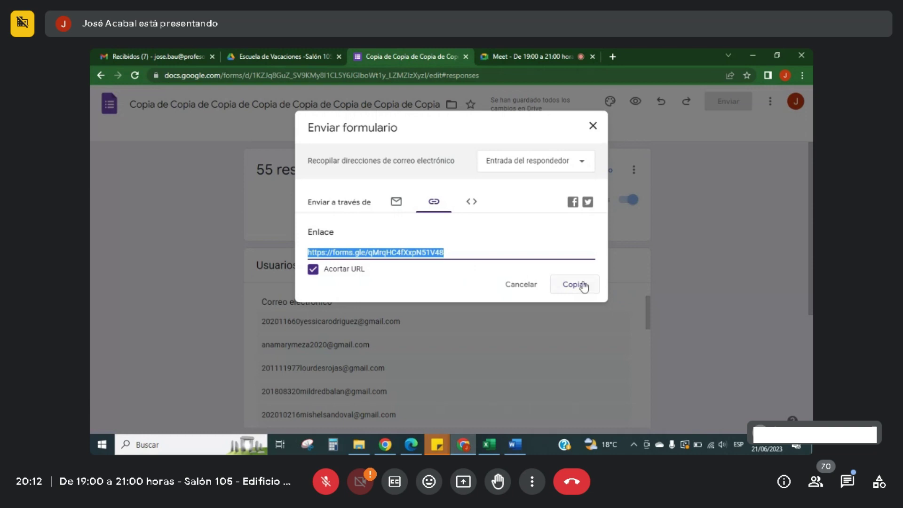
pyautogui.click(583, 285)
pyautogui.click(509, 56)
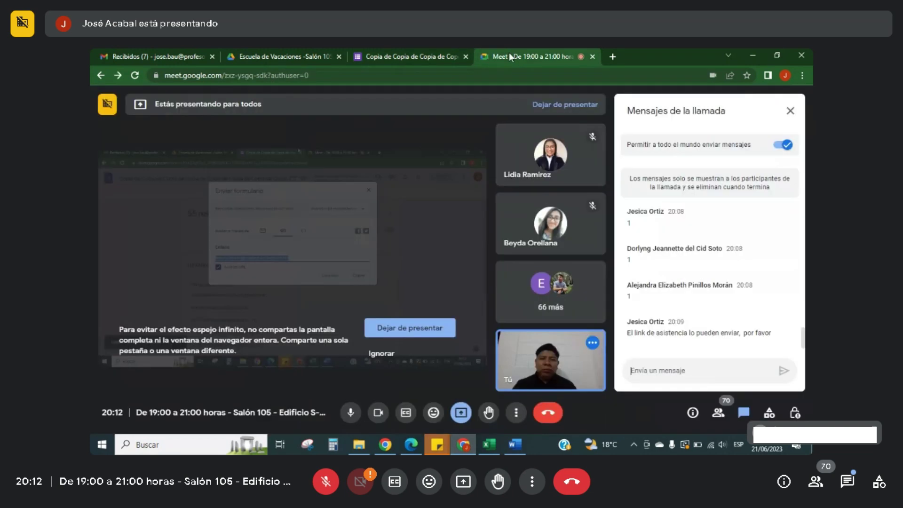
pyautogui.click(659, 370)
pyautogui.write('https://forms.gle/qMrqHC4fXxpN51V48')
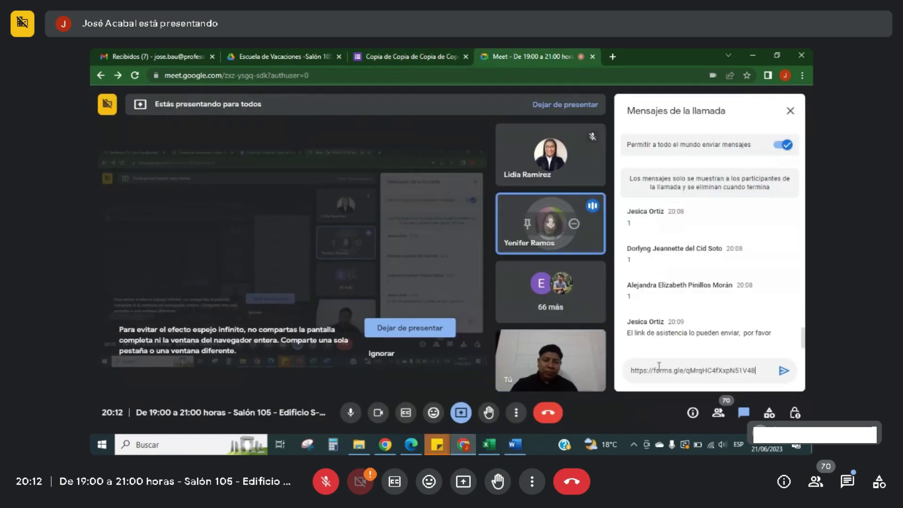
pyautogui.press('Return')
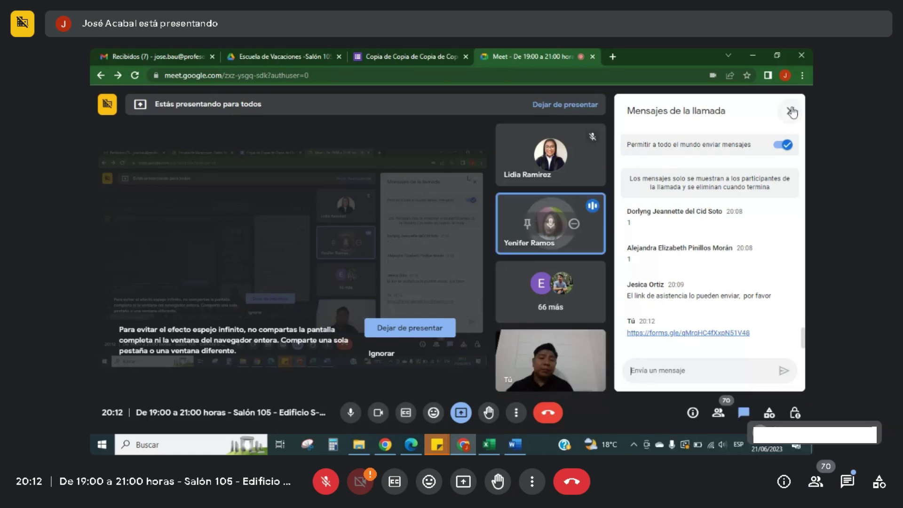
pyautogui.click(790, 110)
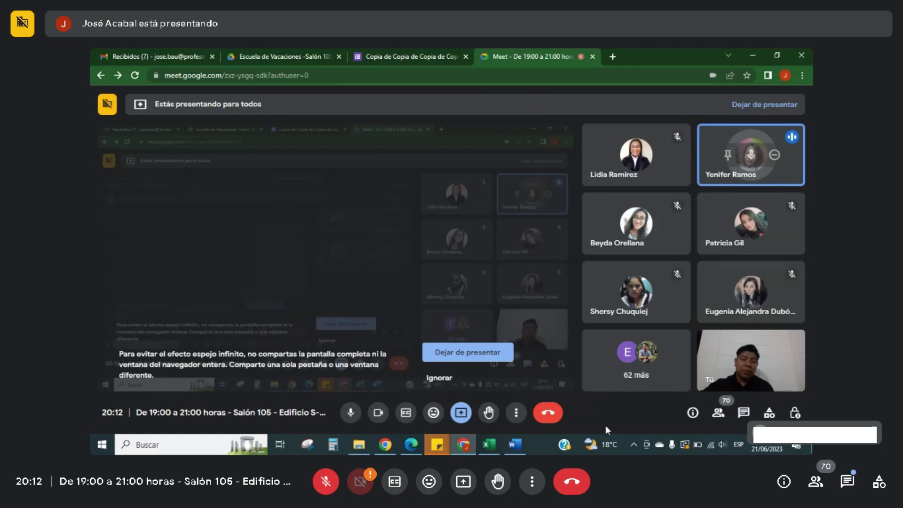
# Step: Back in Excel, review the sales schedule's amounts without IVA and the ISR calculation formulas in cells H19, H20 and I20
pyautogui.click(490, 444)
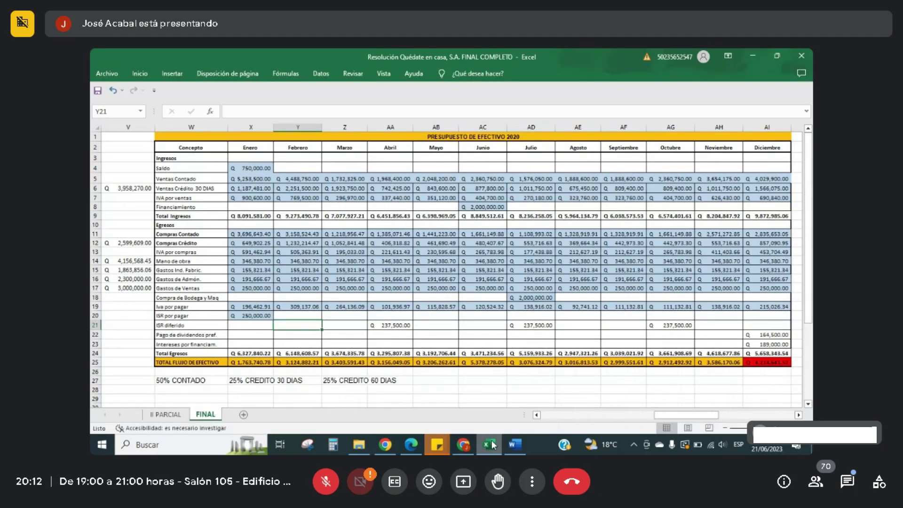
pyautogui.click(123, 326)
pyautogui.press('Left')
pyautogui.press('Left')
pyautogui.press('Left')
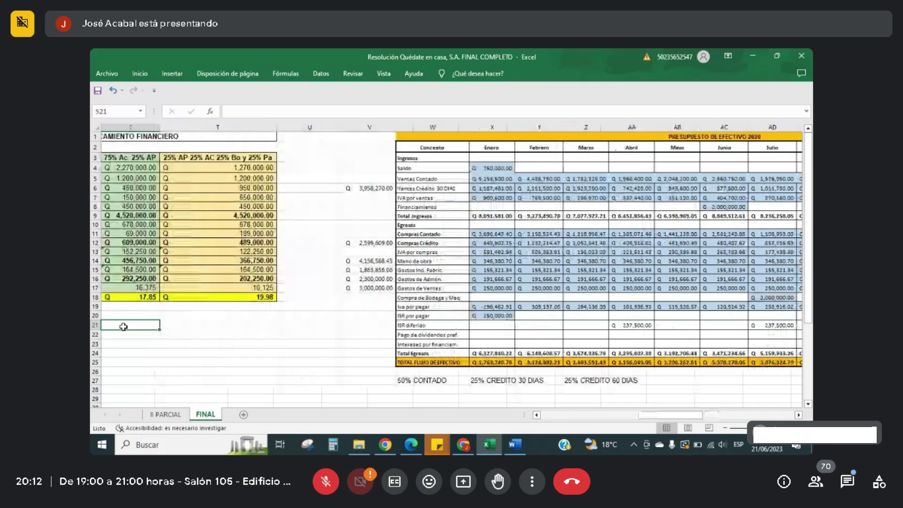
pyautogui.press('Home')
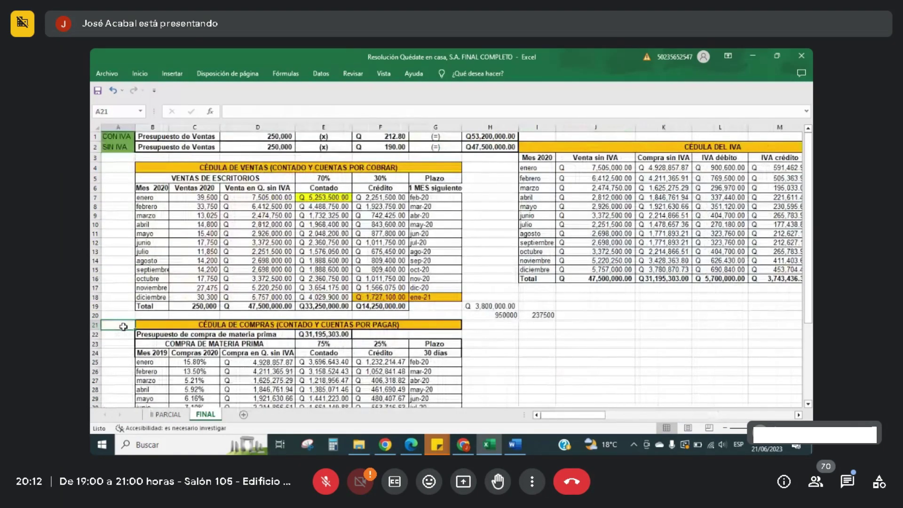
pyautogui.click(258, 195)
pyautogui.moveTo(258, 197); pyautogui.dragTo(258, 306)
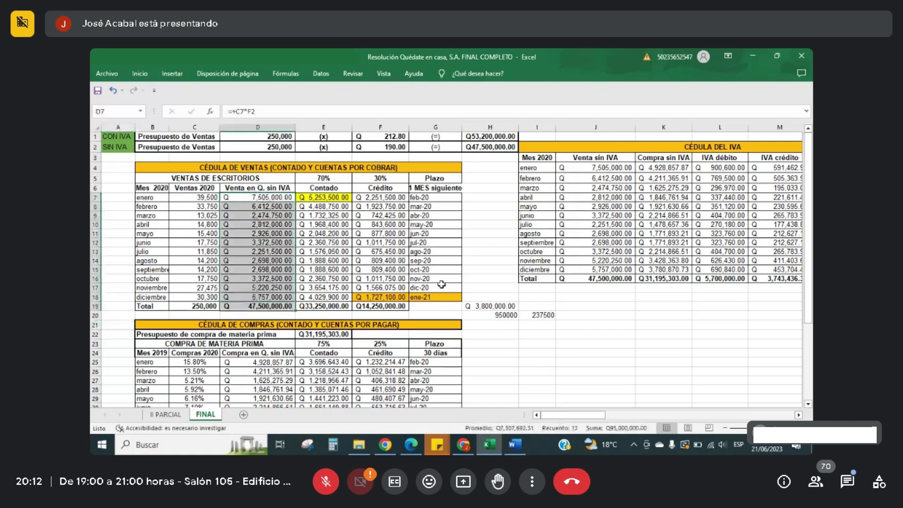
pyautogui.click(479, 305)
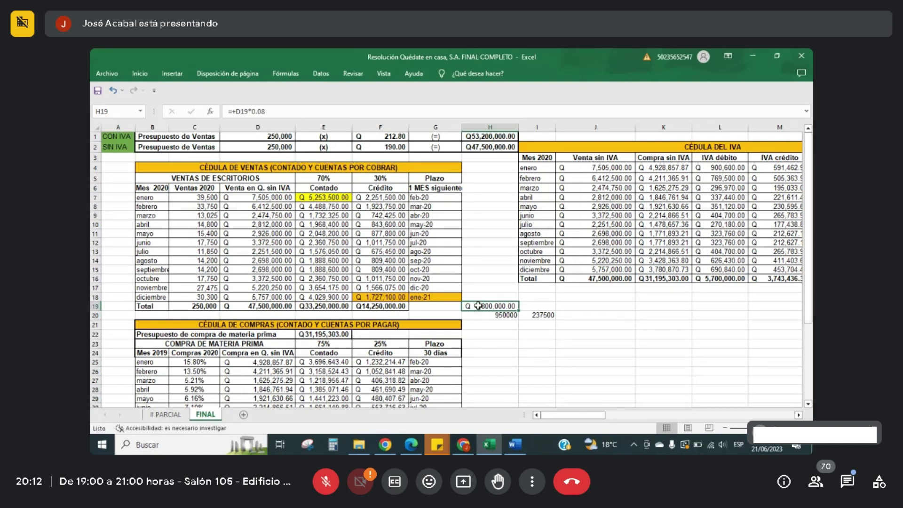
pyautogui.click(478, 312)
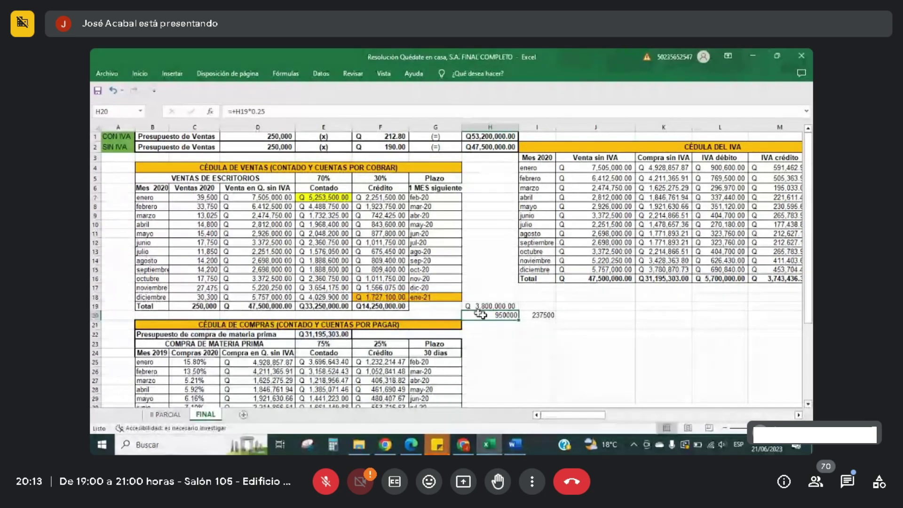
pyautogui.click(538, 315)
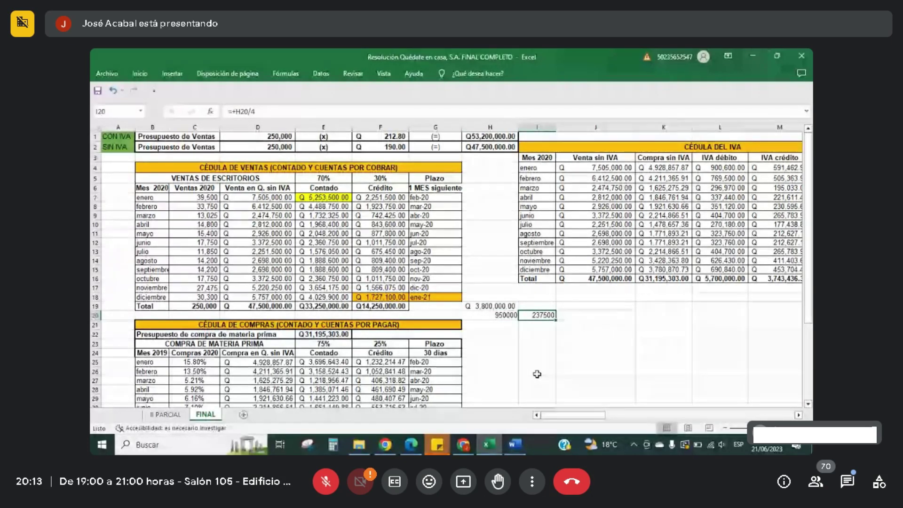
# Step: Return to the cash budget and check the ISR diferido row month by month, including the April, July and October payments
pyautogui.press('Right')
pyautogui.press('Right')
pyautogui.press('Right')
pyautogui.press('Right')
pyautogui.press('Right')
pyautogui.press('Right')
pyautogui.press('Right')
pyautogui.press('Right')
pyautogui.press('Right')
pyautogui.press('Right')
pyautogui.press('Right')
pyautogui.press('Right')
pyautogui.press('Right')
pyautogui.press('Right')
pyautogui.press('Right')
pyautogui.press('Right')
pyautogui.press('Right')
pyautogui.press('Right')
pyautogui.press('Right')
pyautogui.press('Right')
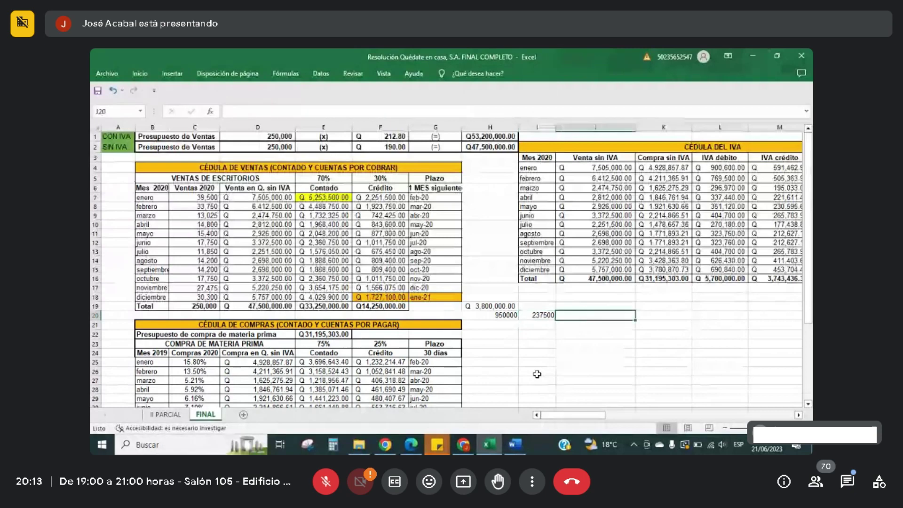
pyautogui.press('Right')
pyautogui.press('Right')
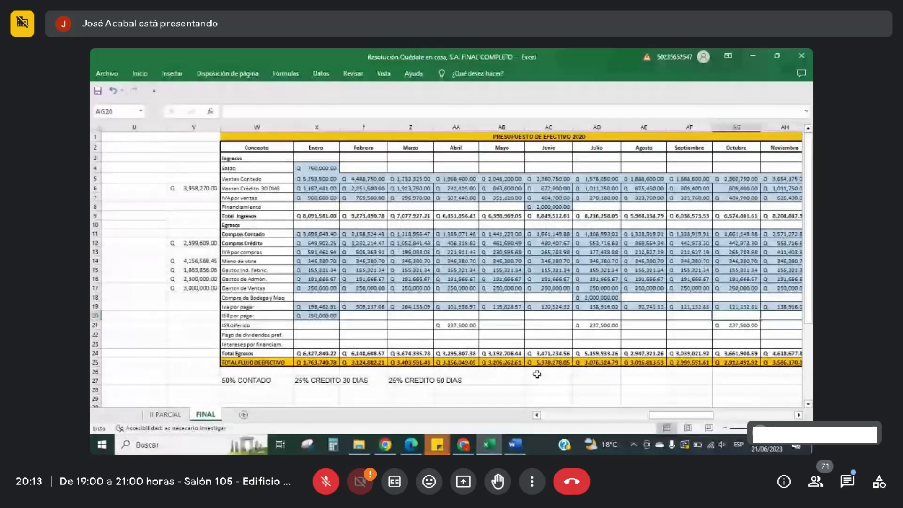
pyautogui.moveTo(254, 325); pyautogui.dragTo(328, 328)
pyautogui.click(383, 326)
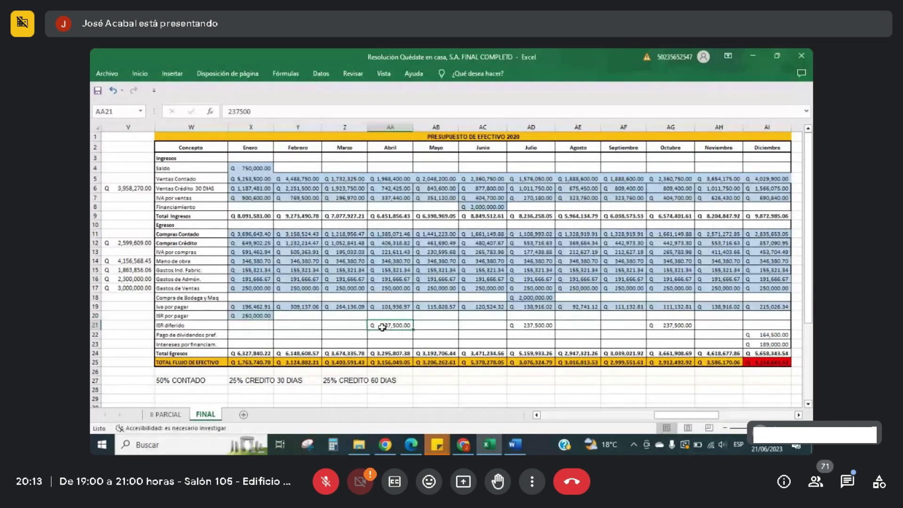
pyautogui.moveTo(386, 327); pyautogui.dragTo(473, 324)
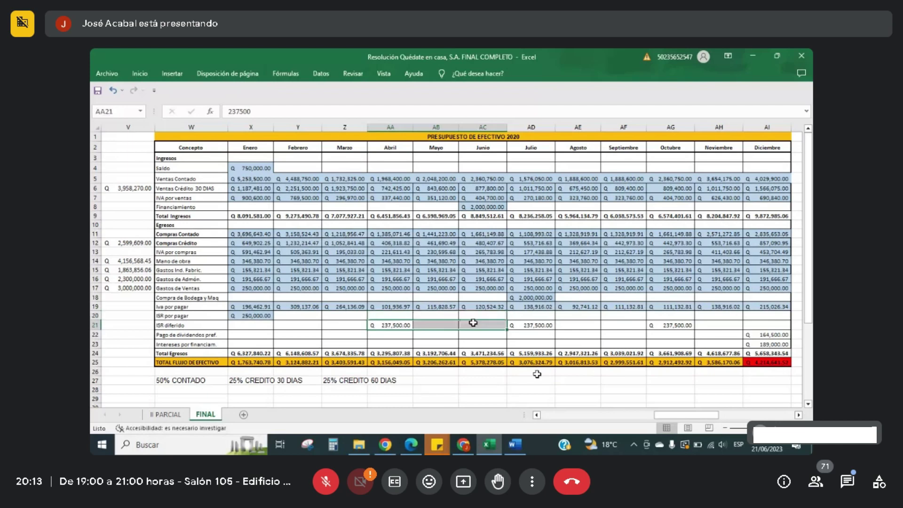
pyautogui.click(527, 324)
pyautogui.moveTo(527, 324); pyautogui.dragTo(625, 326)
pyautogui.click(668, 326)
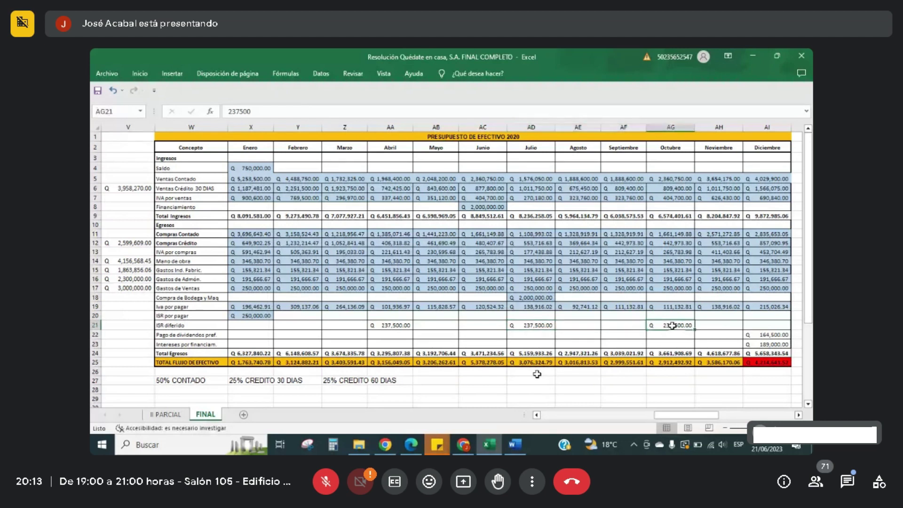
pyautogui.click(719, 323)
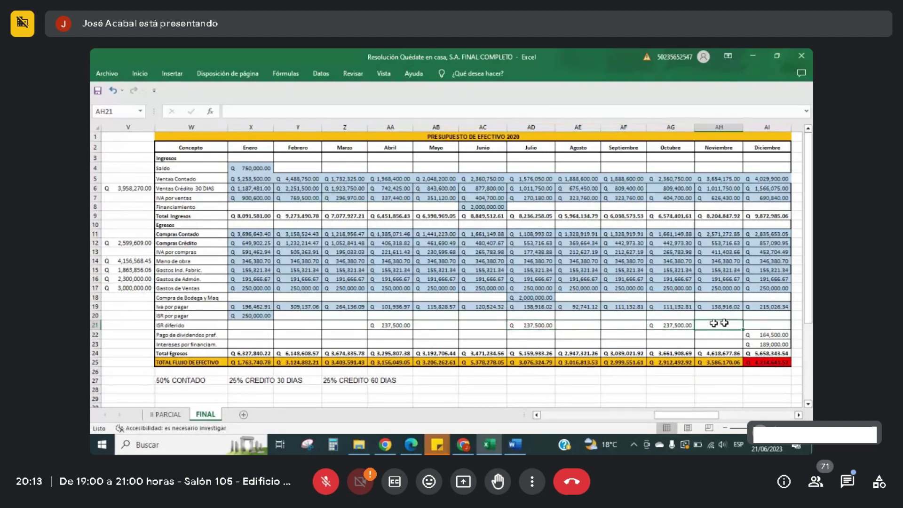
pyautogui.click(796, 323)
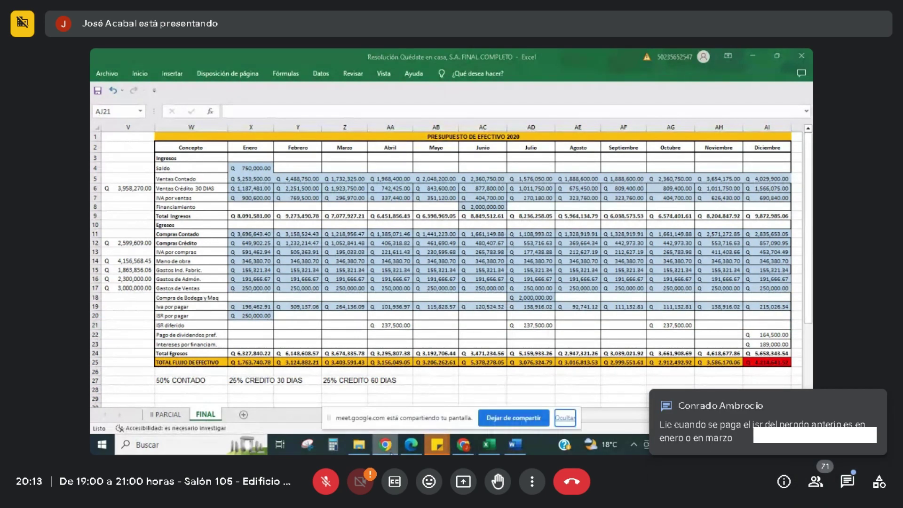
# Step: Read the ISR payment question in the Meet chat, then check the January ISR por pagar amount in Excel
pyautogui.click(463, 450)
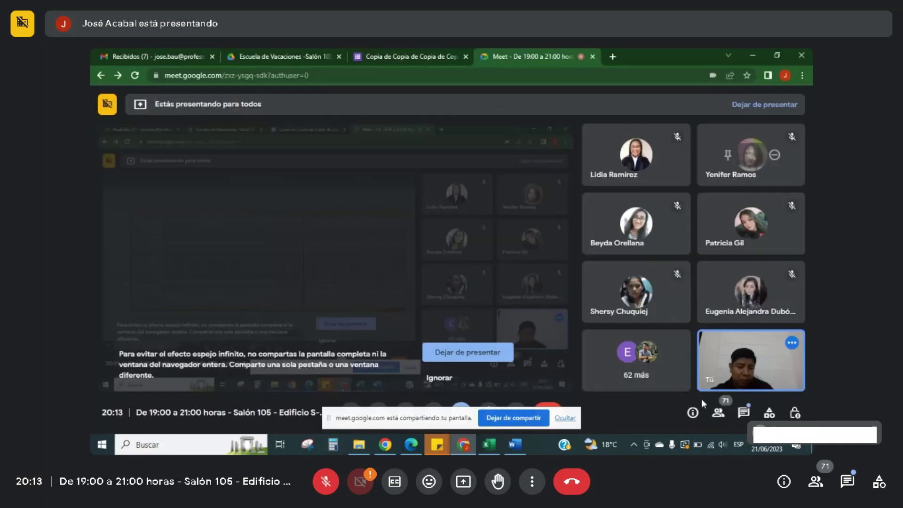
pyautogui.click(747, 412)
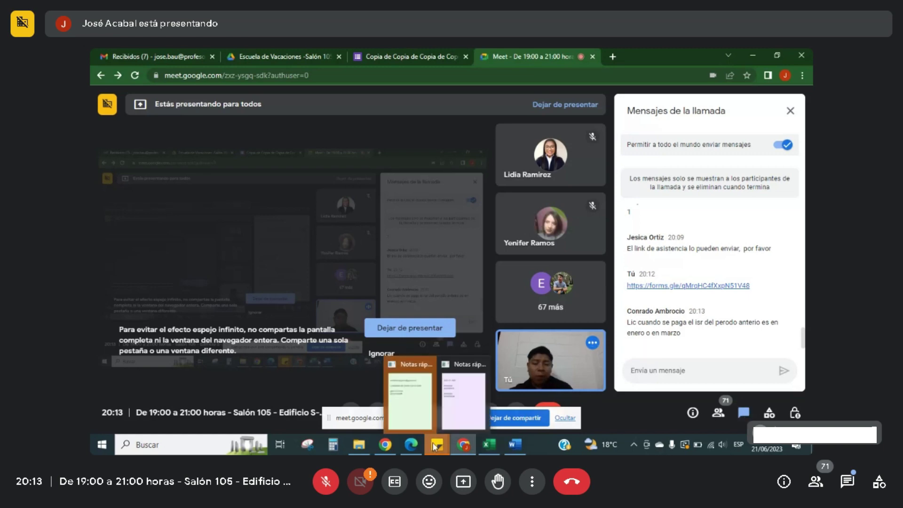
pyautogui.click(411, 445)
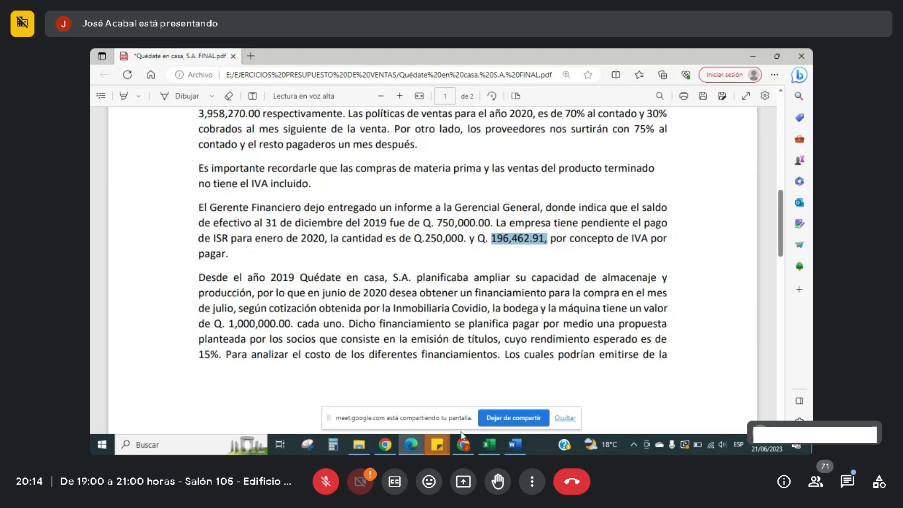
pyautogui.click(489, 446)
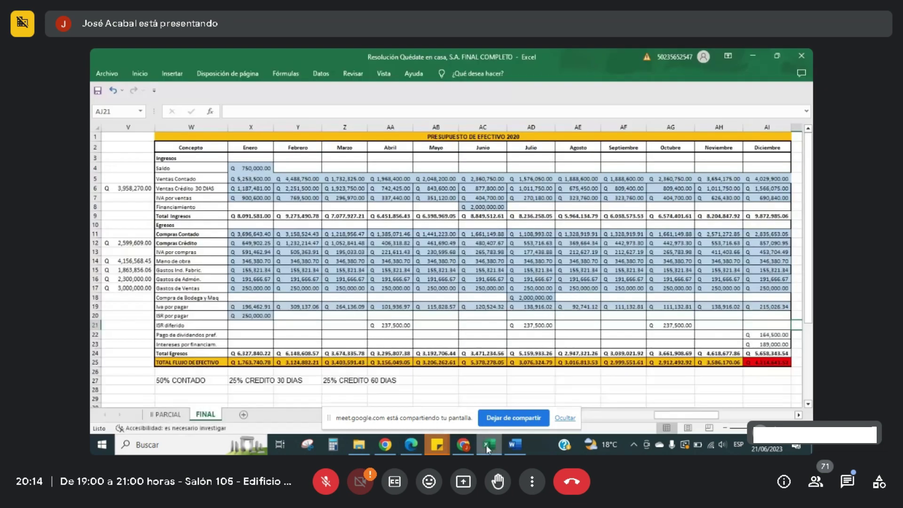
pyautogui.click(238, 315)
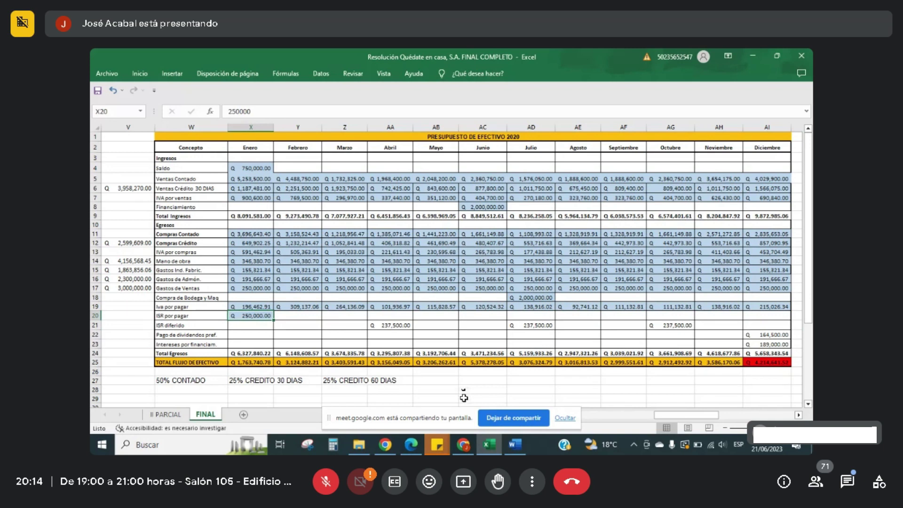
# Step: Shade the January to December cells of the ISR diferido row light blue
pyautogui.click(268, 326)
pyautogui.moveTo(269, 326); pyautogui.dragTo(750, 321)
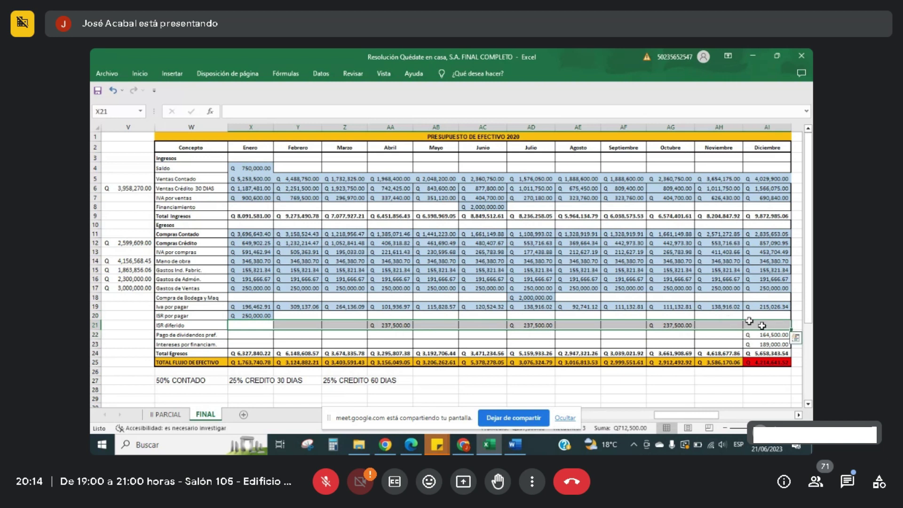
pyautogui.click(139, 74)
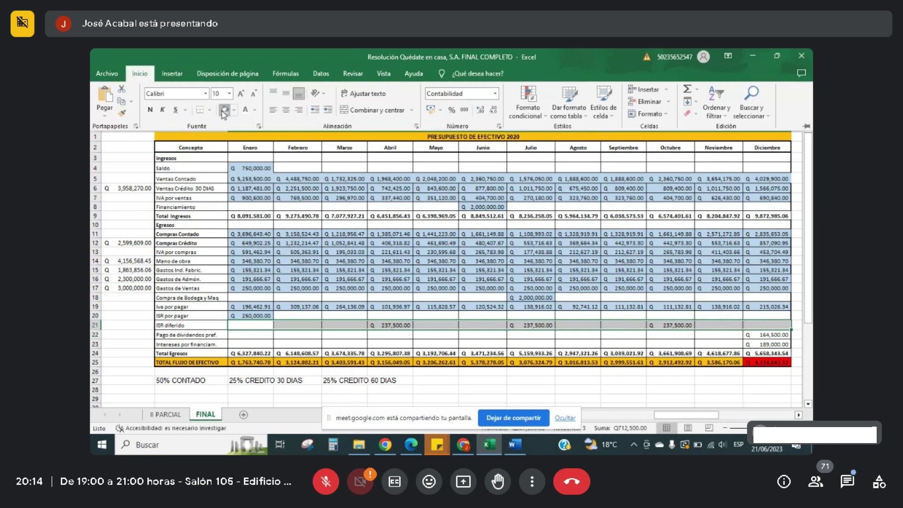
# Step: Close the message panel of the Meet call and return to the cash budget in Excel
pyautogui.click(465, 446)
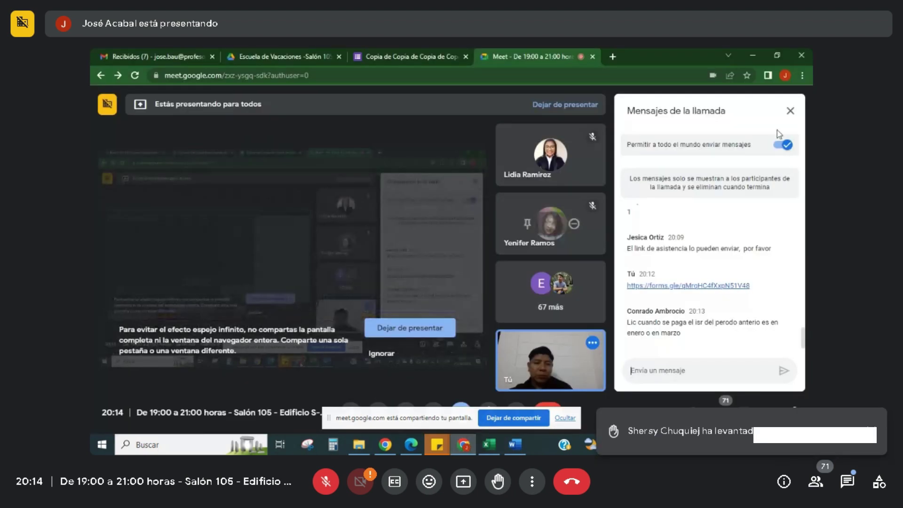
pyautogui.click(791, 113)
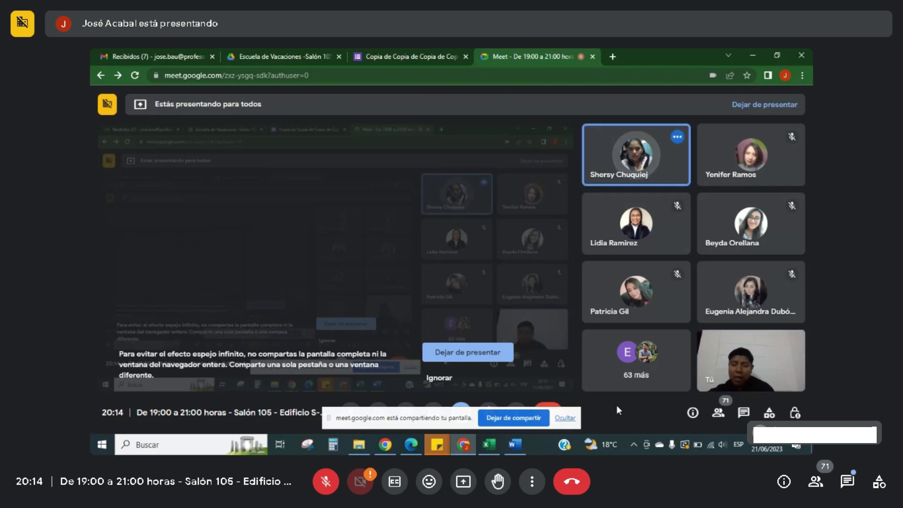
pyautogui.click(487, 441)
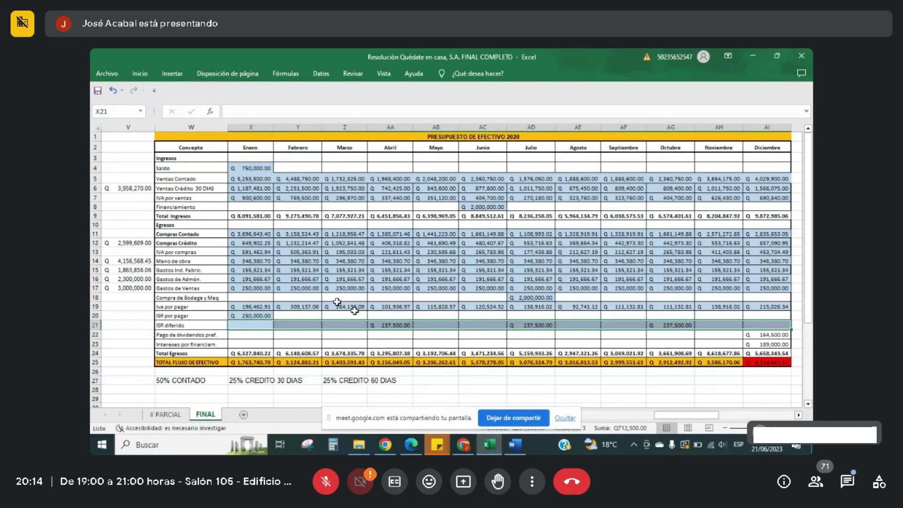
# Step: Check the January ISR por pagar amount, then select the pending January 2020 ISR amount in the Edge PDF
pyautogui.click(258, 316)
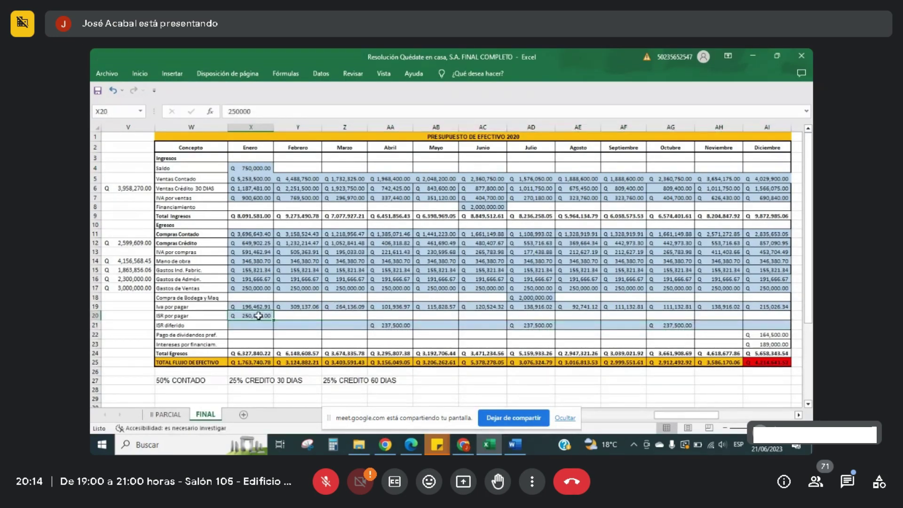
pyautogui.click(412, 443)
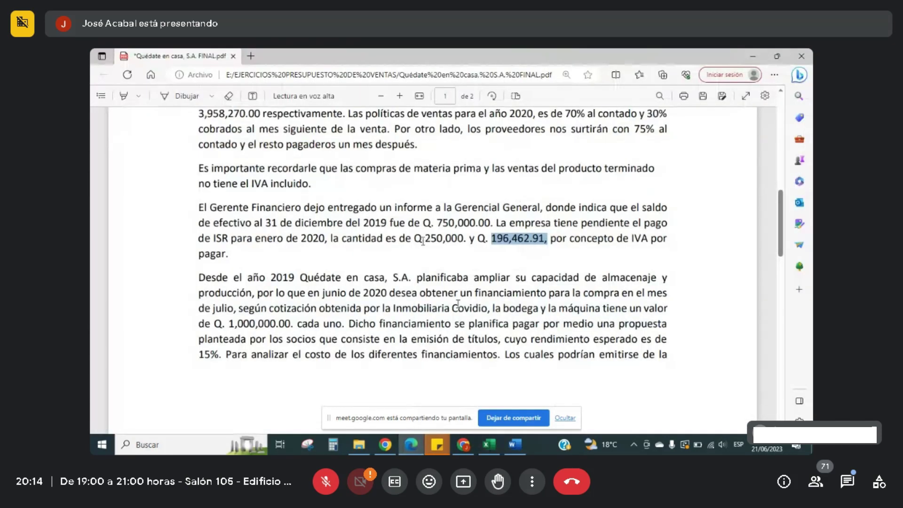
pyautogui.moveTo(415, 238); pyautogui.dragTo(464, 244)
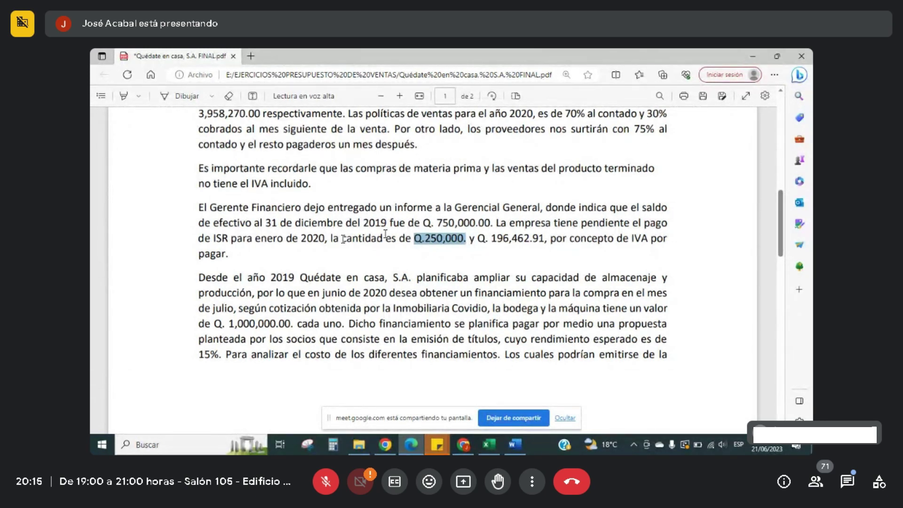
# Step: Switch to the Meet call and hide the screen-sharing notice
pyautogui.click(463, 445)
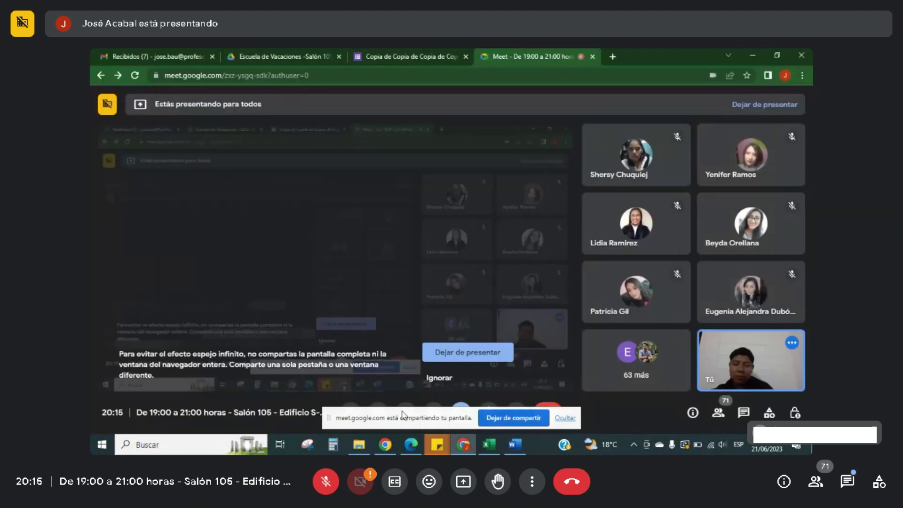
pyautogui.click(565, 418)
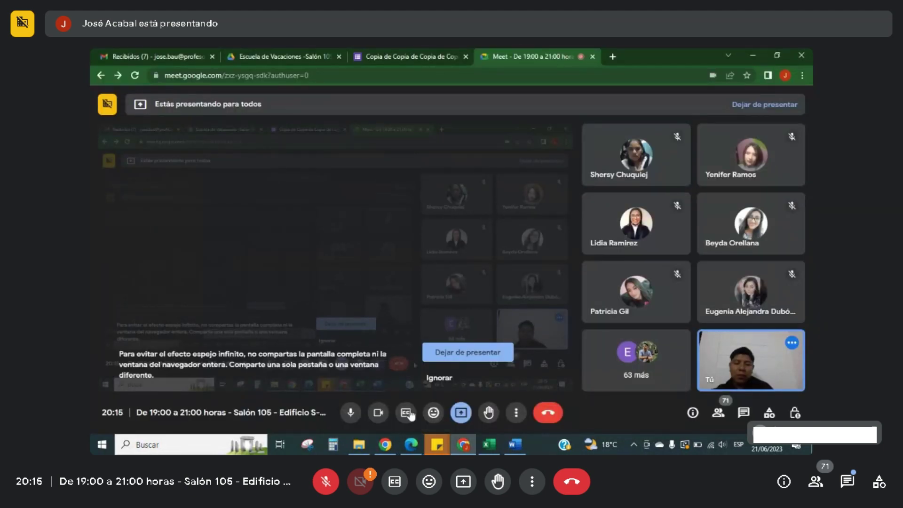
# Step: Mute and unmute the microphone in the Meet call, then return to the cash budget in Excel
pyautogui.click(353, 416)
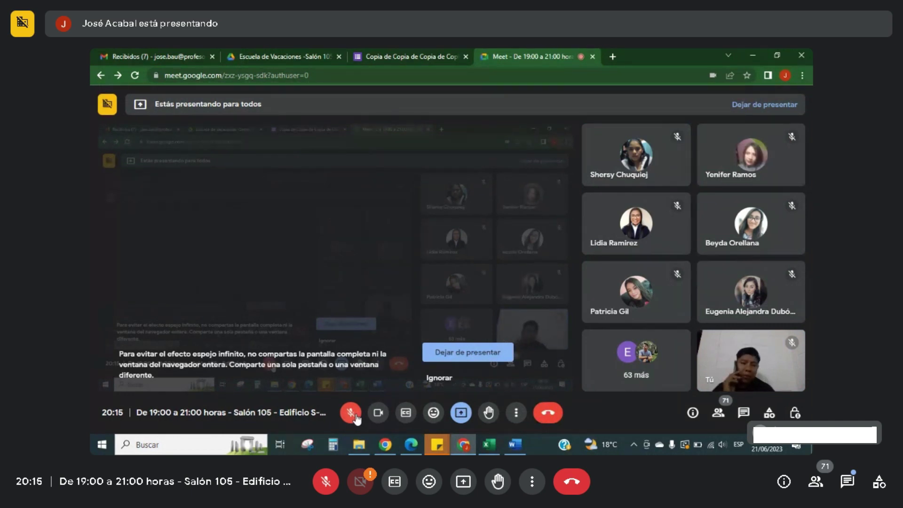
pyautogui.click(351, 412)
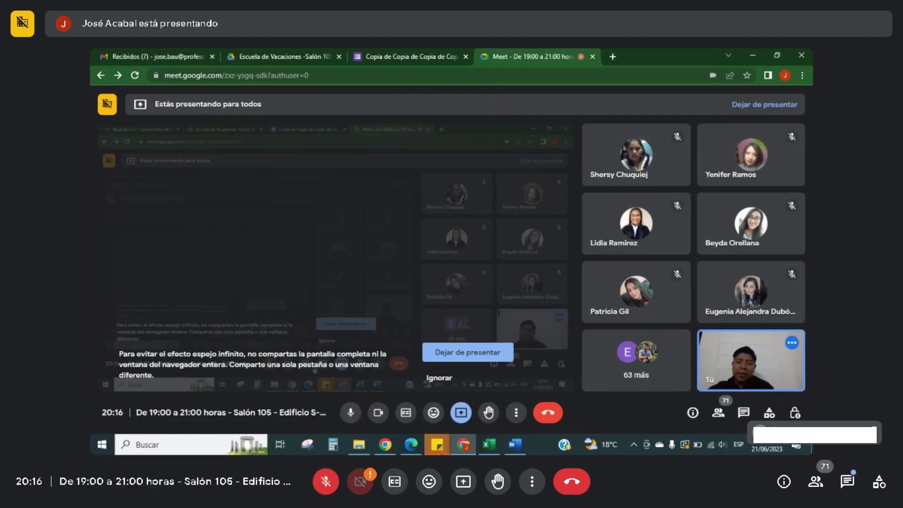
pyautogui.click(407, 449)
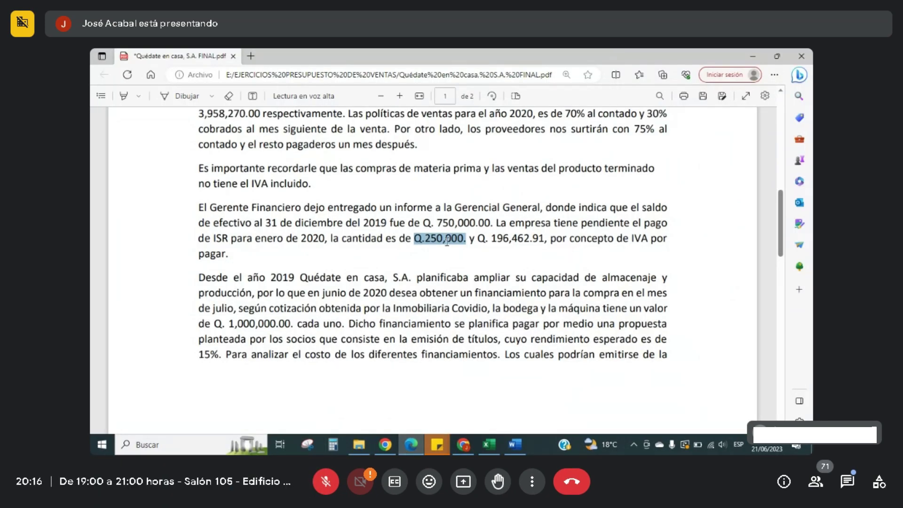
pyautogui.click(489, 444)
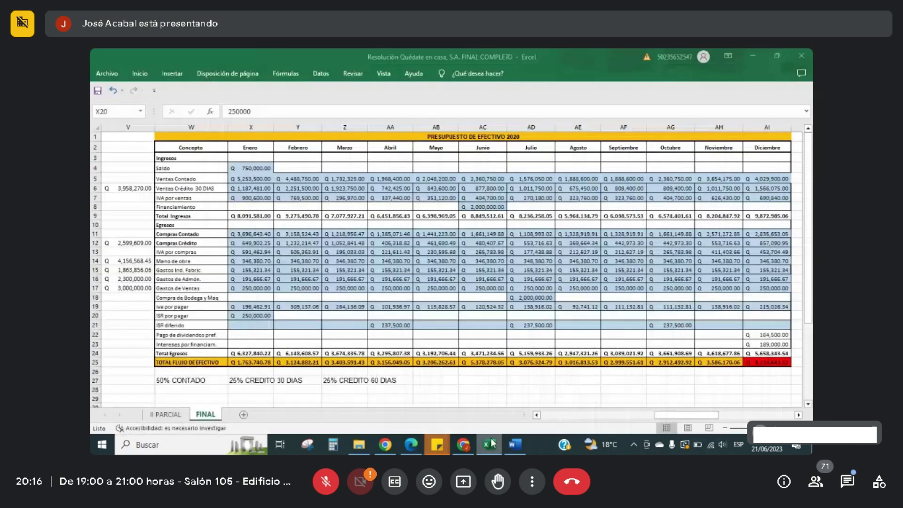
# Step: Go from the ISR por pagar row of the cash budget to the sales schedule at the start of the FINAL sheet
pyautogui.click(221, 316)
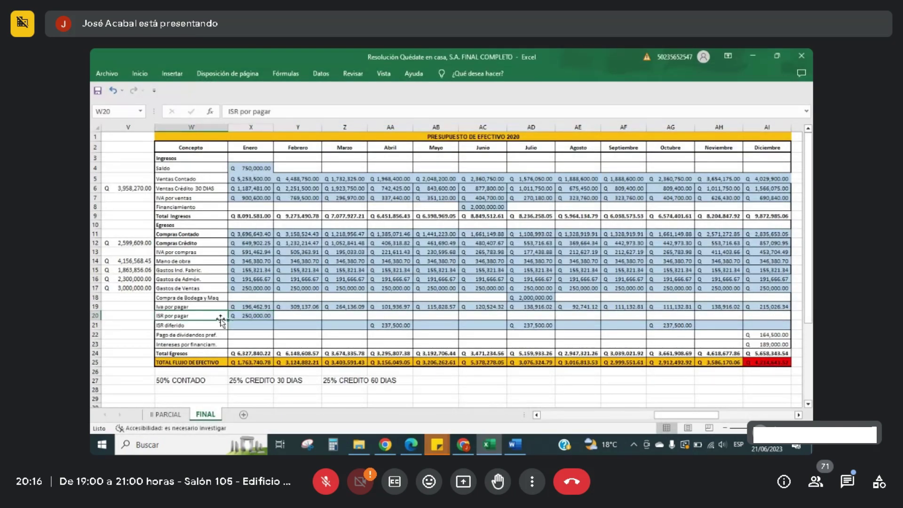
pyautogui.press('Left')
pyautogui.press('Left')
pyautogui.press('Left')
pyautogui.press('Left')
pyautogui.press('Left')
pyautogui.press('Left')
pyautogui.press('Left')
pyautogui.press('Left')
pyautogui.press('Left')
pyautogui.press('Left')
pyautogui.press('Left')
pyautogui.press('Left')
pyautogui.press('Left')
pyautogui.press('Left')
pyautogui.press('Left')
pyautogui.press('Left')
pyautogui.press('Left')
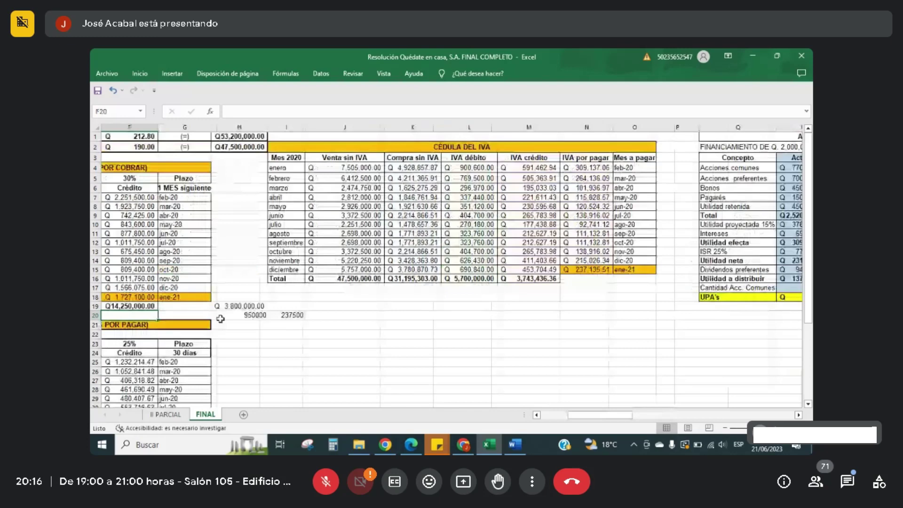
pyautogui.press('Left')
pyautogui.press('Left')
pyautogui.press('Left')
pyautogui.press('Left')
pyautogui.press('Left')
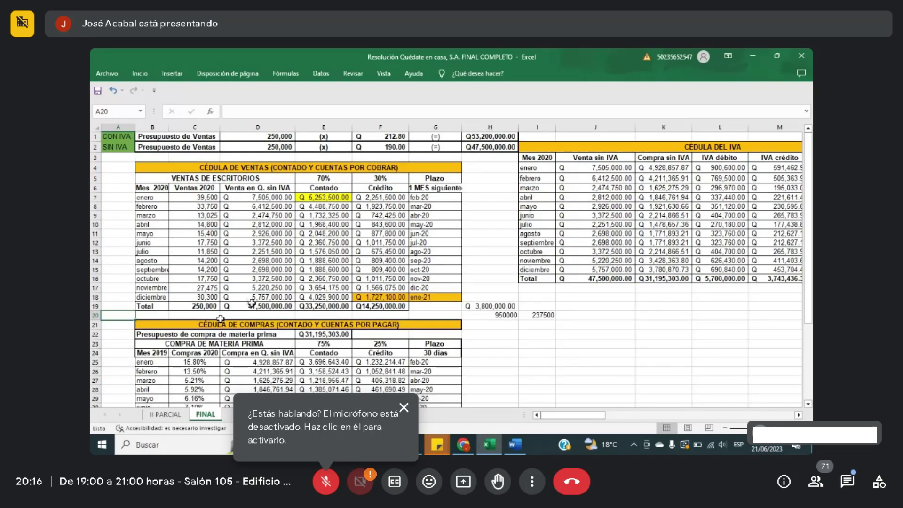
# Step: Examine the formulas for total sales without IVA in D19 and the ISR calculation in H19, H20 and I20
pyautogui.click(285, 306)
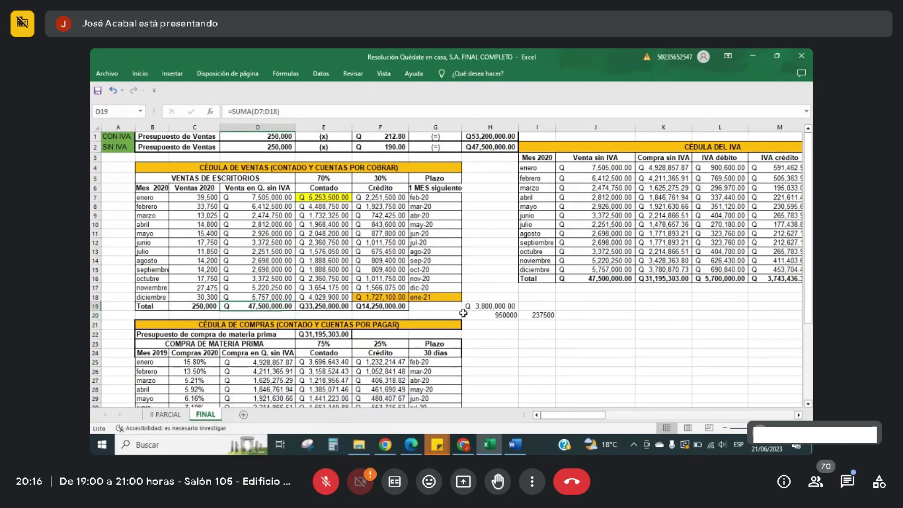
pyautogui.click(484, 306)
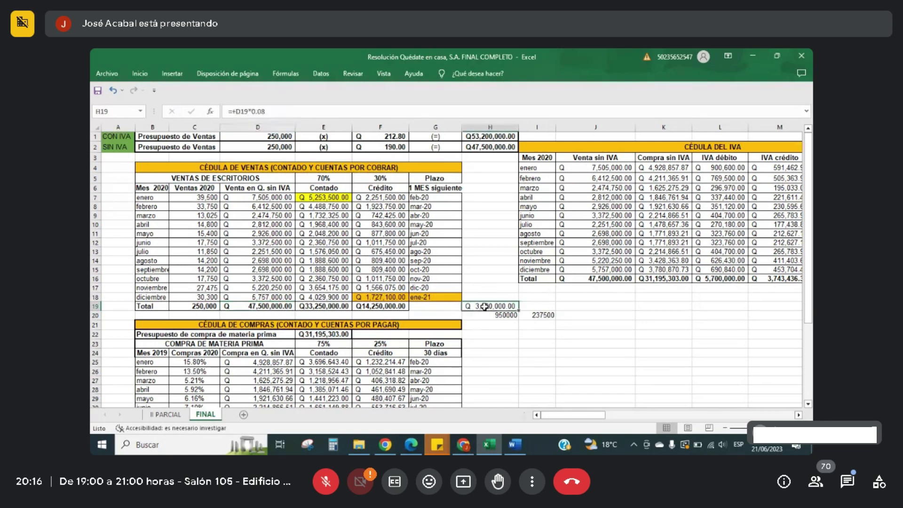
pyautogui.click(264, 306)
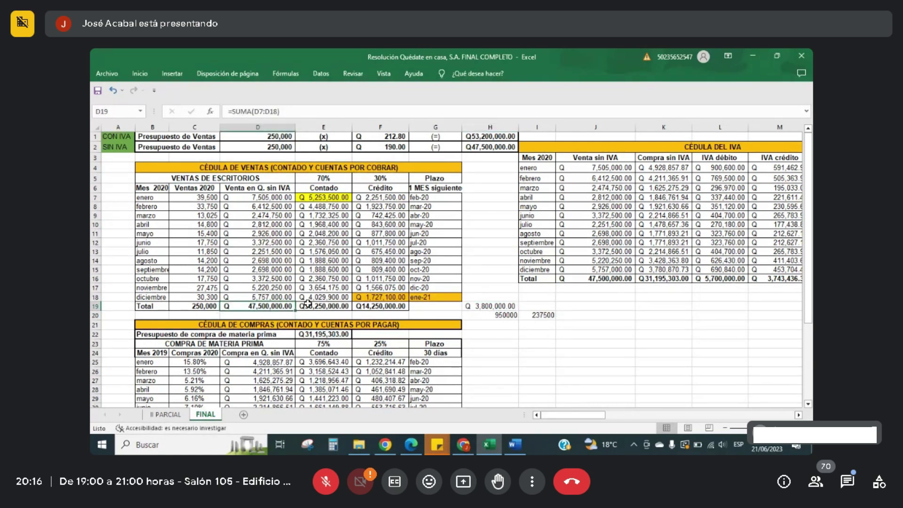
pyautogui.click(483, 305)
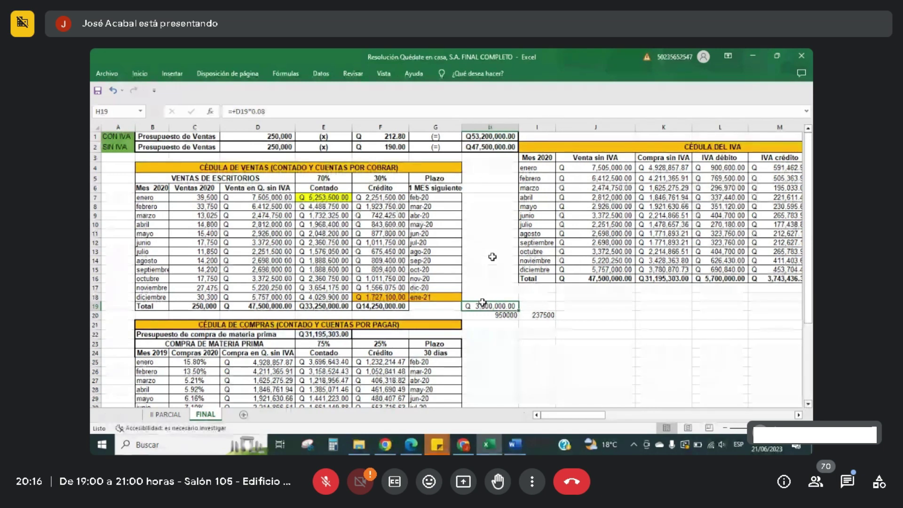
pyautogui.click(489, 315)
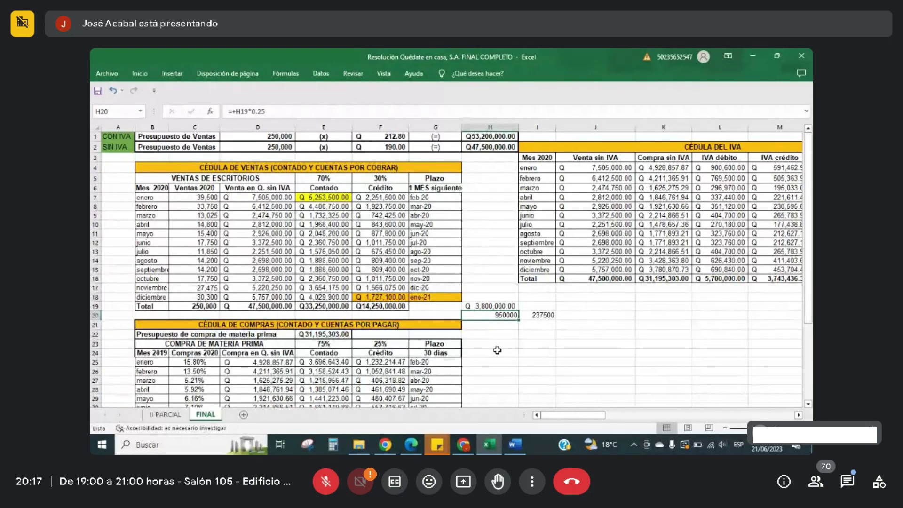
pyautogui.press('Right')
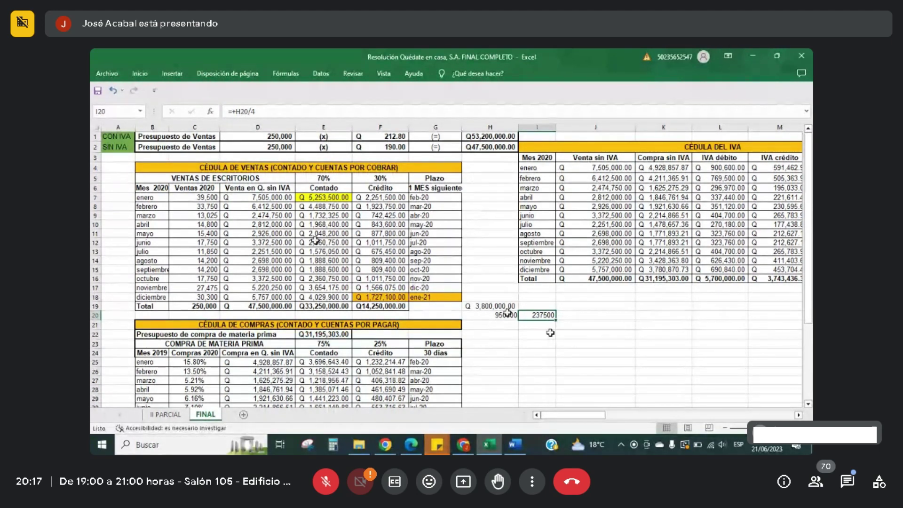
# Step: Select the monthly sales without IVA quarter by quarter, from enero-marzo through octubre-diciembre, to review the ISR payment periods
pyautogui.moveTo(270, 197); pyautogui.dragTo(270, 216)
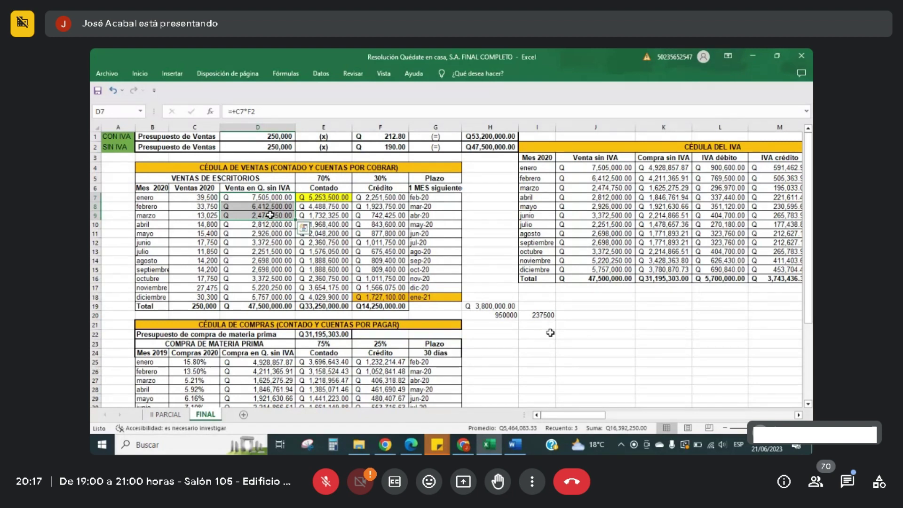
pyautogui.moveTo(270, 224); pyautogui.dragTo(267, 244)
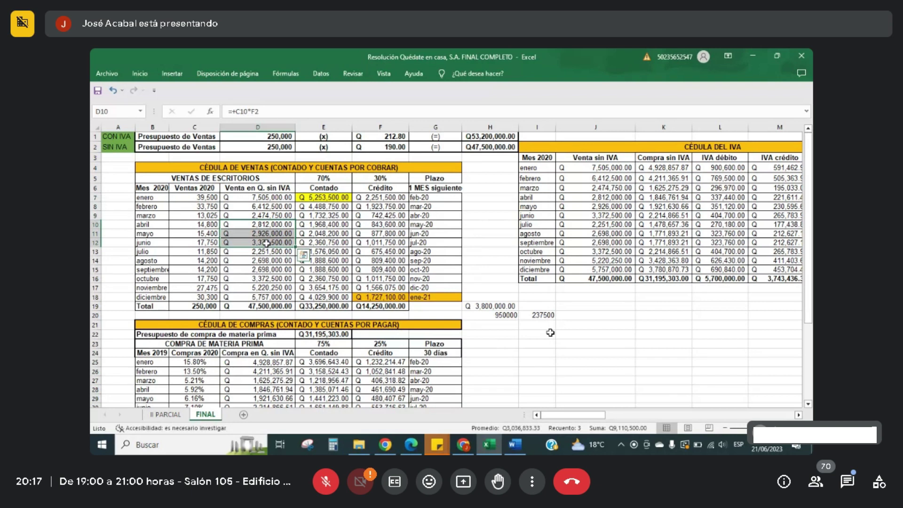
pyautogui.moveTo(261, 253); pyautogui.dragTo(260, 267)
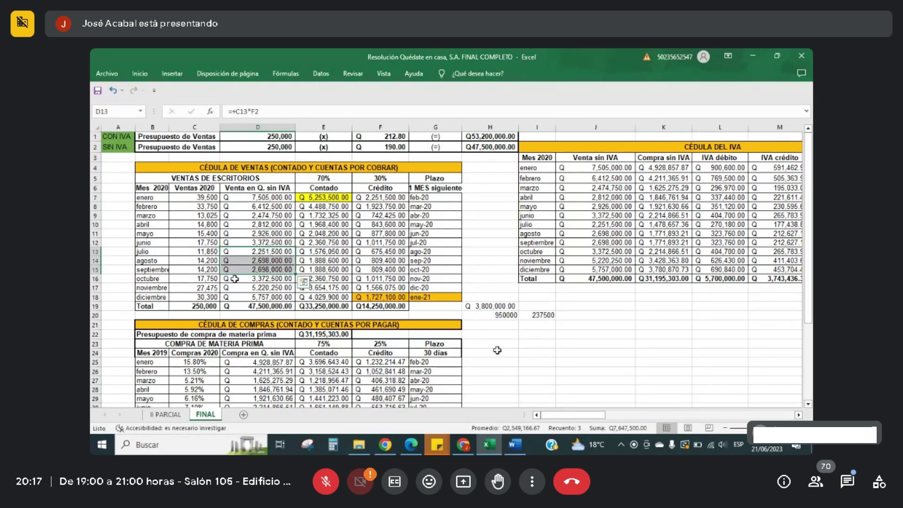
pyautogui.click(496, 314)
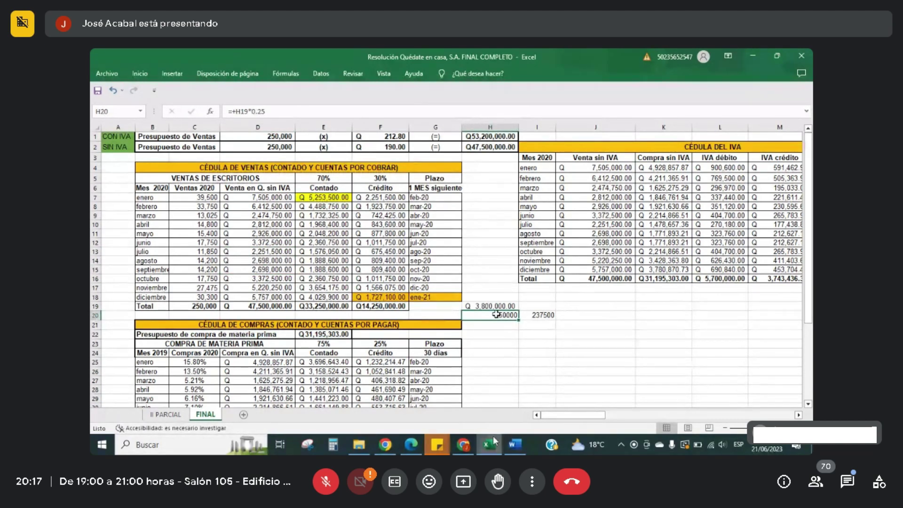
pyautogui.moveTo(264, 282); pyautogui.dragTo(265, 297)
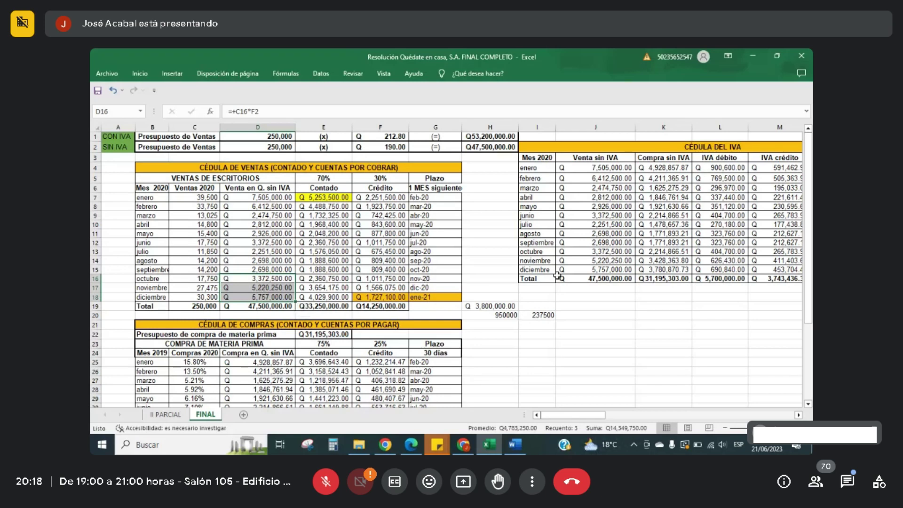
# Step: Check on the participants in the Meet call and return to the sales schedule in Excel
pyautogui.click(469, 447)
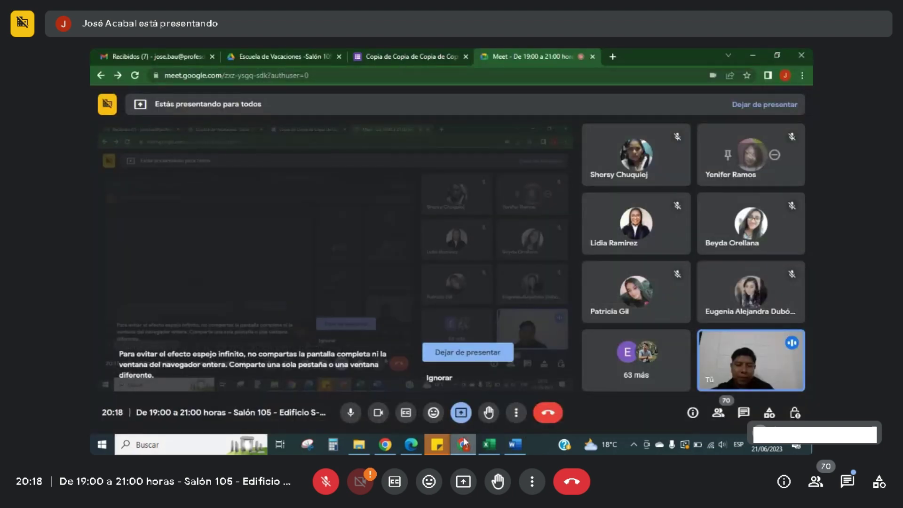
pyautogui.moveTo(491, 452)
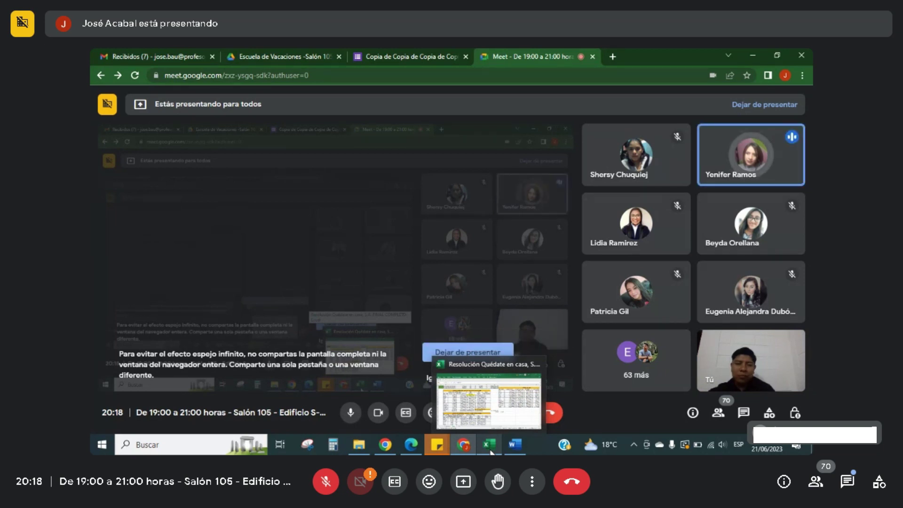
pyautogui.click(491, 452)
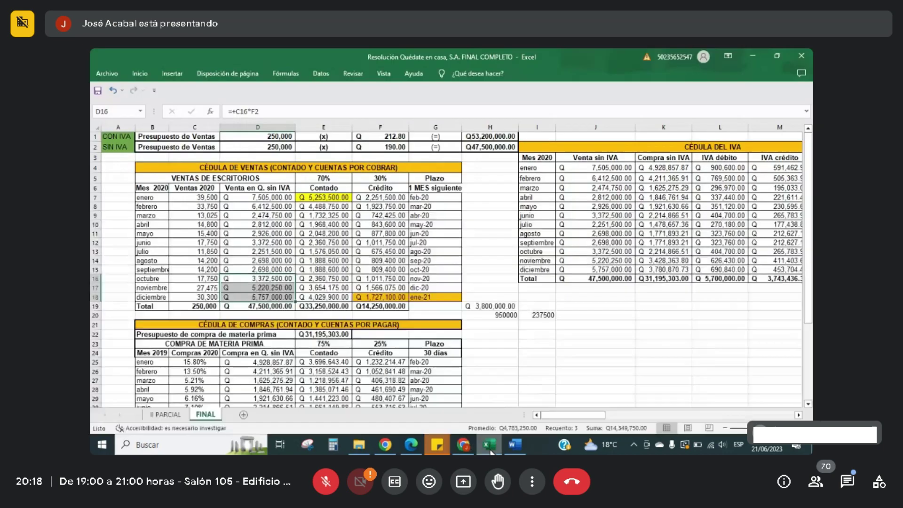
# Step: Retrace the ISR calculation from the total sales without IVA to the quarterly amount in I20
pyautogui.click(264, 307)
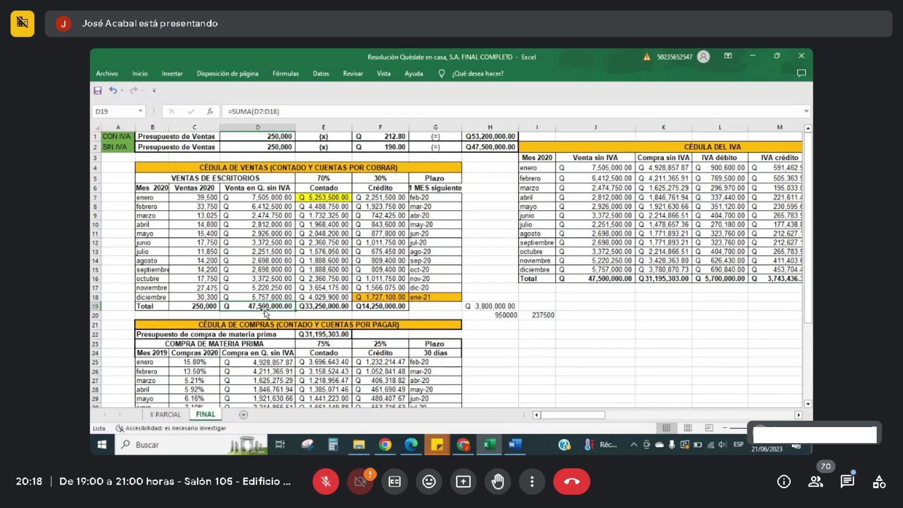
pyautogui.click(489, 304)
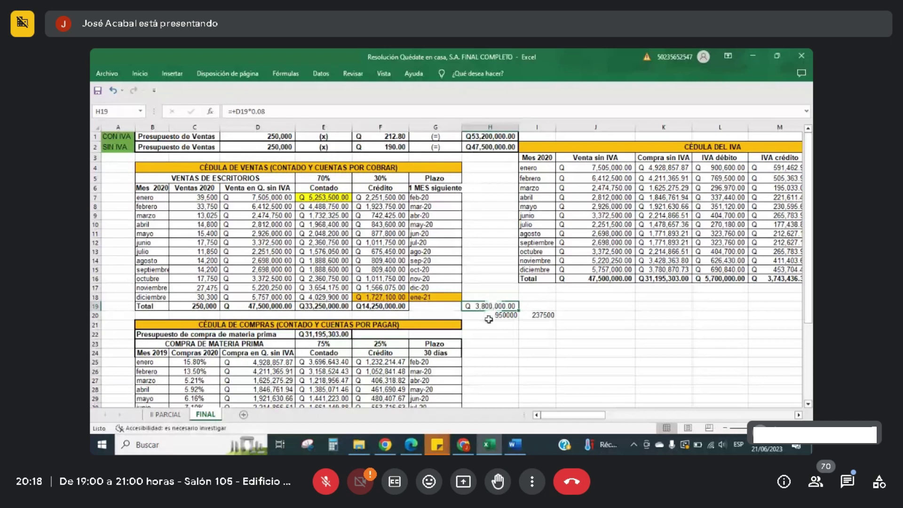
pyautogui.click(496, 318)
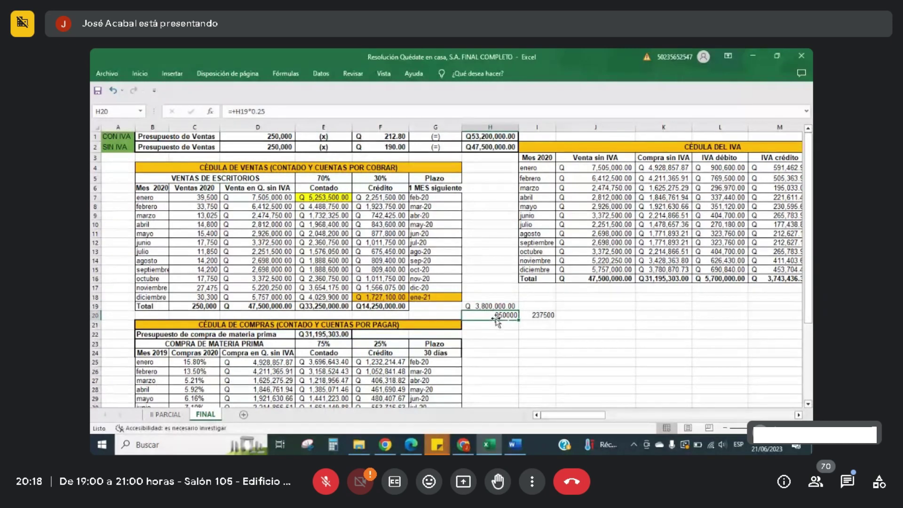
pyautogui.click(541, 316)
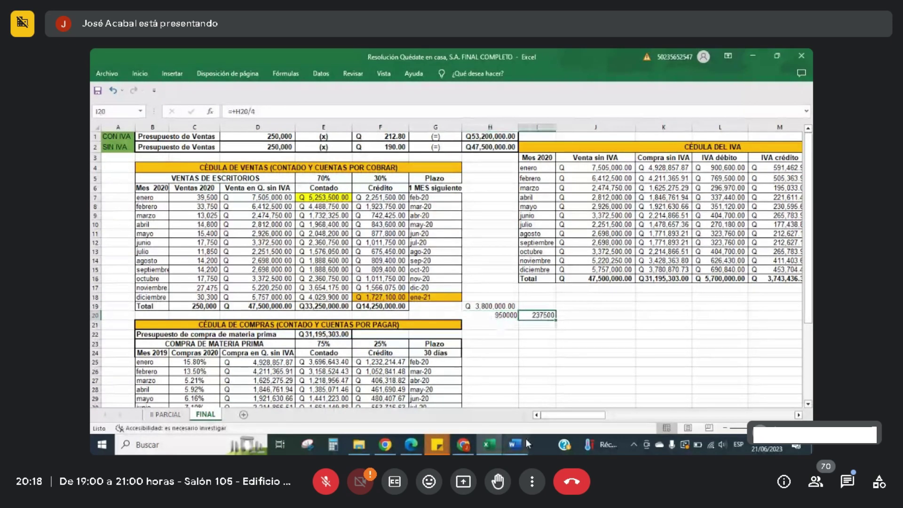
# Step: Return to Excel from the Meet call and go back to the 2020 cash budget along row 20
pyautogui.click(489, 444)
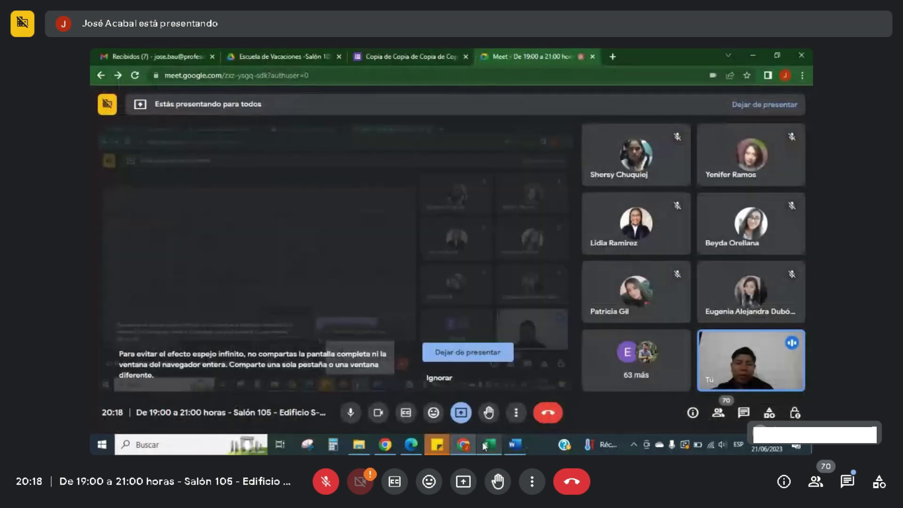
pyautogui.click(489, 445)
pyautogui.click(575, 318)
pyautogui.press('Right')
pyautogui.press('Right')
pyautogui.press('Right')
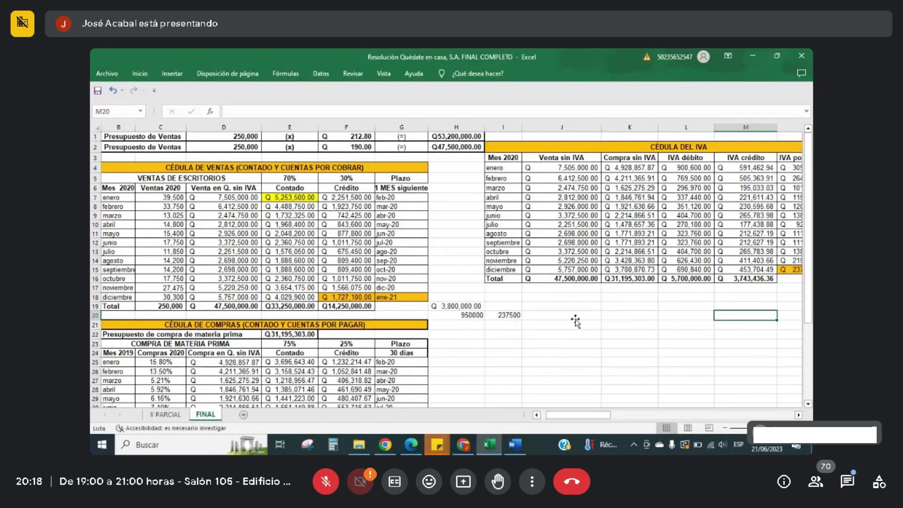
pyautogui.press('Right')
pyautogui.press('Right')
pyautogui.press('Right')
pyautogui.press('Right')
pyautogui.press('Right')
pyautogui.press('Right')
pyautogui.press('Right')
pyautogui.press('Right')
pyautogui.press('Right')
pyautogui.press('Right')
pyautogui.press('Right')
pyautogui.press('Right')
pyautogui.press('Right')
pyautogui.press('Right')
pyautogui.press('Right')
pyautogui.press('Right')
pyautogui.press('Right')
pyautogui.press('Right')
pyautogui.press('Right')
pyautogui.press('Right')
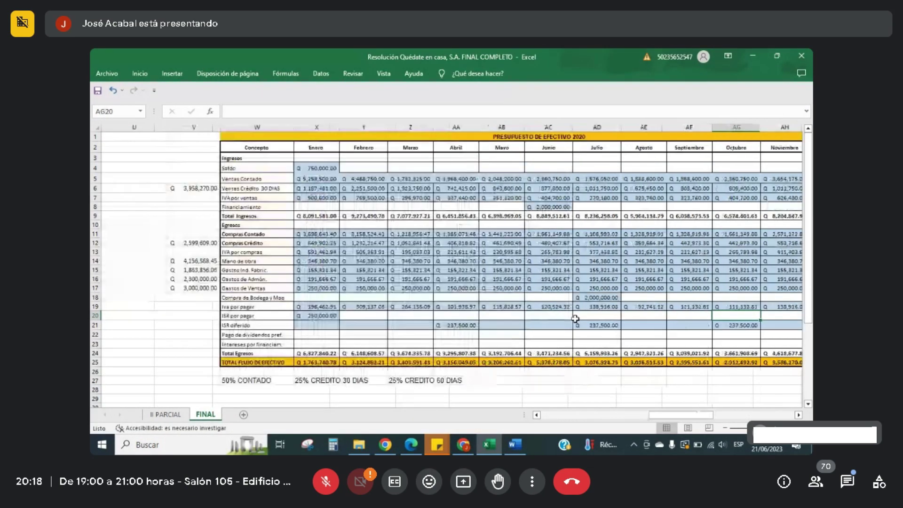
pyautogui.press('Right')
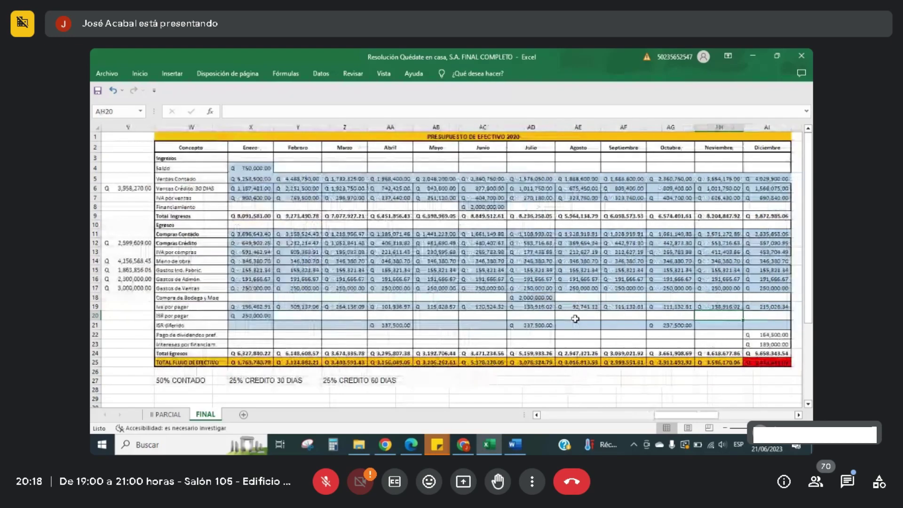
# Step: Select the PDF sentence on when preferred dividends are paid, then check the December Pago de dividendos pref. formula in Excel
pyautogui.click(208, 335)
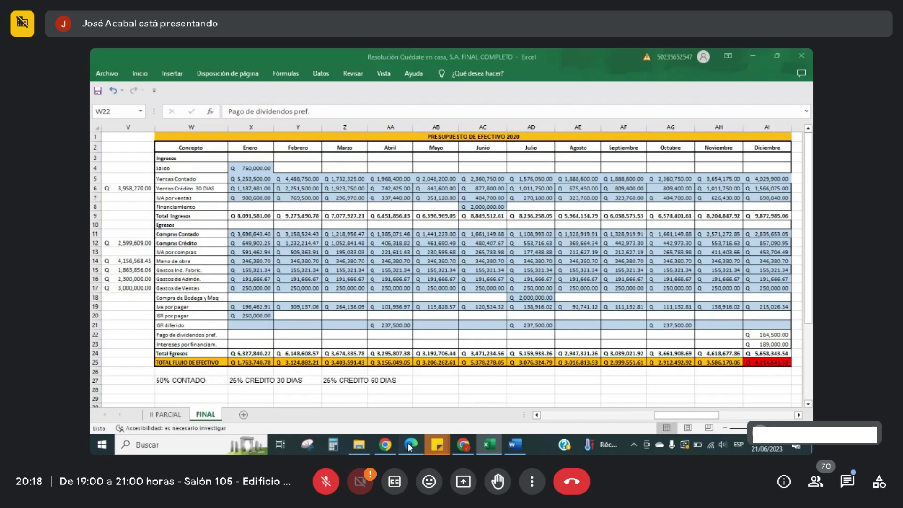
pyautogui.hotkey('alt', 'Tab')
pyautogui.scroll(-5, 330, 296)
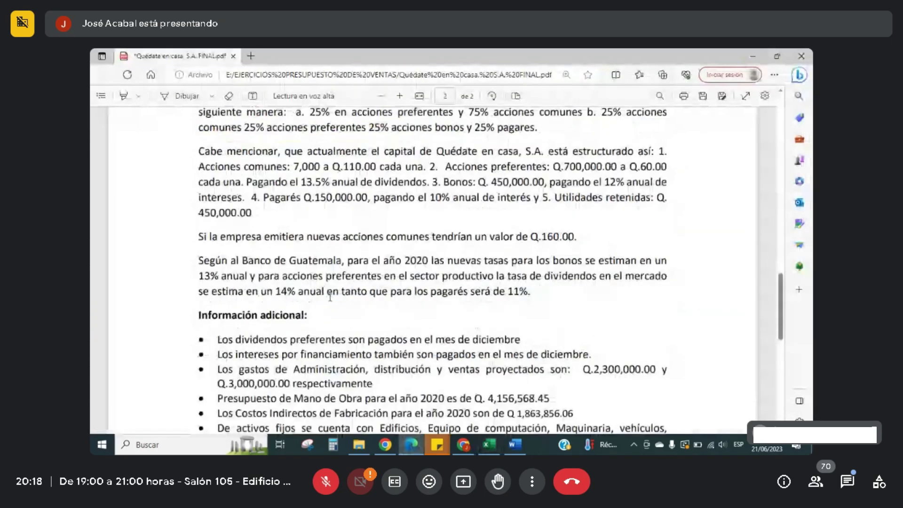
pyautogui.scroll(-2, 330, 296)
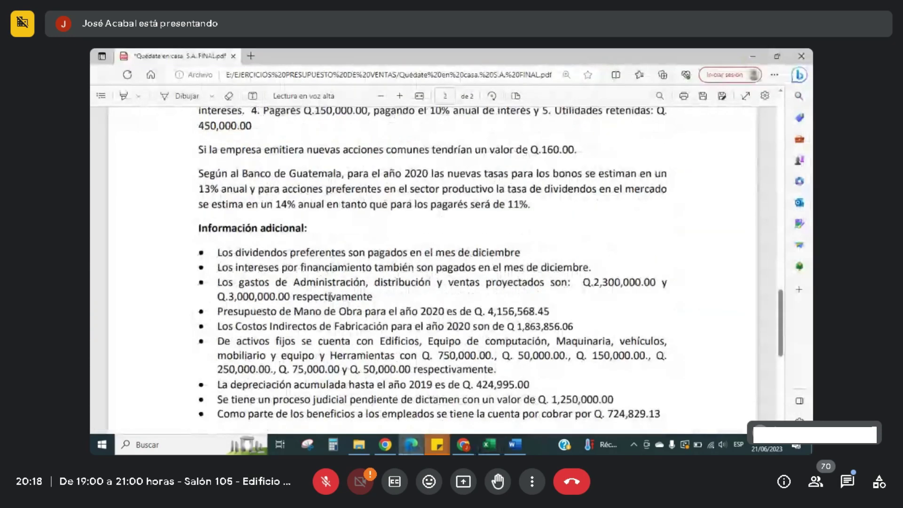
pyautogui.moveTo(217, 253); pyautogui.dragTo(525, 260)
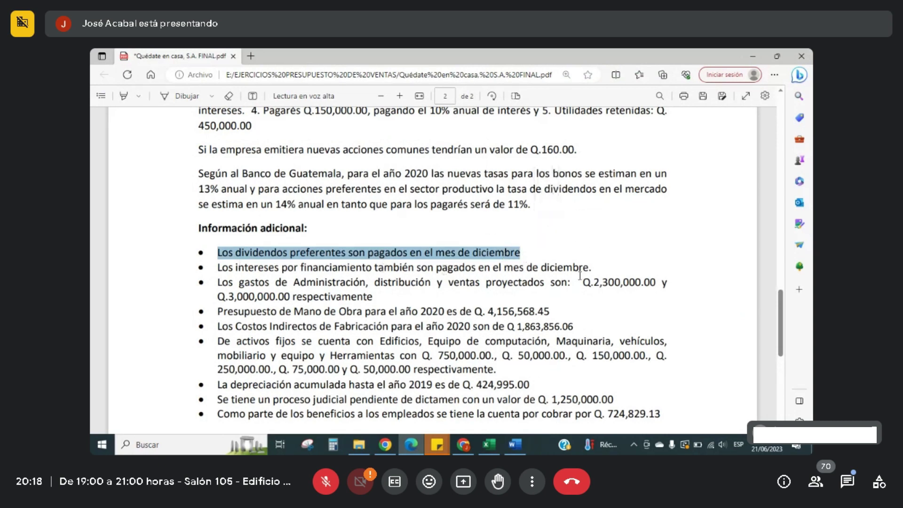
pyautogui.hotkey('alt', 'Tab')
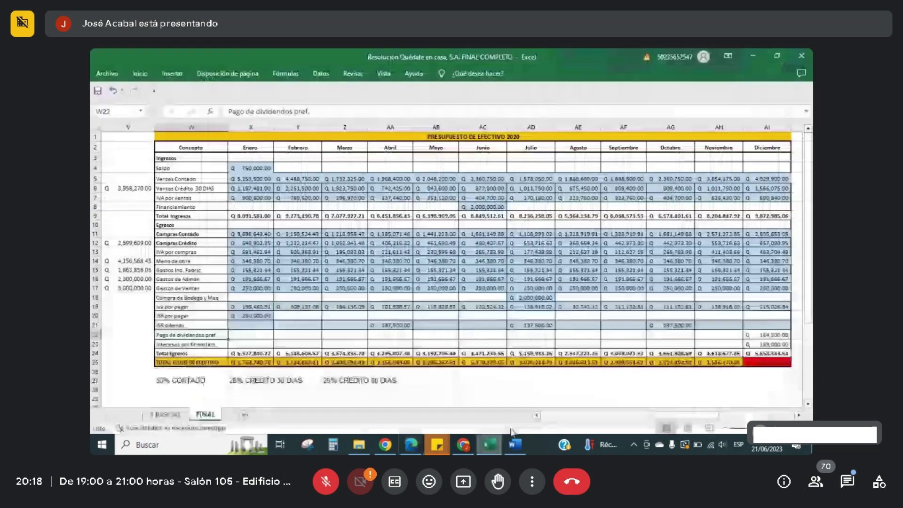
pyautogui.click(774, 335)
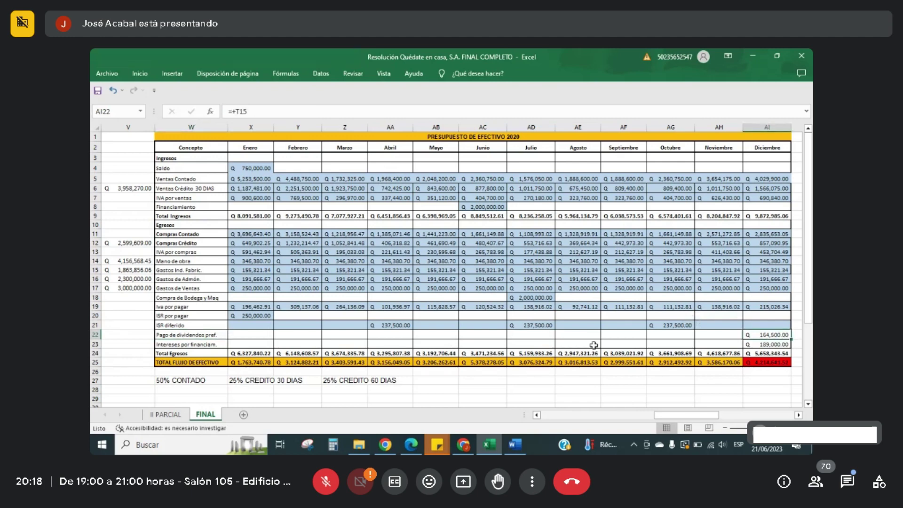
# Step: Trace the December preferred dividends back to the Dividendos preferentes row of the APALANCAMIENTO FINANCIERO table, in the 25% AP 25% AC 25% Bo y 25% Pa column
pyautogui.press('Left')
pyautogui.press('Left')
pyautogui.press('Left')
pyautogui.press('Left')
pyautogui.press('Left')
pyautogui.press('Left')
pyautogui.press('Left')
pyautogui.press('Left')
pyautogui.press('Left')
pyautogui.press('Left')
pyautogui.press('Left')
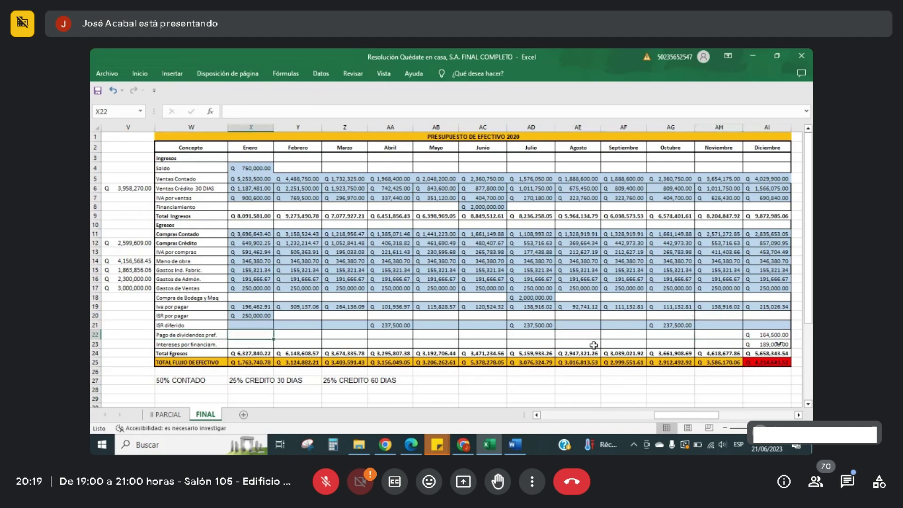
pyautogui.press('Left')
pyautogui.press('Left')
pyautogui.press('Left')
pyautogui.press('Left')
pyautogui.press('Left')
pyautogui.press('Left')
pyautogui.press('Left')
pyautogui.press('Left')
pyautogui.press('Left')
pyautogui.press('Left')
pyautogui.press('Left')
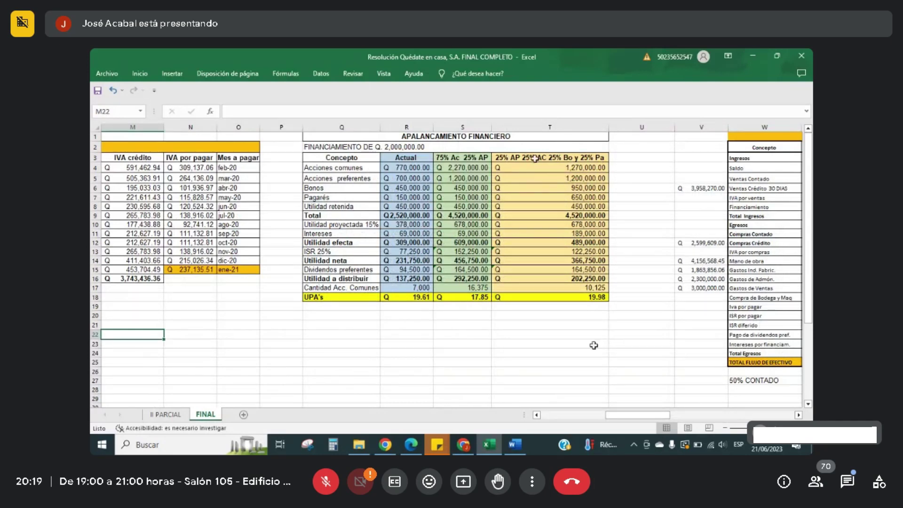
pyautogui.moveTo(587, 158); pyautogui.dragTo(545, 299)
pyautogui.click(353, 277)
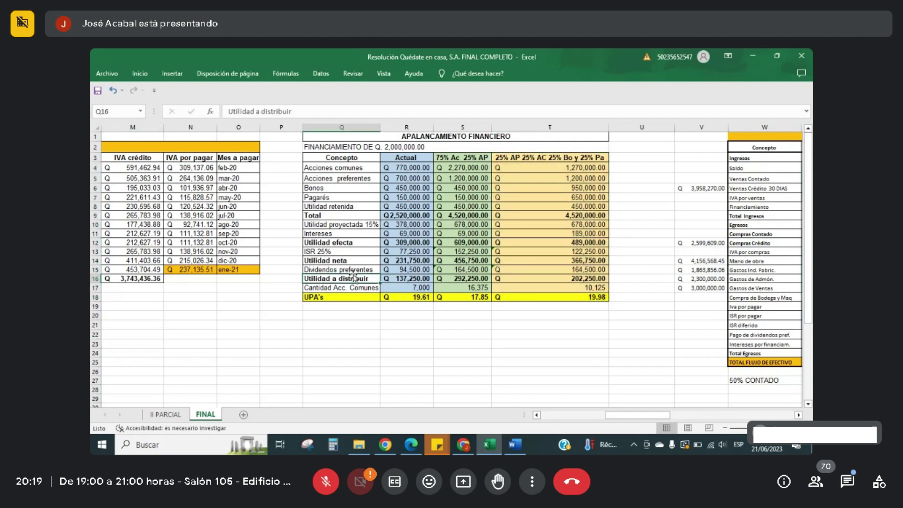
pyautogui.press('Up')
pyautogui.press('Right')
pyautogui.press('Right')
pyautogui.press('Right')
pyautogui.press('Right')
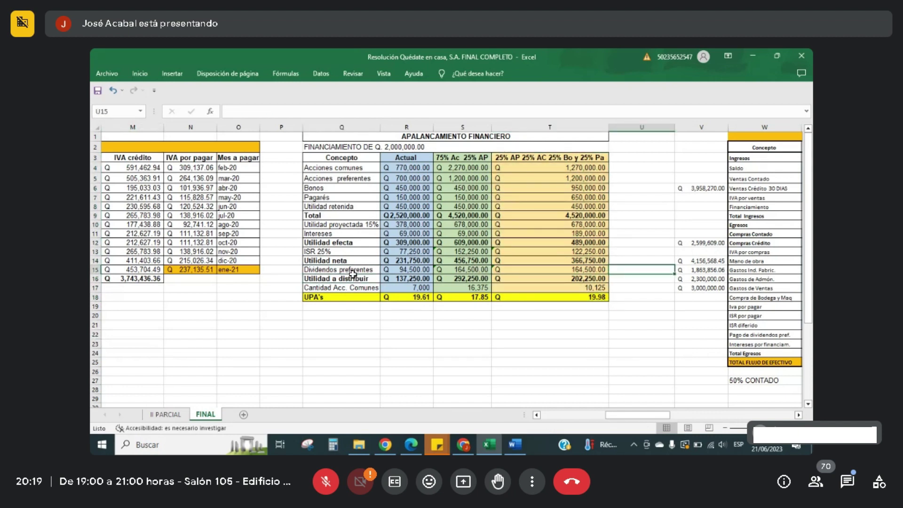
pyautogui.press('Left')
# Step: Return to the 2020 cash budget and shade the December Pago de dividendos pref. cell AI22 light blue
pyautogui.press('Right')
pyautogui.press('Right')
pyautogui.press('Right')
pyautogui.press('Right')
pyautogui.press('Right')
pyautogui.press('Right')
pyautogui.press('Right')
pyautogui.press('Right')
pyautogui.press('Right')
pyautogui.press('Right')
pyautogui.press('Right')
pyautogui.press('Right')
pyautogui.press('Right')
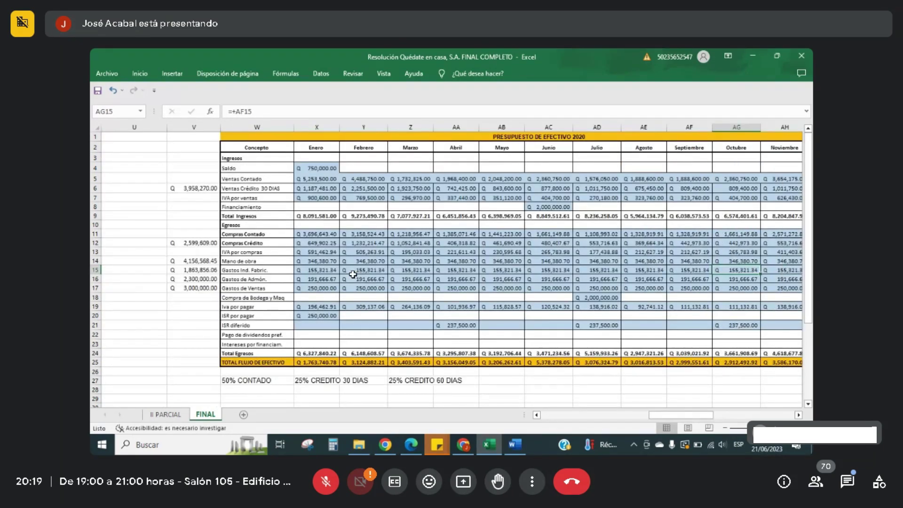
pyautogui.press('Right')
pyautogui.press('Right')
pyautogui.click(753, 336)
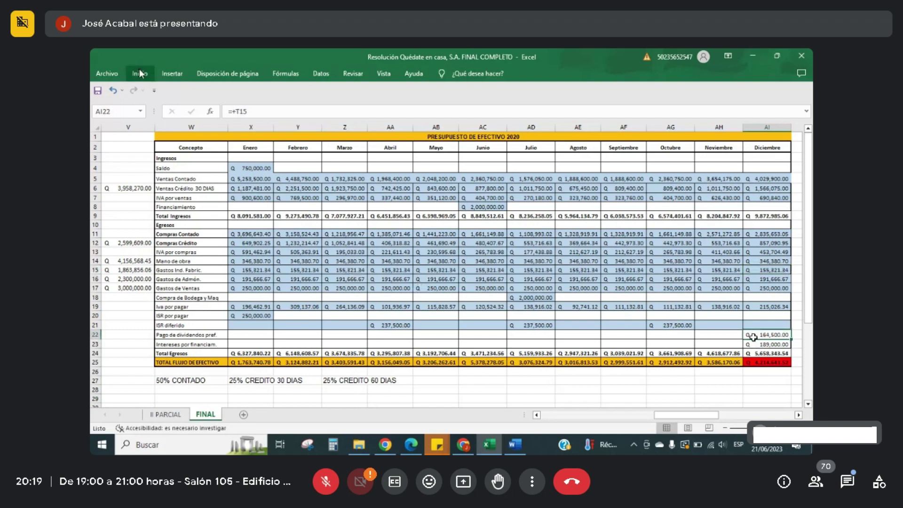
pyautogui.click(141, 74)
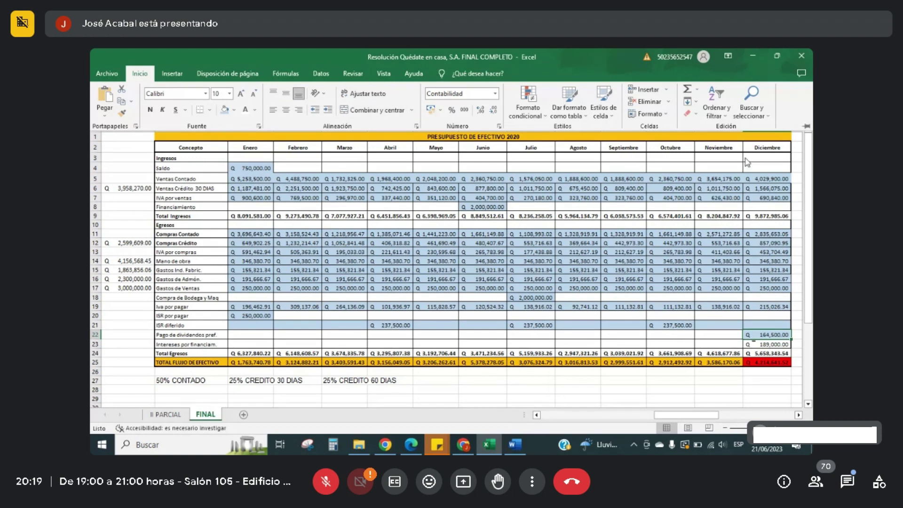
pyautogui.hotkey('ctrl', 'F1')
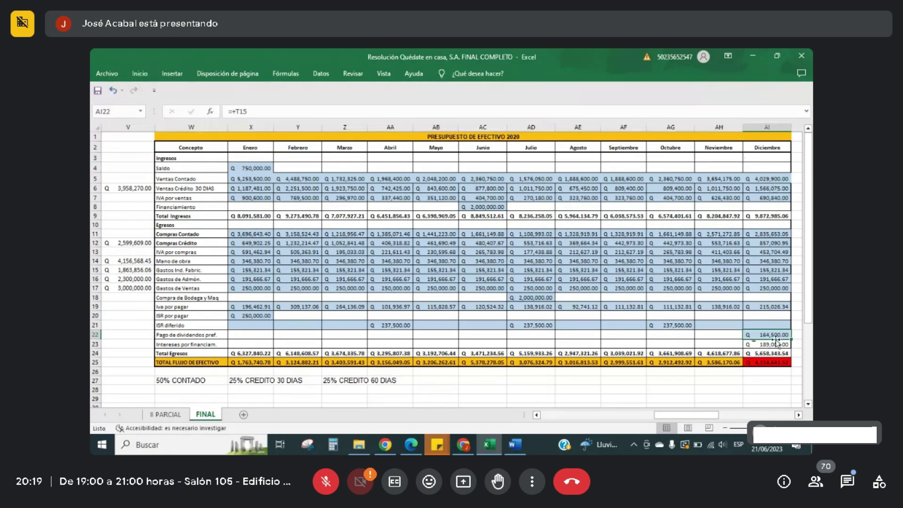
# Step: Trace the December financing interest back to the Intereses row of the APALANCAMIENTO FINANCIERO table
pyautogui.click(768, 343)
pyautogui.press('Left')
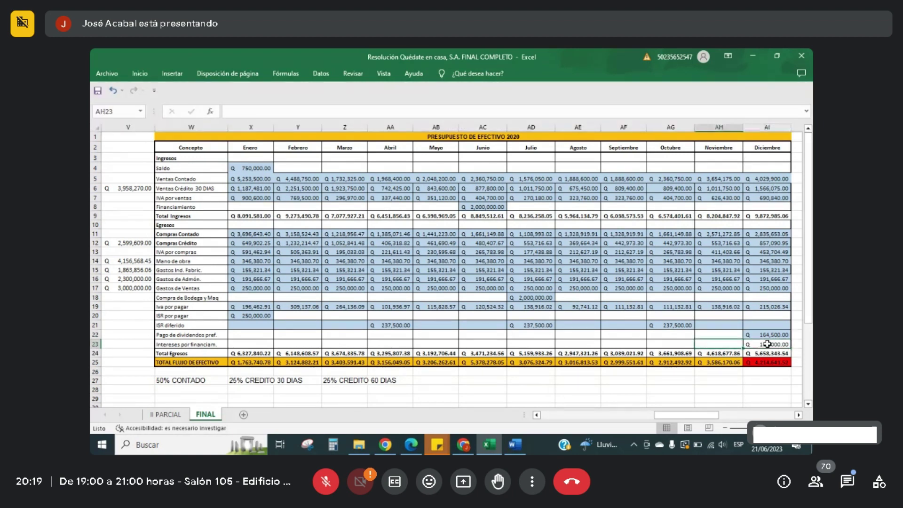
pyautogui.press('Left')
pyautogui.press('Left')
pyautogui.press('Left')
pyautogui.press('Left')
pyautogui.press('Left')
pyautogui.press('Left')
pyautogui.press('Left')
pyautogui.press('Left')
pyautogui.press('Left')
pyautogui.press('Left')
pyautogui.press('Left')
pyautogui.press('Left')
pyautogui.press('Left')
pyautogui.press('Left')
pyautogui.press('Left')
pyautogui.press('Left')
pyautogui.press('Left')
pyautogui.press('Left')
pyautogui.press('Left')
pyautogui.press('Left')
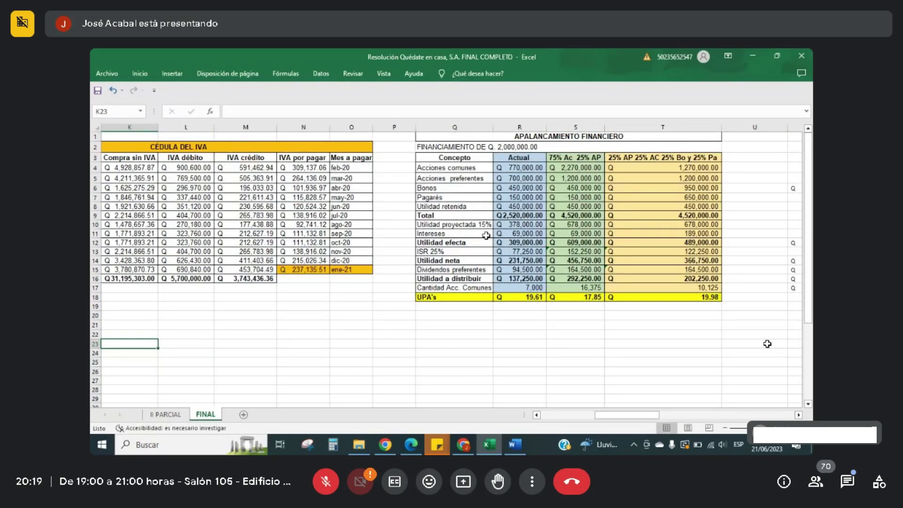
pyautogui.click(683, 233)
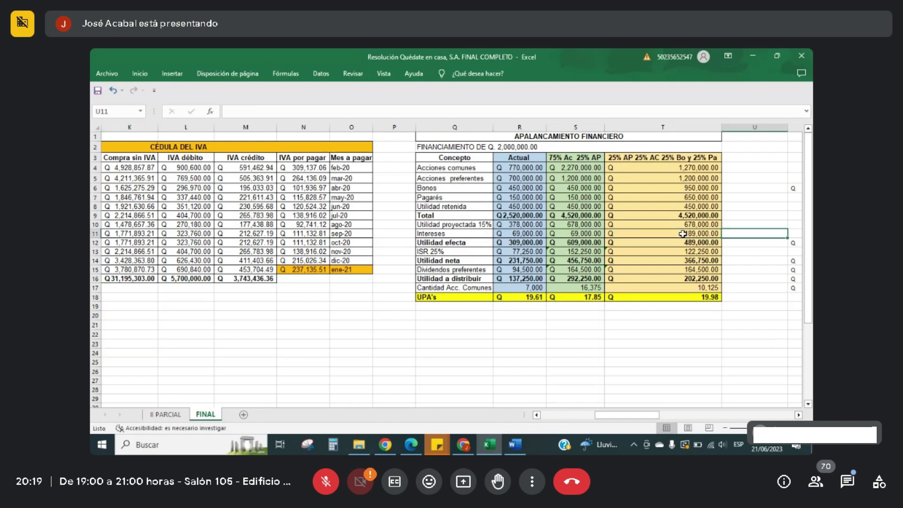
# Step: Return to the cash budget and shade the December Intereses por financiam. cell AI23 light blue
pyautogui.press('Right')
pyautogui.press('Right')
pyautogui.press('Right')
pyautogui.press('Right')
pyautogui.press('Right')
pyautogui.press('Right')
pyautogui.press('Right')
pyautogui.press('Right')
pyautogui.press('Right')
pyautogui.press('Right')
pyautogui.press('Right')
pyautogui.press('Right')
pyautogui.press('Right')
pyautogui.press('Right')
pyautogui.press('Right')
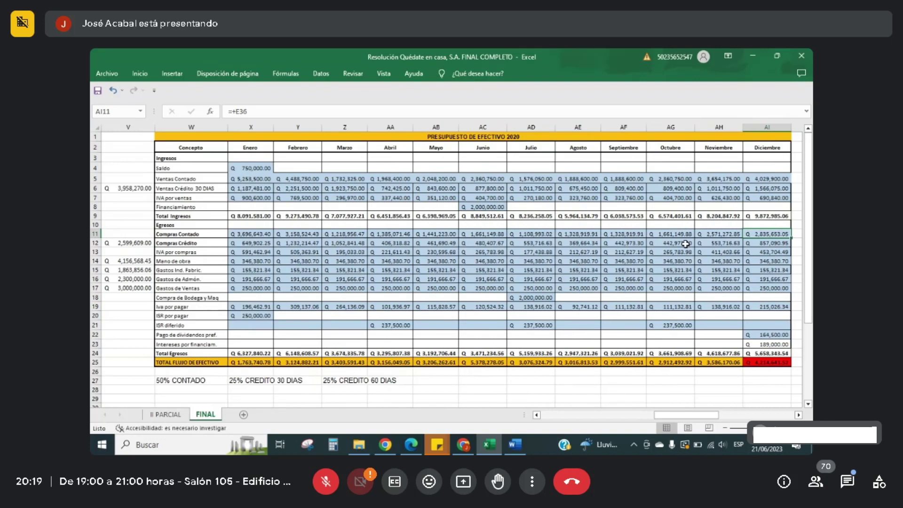
pyautogui.click(779, 344)
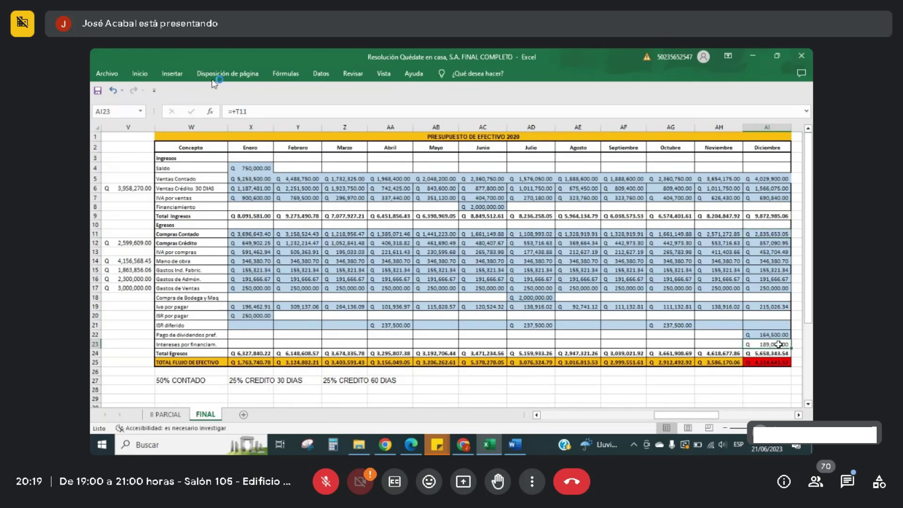
pyautogui.click(139, 74)
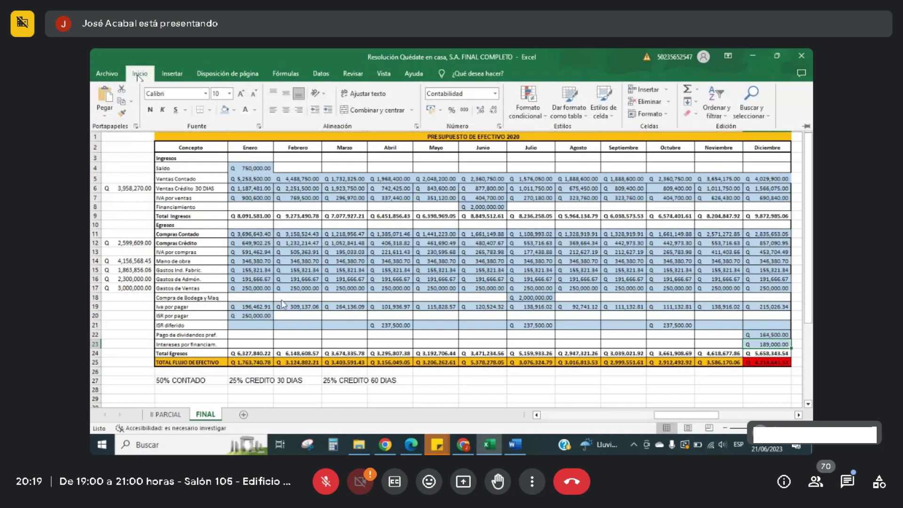
# Step: Check the PDF's additional information on when dividends and financing interest are paid, then return to the cash budget in Excel
pyautogui.click(421, 450)
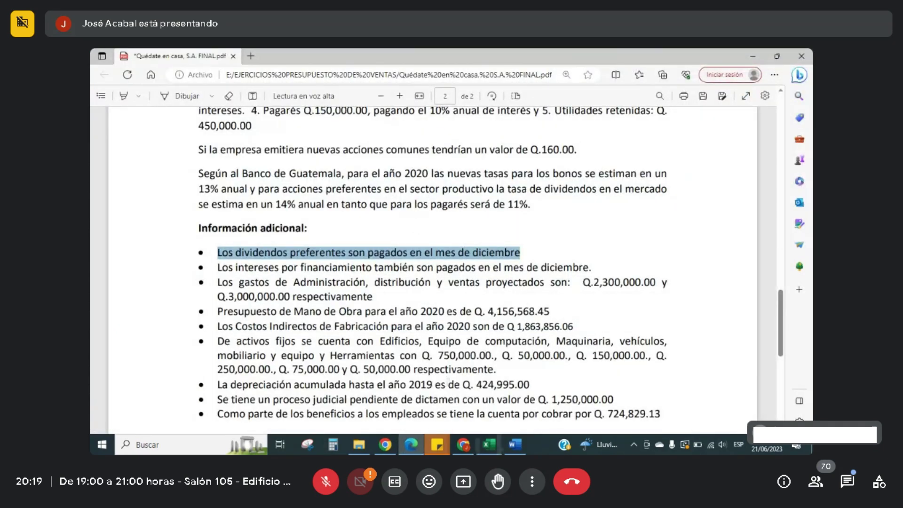
pyautogui.click(490, 449)
pyautogui.click(299, 389)
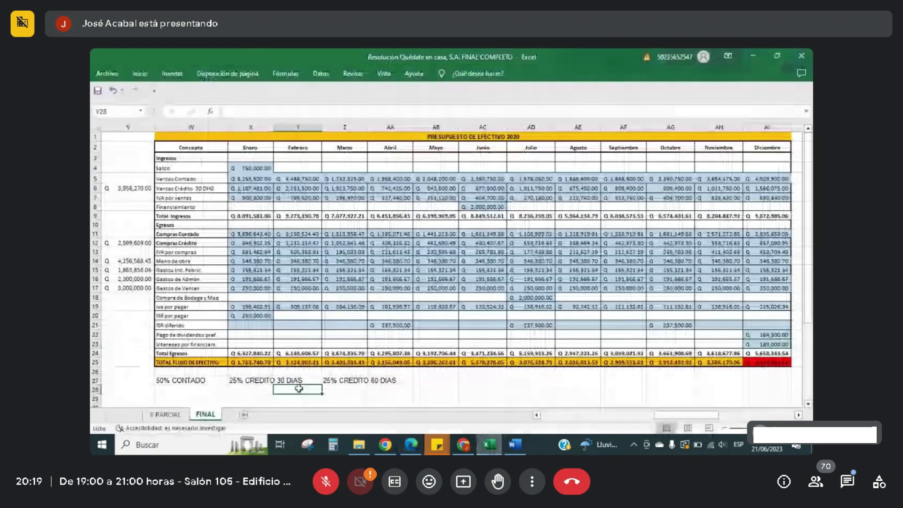
# Step: Shade the Total Egresos row from Enero to Diciembre, X24:AI24, light blue
pyautogui.click(248, 354)
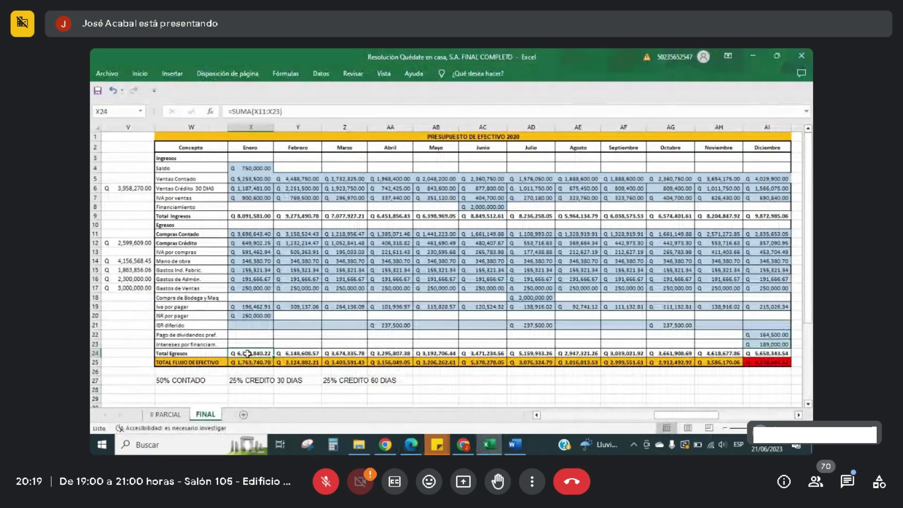
pyautogui.moveTo(248, 354); pyautogui.dragTo(749, 353)
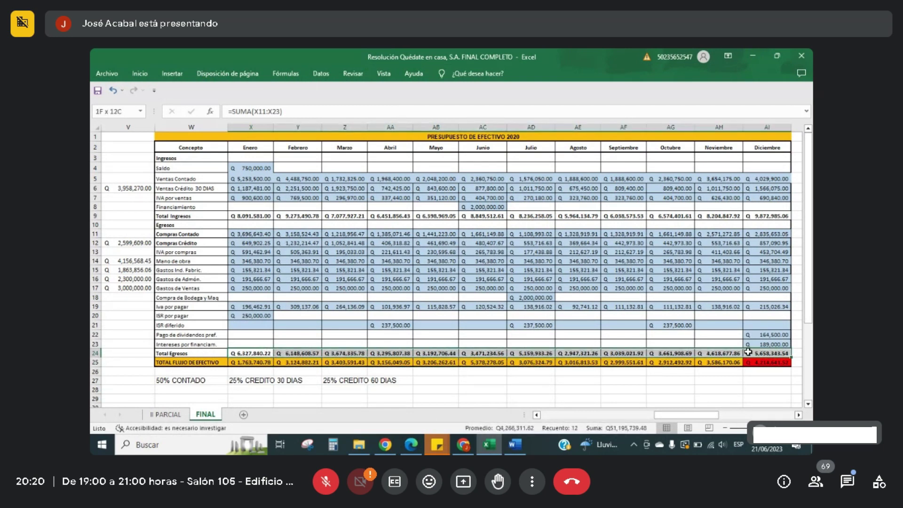
pyautogui.click(139, 74)
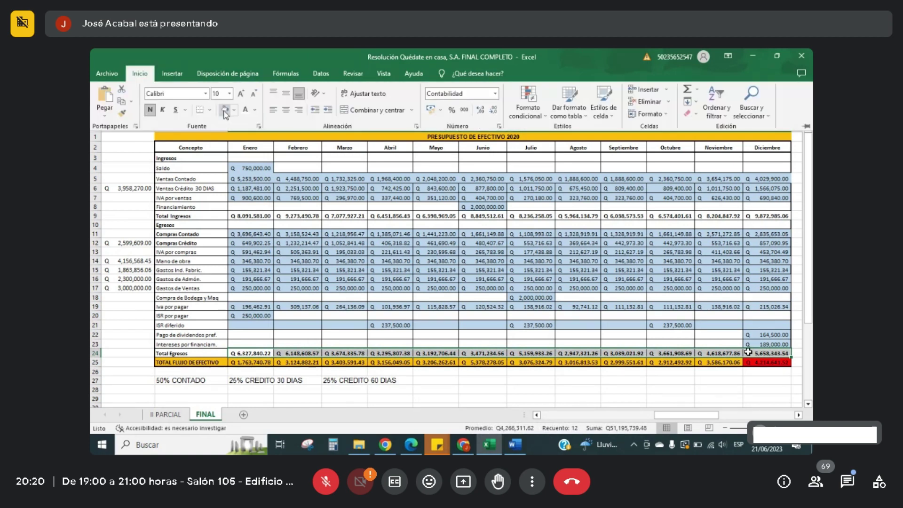
# Step: Select the January and February outflows, rows 11 to 23, to check what each month's Total Egresos adds up
pyautogui.click(250, 239)
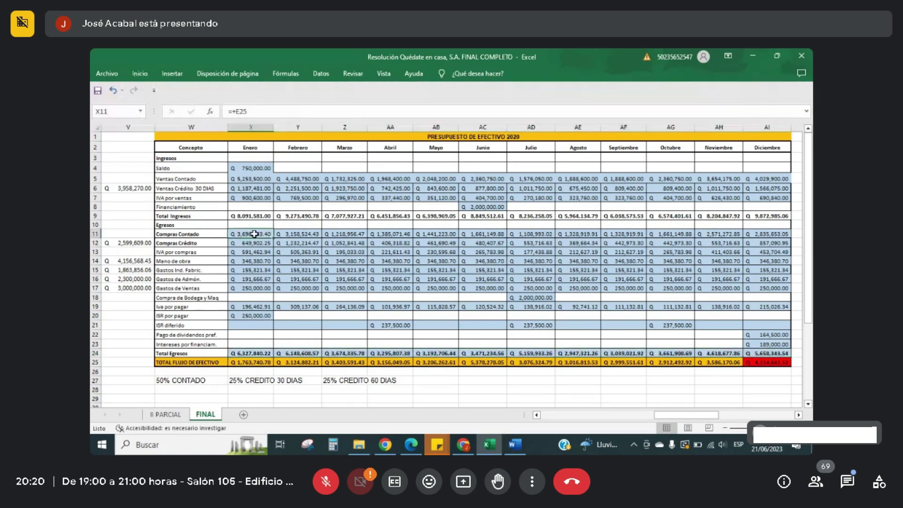
pyautogui.moveTo(249, 235); pyautogui.dragTo(259, 343)
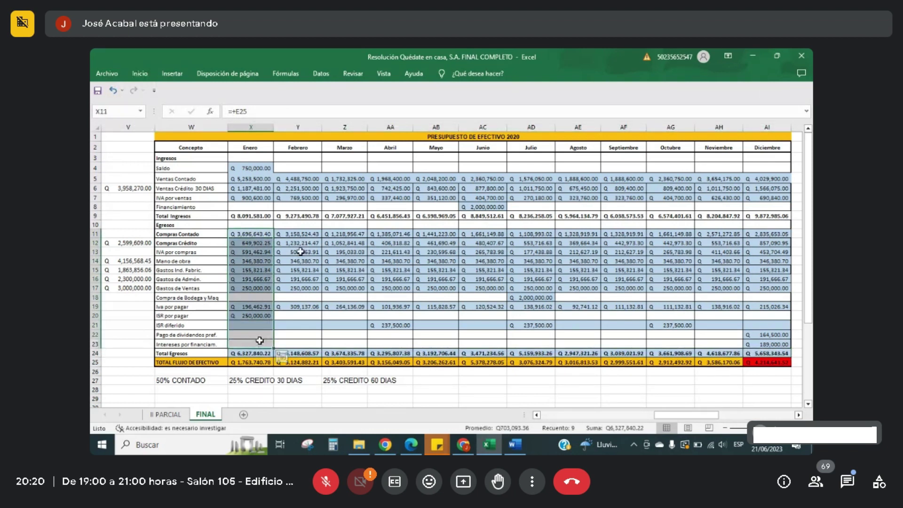
pyautogui.click(299, 235)
pyautogui.moveTo(299, 237); pyautogui.dragTo(297, 345)
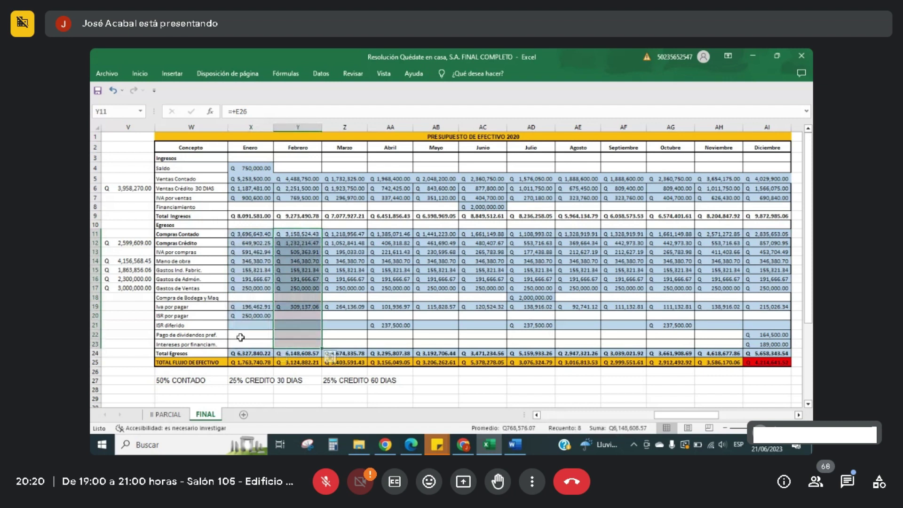
pyautogui.click(241, 337)
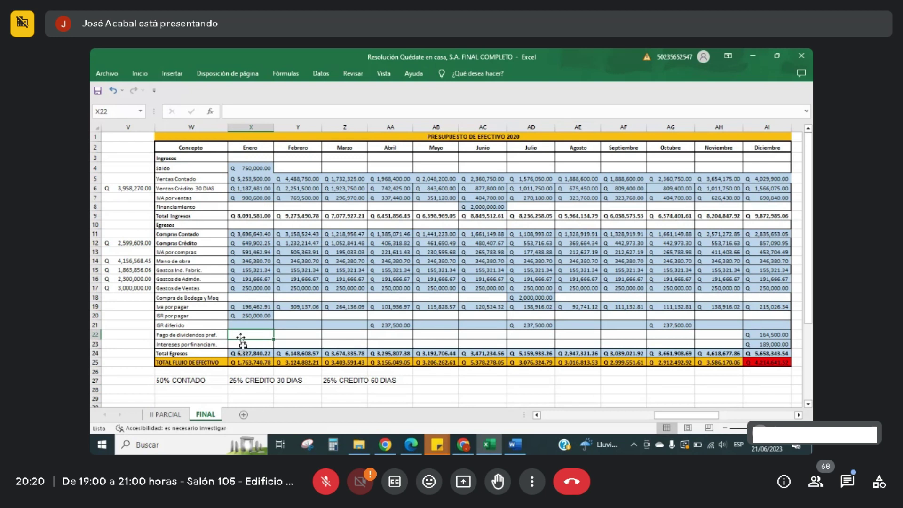
# Step: Review January's Total Ingresos, Total Egresos, Saldo and TOTAL FLUJO DE EFECTIVO cells to trace how the cash flow is calculated
pyautogui.click(248, 218)
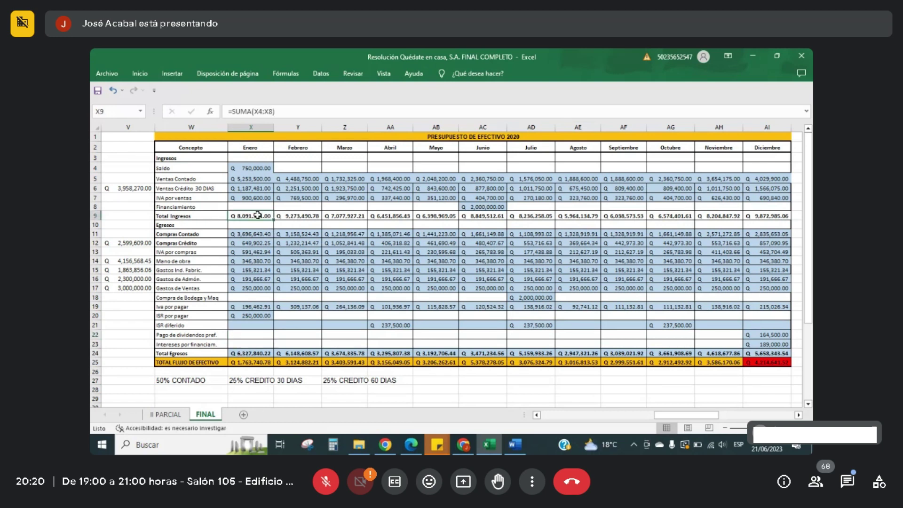
pyautogui.click(250, 352)
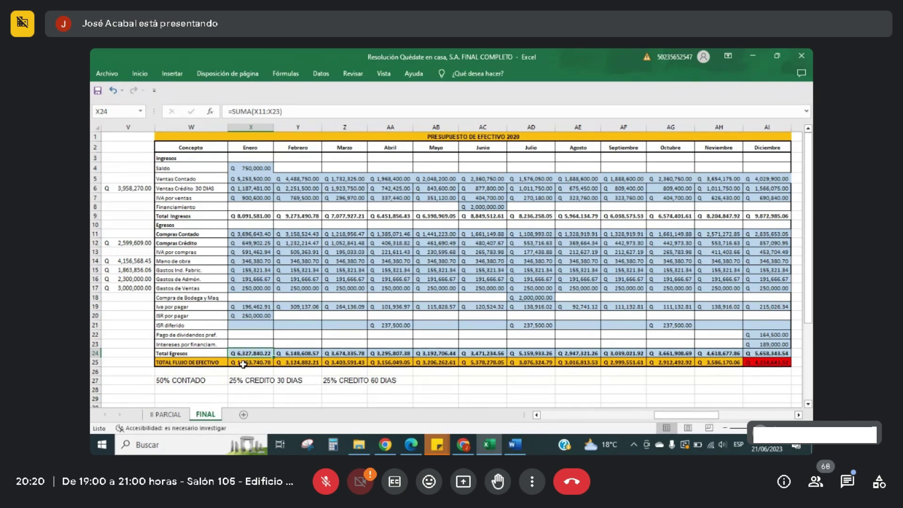
pyautogui.click(250, 166)
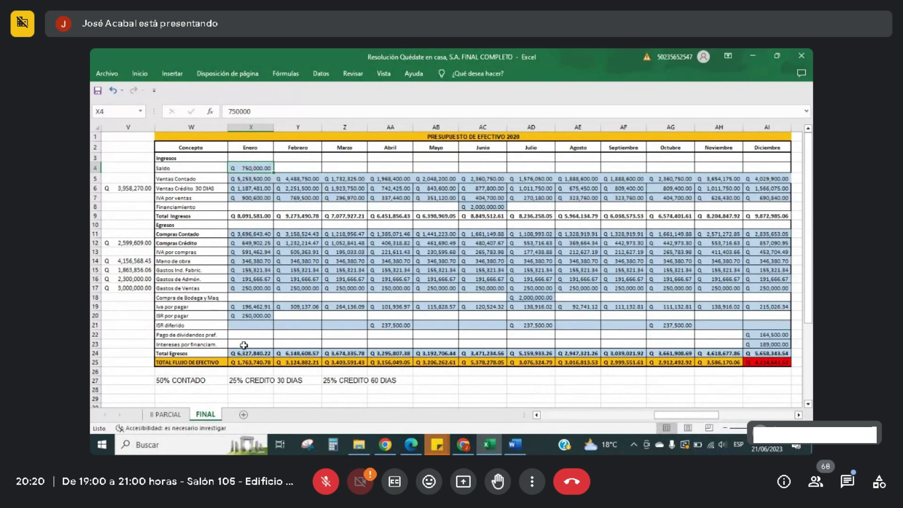
pyautogui.click(240, 365)
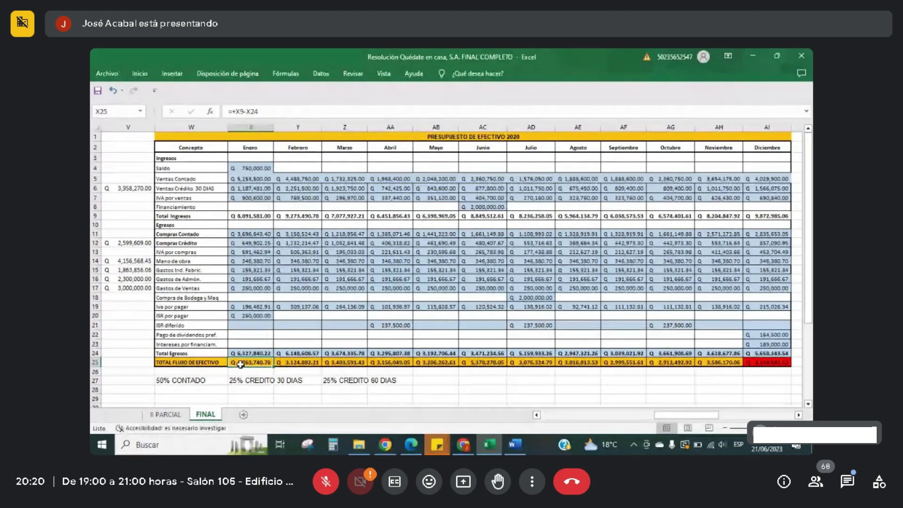
pyautogui.click(254, 219)
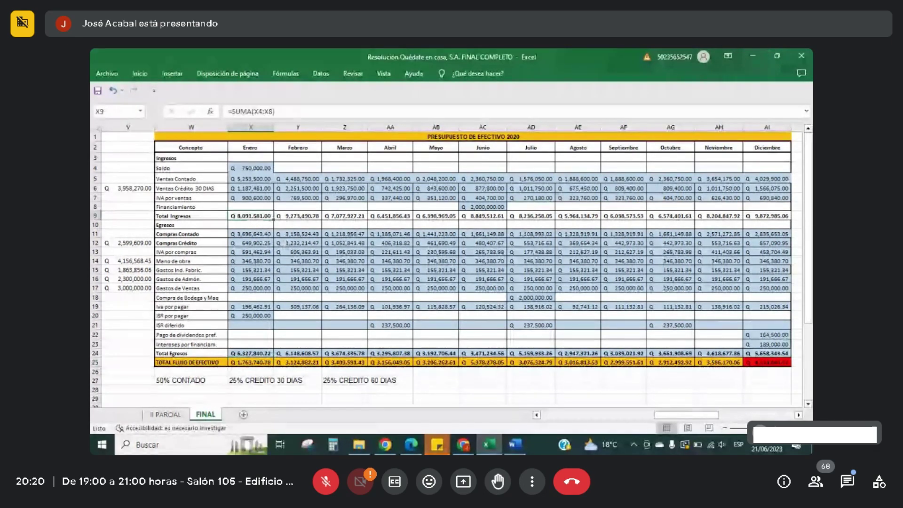
pyautogui.click(247, 350)
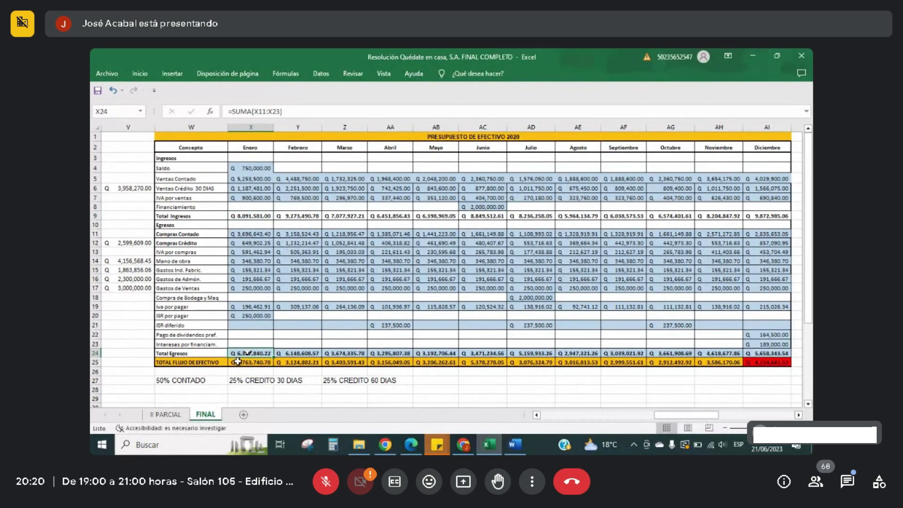
pyautogui.click(238, 361)
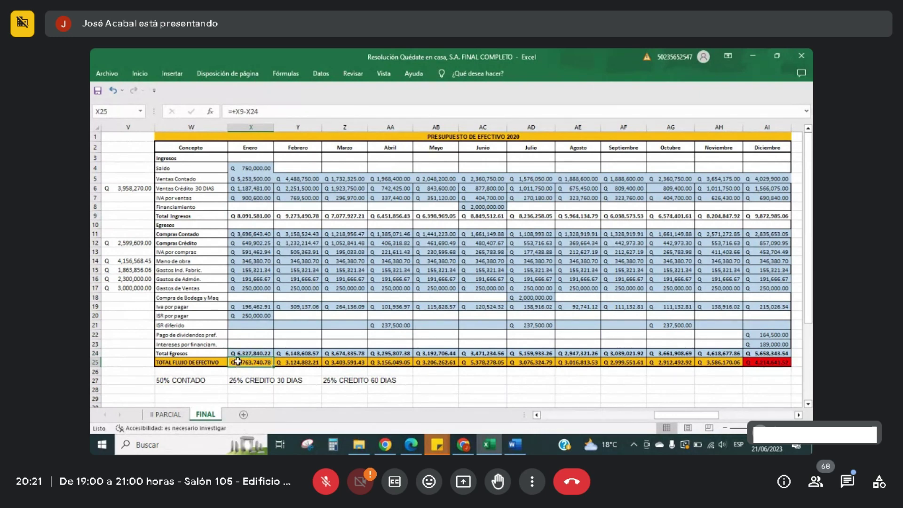
pyautogui.click(242, 167)
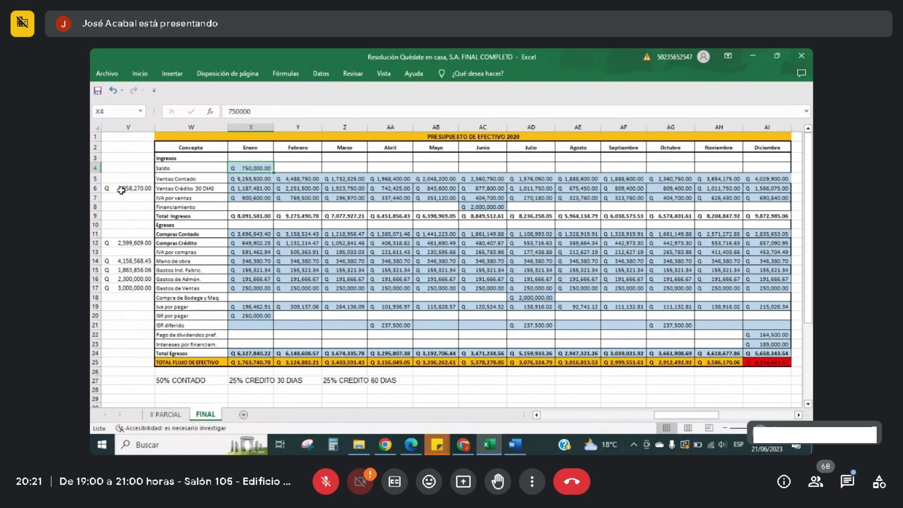
pyautogui.click(243, 363)
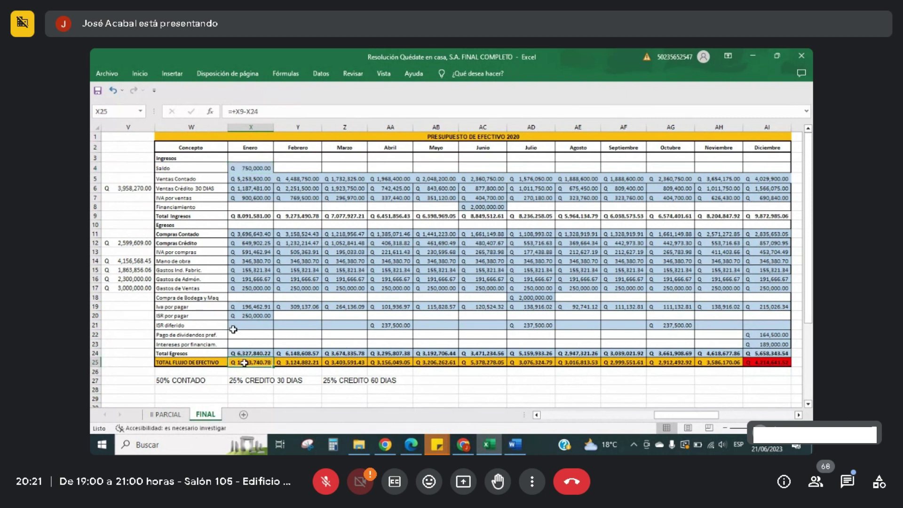
# Step: Set the font colour of the February Saldo cell Y4 to black
pyautogui.click(307, 166)
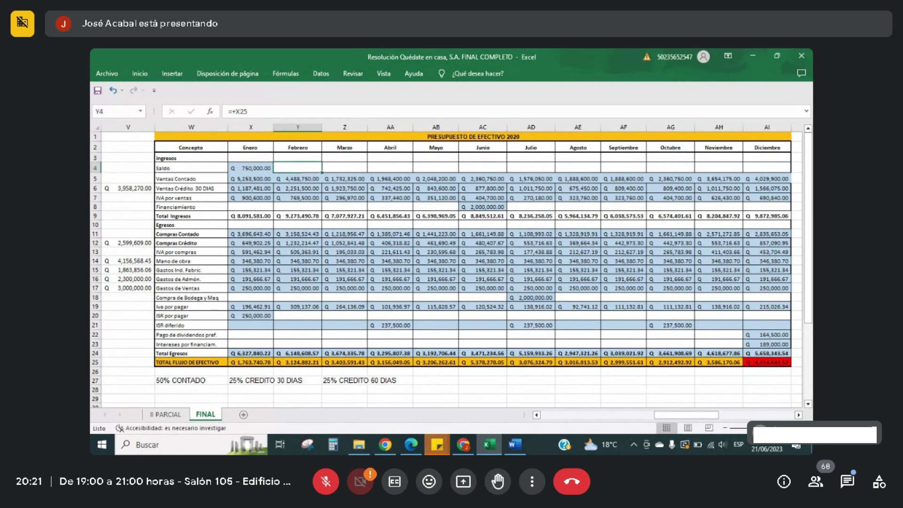
pyautogui.click(145, 76)
pyautogui.click(255, 110)
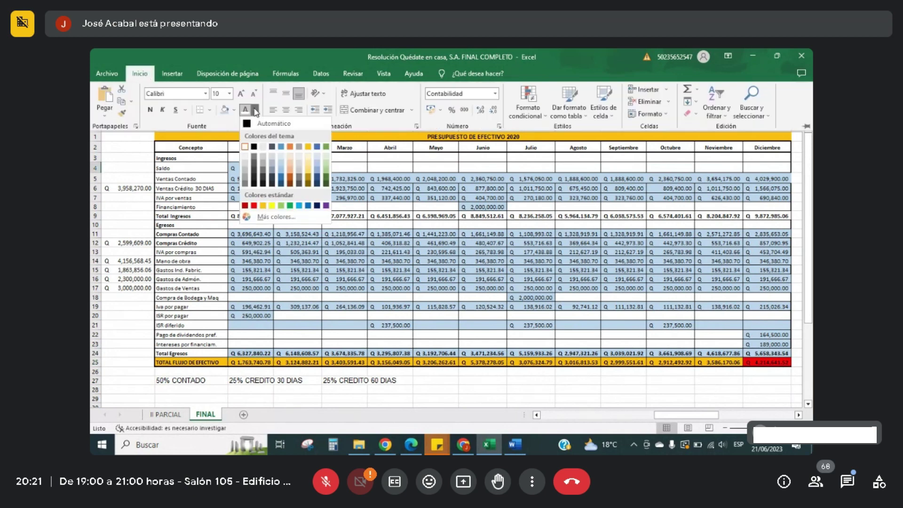
pyautogui.press('Escape')
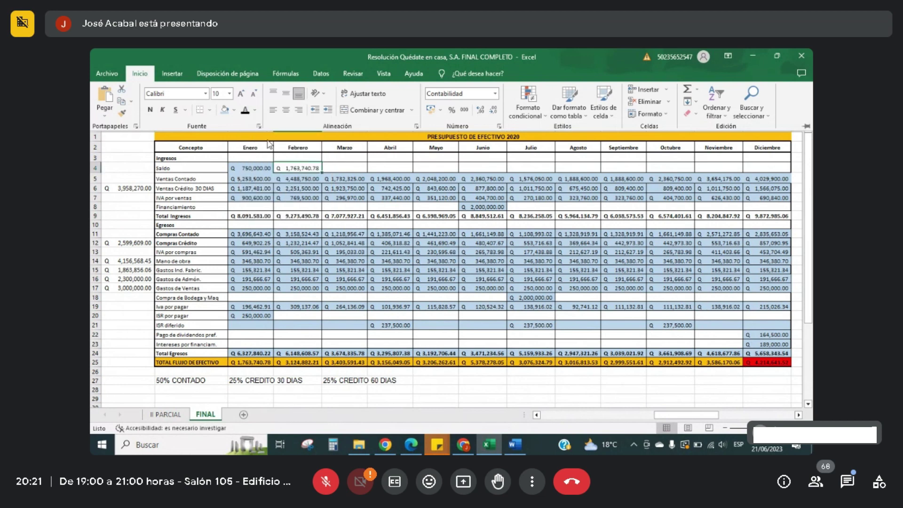
# Step: Review the formulas in February's Saldo, Total Ingresos, Total Egresos and TOTAL FLUJO DE EFECTIVO cells to trace the cash flow
pyautogui.click(301, 166)
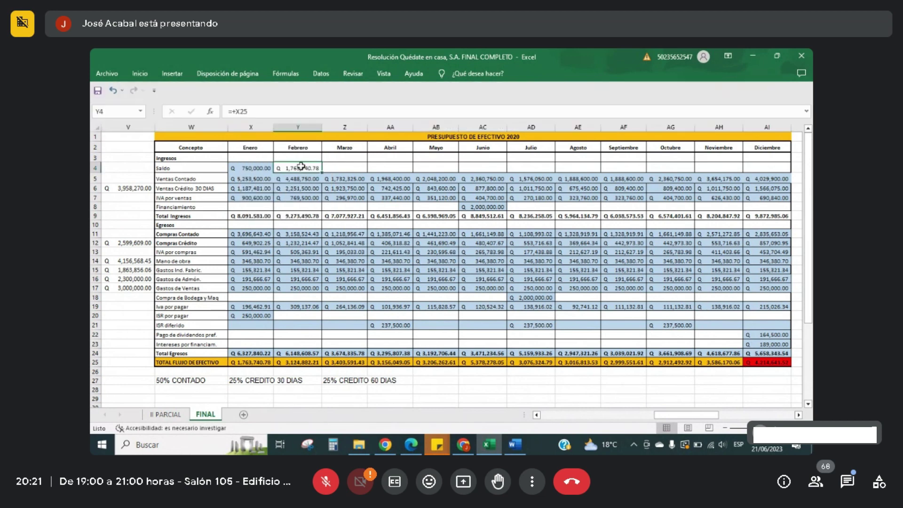
pyautogui.click(296, 218)
pyautogui.write('=SUMA(Y4:Y8)')
pyautogui.click(247, 112)
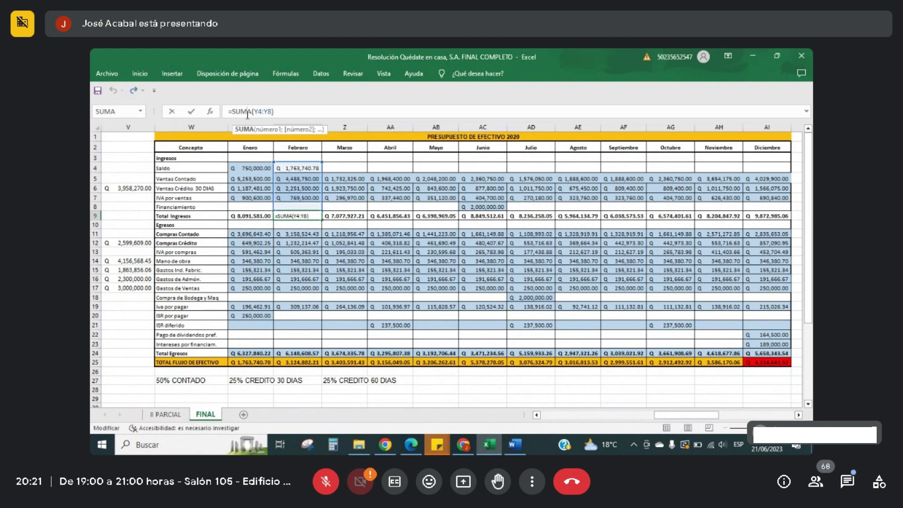
pyautogui.press('Return')
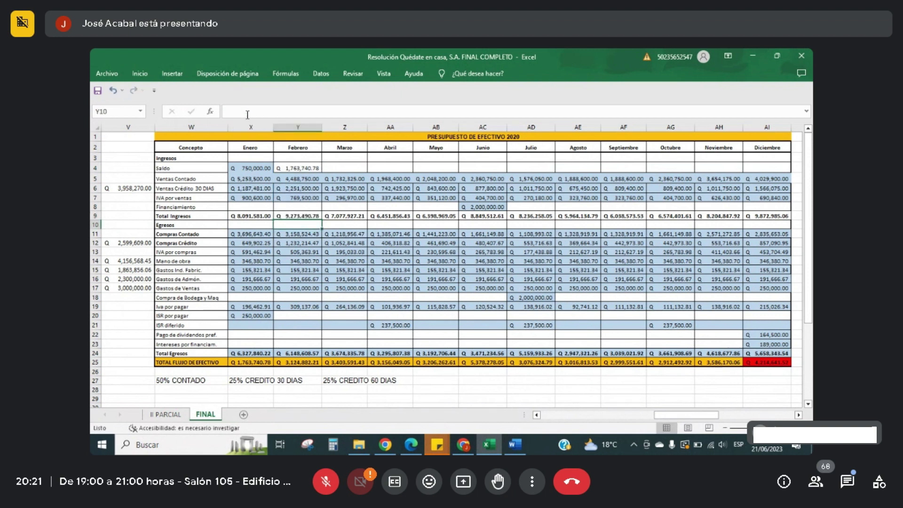
pyautogui.click(288, 215)
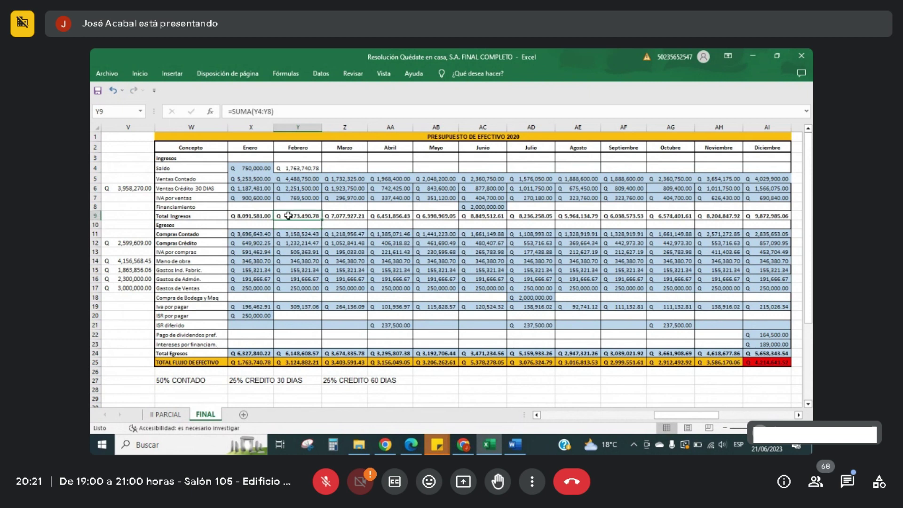
pyautogui.click(303, 354)
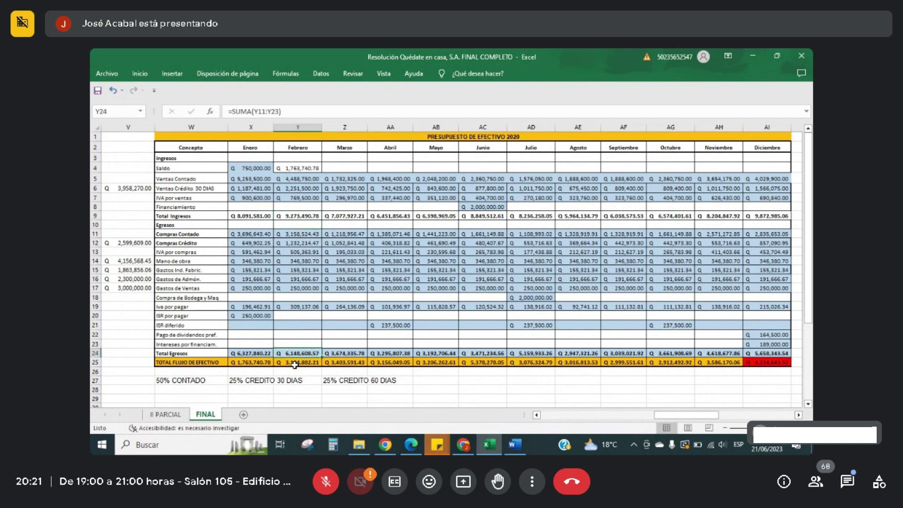
pyautogui.click(295, 363)
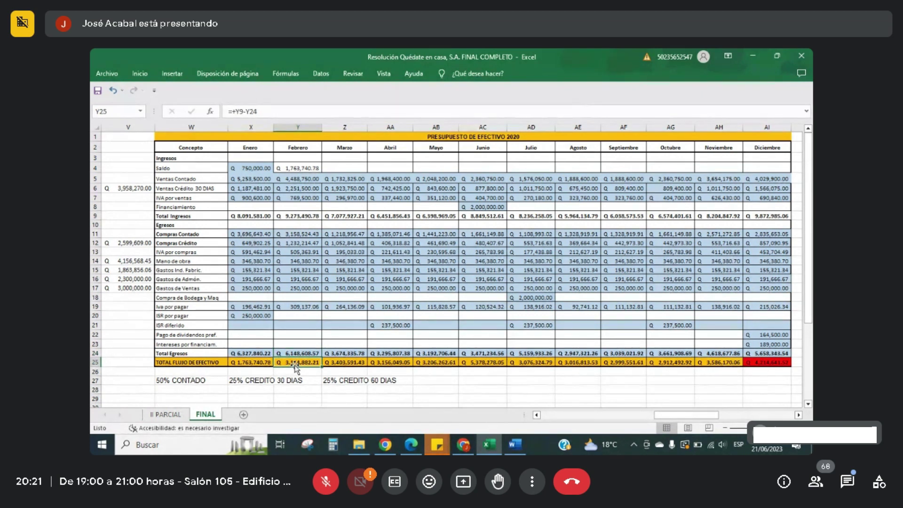
# Step: Set the font colour of the March Saldo cell Z4 to black
pyautogui.click(345, 168)
pyautogui.write('=+Y25')
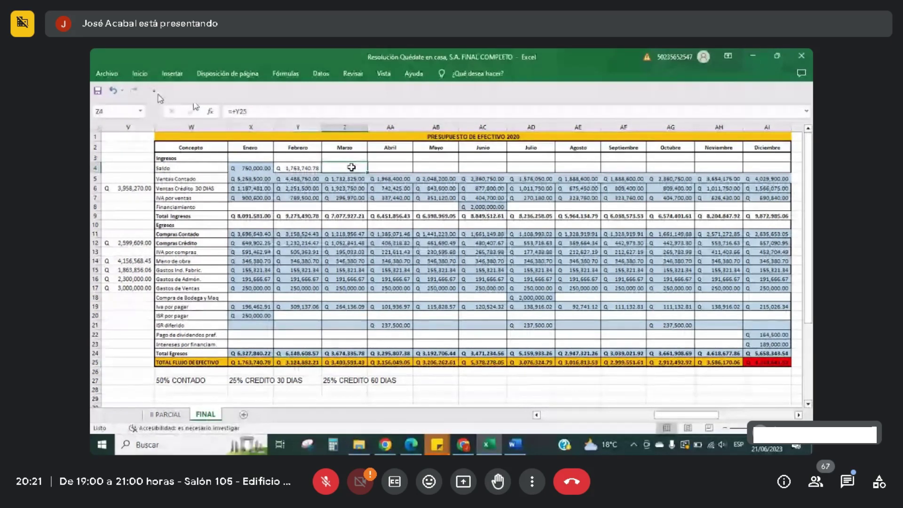
pyautogui.click(140, 73)
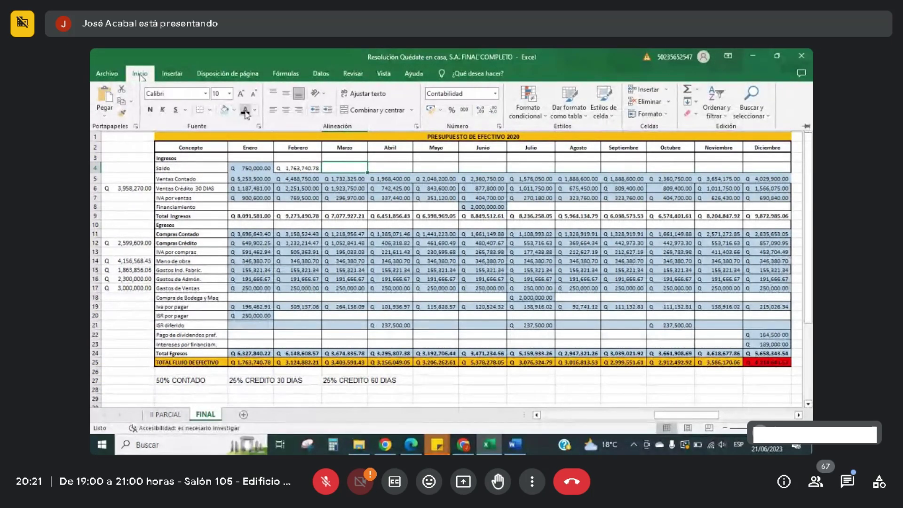
# Step: Check which cells the SUMA formula in March's Total Ingresos cell Z9 adds up, leaving the formula as it is
pyautogui.click(356, 215)
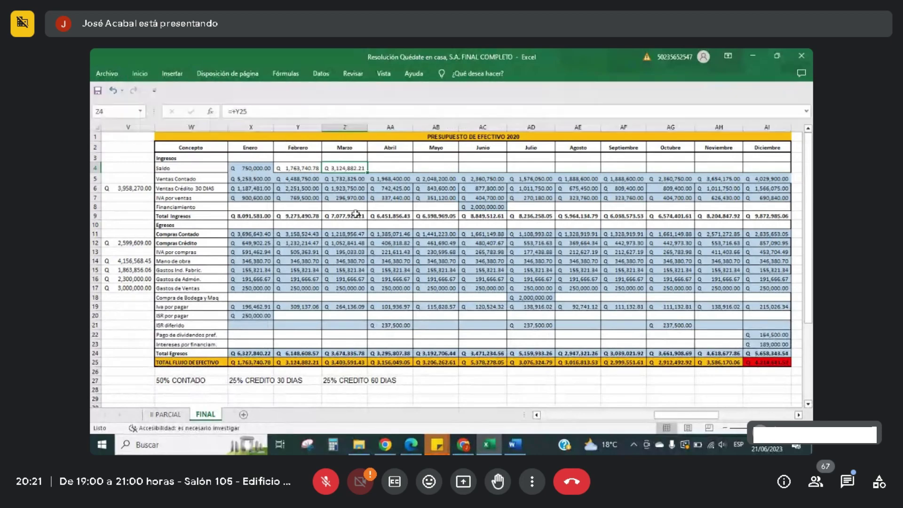
pyautogui.click(255, 112)
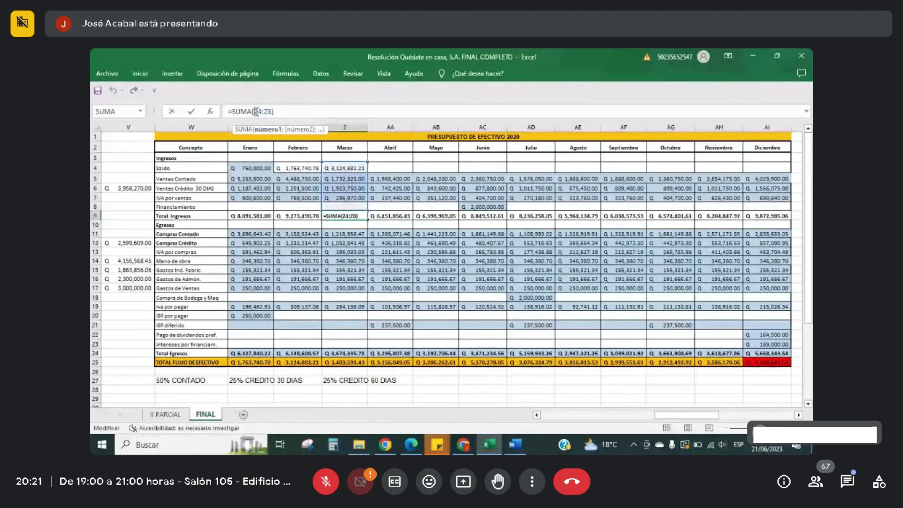
pyautogui.press('Escape')
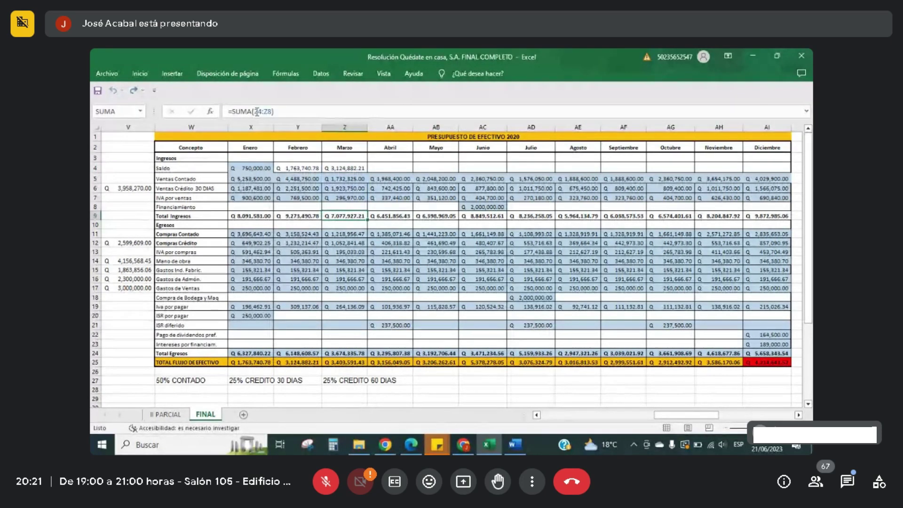
pyautogui.press('Return')
# Step: Set the font colour of the Saldo cells from Abril to Diciembre, AA4:AI4, to black
pyautogui.press('Down')
pyautogui.press('Up')
pyautogui.press('Up')
pyautogui.press('Up')
pyautogui.press('Up')
pyautogui.press('Up')
pyautogui.press('Up')
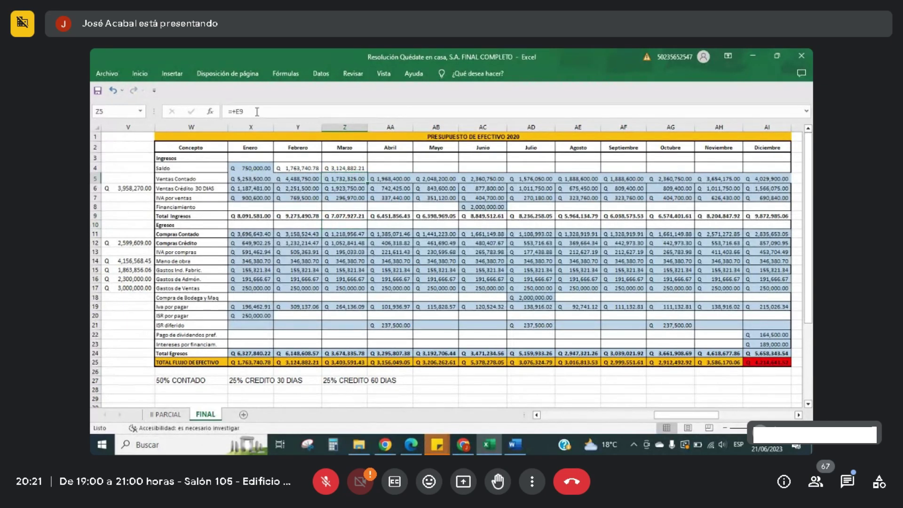
pyautogui.press('Up')
pyautogui.press('Right')
pyautogui.hotkey('shift', 'Right')
pyautogui.hotkey('shift', 'Right')
pyautogui.hotkey('shift', 'Right')
pyautogui.hotkey('shift', 'Right')
pyautogui.hotkey('shift', 'Right')
pyautogui.hotkey('shift', 'Right')
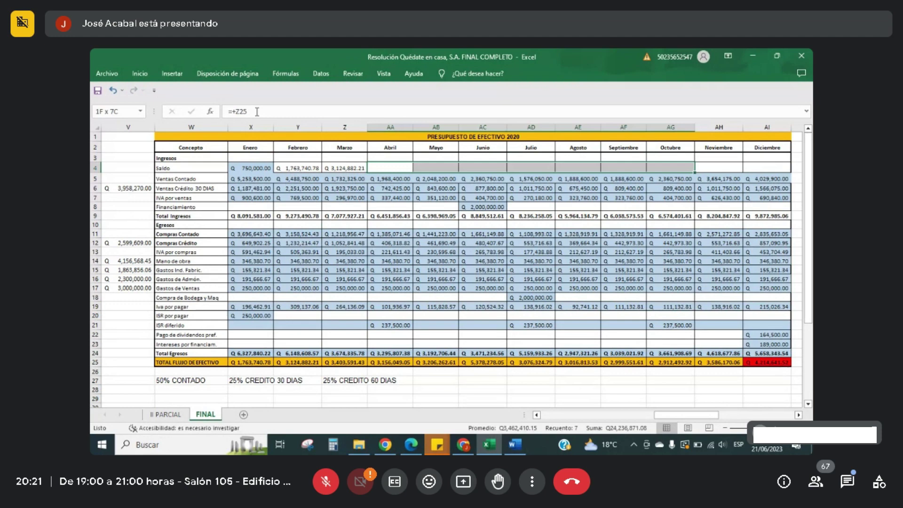
pyautogui.hotkey('shift', 'Right')
pyautogui.hotkey('shift', 'Right')
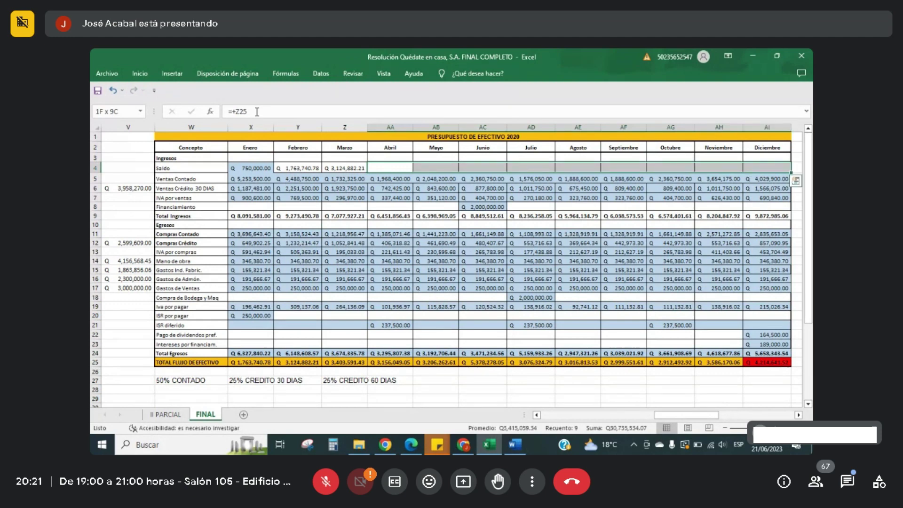
pyautogui.click(140, 76)
pyautogui.click(245, 112)
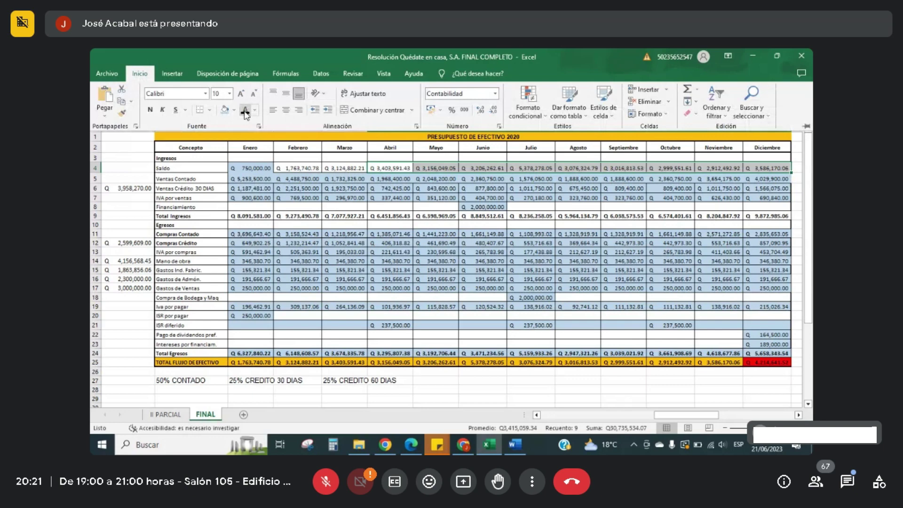
# Step: Step through the Saldo row from Mayo to Diciembre and back to Junio to check the carry-over formulas
pyautogui.click(425, 164)
pyautogui.press('Right')
pyautogui.press('Right')
pyautogui.press('Right')
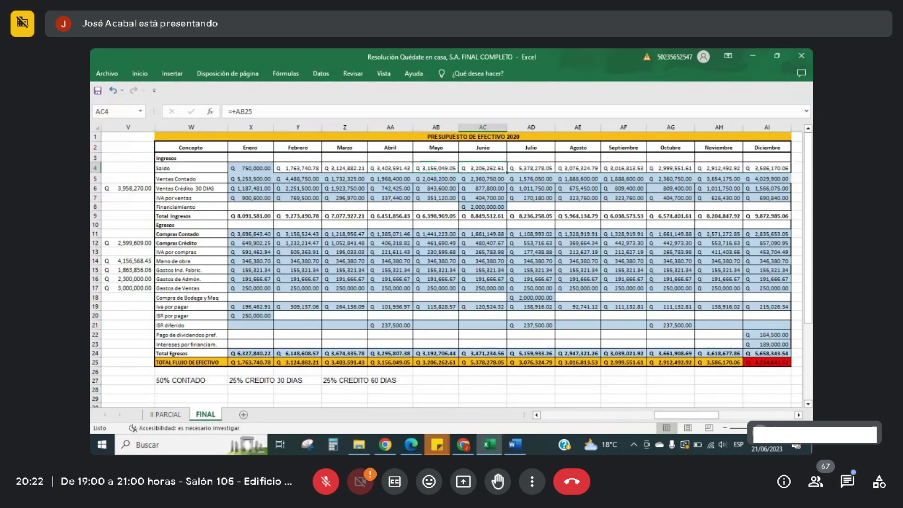
pyautogui.press('Right')
pyautogui.press('Right')
pyautogui.press('Right')
pyautogui.press('Right')
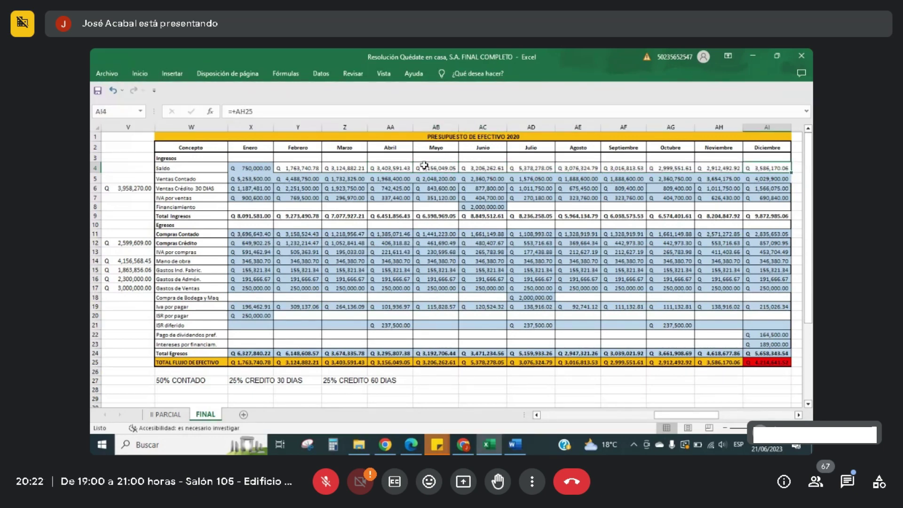
pyautogui.press('Right')
pyautogui.press('Left')
pyautogui.press('Left')
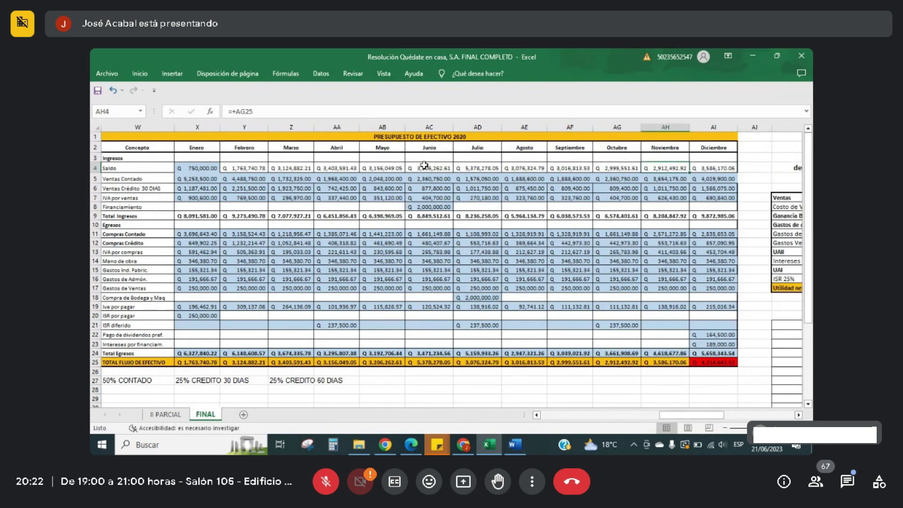
pyautogui.press('Left')
pyautogui.press('Left')
pyautogui.press('Left')
pyautogui.press('Left')
pyautogui.press('Left')
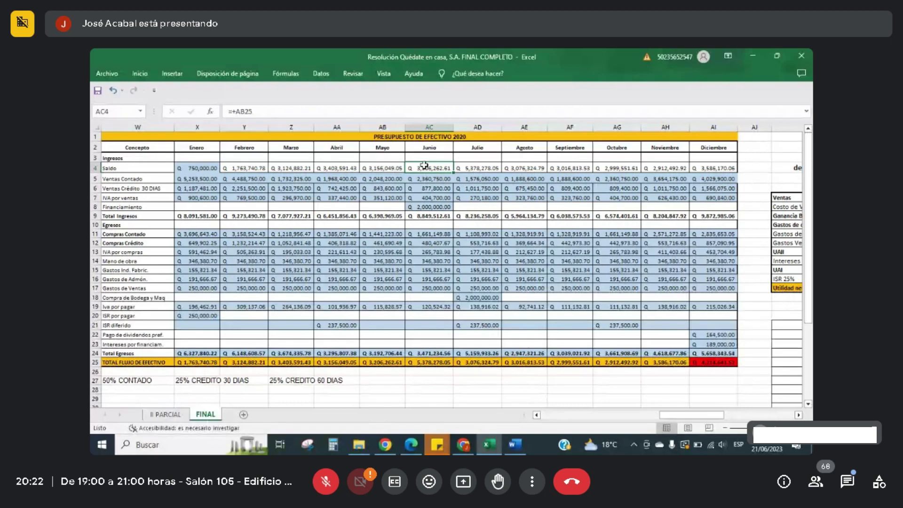
# Step: Check the January and June TOTAL FLUJO DE EFECTIVO cells and fill the December one, AI25, with yellow
pyautogui.click(200, 361)
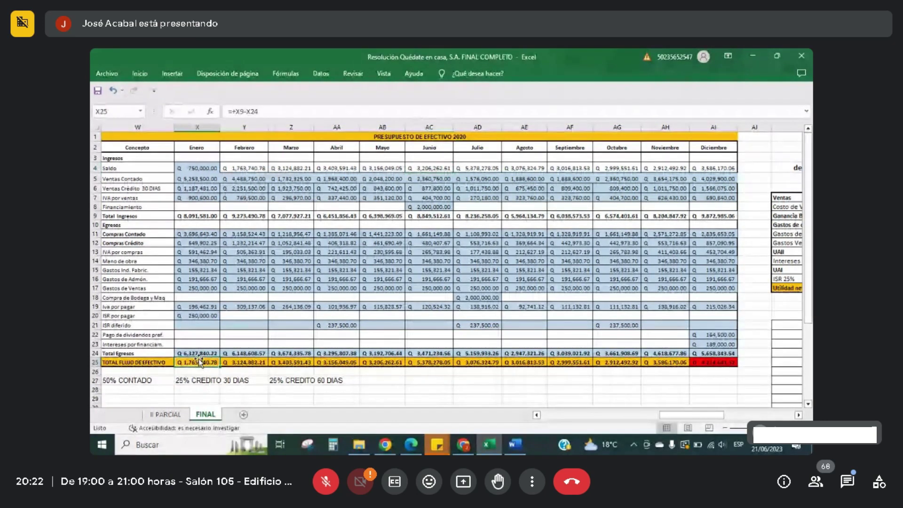
pyautogui.click(437, 363)
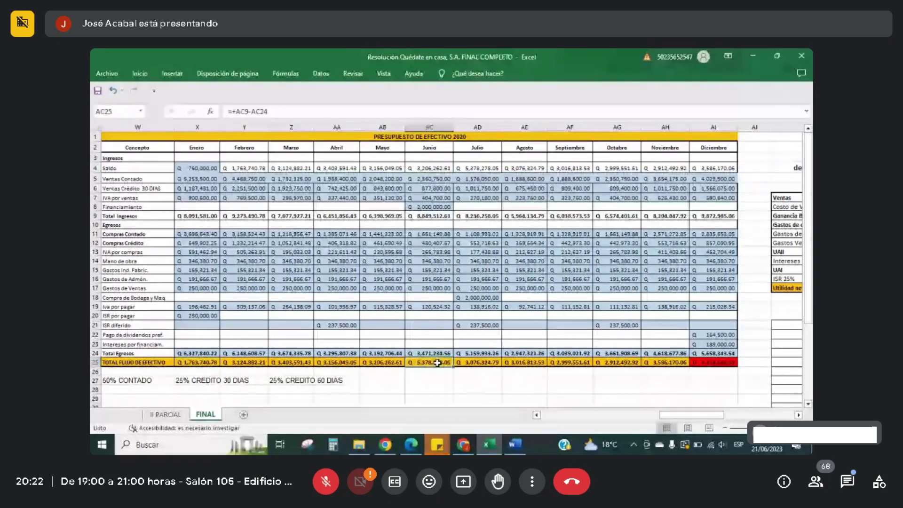
pyautogui.click(701, 364)
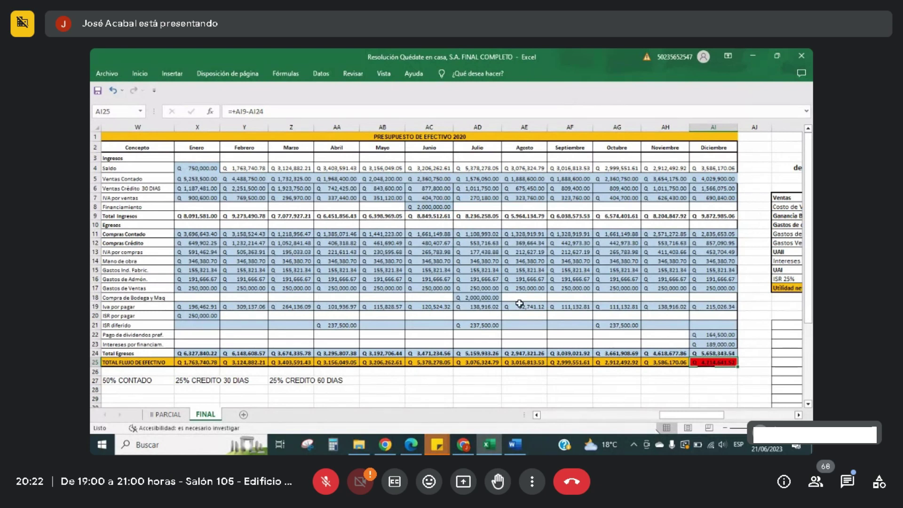
pyautogui.click(144, 74)
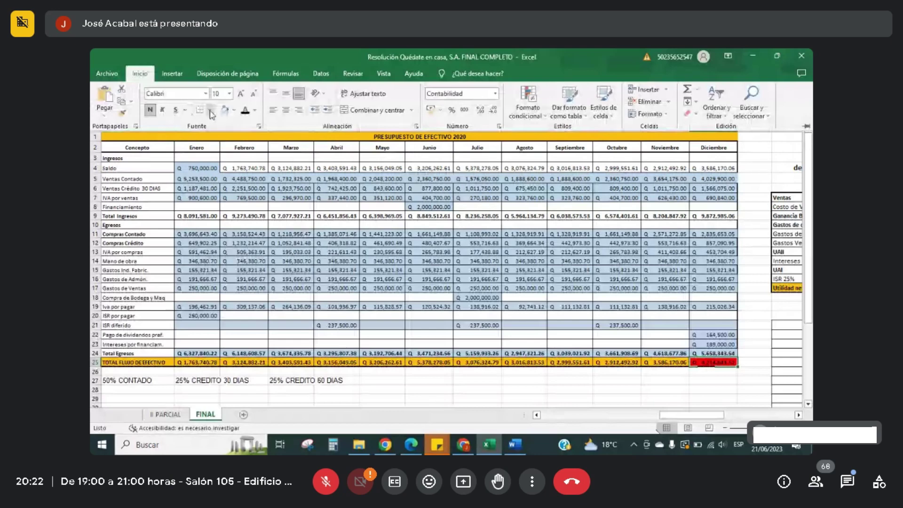
pyautogui.click(235, 110)
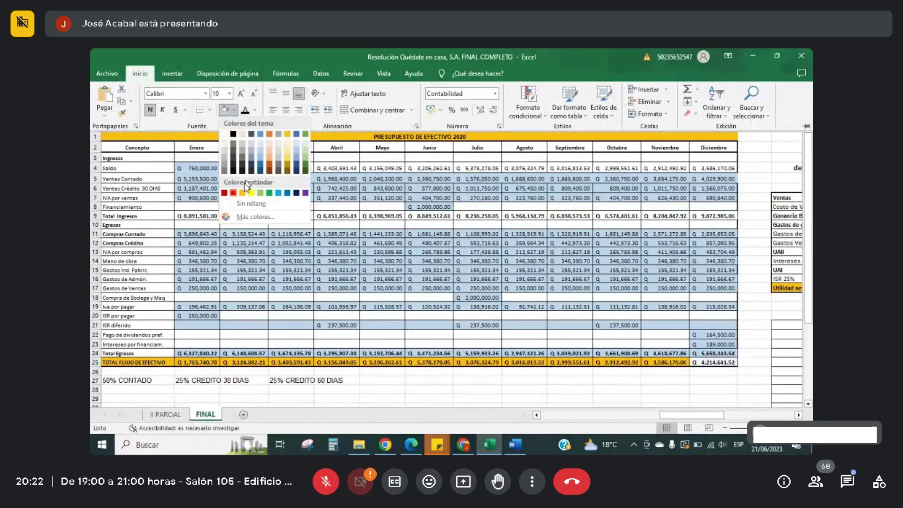
pyautogui.click(251, 193)
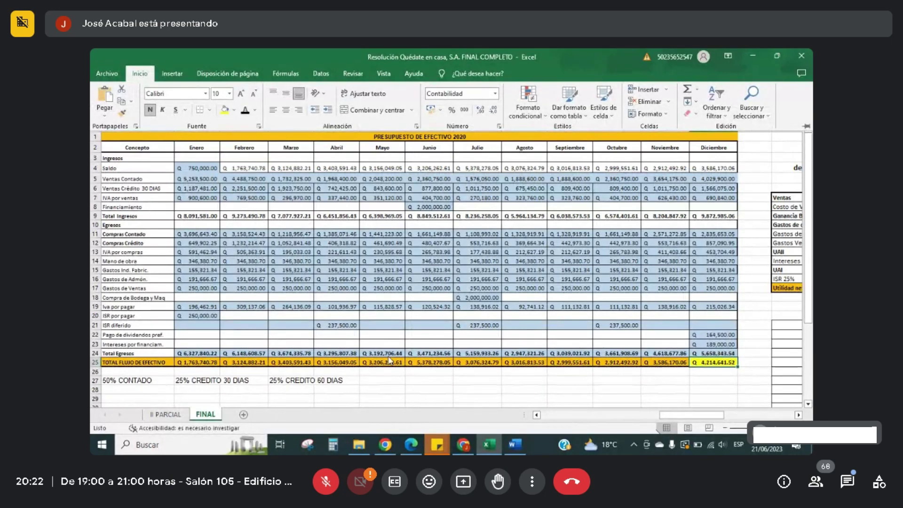
# Step: Fill the January and June TOTAL FLUJO DE EFECTIVO cells, X25 and AC25, with yellow
pyautogui.click(179, 361)
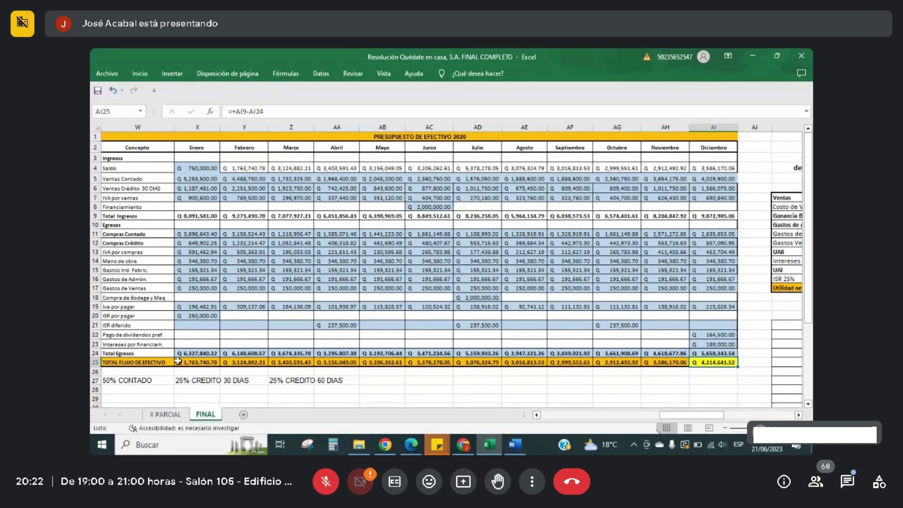
pyautogui.click(178, 361)
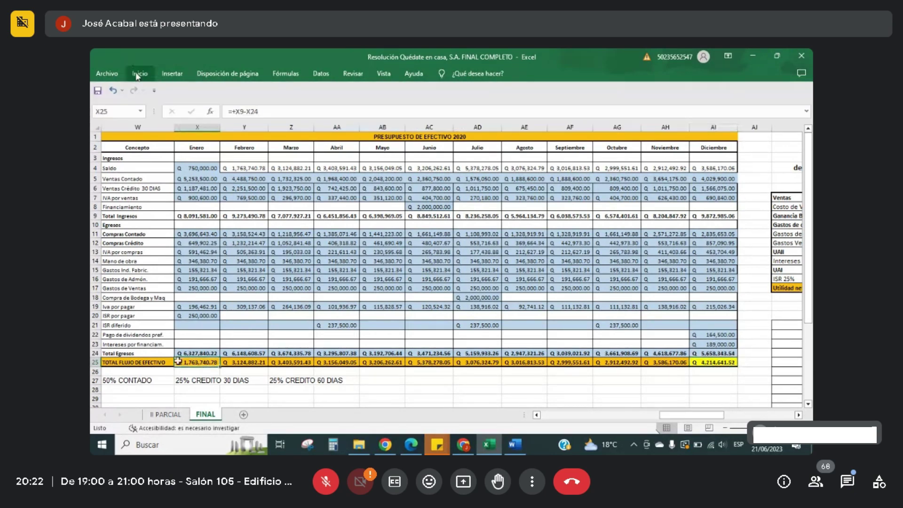
pyautogui.click(139, 74)
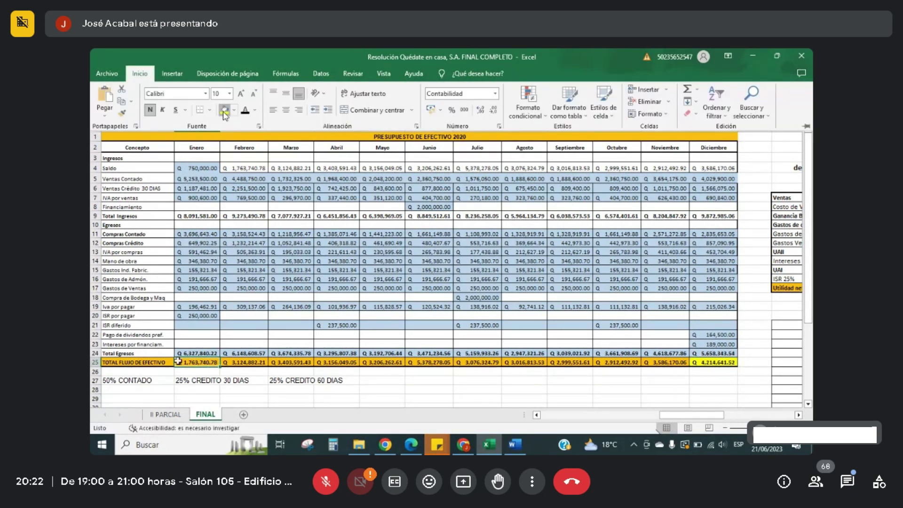
pyautogui.click(224, 112)
pyautogui.click(432, 360)
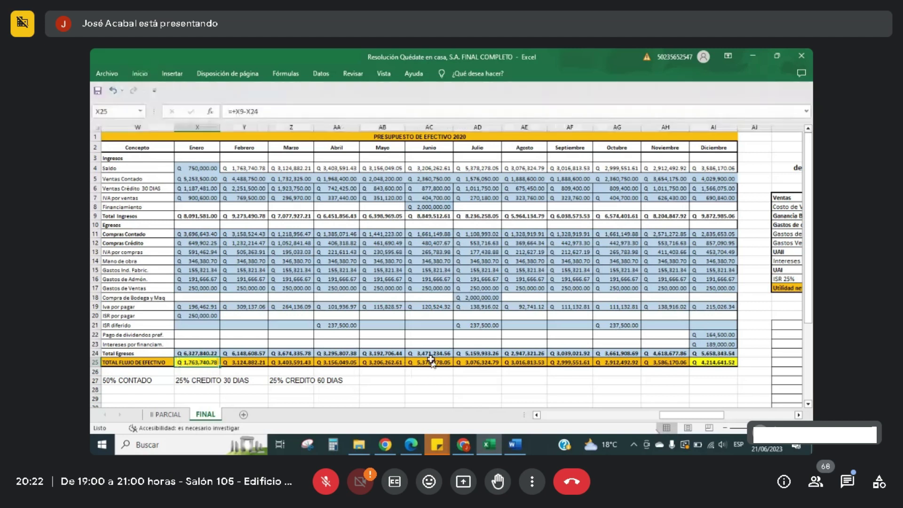
pyautogui.click(431, 361)
pyautogui.click(141, 75)
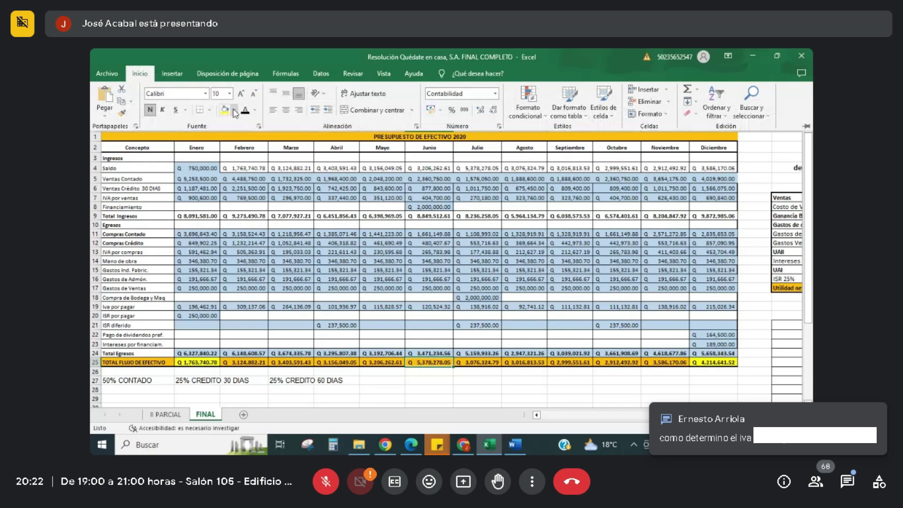
# Step: Switch to the Google Meet call in Chrome, read the students' chat messages and close the chat
pyautogui.click(465, 444)
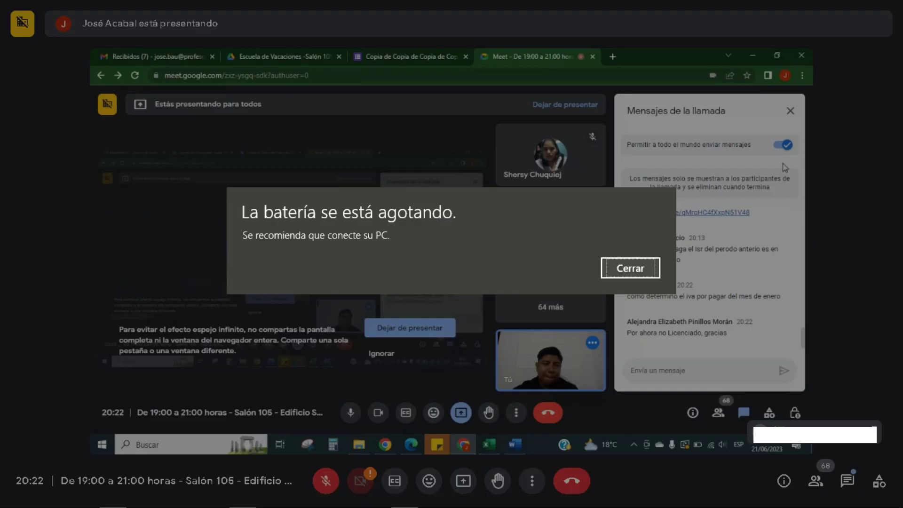
pyautogui.click(788, 115)
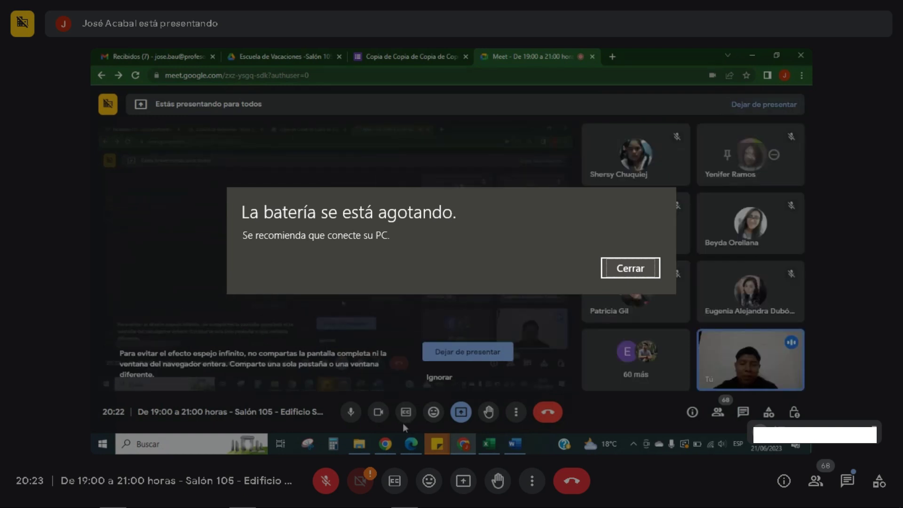
# Step: Switch to the Quédate en casa PDF in Edge and find the page 1 paragraph on the IVA por pagar pending for January 2020
pyautogui.click(411, 444)
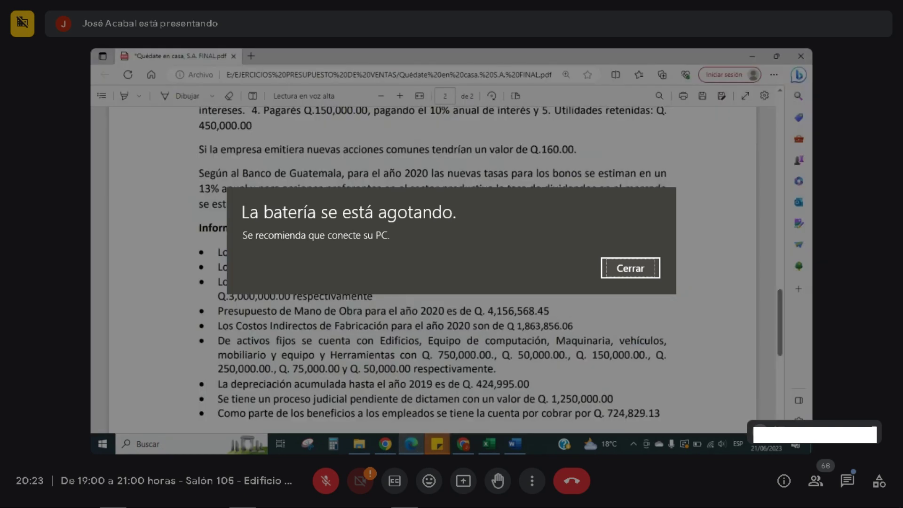
pyautogui.scroll(1, 489, 270)
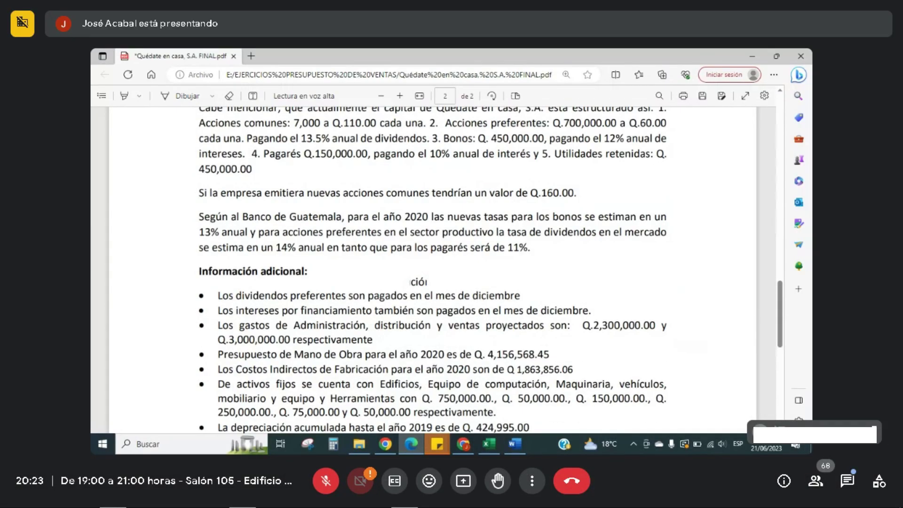
pyautogui.scroll(10, 414, 282)
pyautogui.scroll(1, 415, 281)
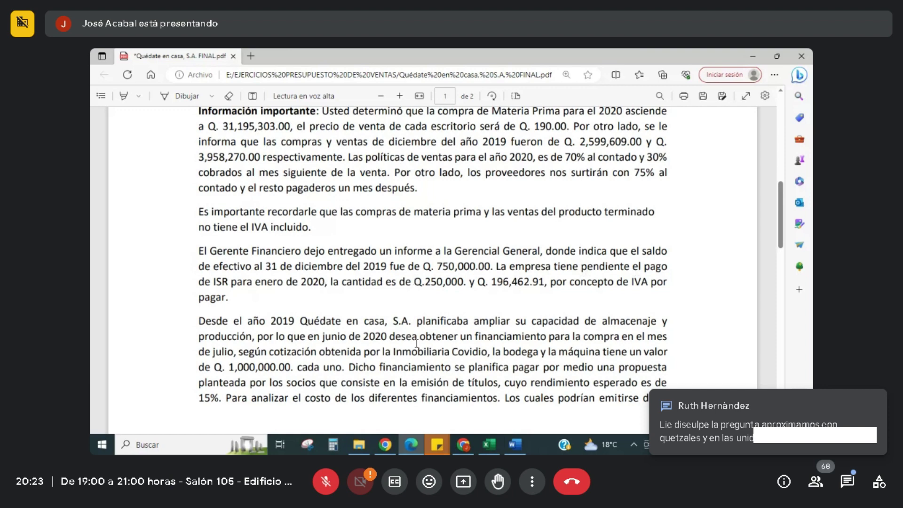
# Step: Switch to the Google Meet call in Chrome and open the chat to read the new messages
pyautogui.click(472, 445)
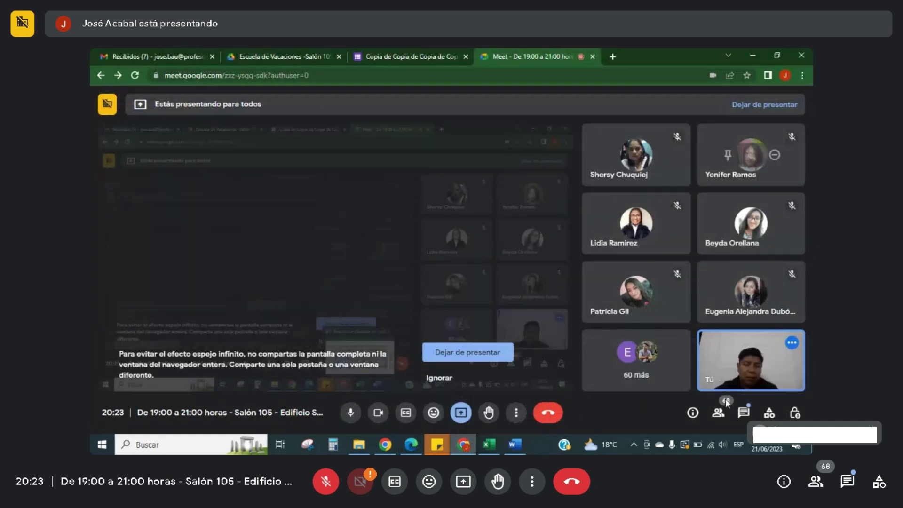
pyautogui.click(743, 413)
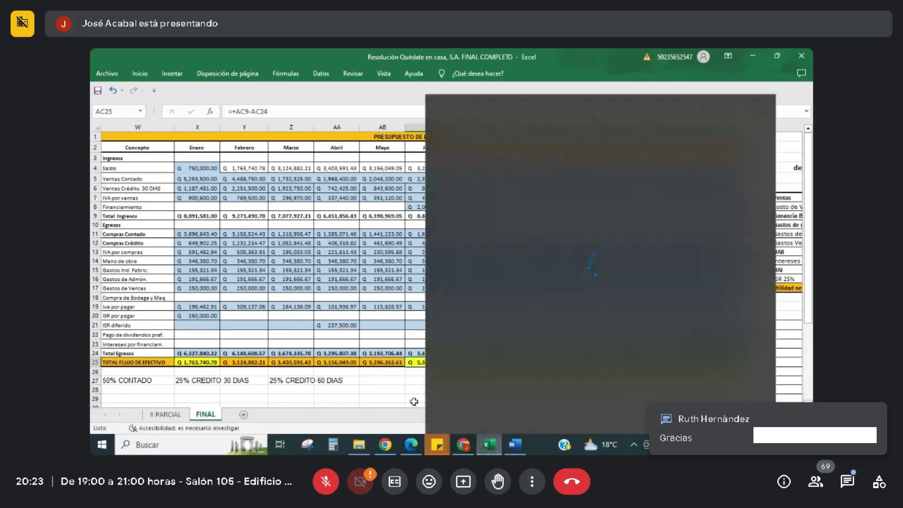
# Step: Dismiss the pop-up panel covering the June to December columns of the Excel cash budget
pyautogui.click(394, 397)
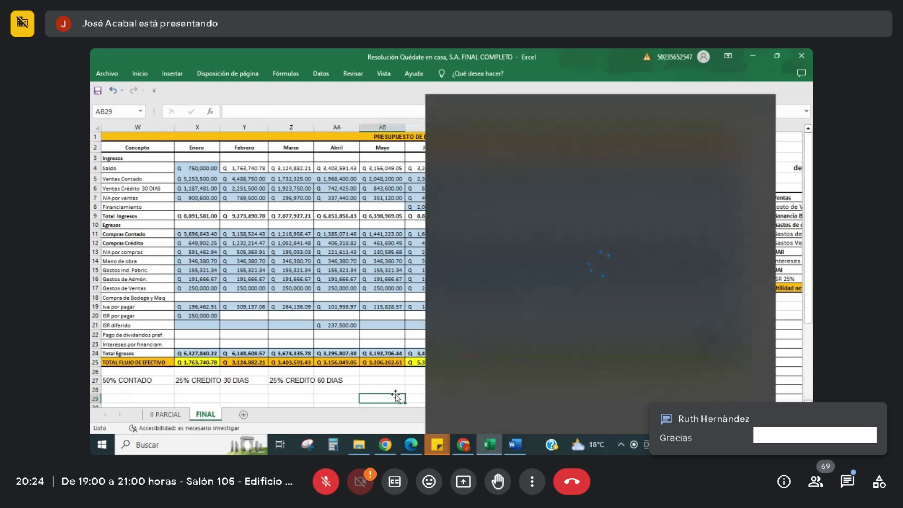
pyautogui.click(372, 386)
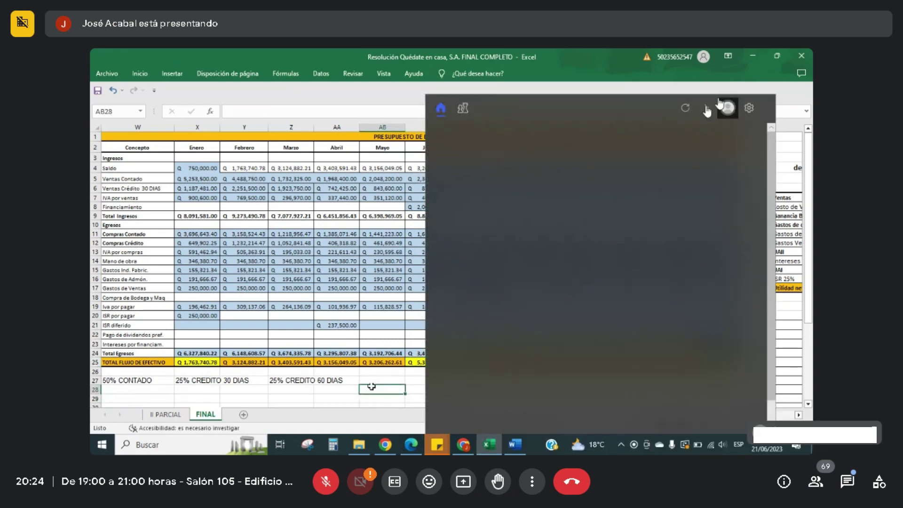
pyautogui.press('Escape')
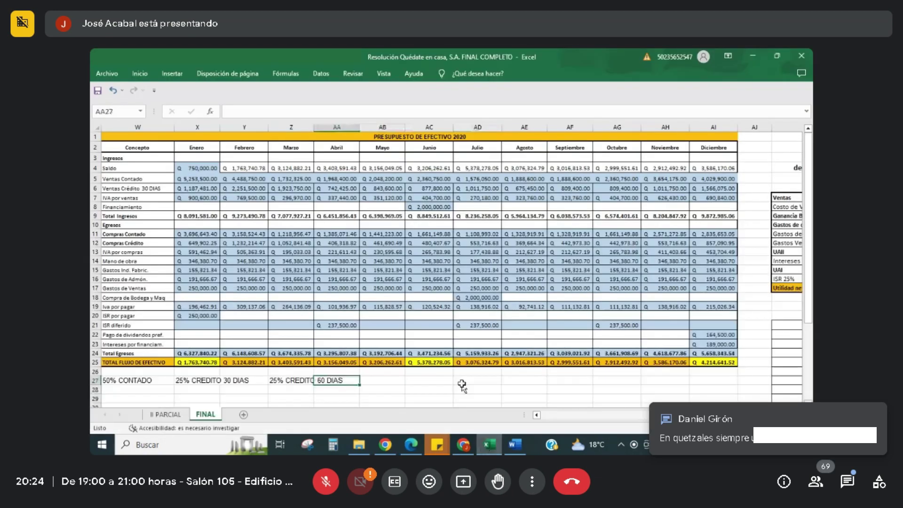
# Step: Delete the 50% CONTADO, 25% CREDITO 30 DIAS and 25% CREDITO 60 DIAS notes from row 27 below the cash budget
pyautogui.press('Left')
pyautogui.press('Left')
pyautogui.press('Left')
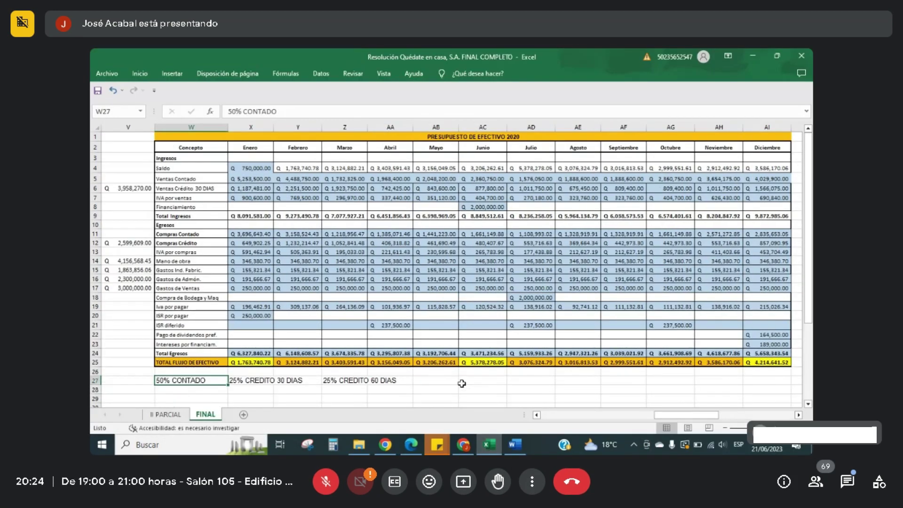
pyautogui.hotkey('shift', 'Right')
pyautogui.hotkey('shift', 'Right')
pyautogui.hotkey('shift', 'Right')
pyautogui.hotkey('shift', 'Right')
pyautogui.press('Delete')
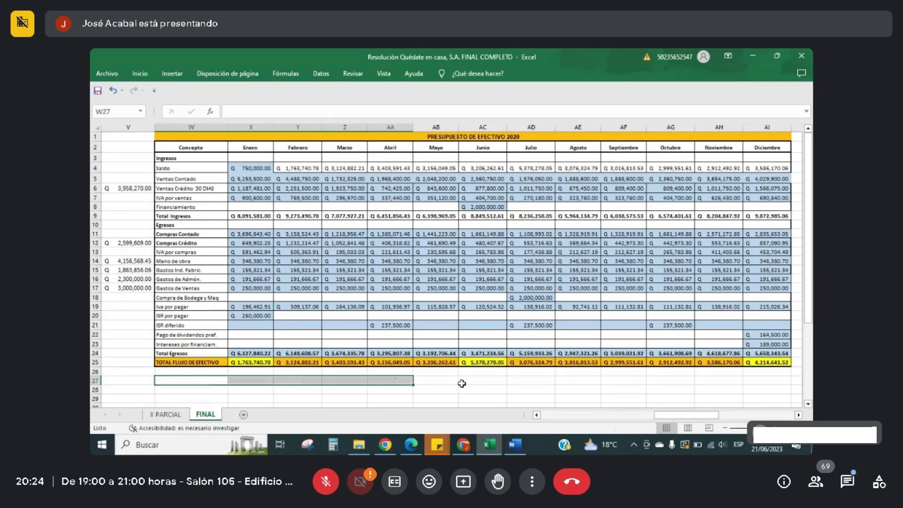
pyautogui.hotkey('shift', 'Left')
pyautogui.hotkey('shift', 'Left')
pyautogui.hotkey('shift', 'Left')
pyautogui.hotkey('shift', 'Left')
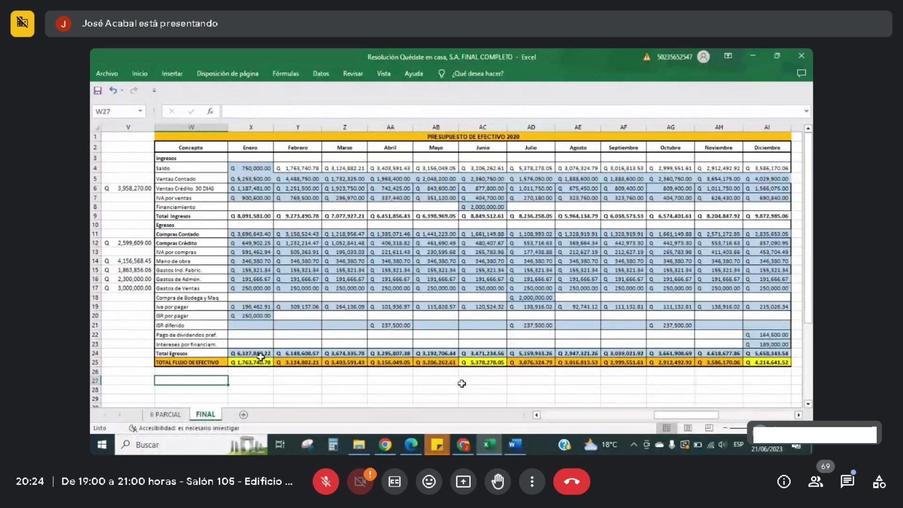
# Step: Review the TOTAL FLUJO DE EFECTIVO row from January to December, X25:AI25, and return to the January total
pyautogui.moveTo(254, 361); pyautogui.dragTo(752, 361)
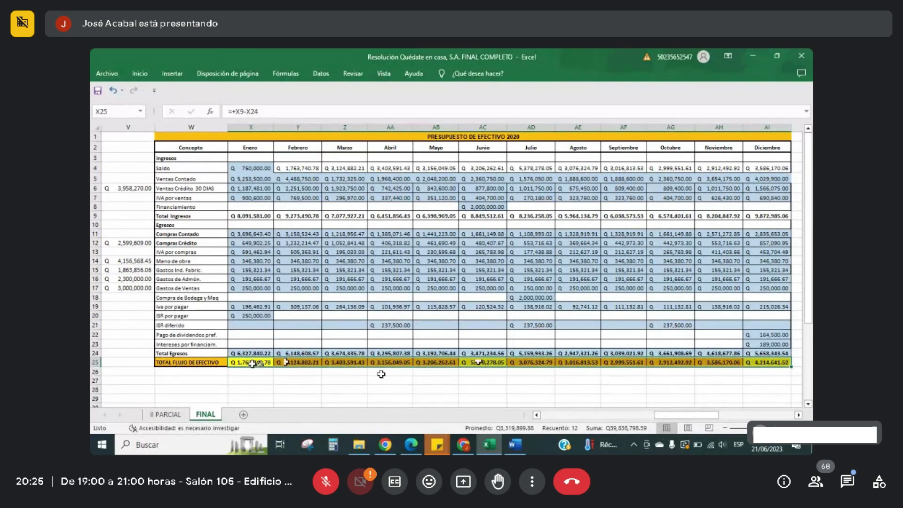
pyautogui.moveTo(260, 363); pyautogui.dragTo(757, 363)
pyautogui.click(459, 379)
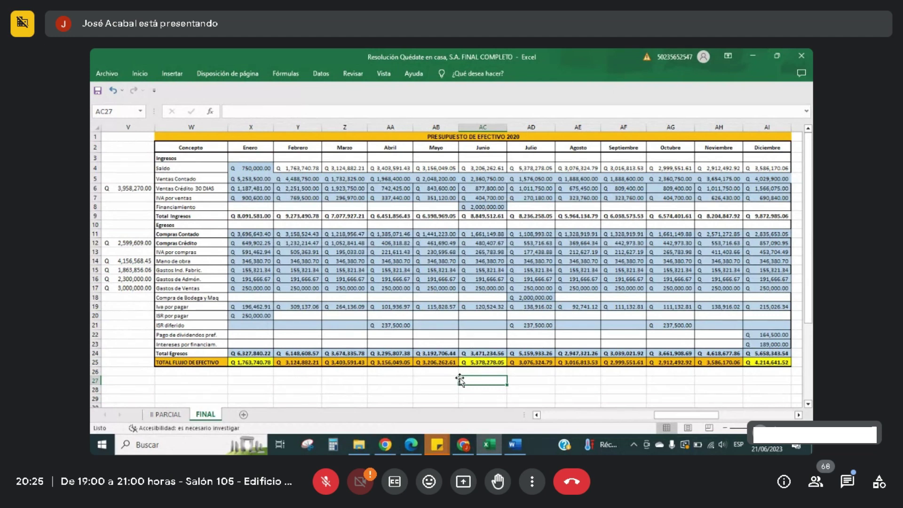
pyautogui.click(258, 363)
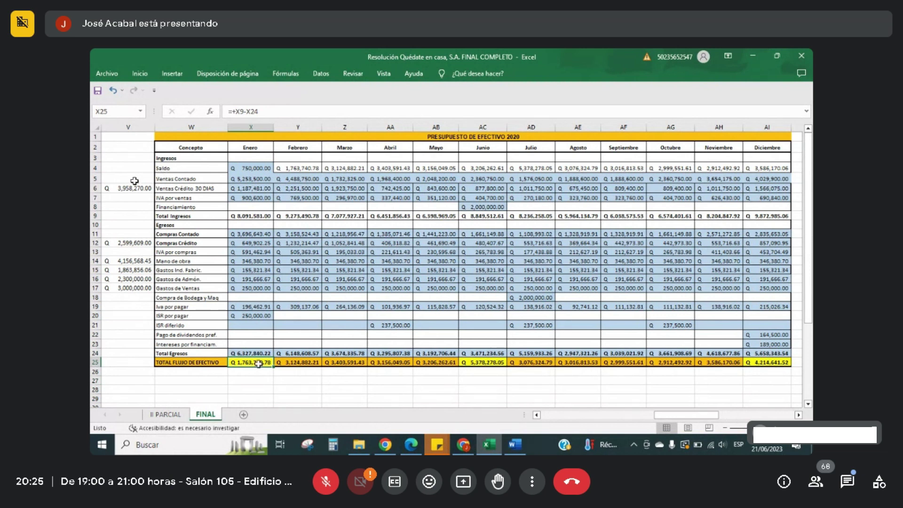
# Step: Hide rows 5 to 24 of the cash budget, leaving Saldo directly above TOTAL FLUJO DE EFECTIVO
pyautogui.click(93, 168)
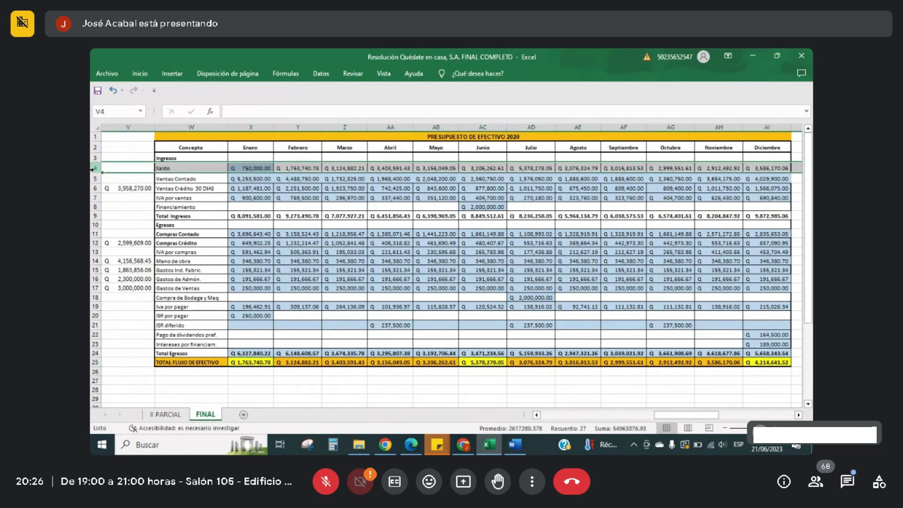
pyautogui.click(94, 177)
pyautogui.moveTo(94, 176); pyautogui.dragTo(93, 355)
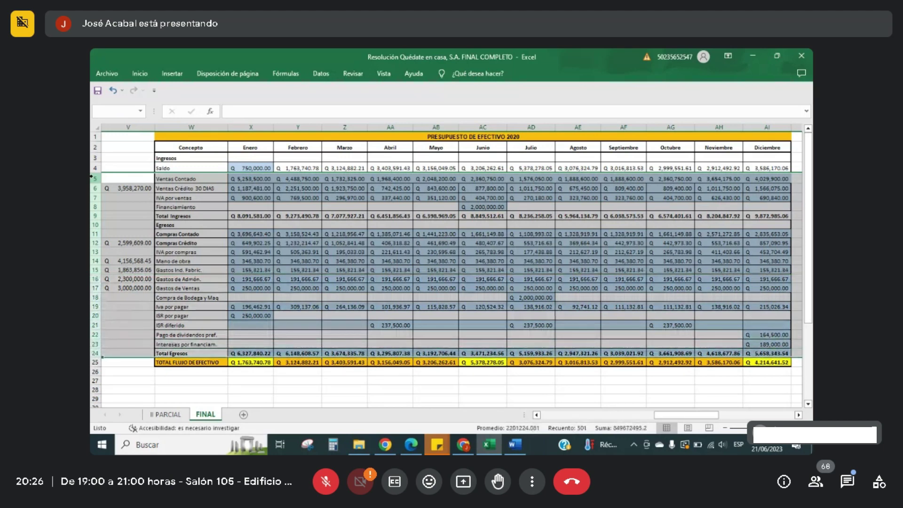
pyautogui.rightClick(184, 208)
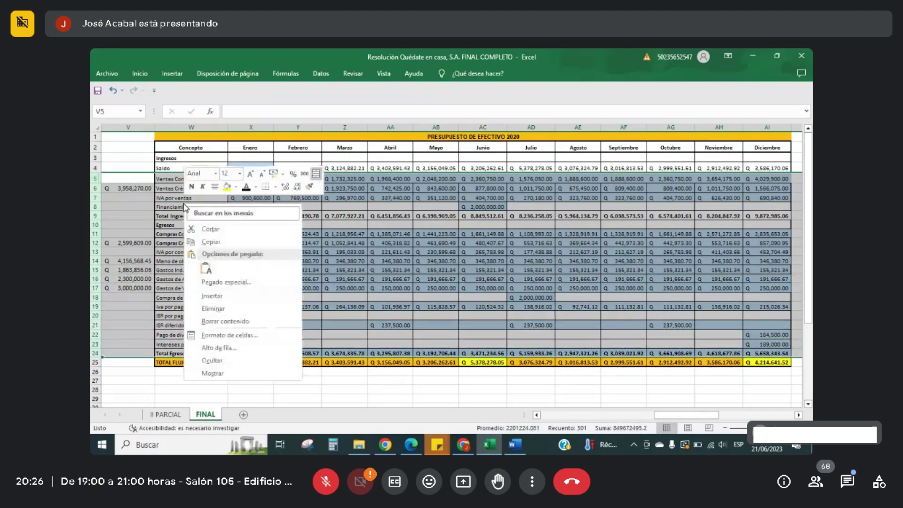
pyautogui.click(208, 361)
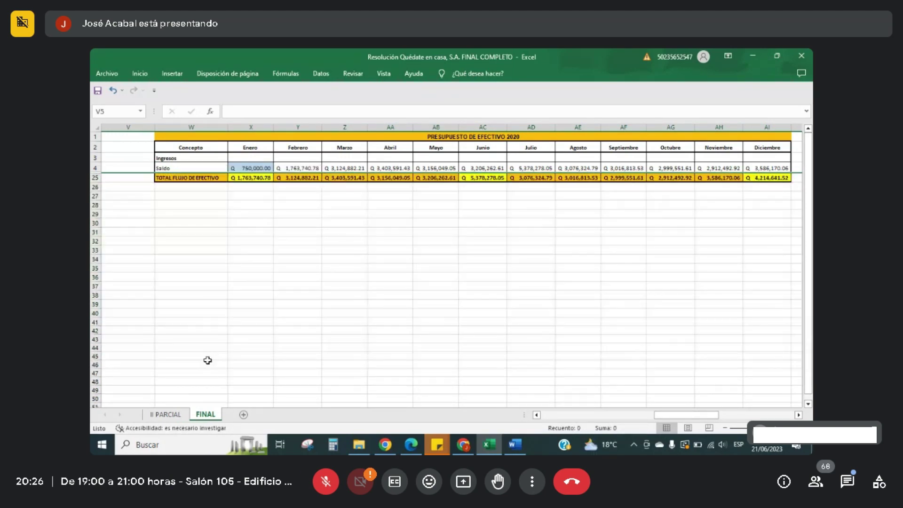
# Step: Check the January Saldo cell, X4, against the January TOTAL FLUJO DE EFECTIVO cell, X25
pyautogui.click(325, 240)
pyautogui.click(252, 168)
pyautogui.click(246, 179)
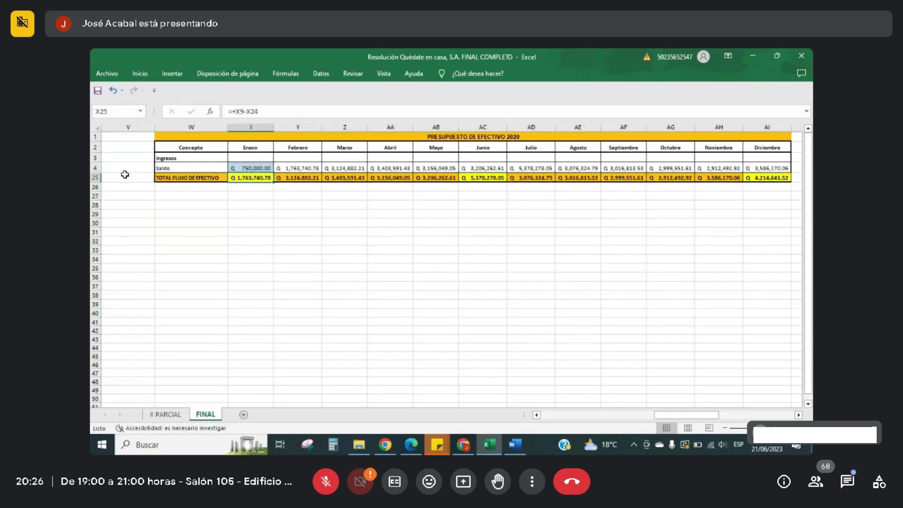
# Step: Unhide rows 5 to 24 of the cash budget and select the January Compras Crédito cell, X12
pyautogui.doubleClick(100, 174)
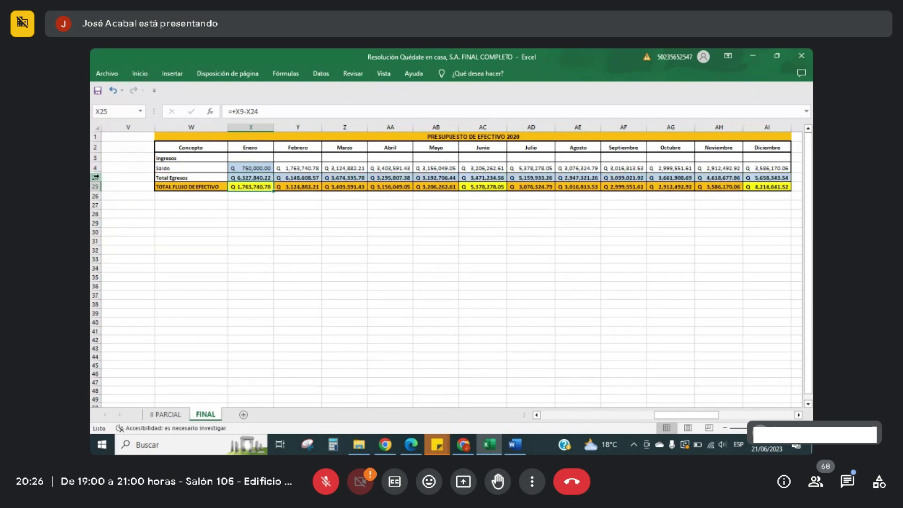
pyautogui.click(95, 177)
pyautogui.doubleClick(99, 173)
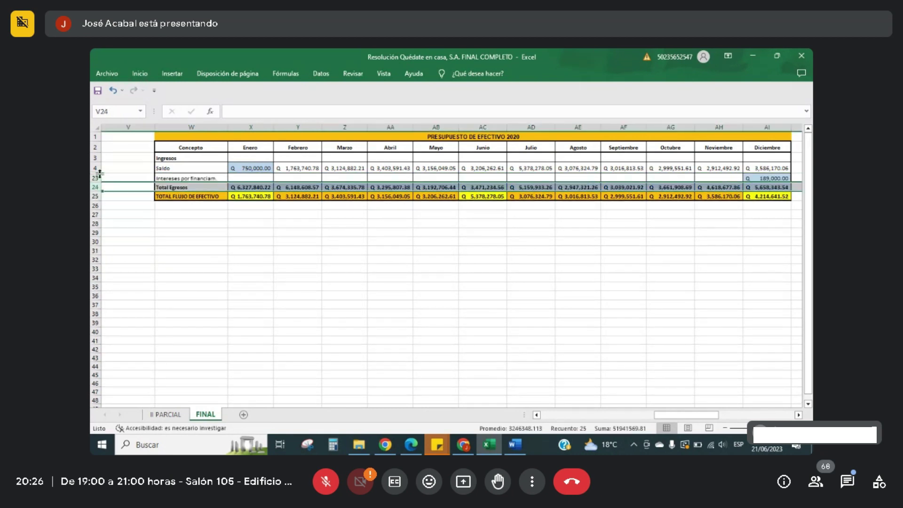
pyautogui.doubleClick(99, 173)
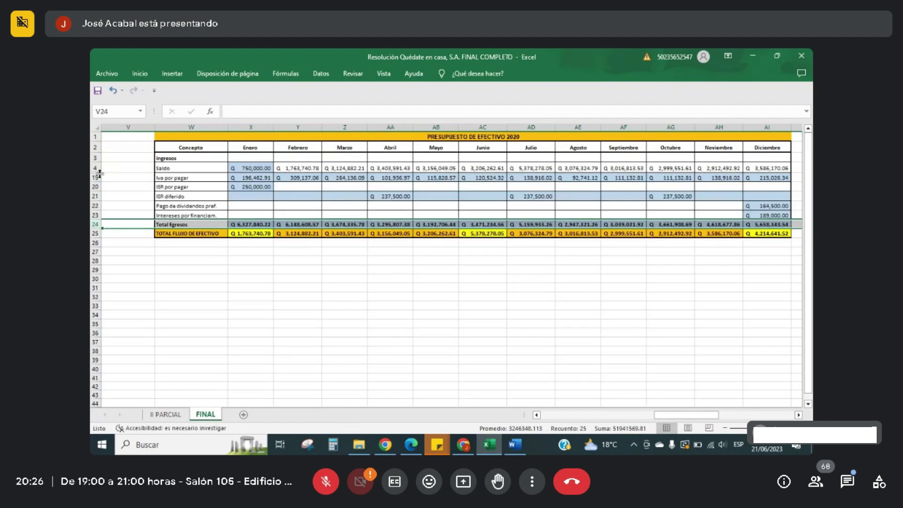
pyautogui.doubleClick(99, 174)
pyautogui.doubleClick(99, 173)
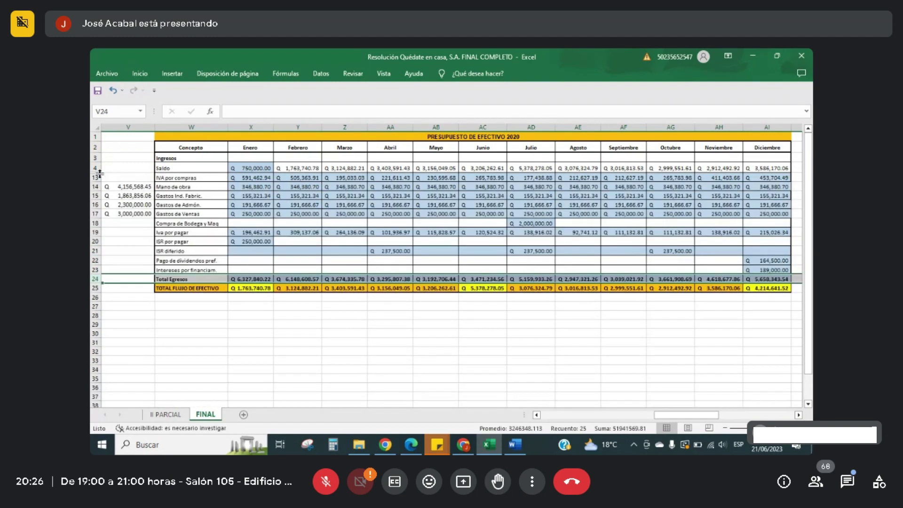
pyautogui.doubleClick(99, 173)
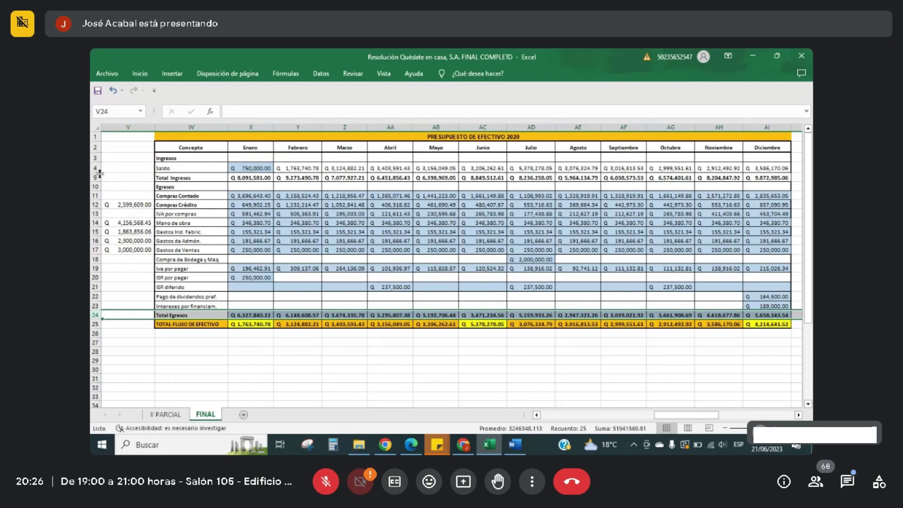
pyautogui.doubleClick(99, 174)
pyautogui.doubleClick(99, 173)
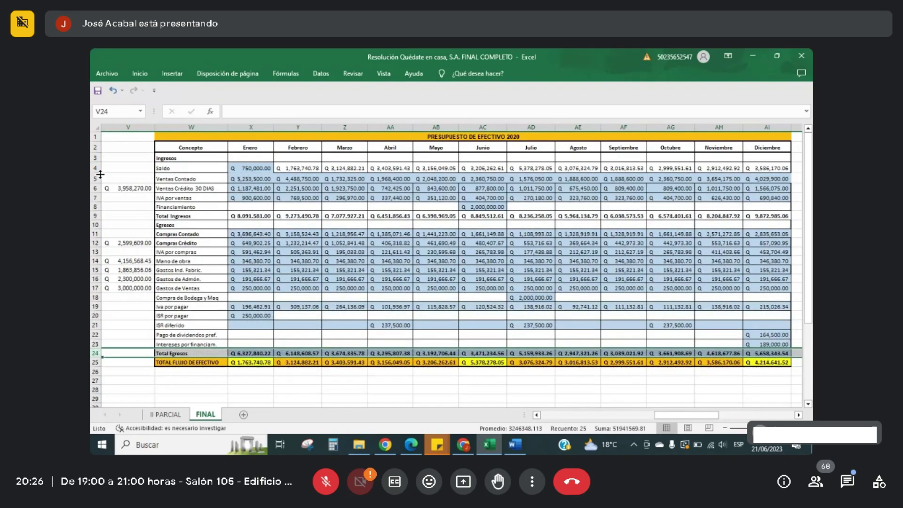
pyautogui.click(249, 243)
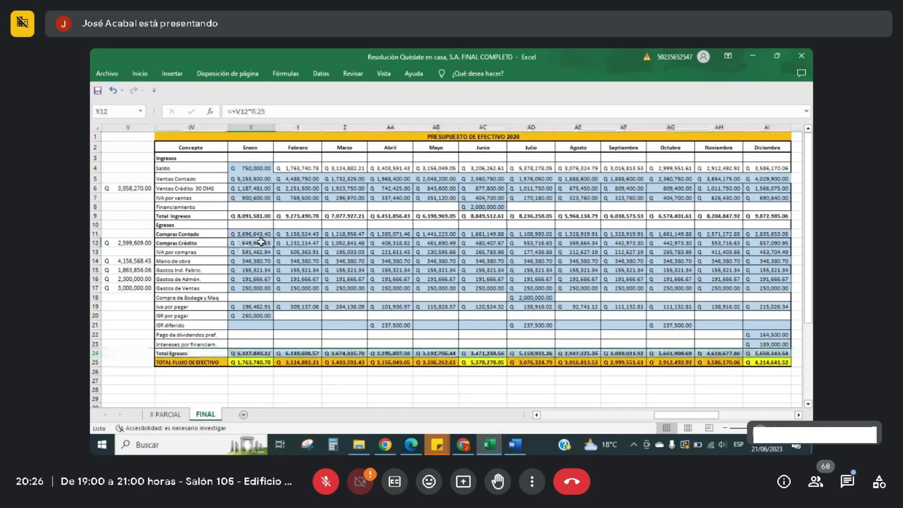